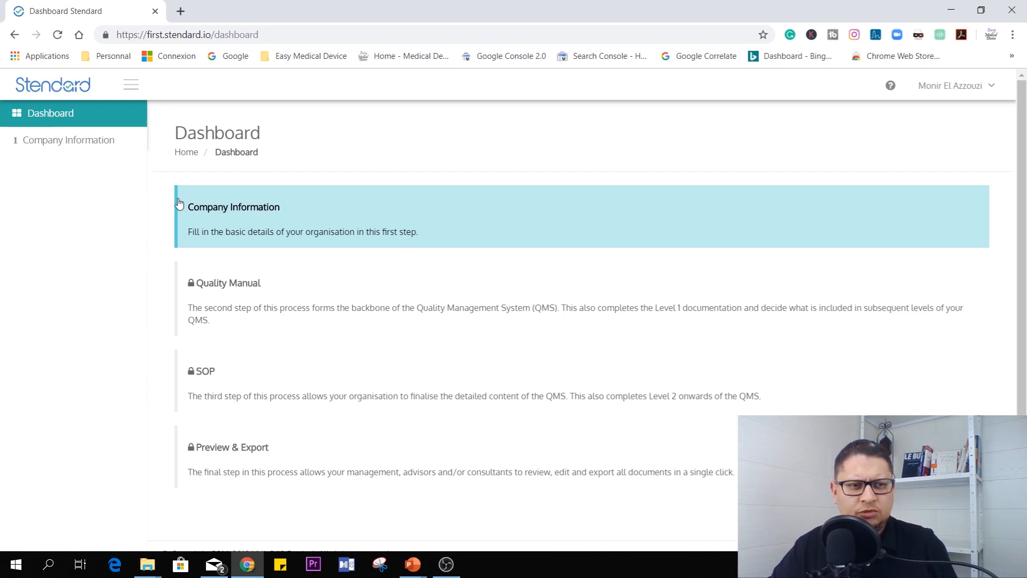
# - Set the organisation name in the company information to Easy Medical Device and upload Logo EMD 2 Black Square Transparant2.png as its logo
pyautogui.click(95, 150)
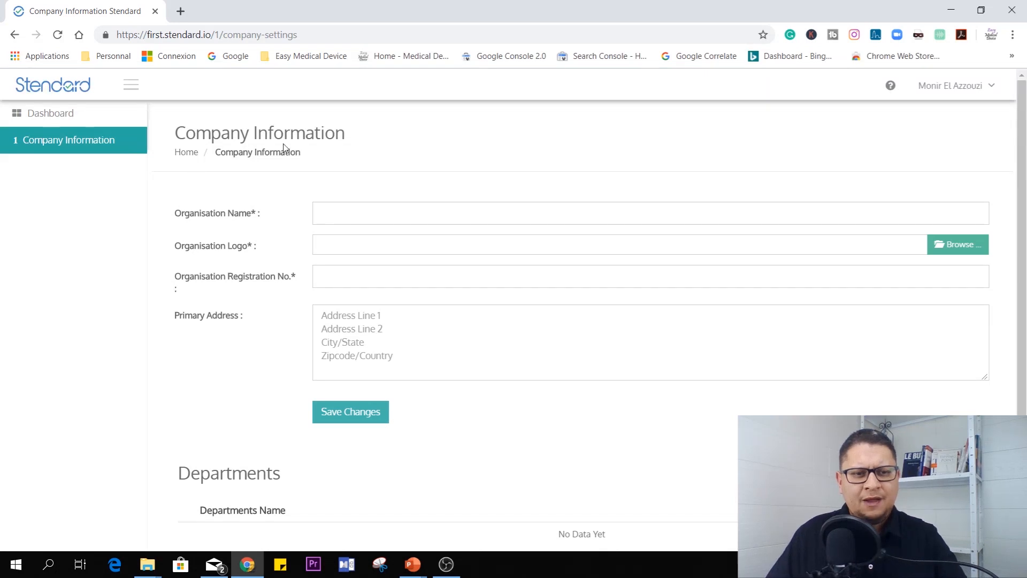
pyautogui.click(355, 210)
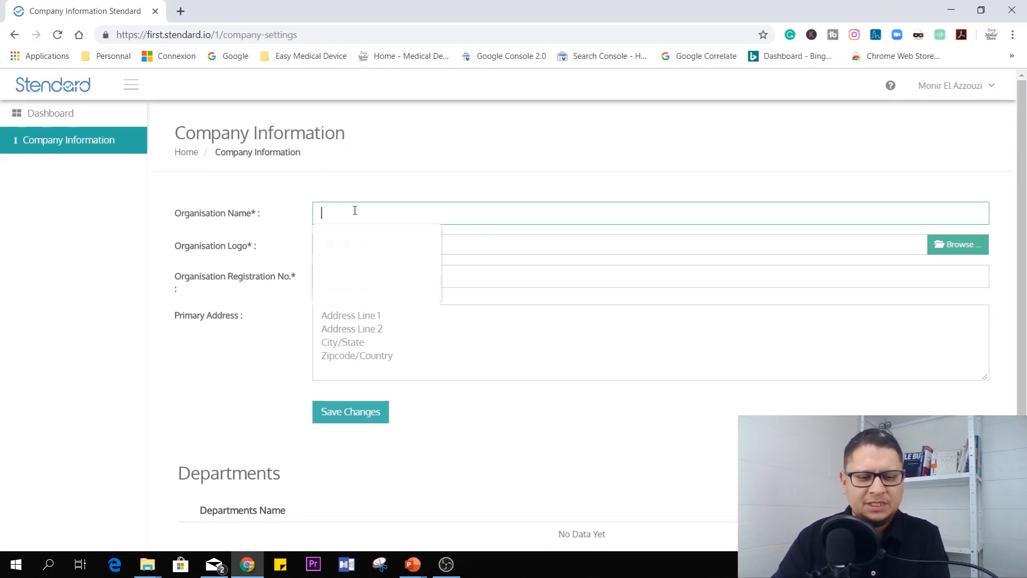
pyautogui.write('Easy Medical Device')
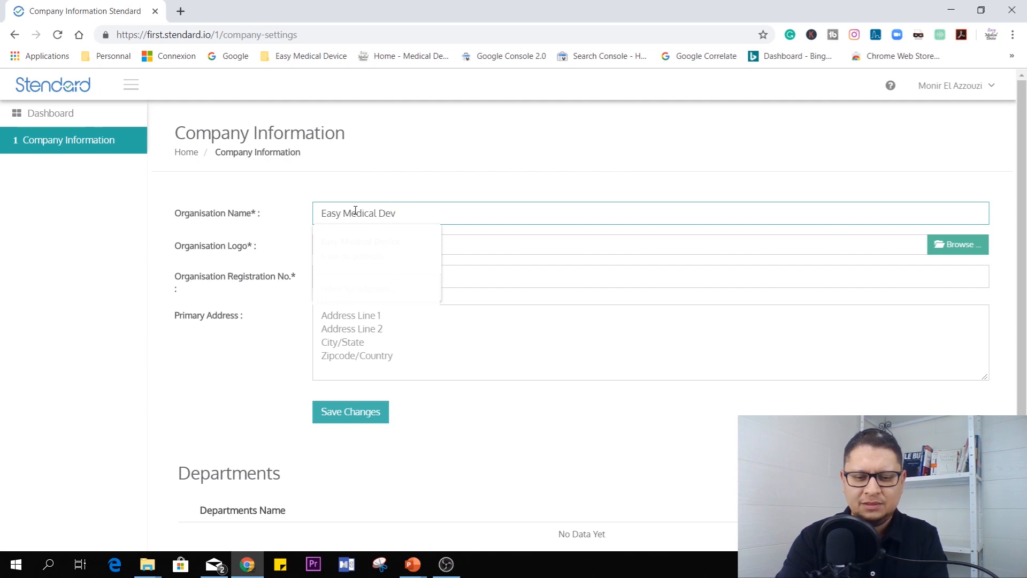
pyautogui.click(483, 247)
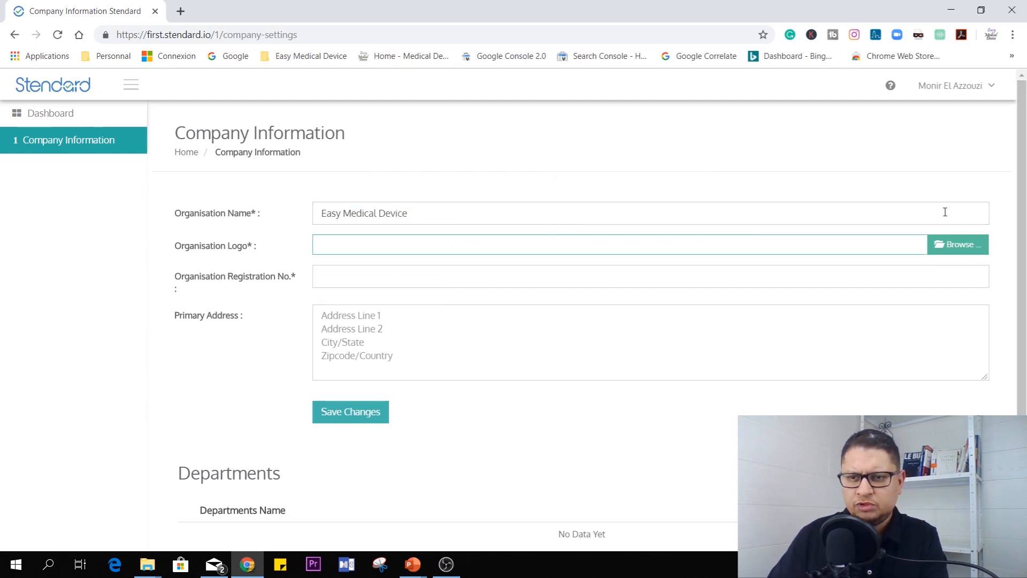
pyautogui.scroll(-3, 561, 347)
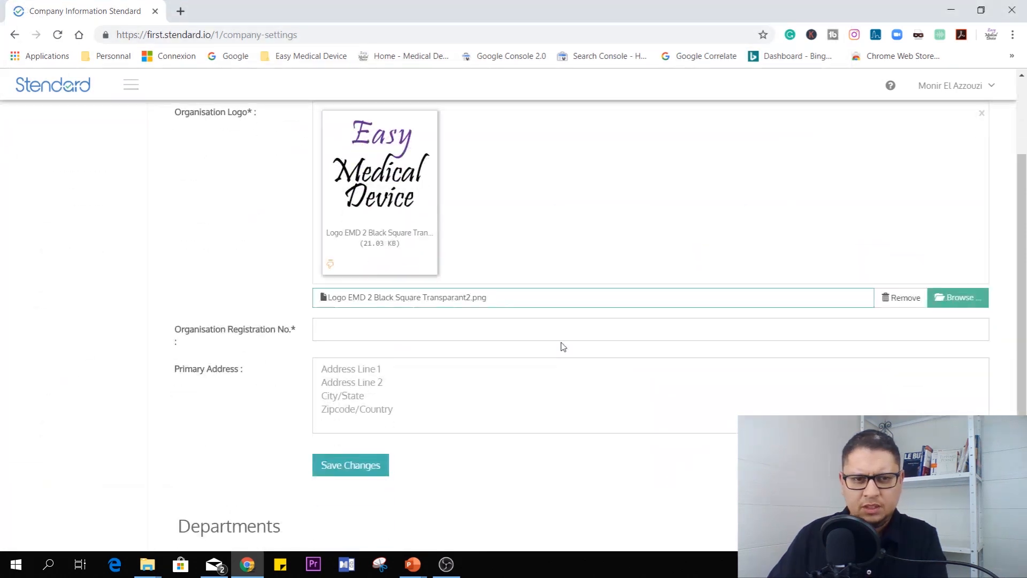
# - Enter the organisation's registration number using digits only, clearing any mistyped symbols
pyautogui.click(337, 334)
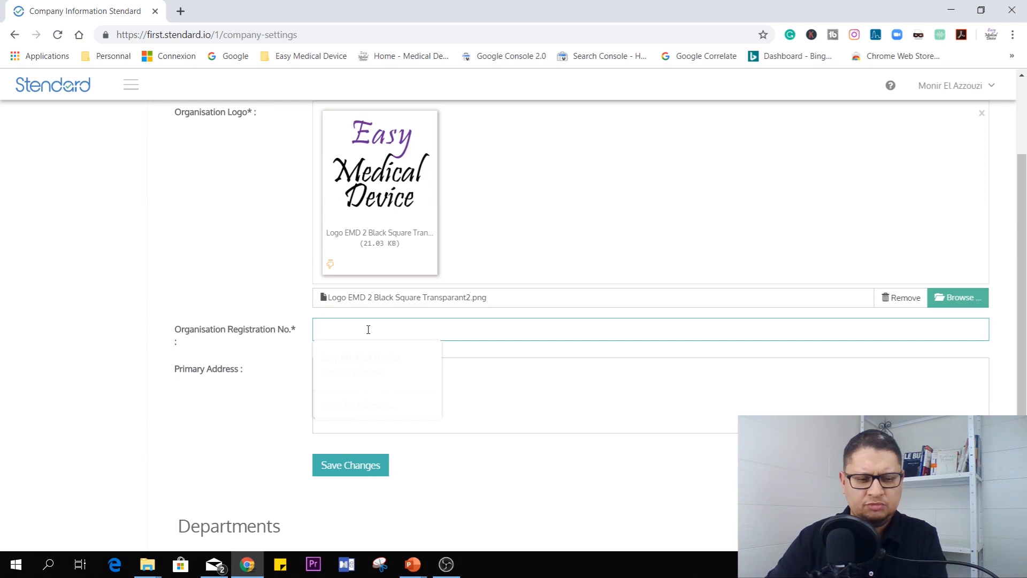
pyautogui.write('!"§$%&/')
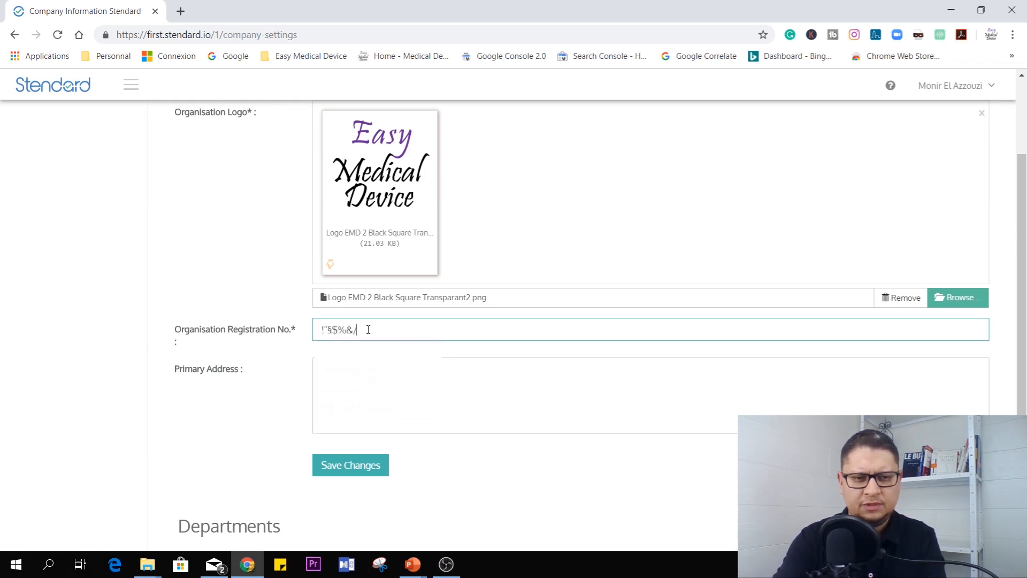
pyautogui.write('(')
pyautogui.press('BackSpace')
pyautogui.press('BackSpace')
pyautogui.press('BackSpace')
pyautogui.press('BackSpace')
pyautogui.press('BackSpace')
pyautogui.press('BackSpace')
pyautogui.press('BackSpace')
pyautogui.press('BackSpace')
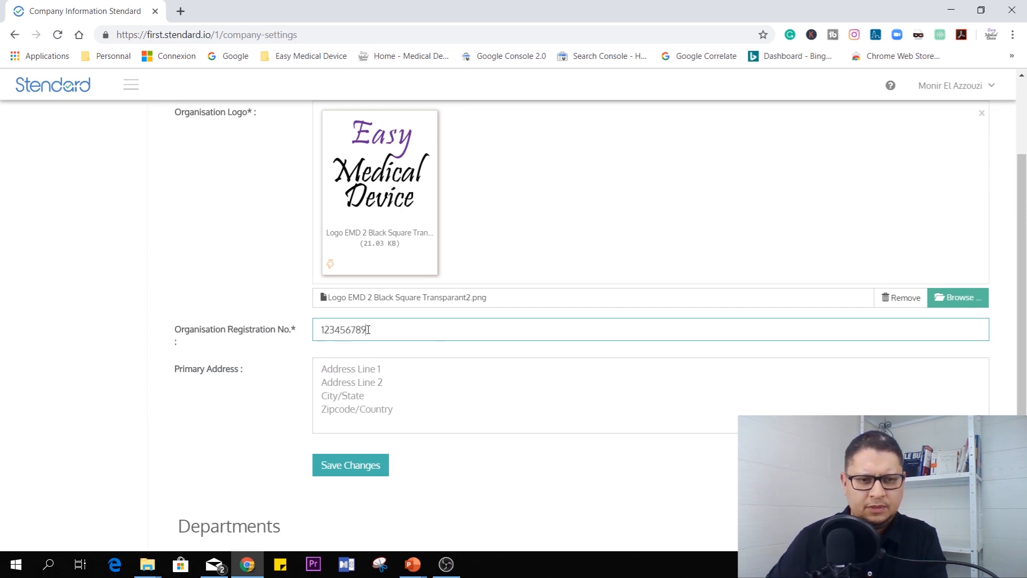
# - Fill in the organisation's primary address, then save and confirm the company information
pyautogui.click(348, 376)
pyautogui.write('Main Street')
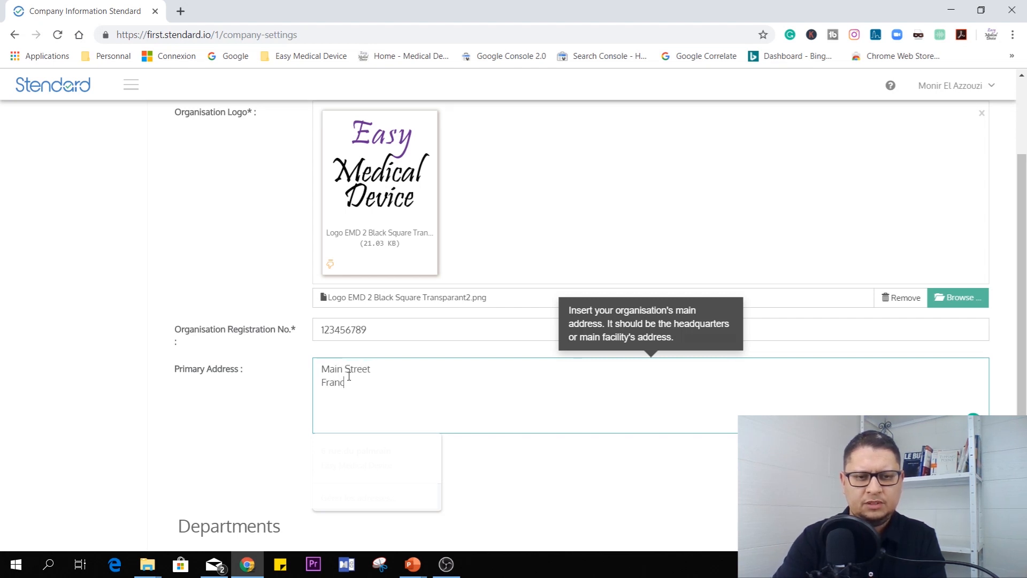
pyautogui.click(264, 481)
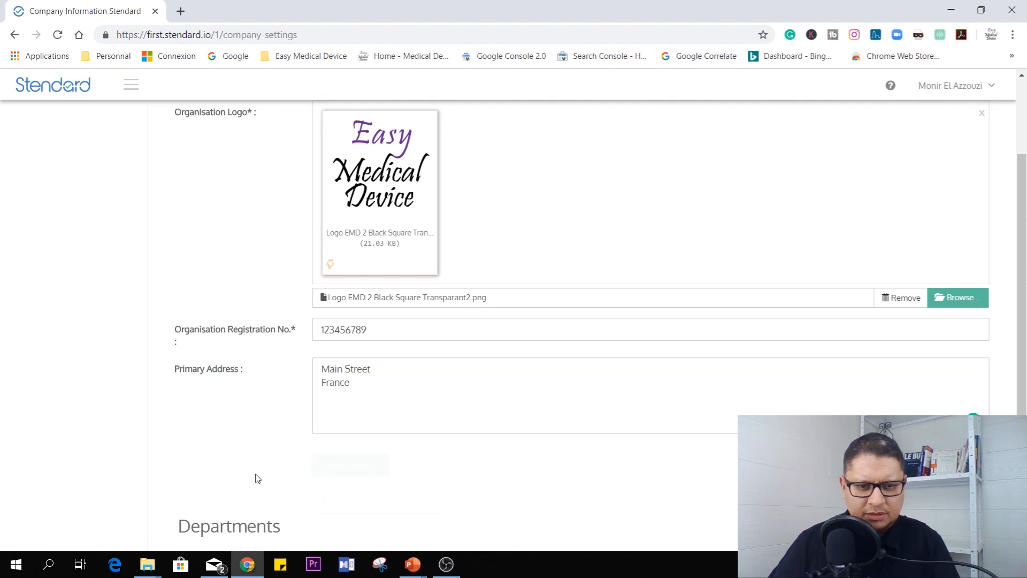
pyautogui.scroll(-3, 361, 365)
pyautogui.click(359, 331)
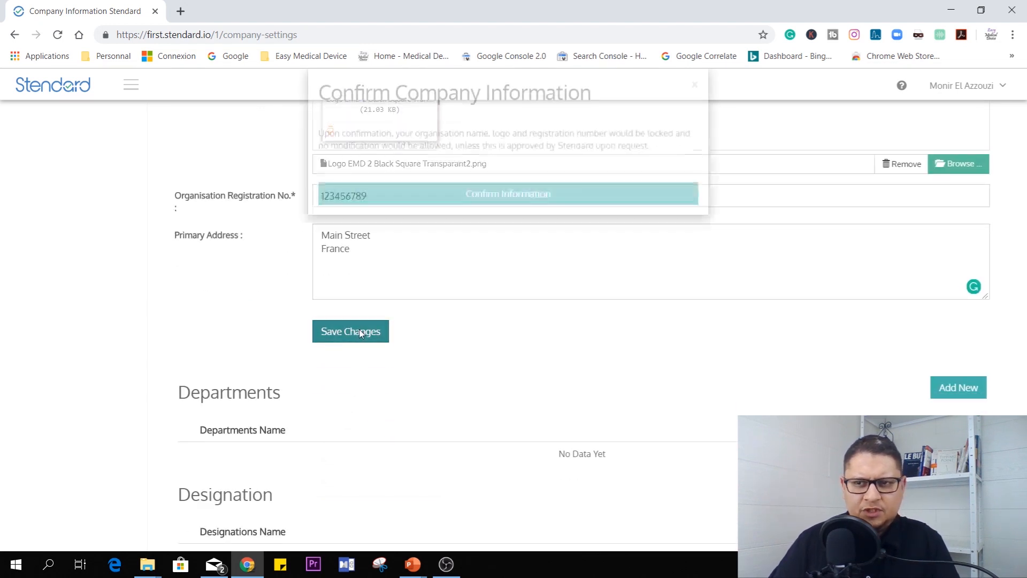
pyautogui.click(489, 218)
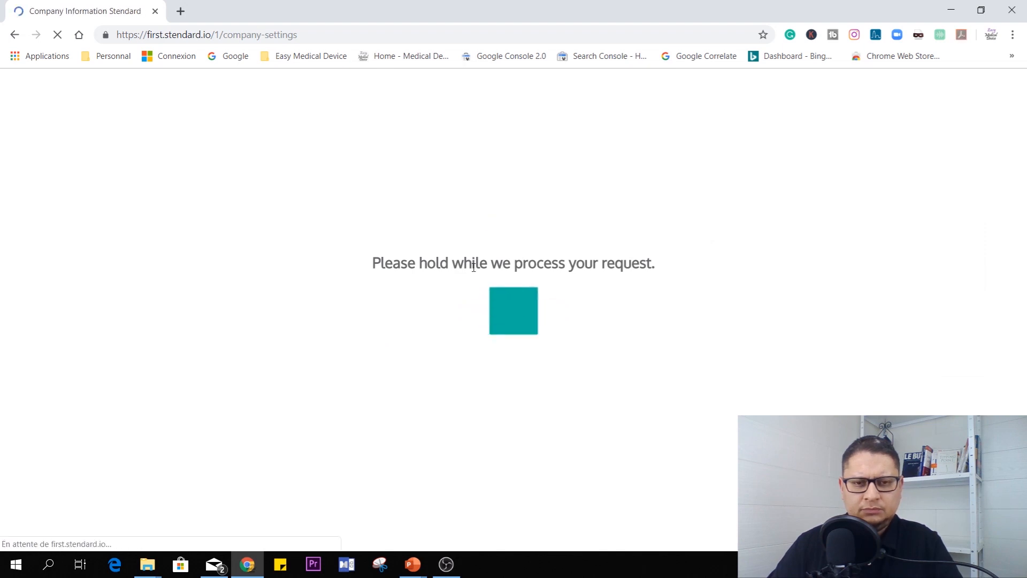
# - Create the departments QA RA and Production in the company information
pyautogui.scroll(-4, 472, 267)
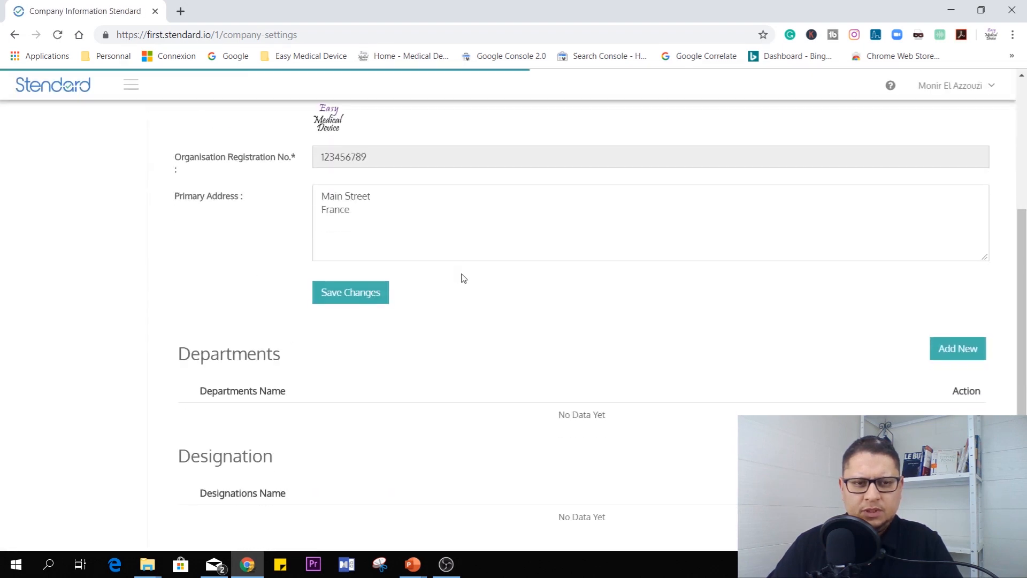
pyautogui.scroll(-1, 463, 278)
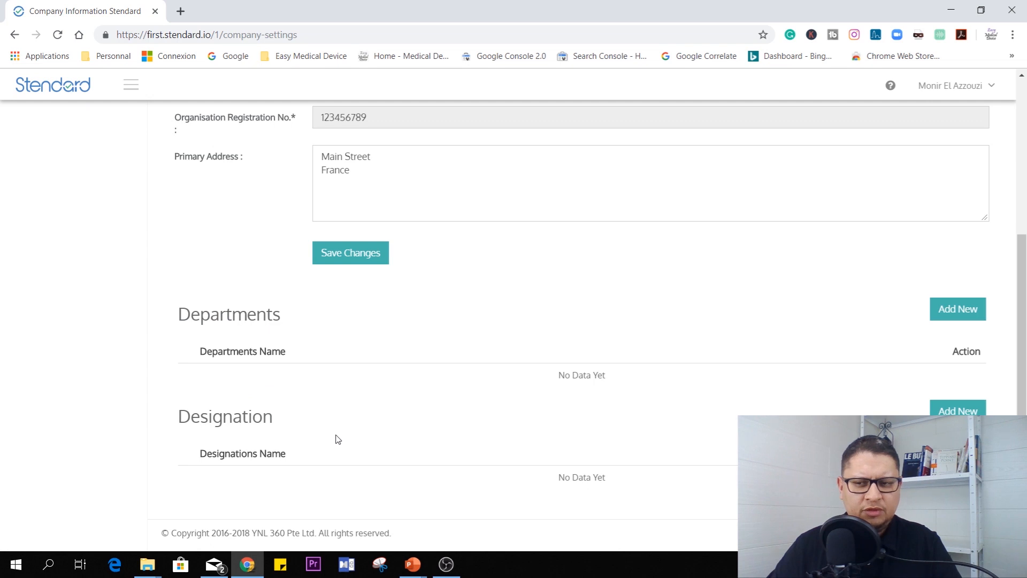
pyautogui.click(966, 315)
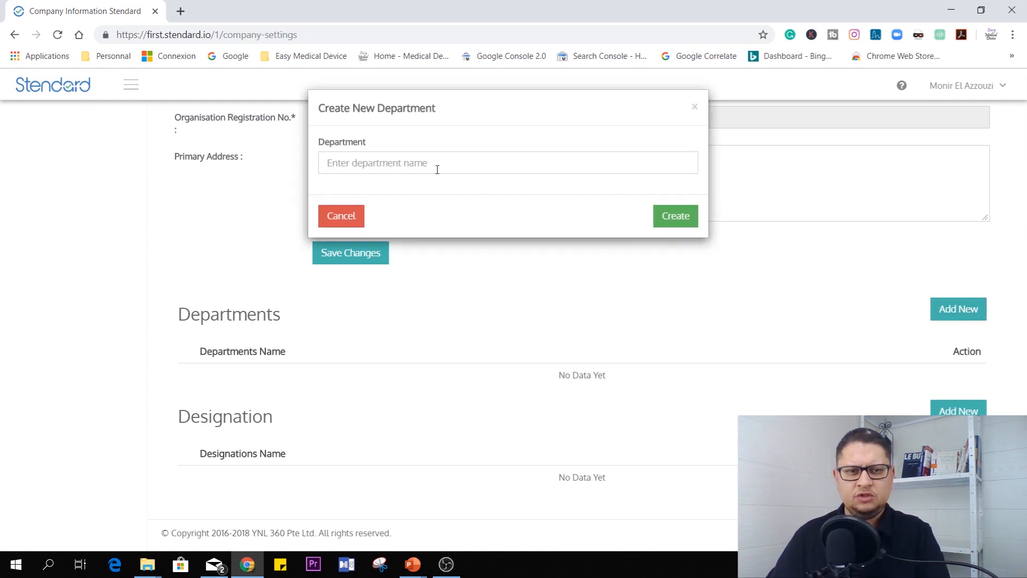
pyautogui.write('Qualit')
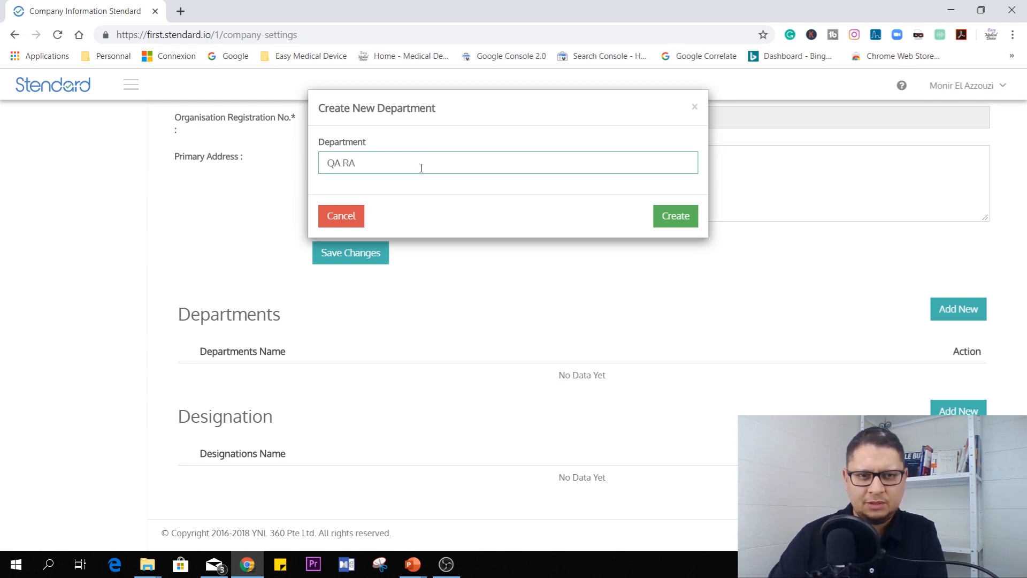
pyautogui.click(662, 223)
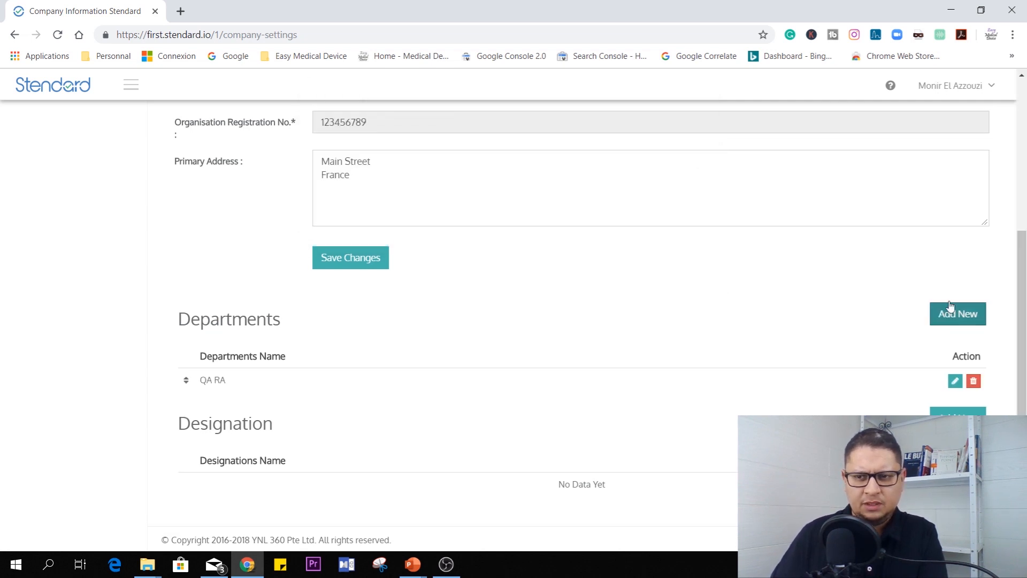
pyautogui.click(946, 317)
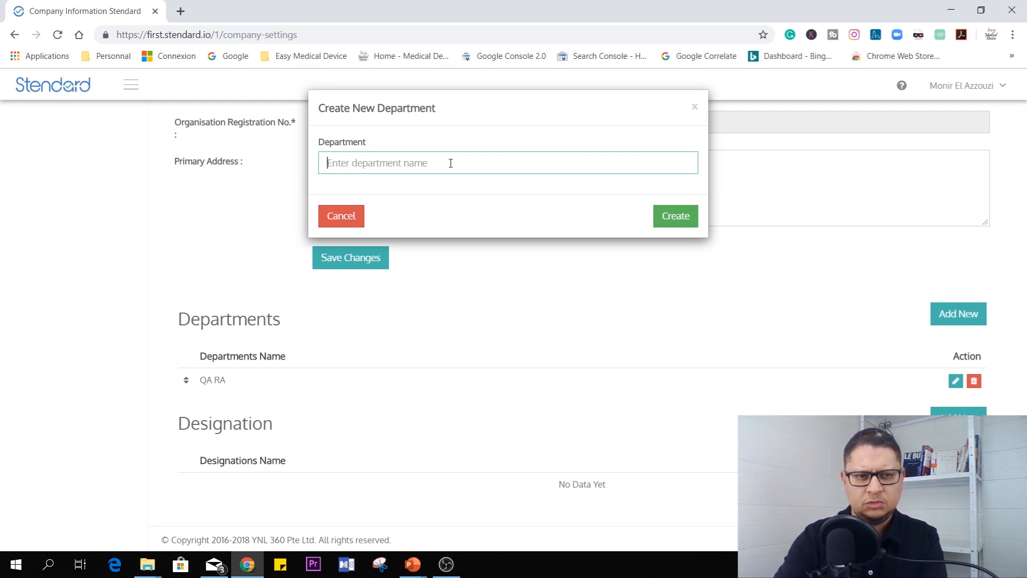
pyautogui.write('F')
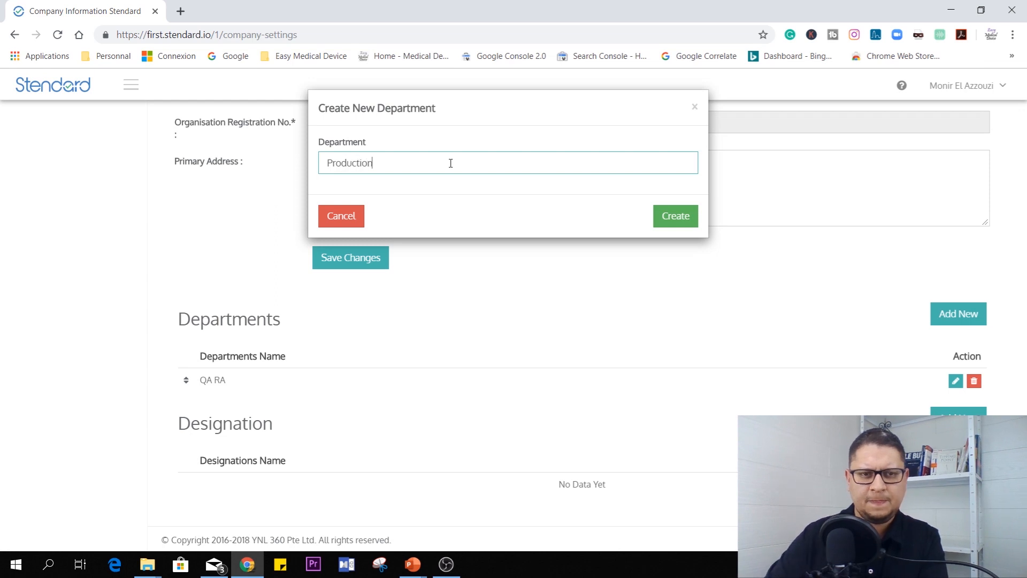
pyautogui.click(684, 221)
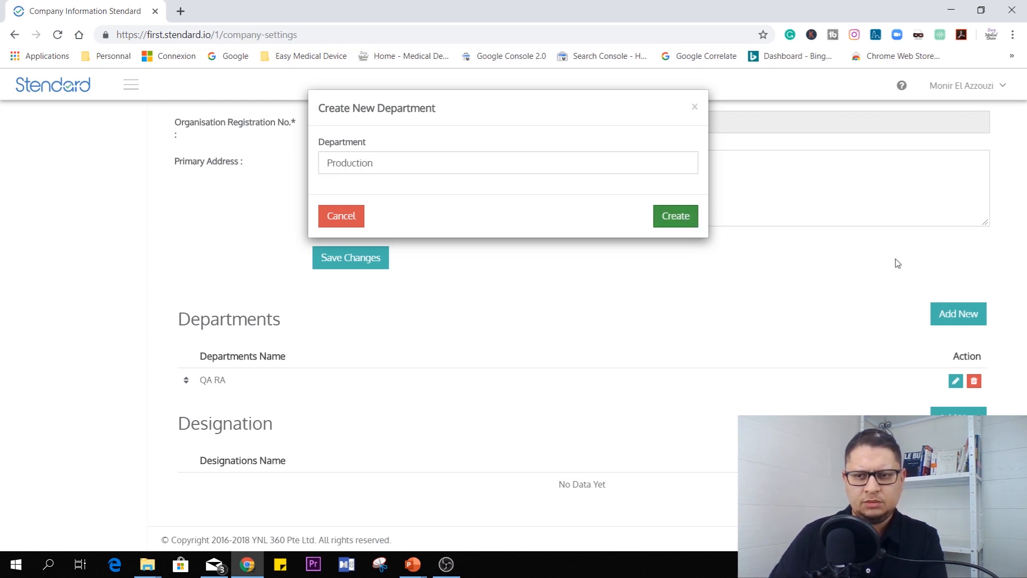
# - Add two more departments named Marketing and Purchasing
pyautogui.click(957, 314)
pyautogui.write('Marketing')
pyautogui.click(675, 216)
pyautogui.click(958, 313)
pyautogui.write('Purchasing')
pyautogui.click(676, 215)
# - Add the Maintenance and Training departments to the department list
pyautogui.click(957, 313)
pyautogui.write('Maintenance')
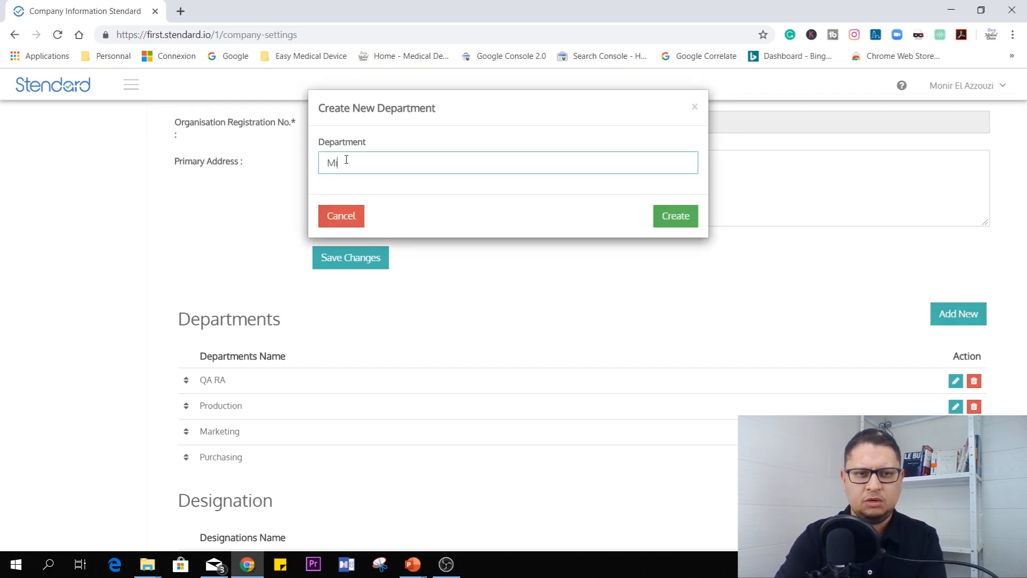
pyautogui.click(675, 216)
pyautogui.click(957, 314)
pyautogui.write('Training')
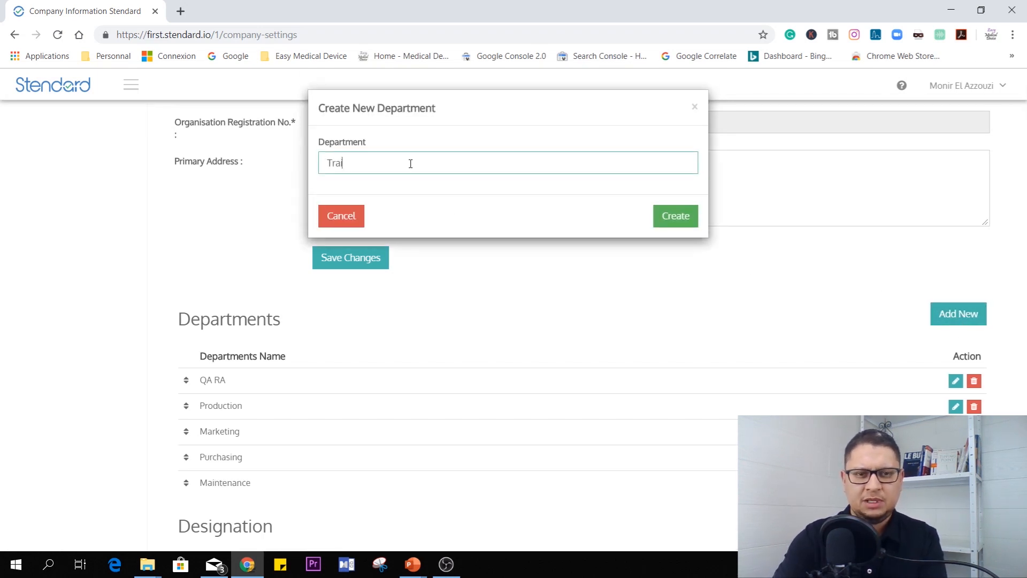
pyautogui.press('Return')
# - Add the Engineering and Administration departments to the department list
pyautogui.click(957, 314)
pyautogui.write('Engineering')
pyautogui.click(675, 215)
pyautogui.click(957, 313)
pyautogui.write('Administration')
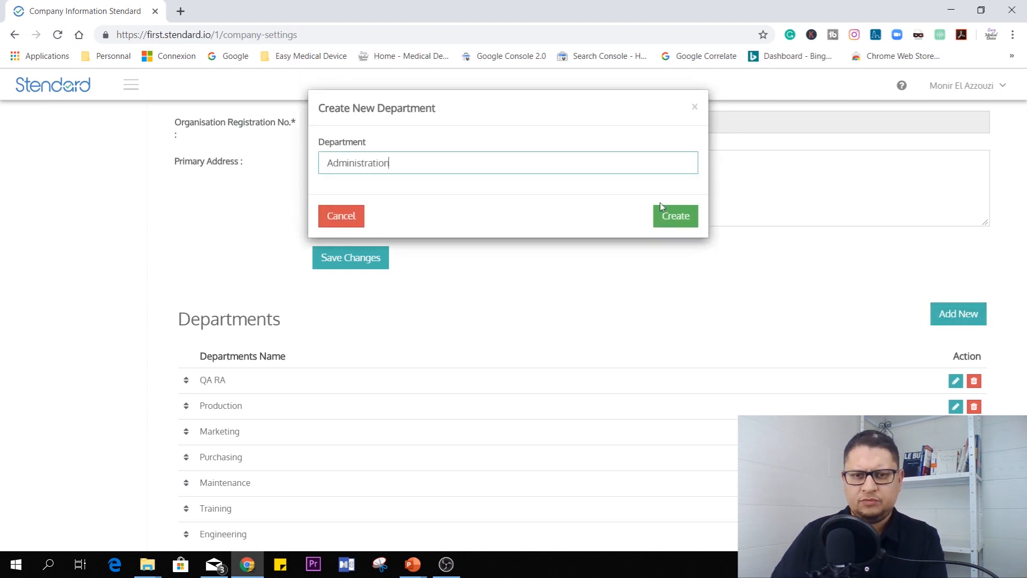
pyautogui.click(673, 215)
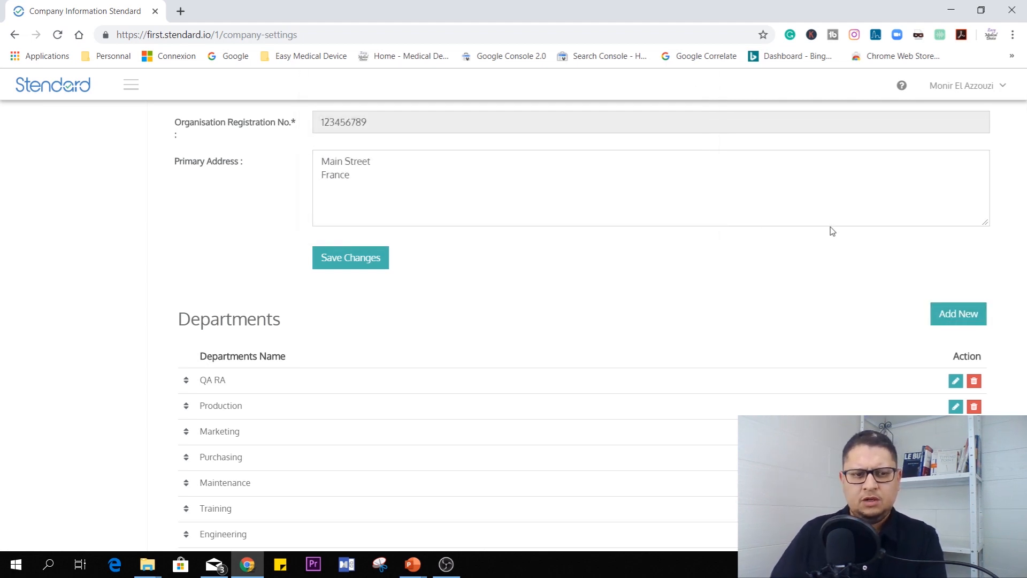
# - Create the designations CEO and CFO in the company information
pyautogui.scroll(-3, 552, 280)
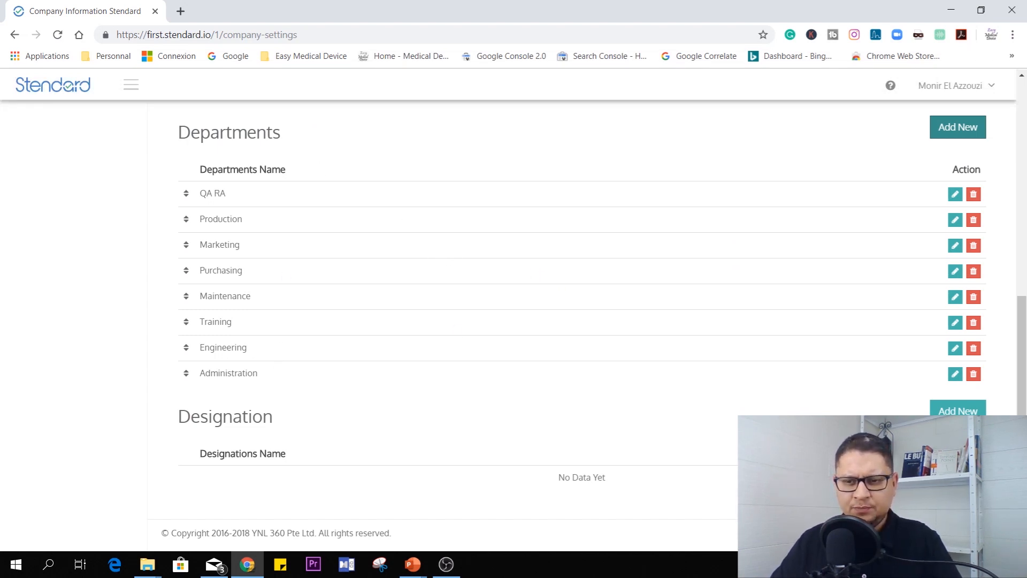
pyautogui.click(958, 409)
pyautogui.click(397, 165)
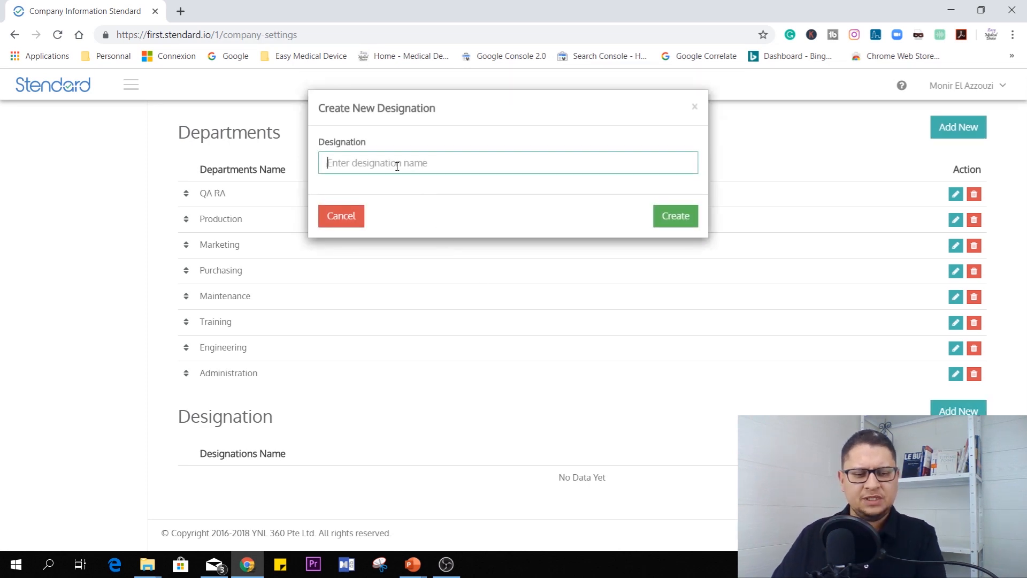
pyautogui.write('CEO')
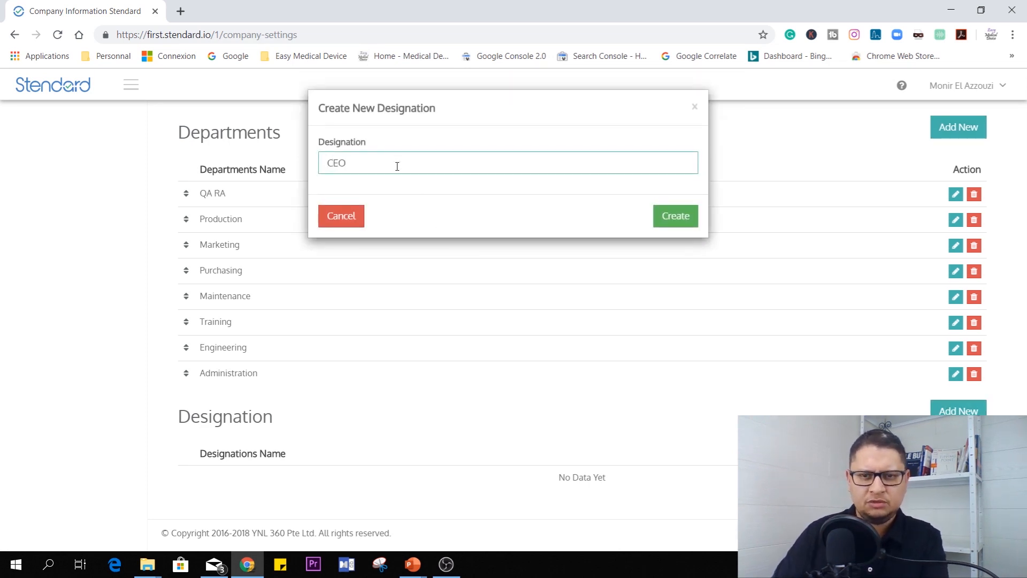
pyautogui.click(670, 219)
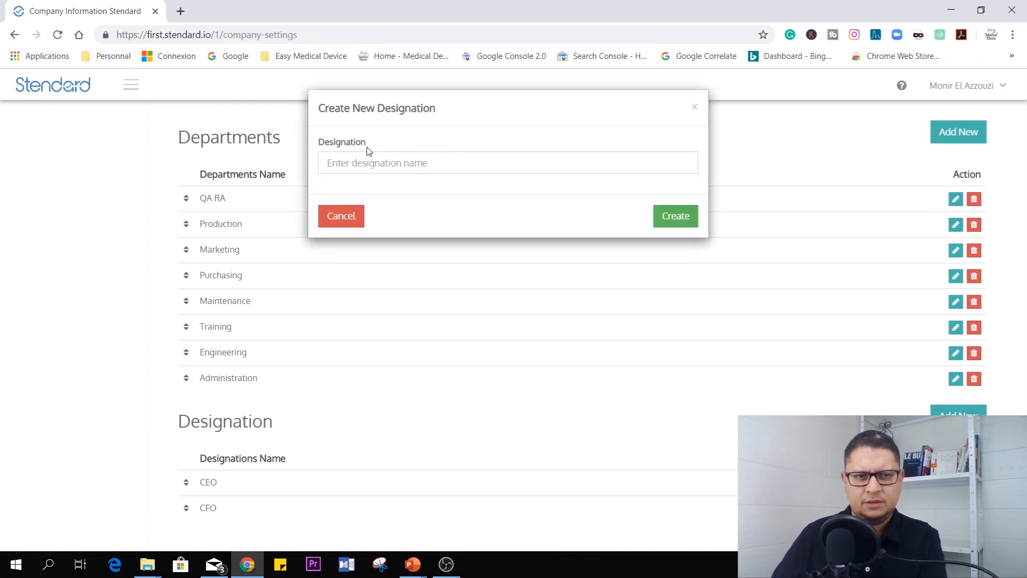
# - Create the designations QA RA Director and RA Manager
pyautogui.click(364, 164)
pyautogui.write('QA RA Director')
pyautogui.click(675, 215)
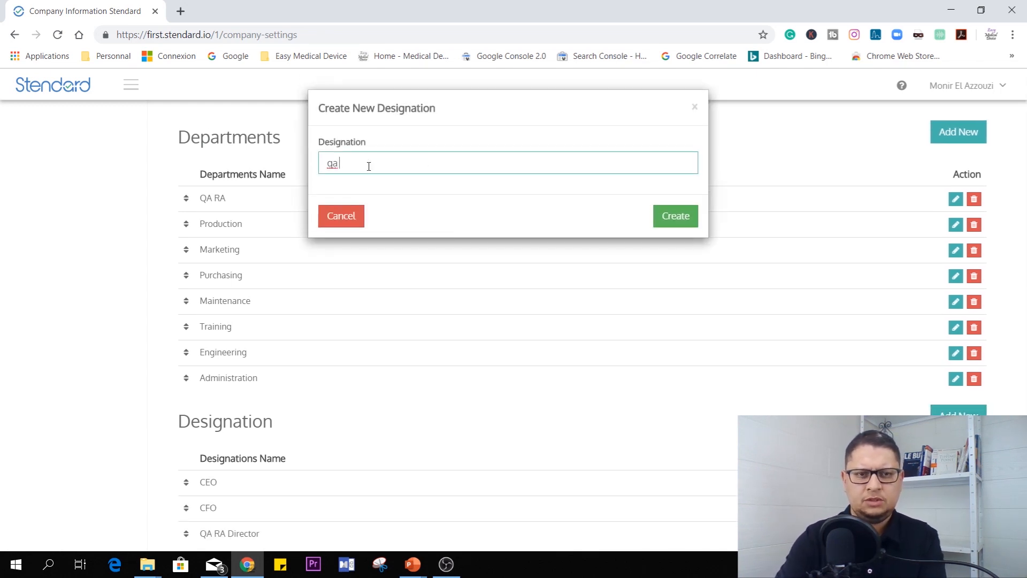
pyautogui.write('Mana')
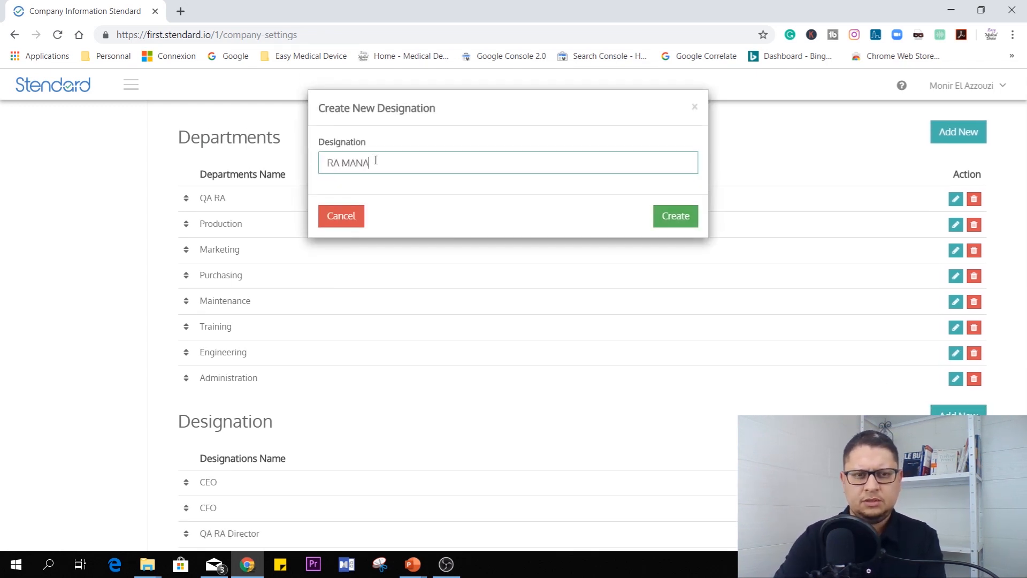
pyautogui.write('er')
pyautogui.click(673, 216)
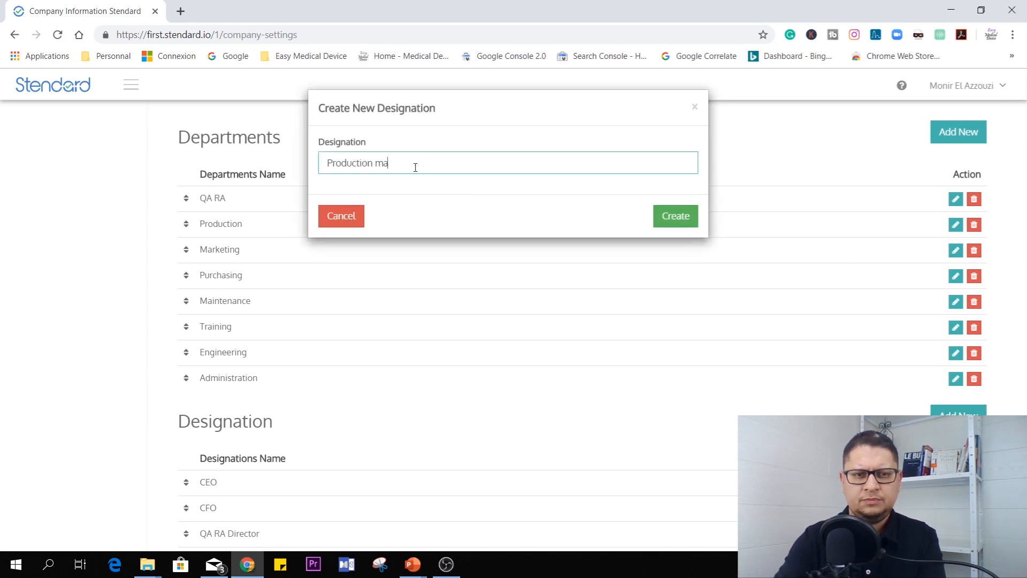
# - Create the designations Production manager and Marketing Manager in the company information
pyautogui.write('nager')
pyautogui.click(688, 220)
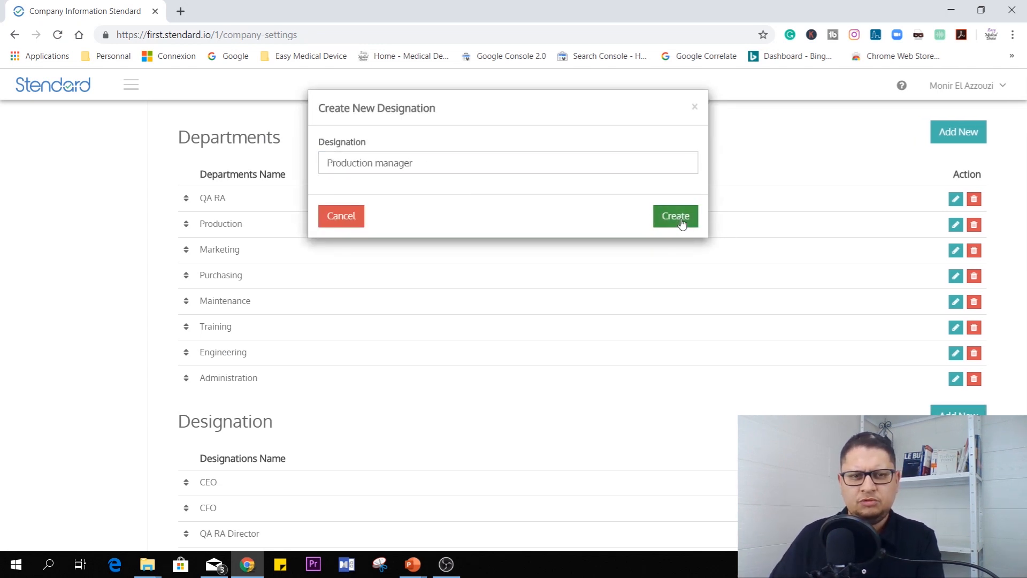
pyautogui.click(958, 419)
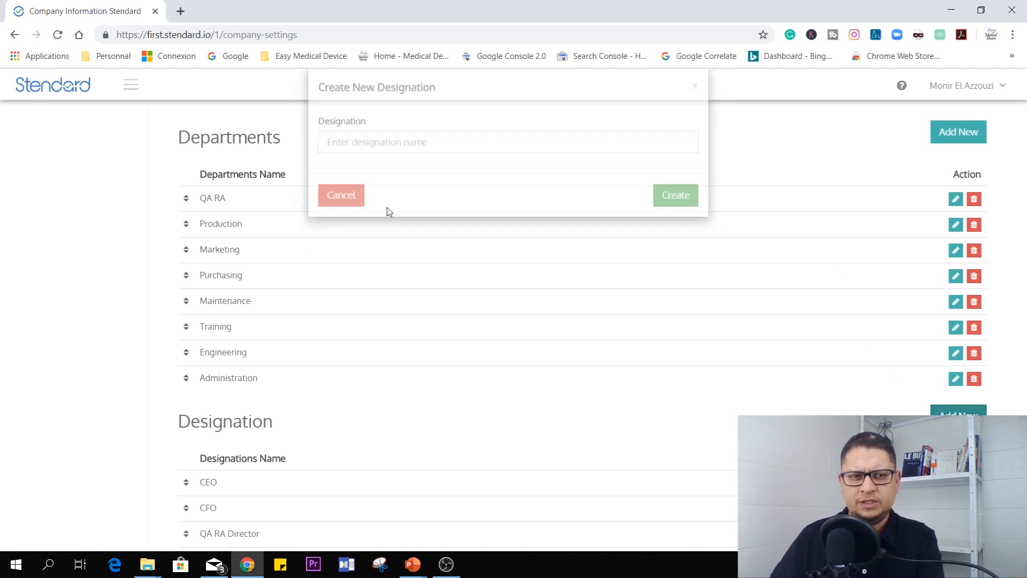
pyautogui.click(350, 169)
pyautogui.write('Marketing')
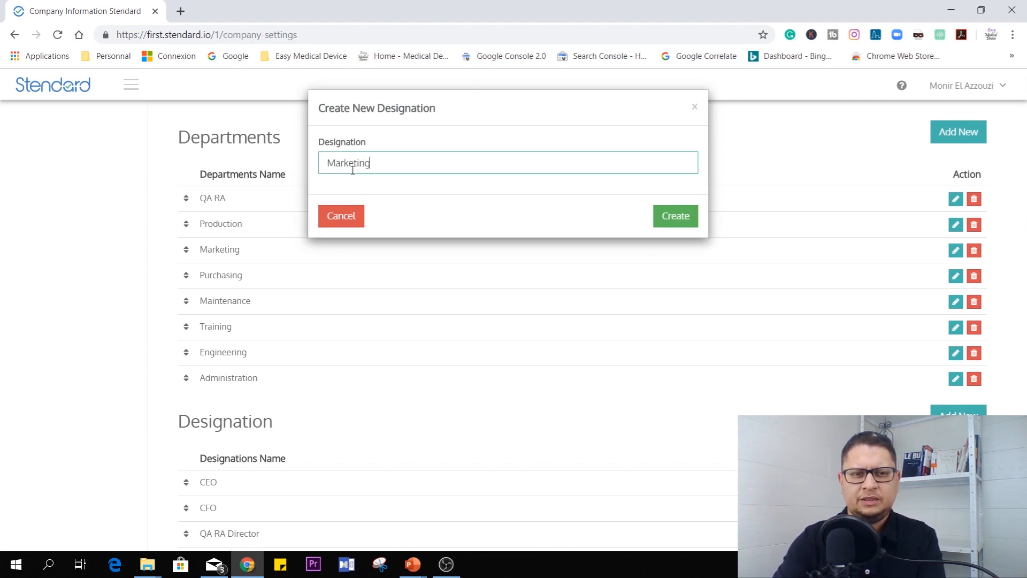
pyautogui.write(' Manager')
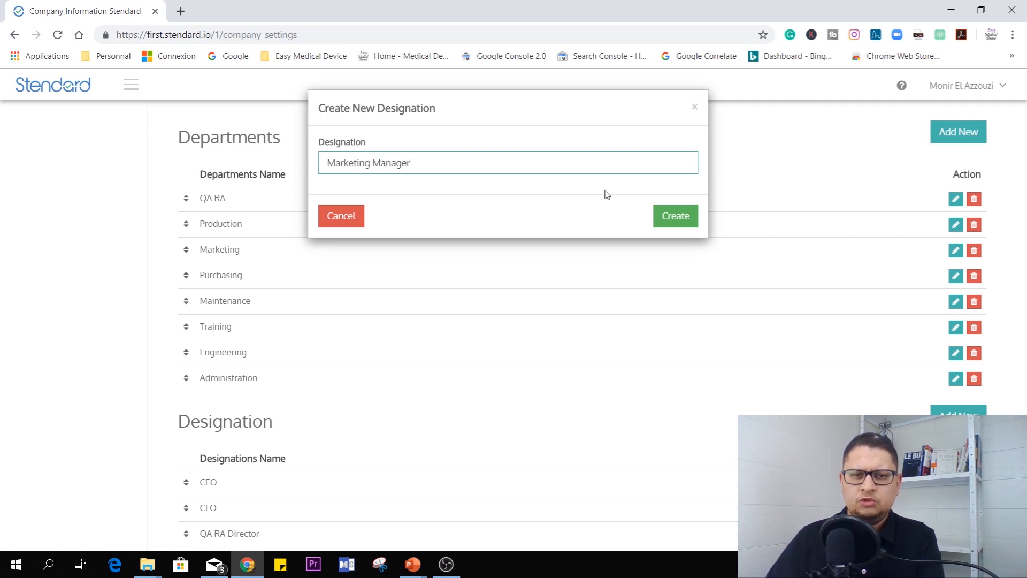
pyautogui.click(677, 219)
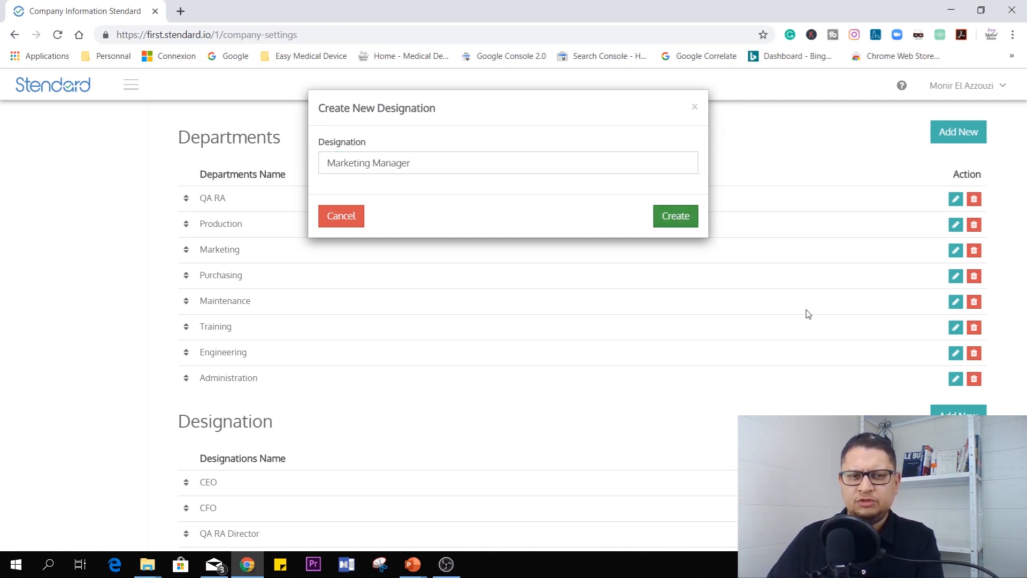
# - Create the designation Purchasing manager in the company information
pyautogui.scroll(-3, 942, 400)
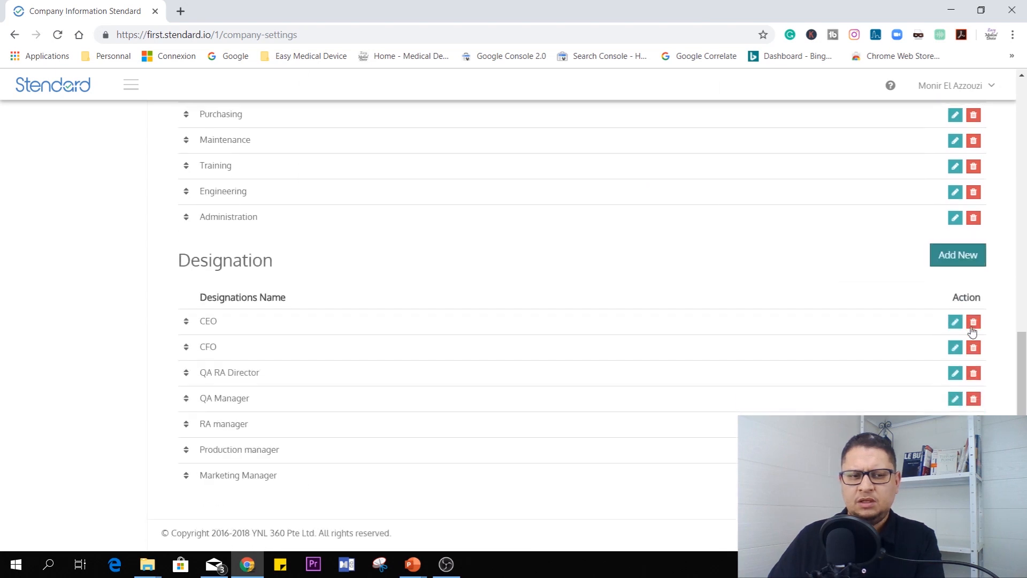
pyautogui.click(960, 260)
pyautogui.click(481, 163)
pyautogui.write('Purc')
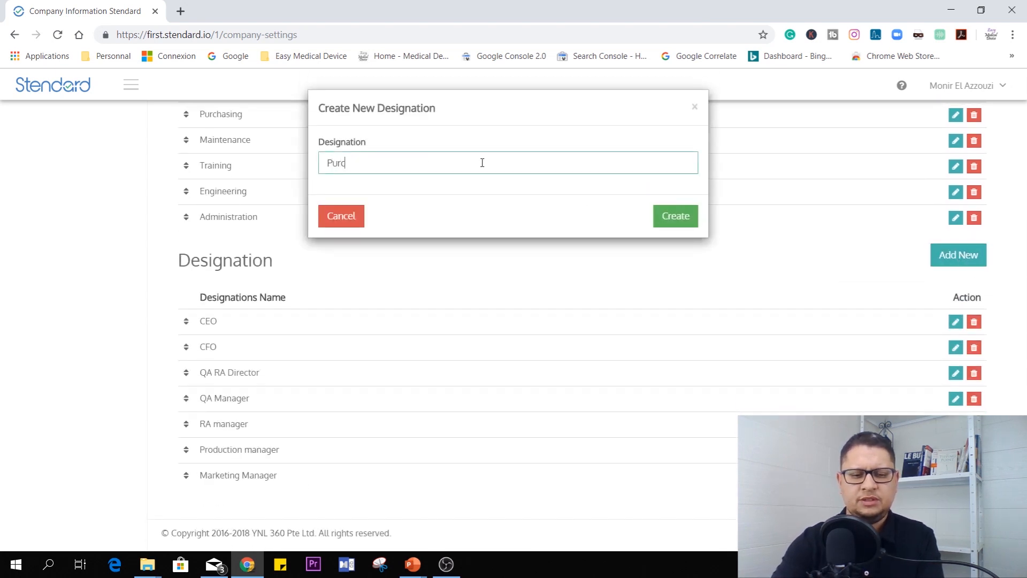
pyautogui.write('hasing manager')
pyautogui.click(678, 217)
# - Create the designations Training manager and Engineering manager in the company information
pyautogui.scroll(-3, 589, 321)
pyautogui.click(958, 229)
pyautogui.click(327, 160)
pyautogui.write('Training manager')
pyautogui.click(675, 216)
pyautogui.click(957, 229)
pyautogui.click(385, 163)
pyautogui.write('Engineering manager')
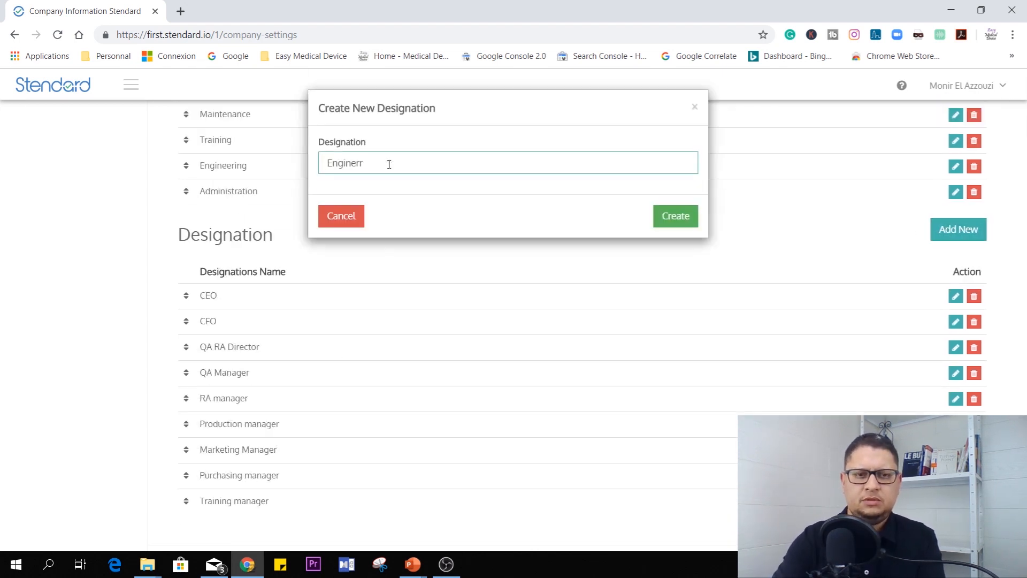
pyautogui.press('Return')
# - Create the designations Quality System analyst and CAPA specialist in the company information
pyautogui.click(373, 161)
pyautogui.write('Quality System analyst')
pyautogui.press('Return')
pyautogui.click(374, 164)
pyautogui.write('CAPA specialist')
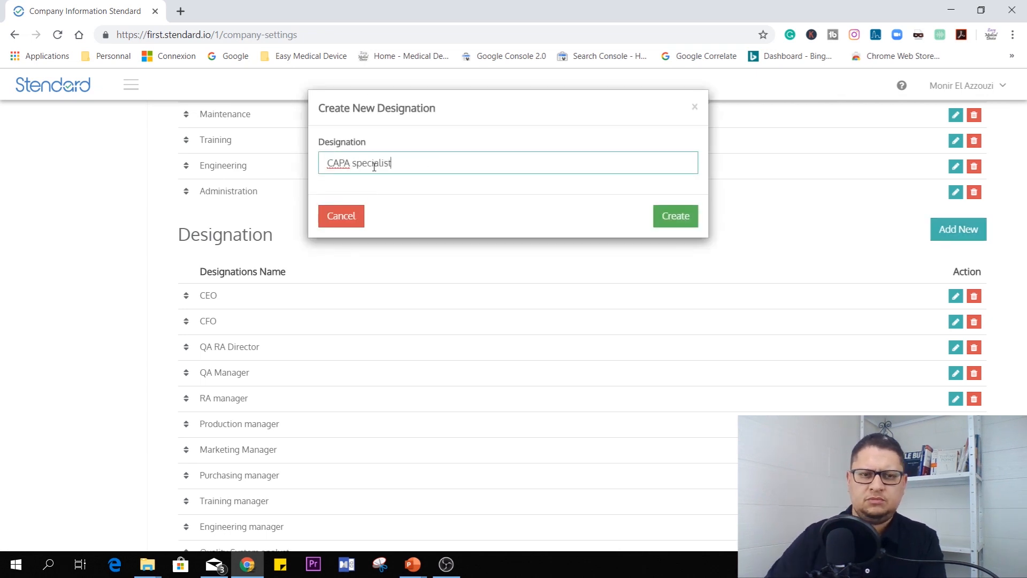
pyautogui.click(676, 218)
# - Review the organisation details, the department list and the designation list of the company information
pyautogui.scroll(-2, 660, 292)
pyautogui.scroll(15, 868, 406)
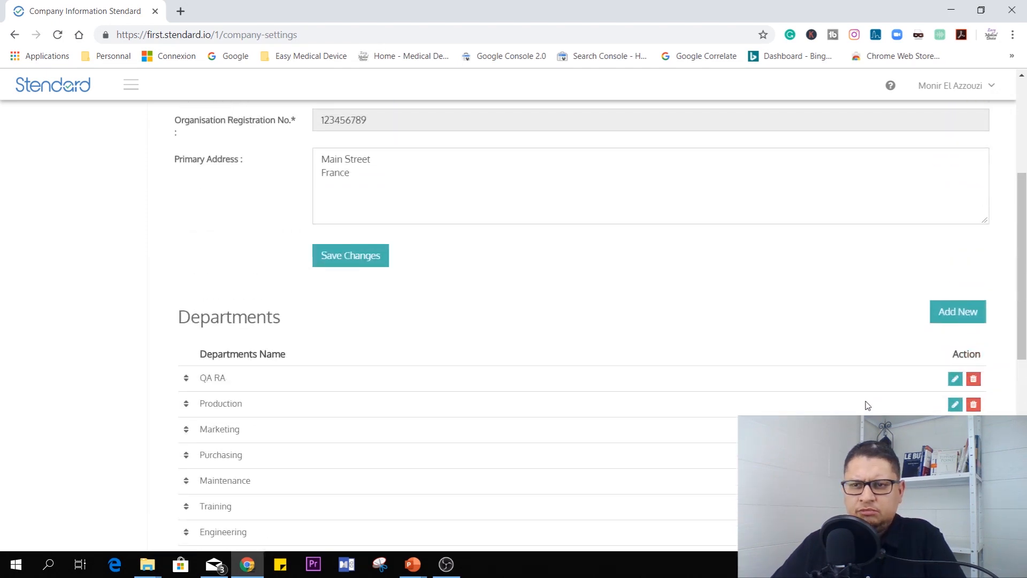
pyautogui.scroll(-4, 578, 367)
pyautogui.scroll(4, 529, 367)
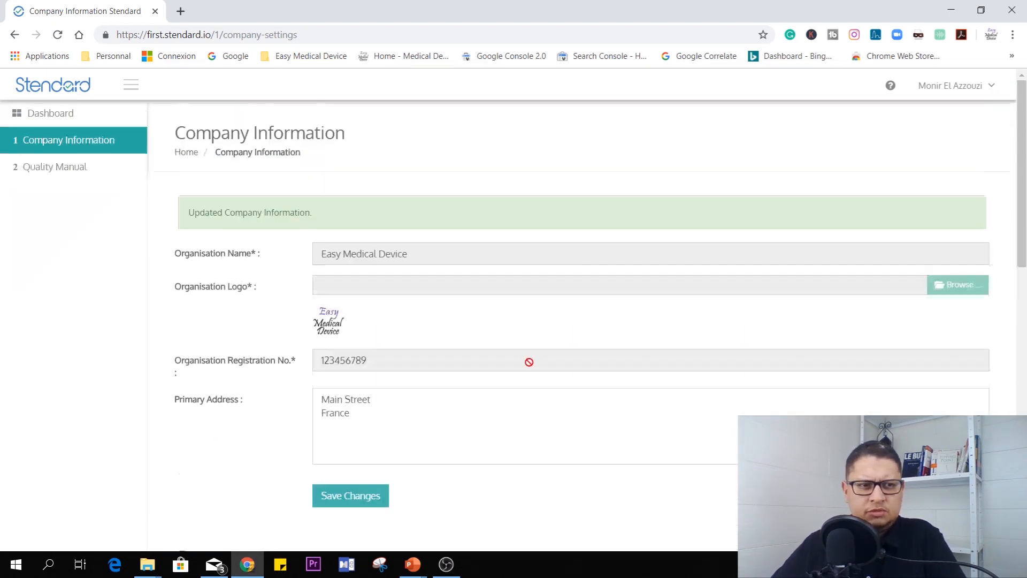
pyautogui.scroll(-15, 529, 362)
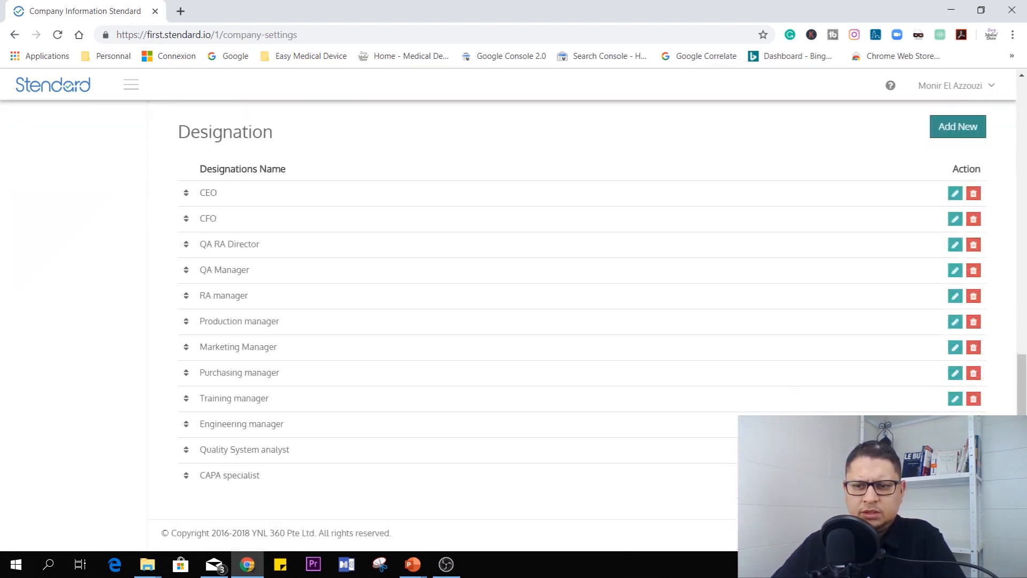
pyautogui.scroll(10, 275, 231)
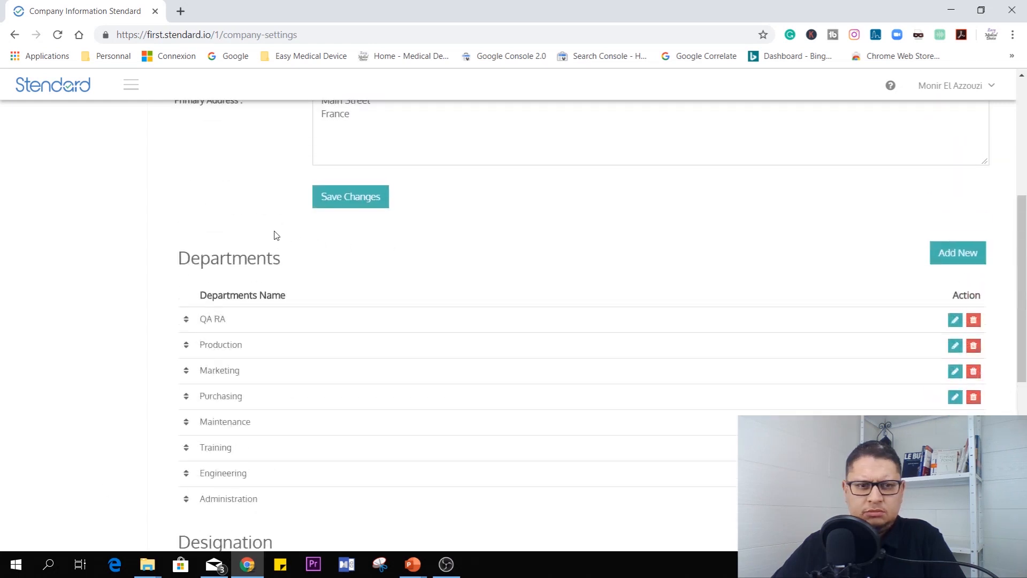
pyautogui.click(386, 320)
# - Open the Quality Manual document for editing and continue from its description to the Project Description questions
pyautogui.click(67, 168)
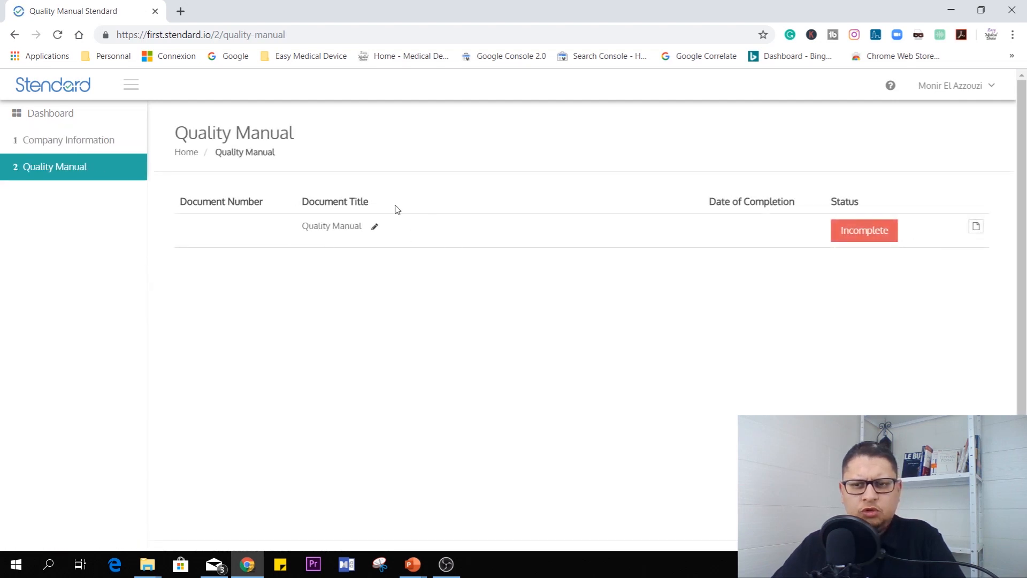
pyautogui.click(975, 228)
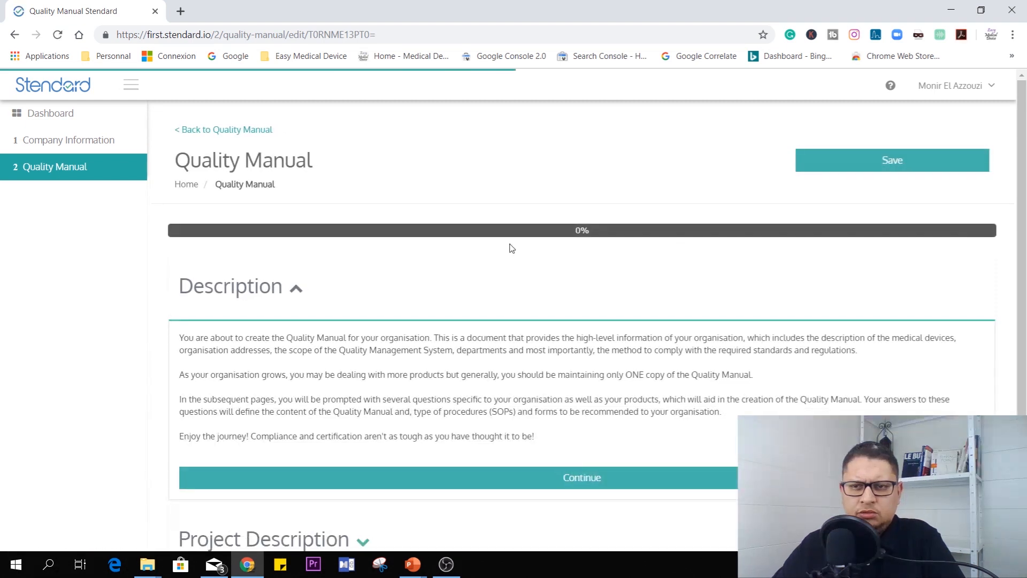
pyautogui.scroll(-2, 519, 236)
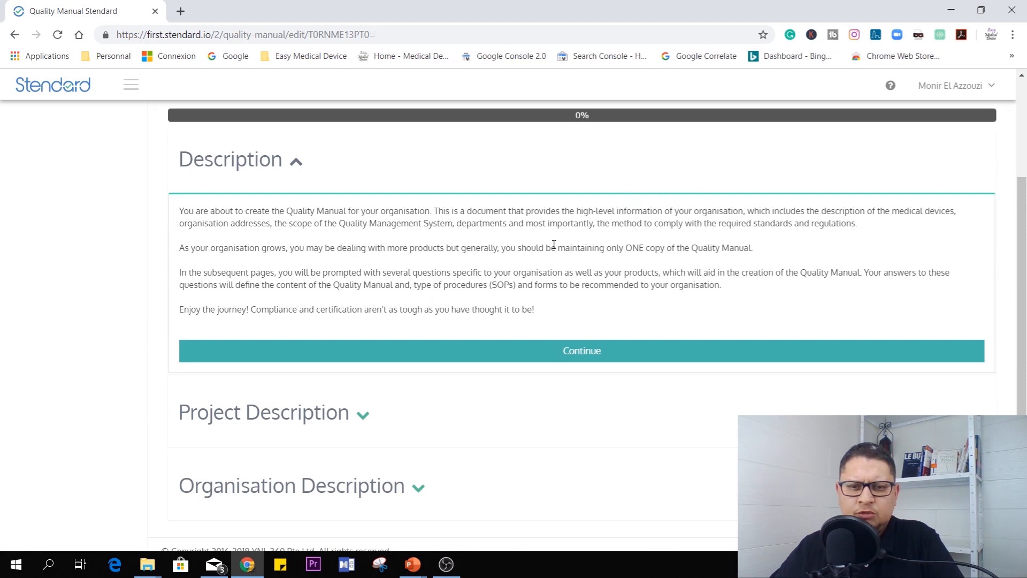
pyautogui.scroll(-1, 498, 252)
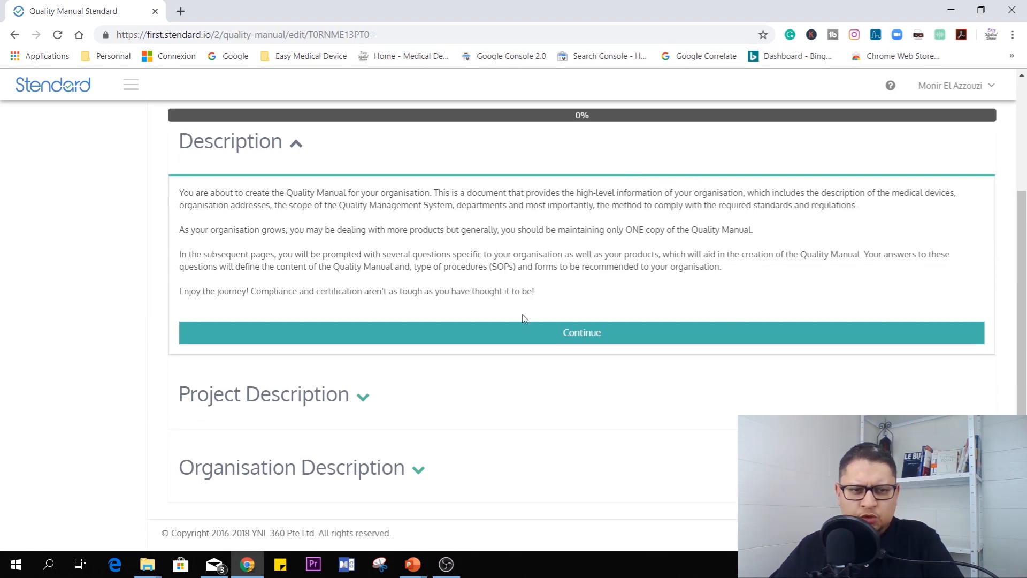
pyautogui.click(559, 336)
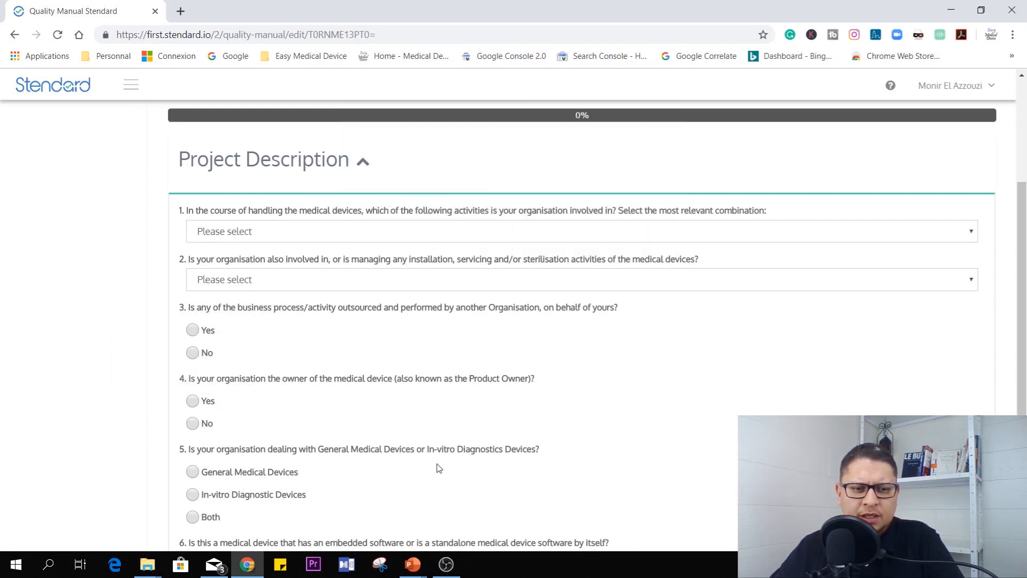
# - Answer question 1 of the Project Description by choosing D&D, Manufacturing and Distribution as the organisation's activities
pyautogui.scroll(-5, 454, 441)
pyautogui.scroll(4, 460, 436)
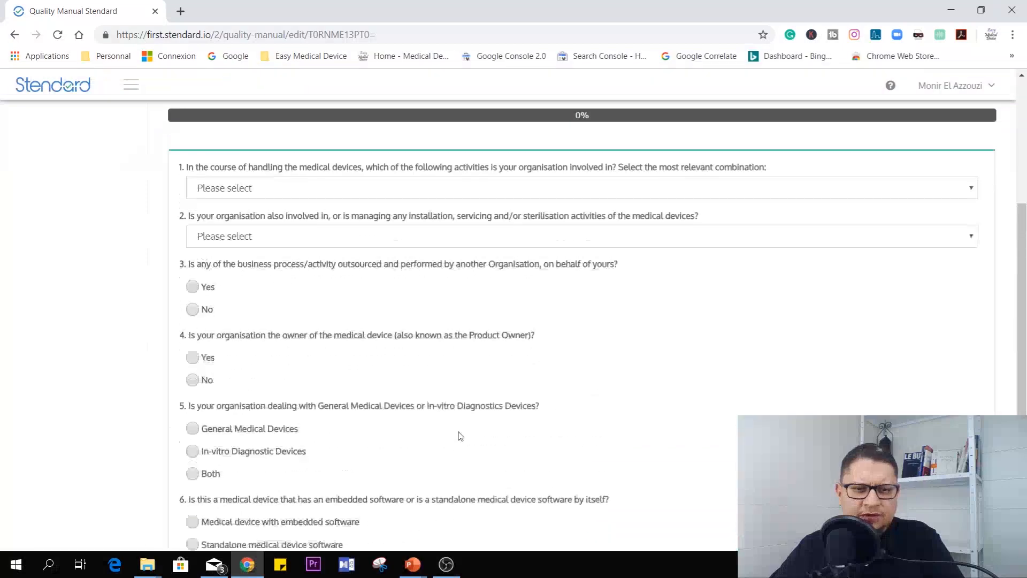
pyautogui.scroll(4, 460, 436)
pyautogui.scroll(-3, 459, 433)
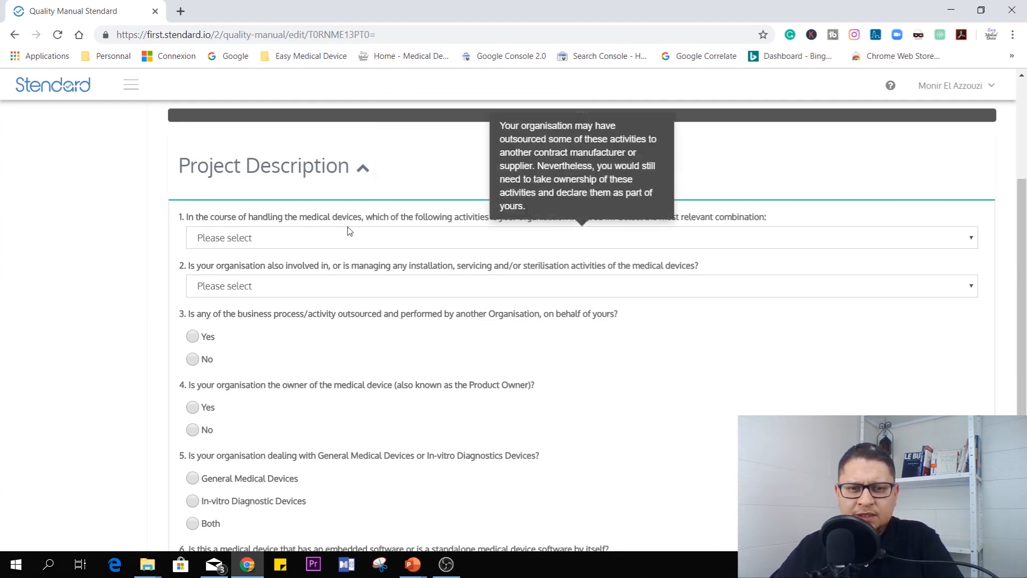
pyautogui.moveTo(525, 223)
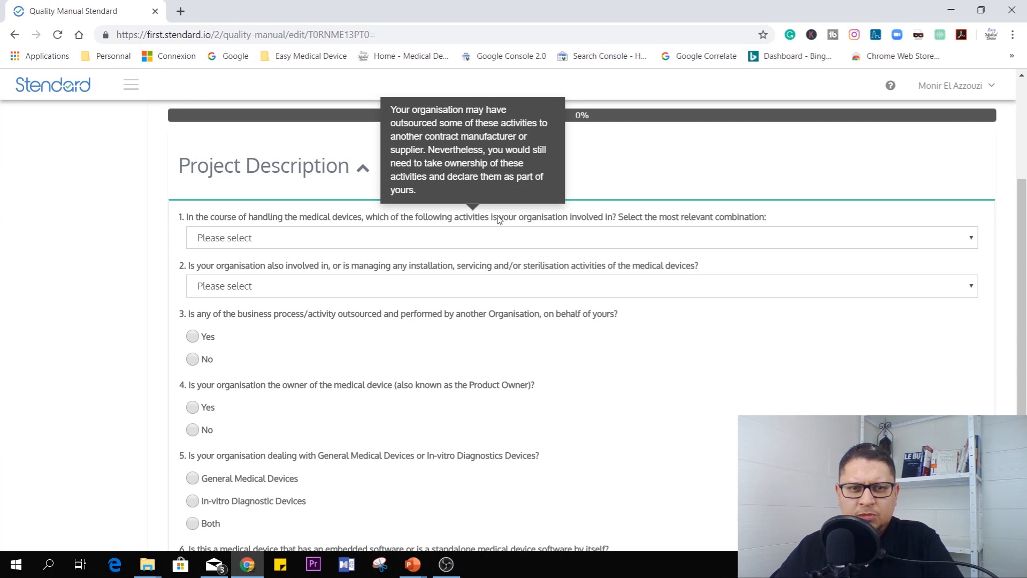
pyautogui.click(453, 236)
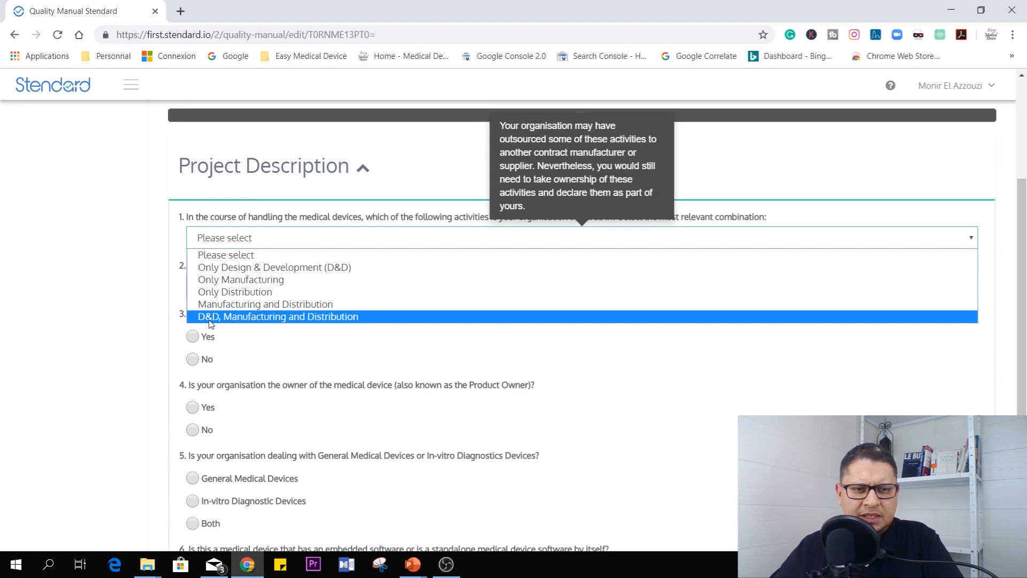
pyautogui.click(289, 321)
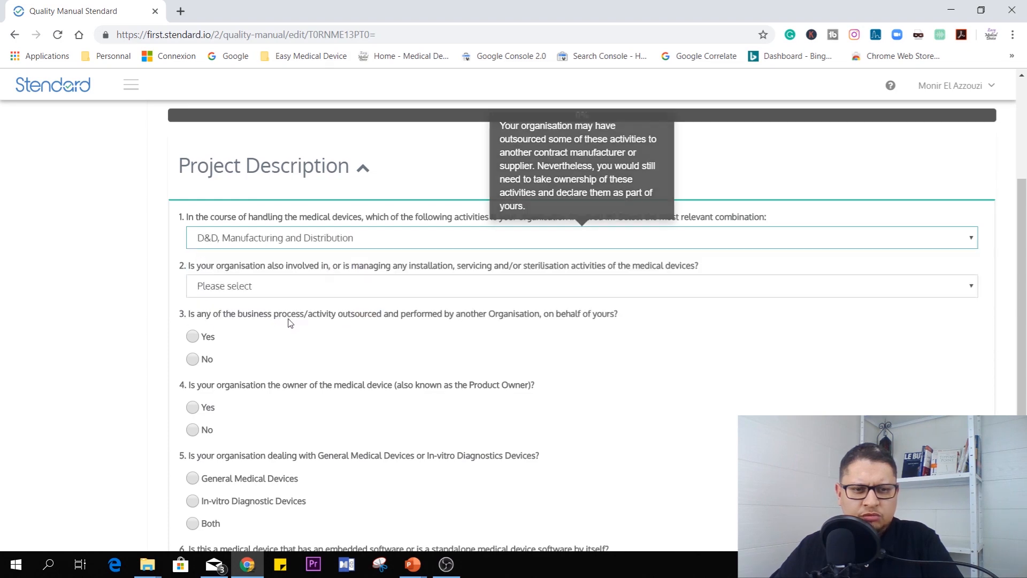
# - Answer question 2 on installation, servicing and sterilisation activities with None of the above
pyautogui.moveTo(220, 281)
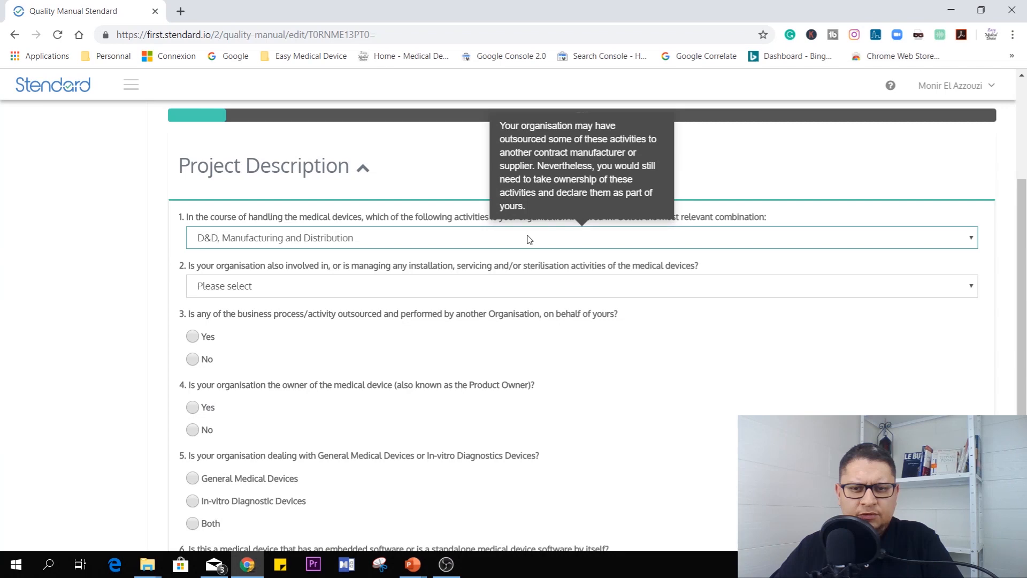
pyautogui.click(374, 286)
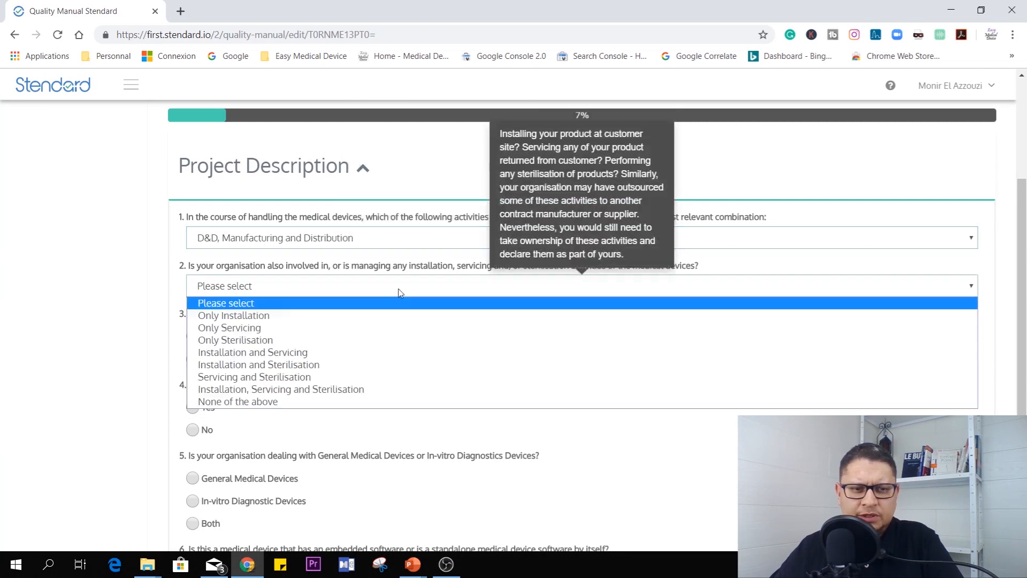
pyautogui.click(329, 402)
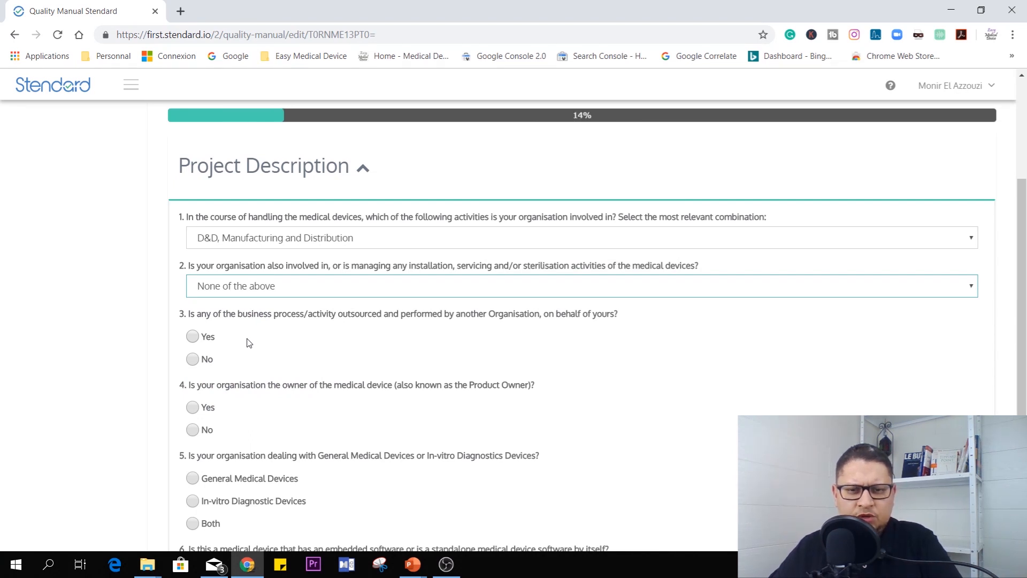
# - Answer Yes to the question on outsourced business processes and select Manufacturing and Distribution as the outsourced activities
pyautogui.click(192, 337)
pyautogui.scroll(-3, 314, 339)
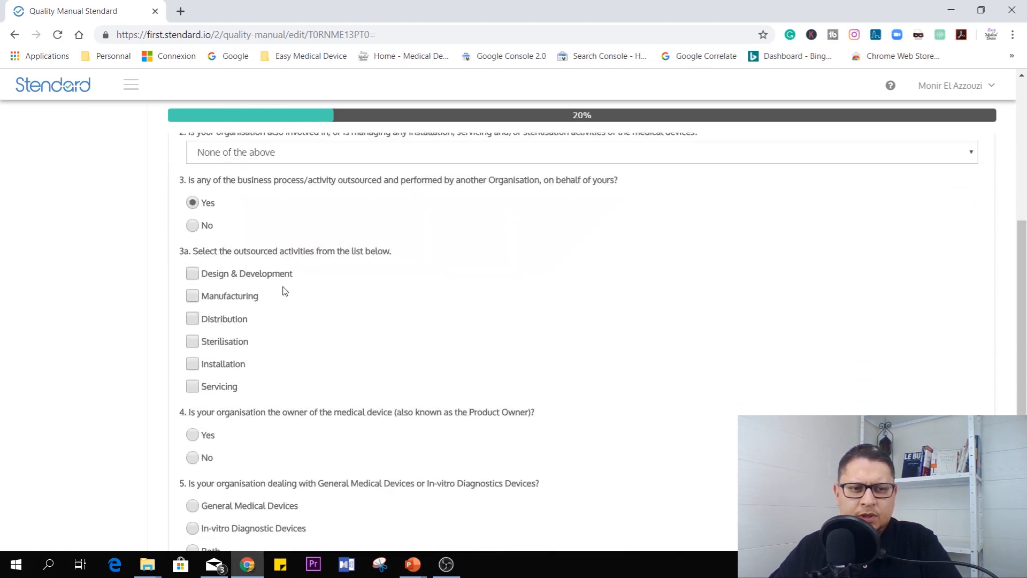
pyautogui.click(195, 294)
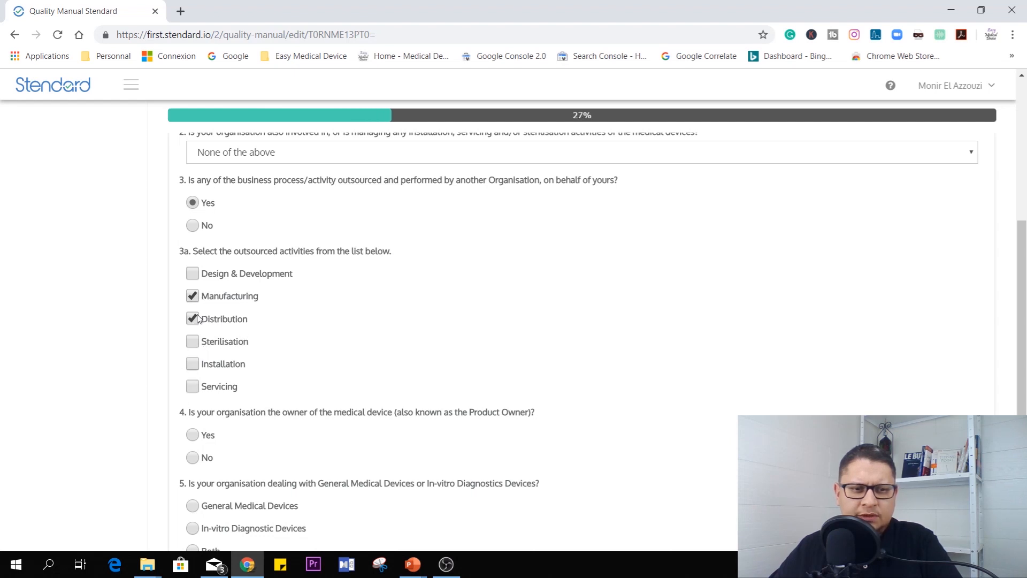
pyautogui.scroll(-2, 293, 282)
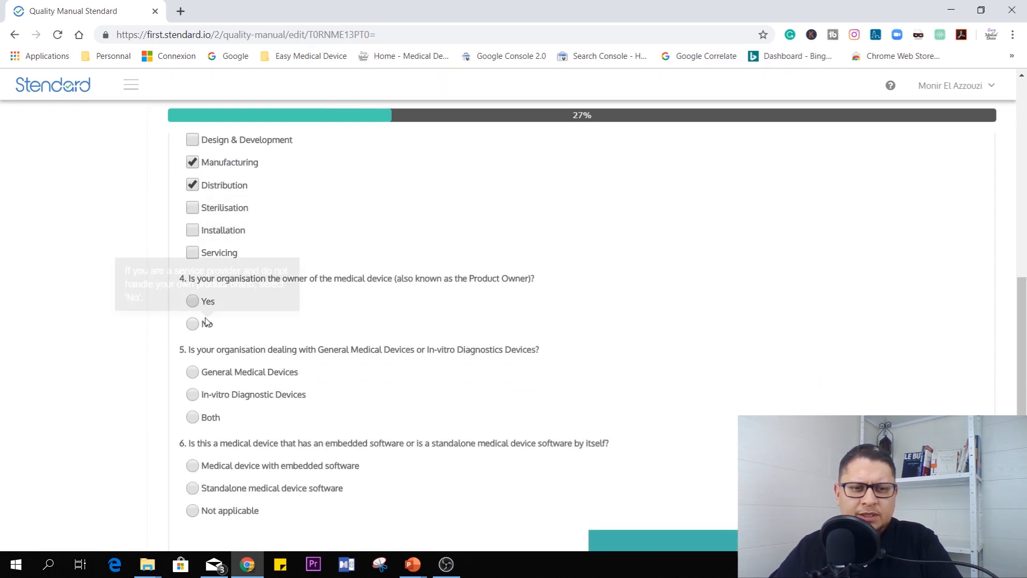
pyautogui.scroll(2, 214, 322)
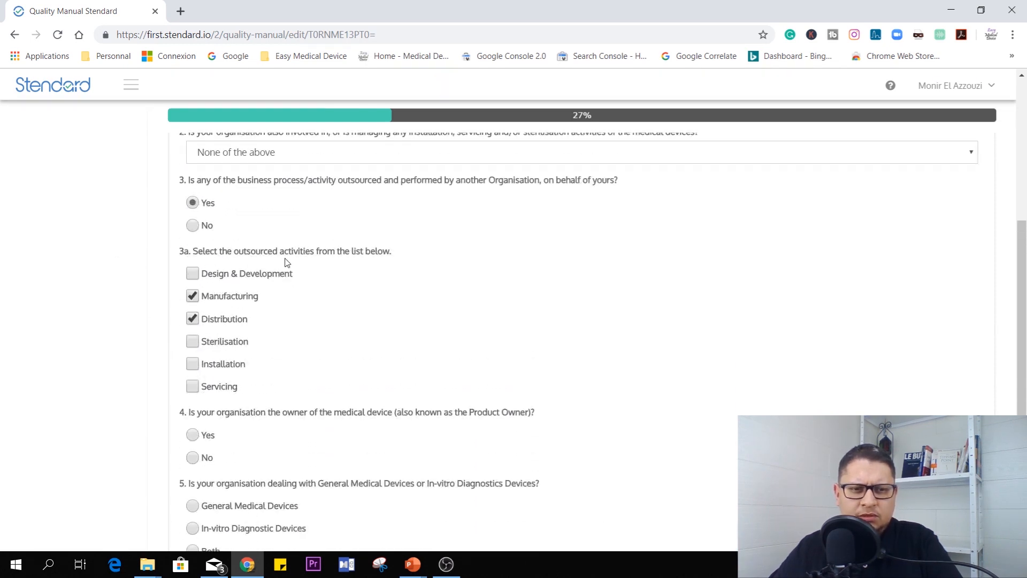
# - Answer Yes to the question on medical device ownership and choose General Medical Devices as the device category
pyautogui.scroll(-2, 243, 324)
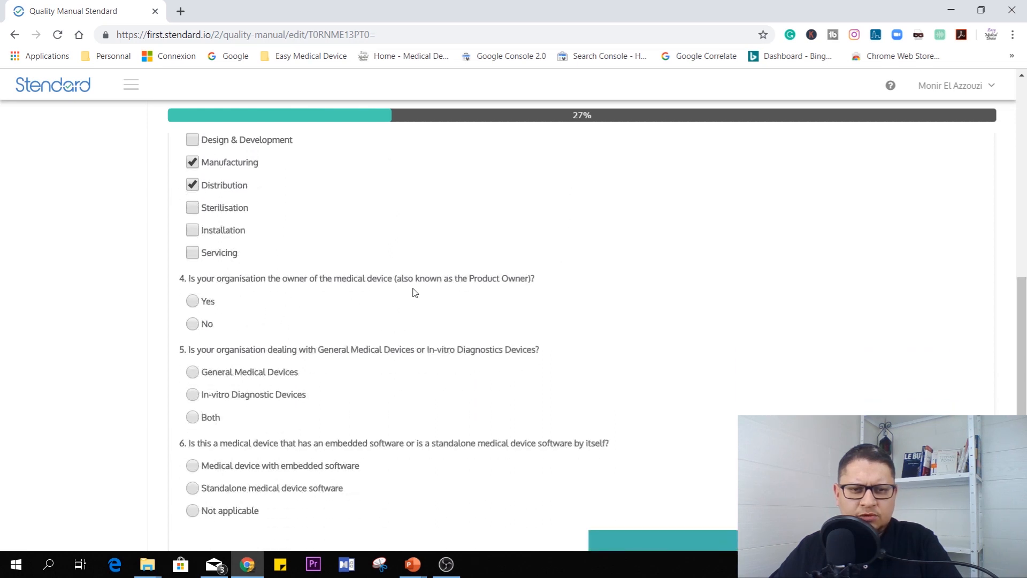
pyautogui.click(193, 301)
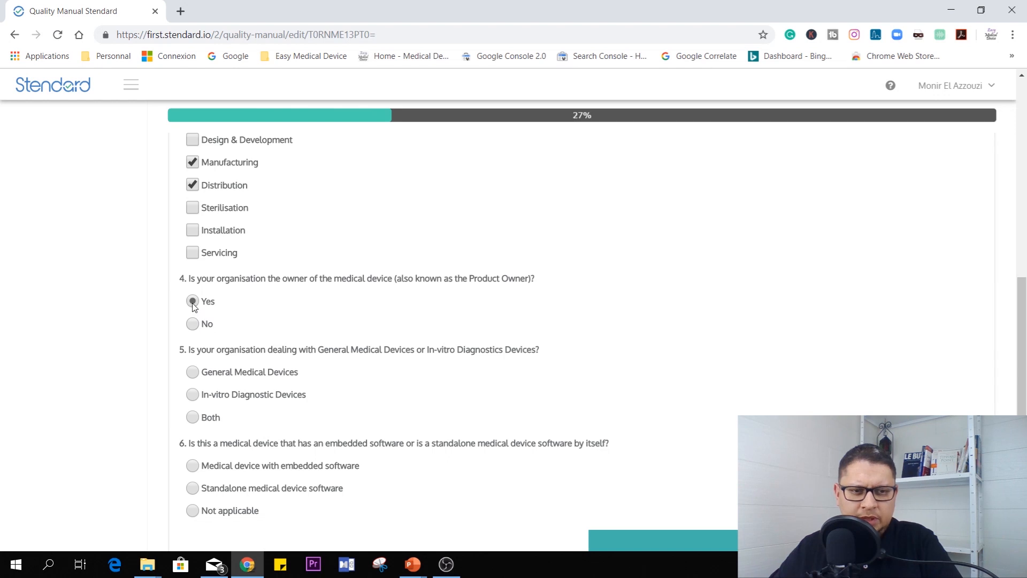
pyautogui.scroll(-2, 385, 303)
pyautogui.moveTo(215, 240)
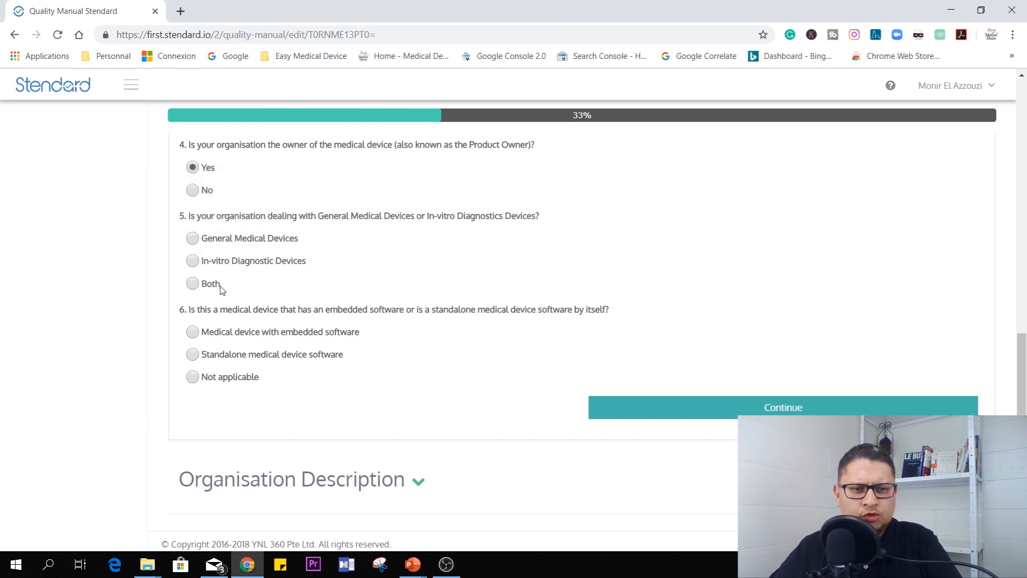
pyautogui.click(193, 238)
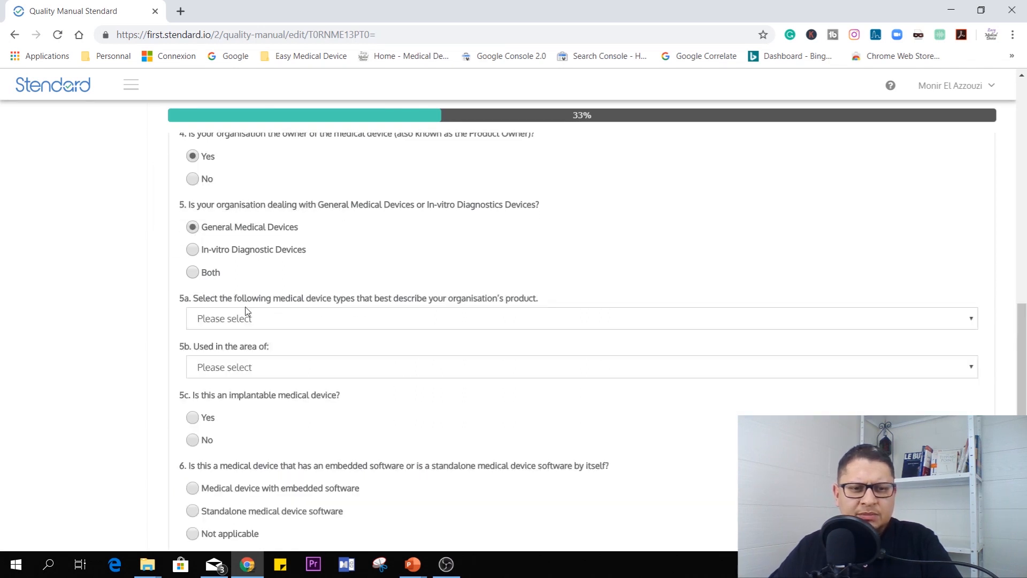
pyautogui.scroll(-1, 321, 268)
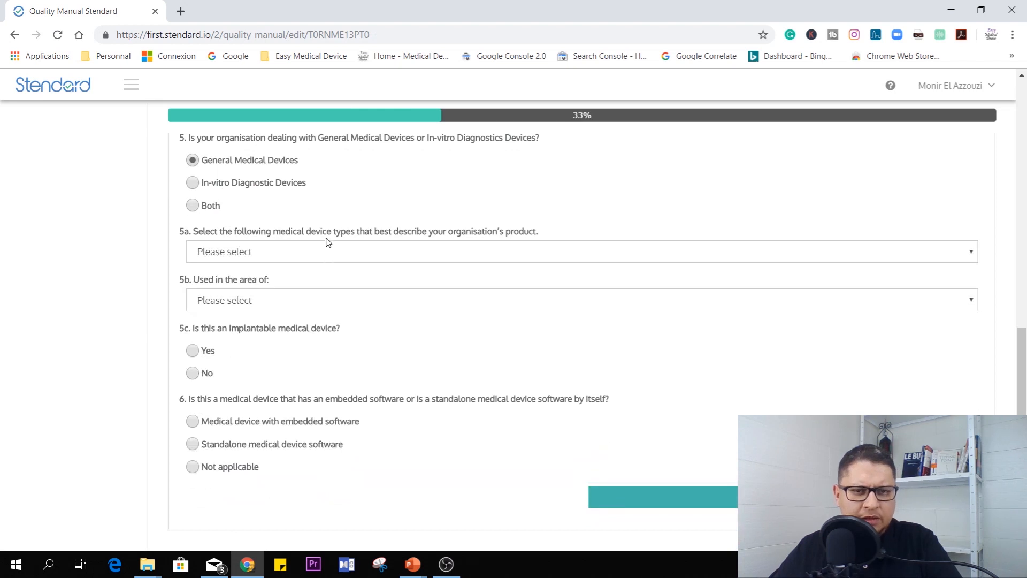
# - Answer question 5a by choosing Orthopaedic Implants as the medical device type that describes the organisation's product
pyautogui.scroll(-1, 328, 236)
pyautogui.scroll(1, 328, 237)
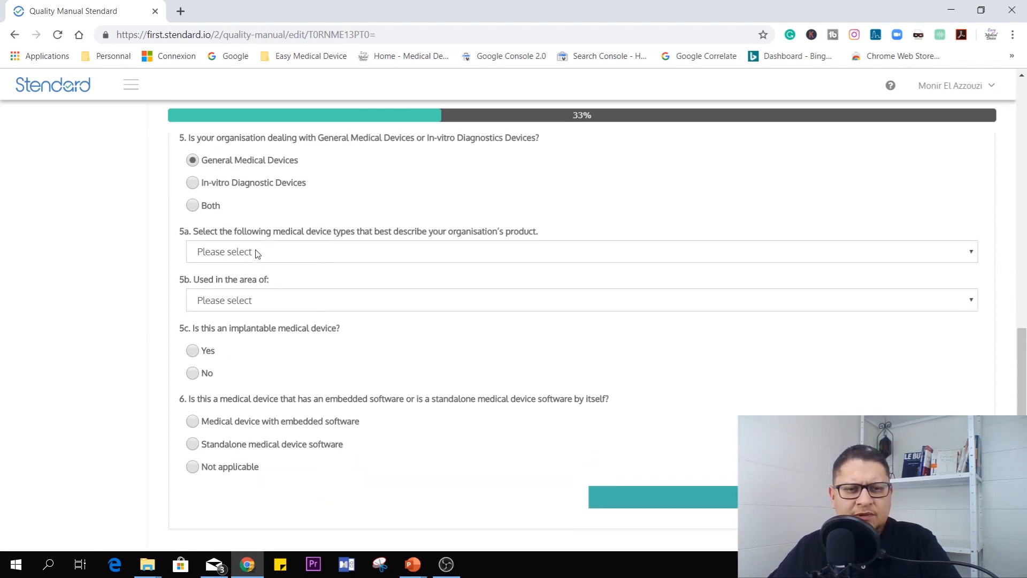
pyautogui.click(257, 253)
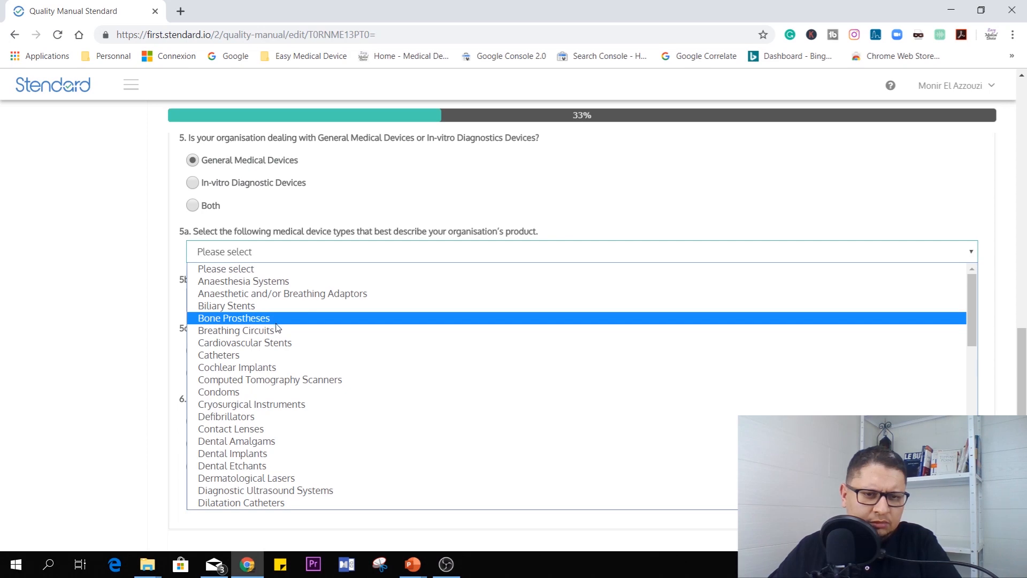
pyautogui.scroll(-5, 287, 385)
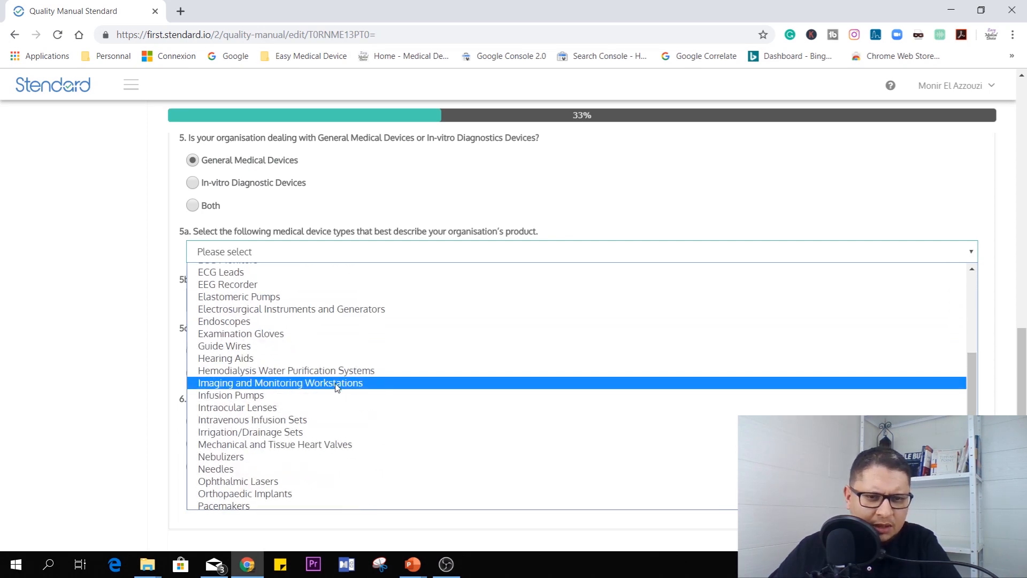
pyautogui.scroll(-4, 336, 387)
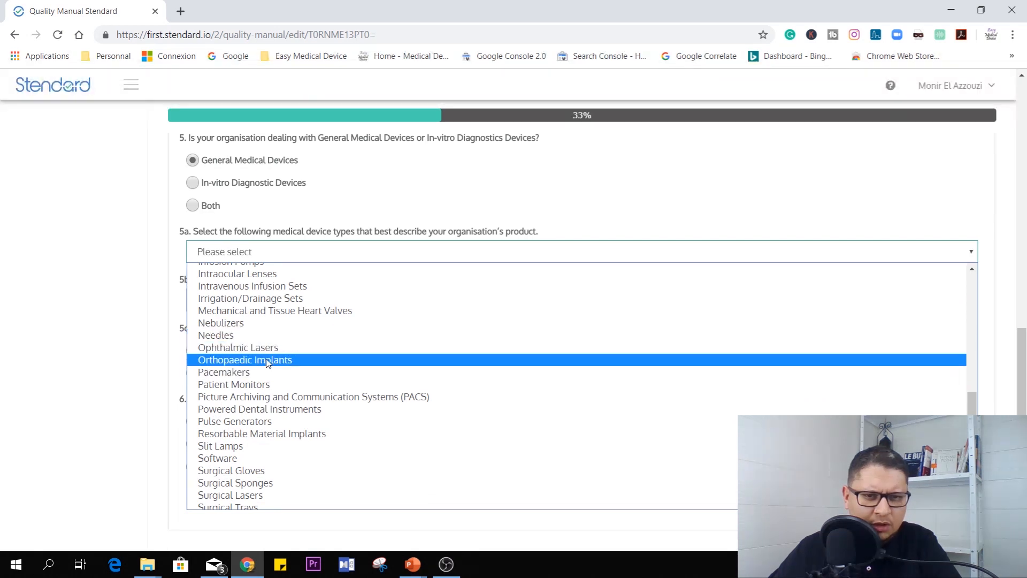
pyautogui.click(229, 364)
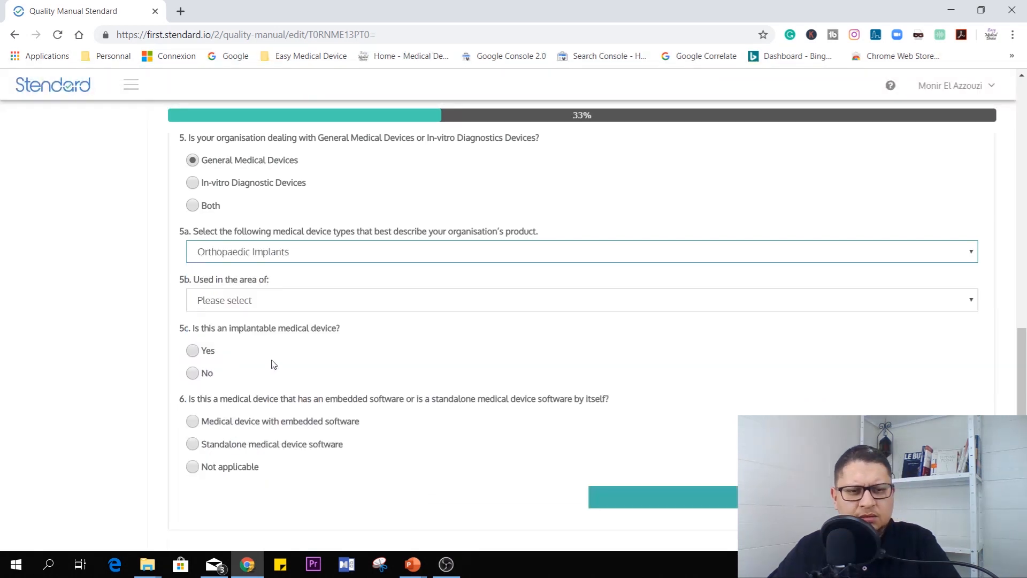
# - Complete the Project Description with Orthopaedics as the area of use, Yes for implantable device and Not applicable for software, and continue to the Organisation Description
pyautogui.click(236, 303)
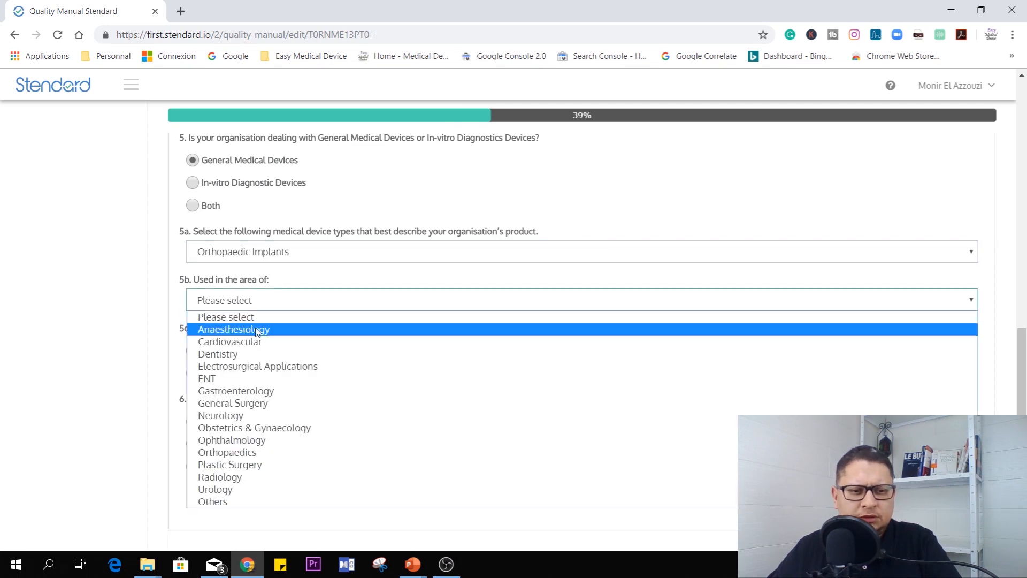
pyautogui.click(253, 453)
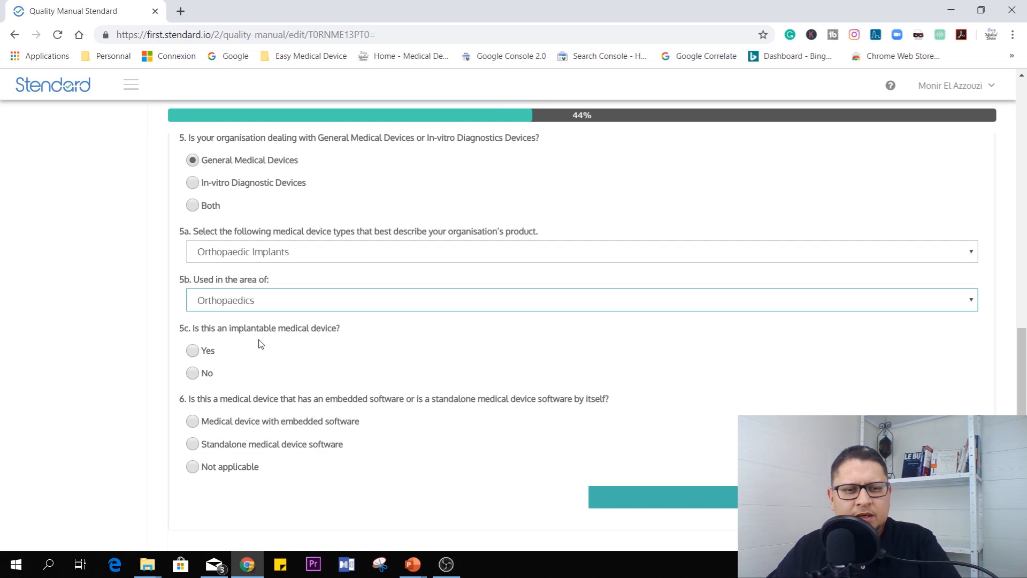
pyautogui.click(194, 351)
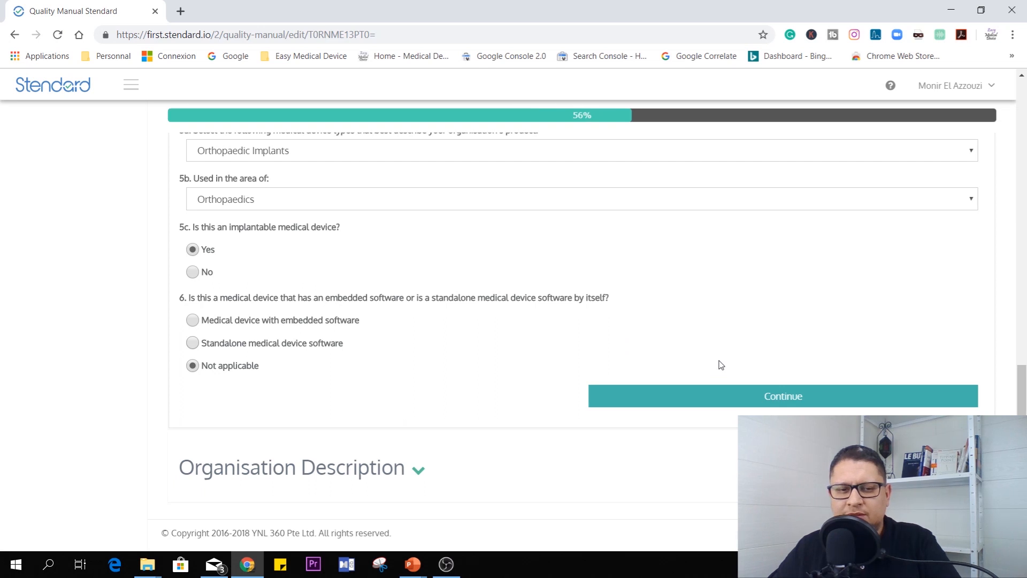
pyautogui.click(717, 402)
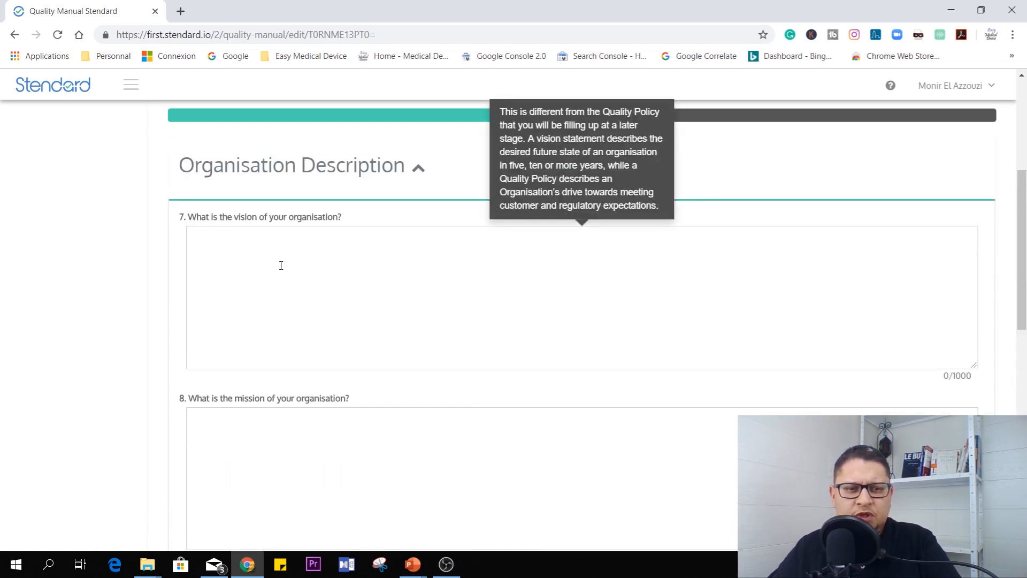
# - Answer question 7 with the vision "Easy Medical Device will be the best Medical Device provider of the all orthopaedic industry."
pyautogui.click(281, 268)
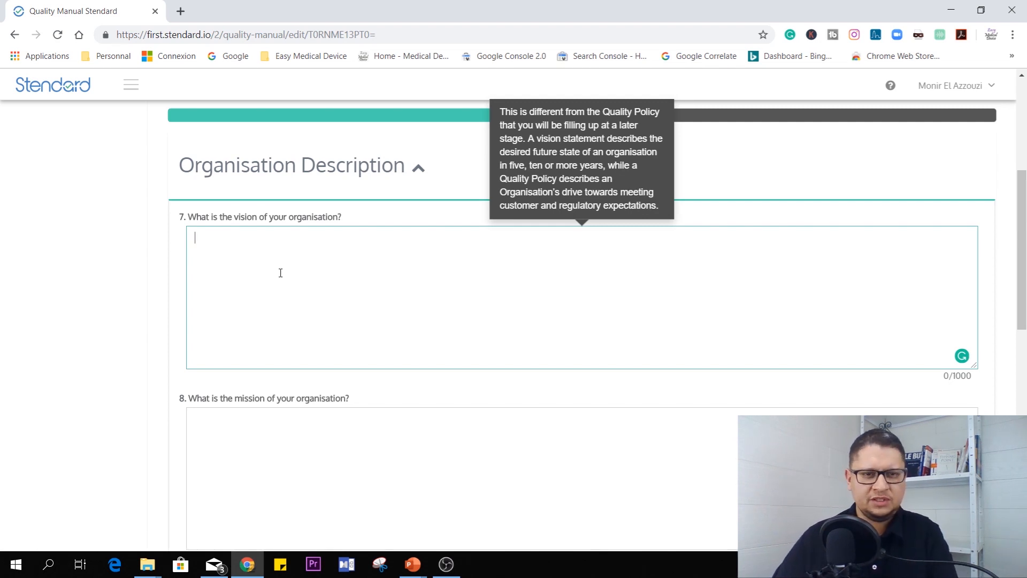
pyautogui.write('Easy Medical Device will be the best Medical Device provider for the all orthopaedic')
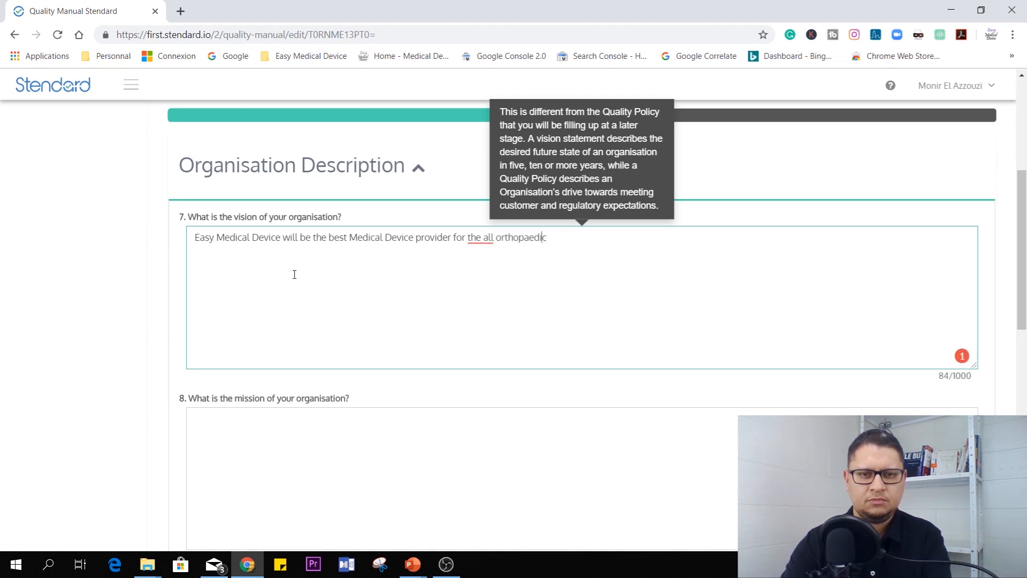
pyautogui.press('BackSpace')
pyautogui.press('BackSpace')
pyautogui.press('BackSpace')
pyautogui.write('of')
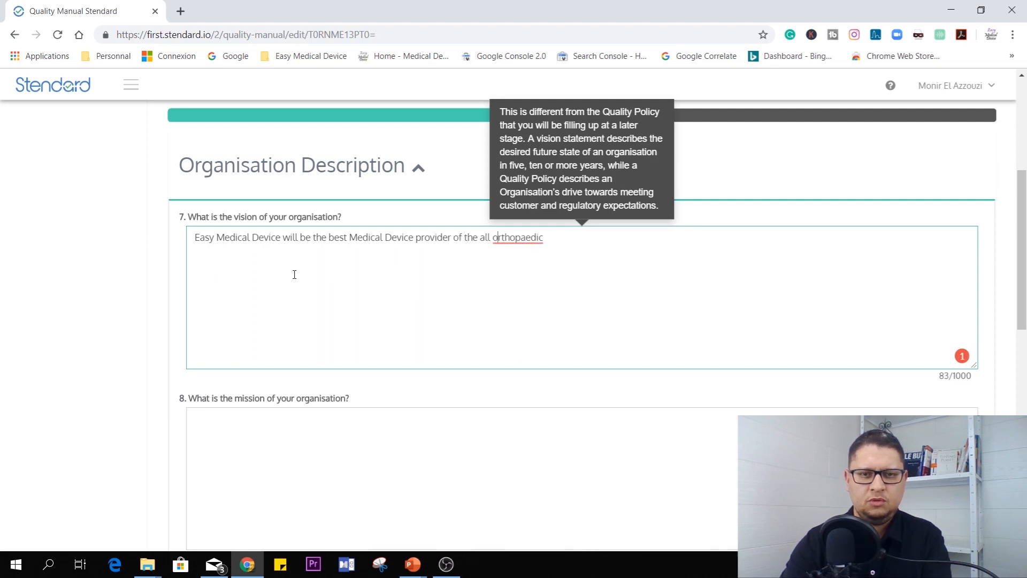
pyautogui.write(' industry.')
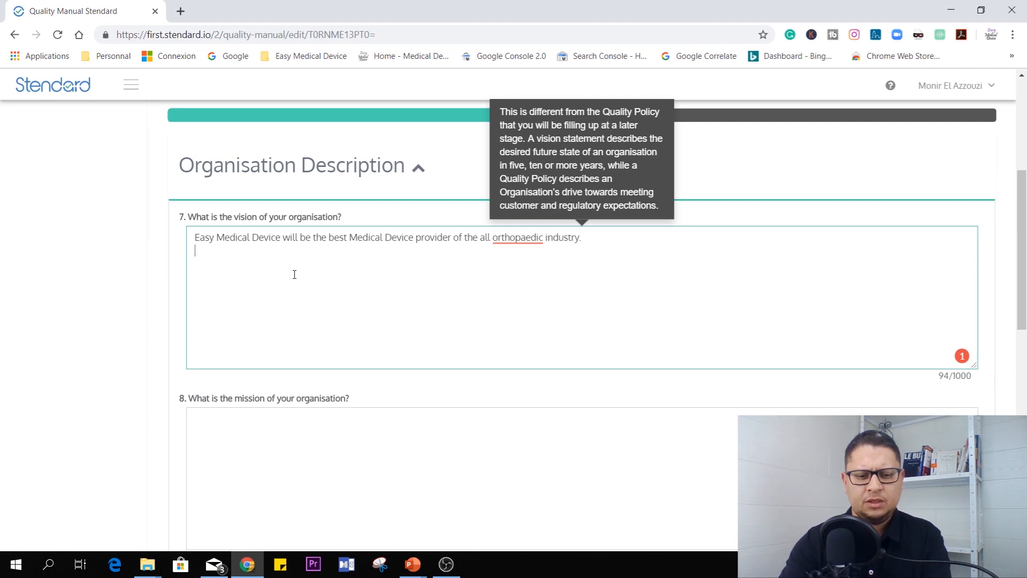
# - Add a second line to the vision: "We will support patients and healthcare professional and for that we will provide the best in class products."
pyautogui.write('We will')
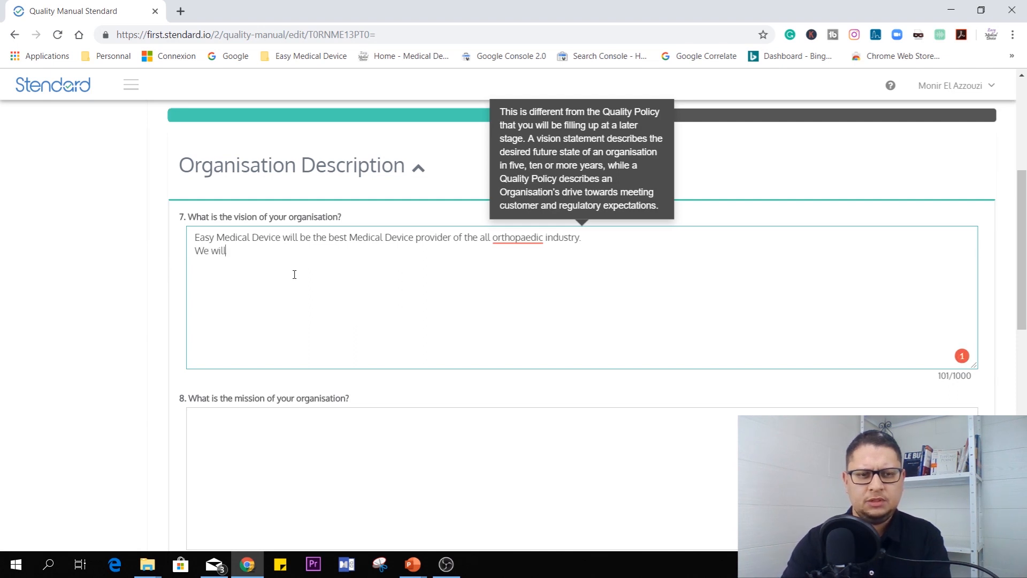
pyautogui.write(' support ')
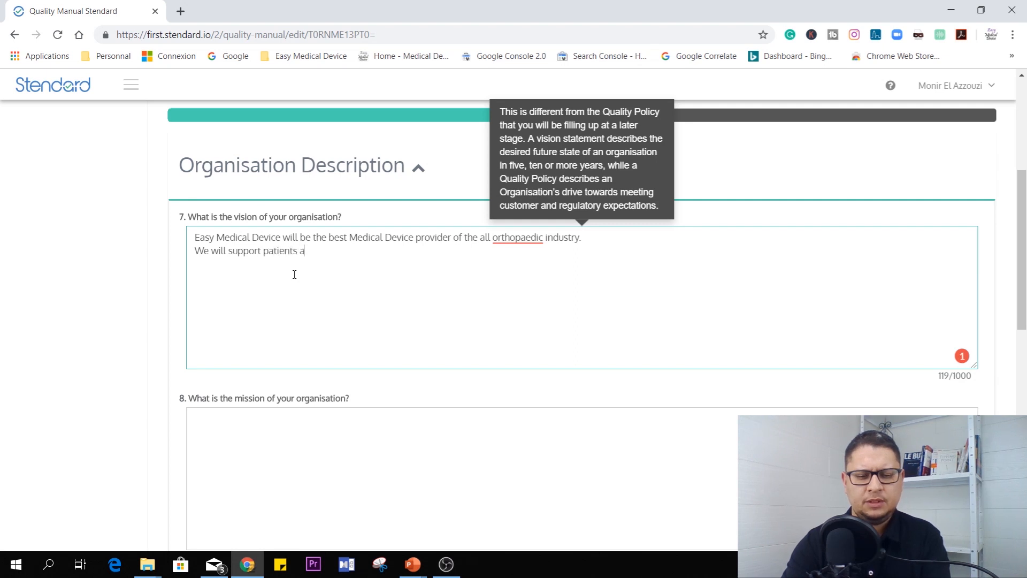
pyautogui.write('patients and healthcare professional a')
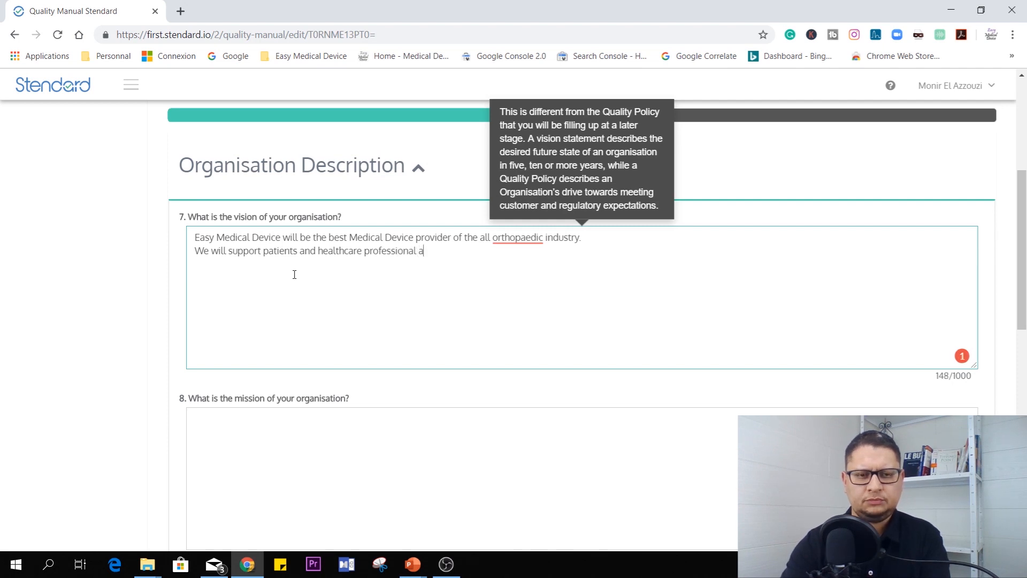
pyautogui.write('nd for th')
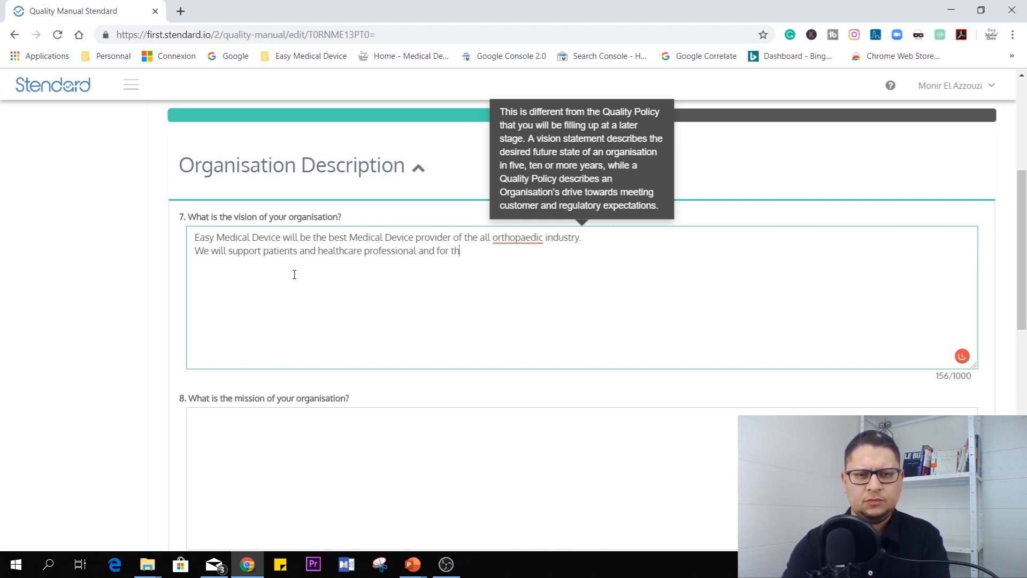
pyautogui.write('at we will provide the be')
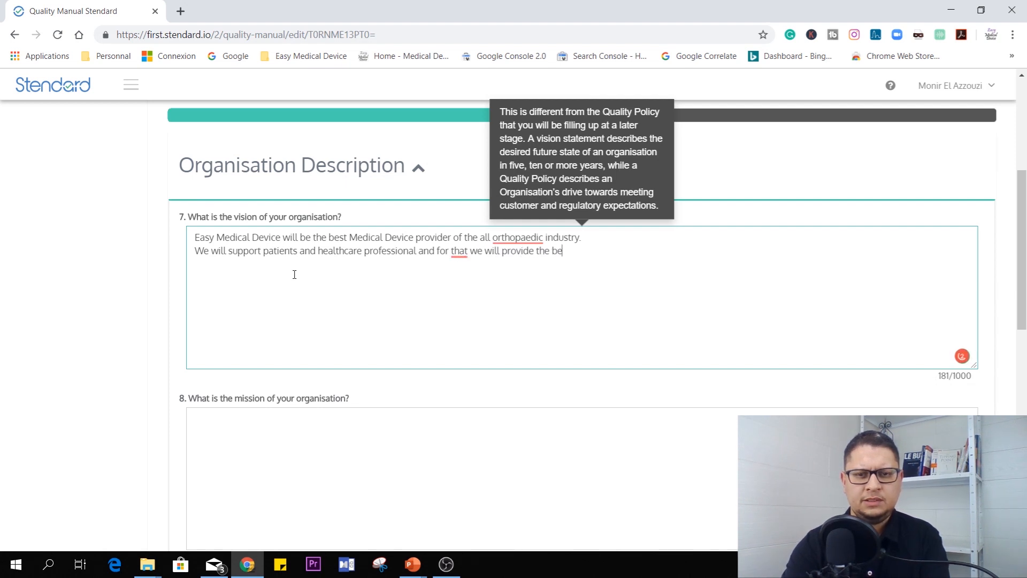
pyautogui.write('st in class product.')
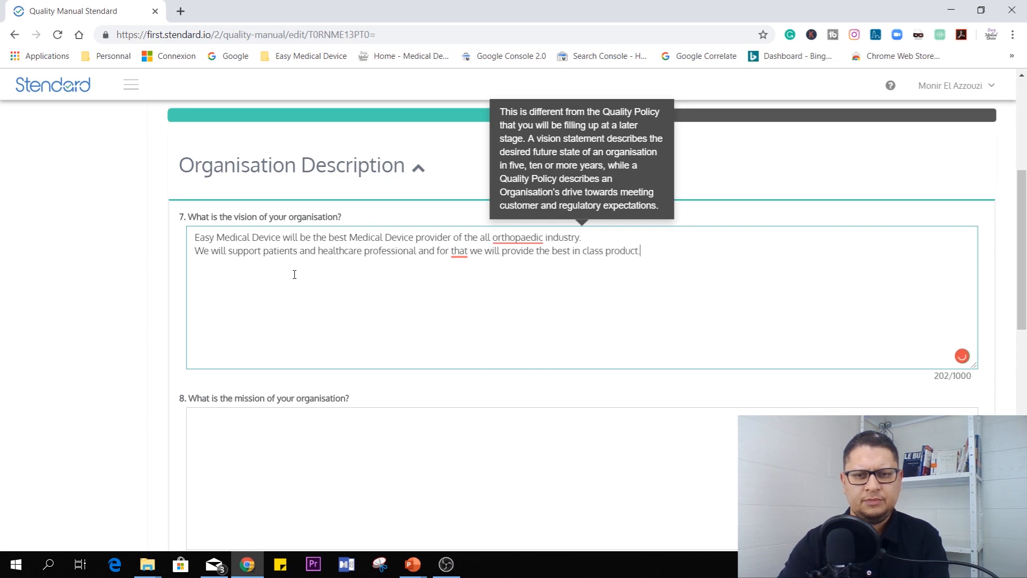
pyautogui.press('BackSpace')
pyautogui.write('s.')
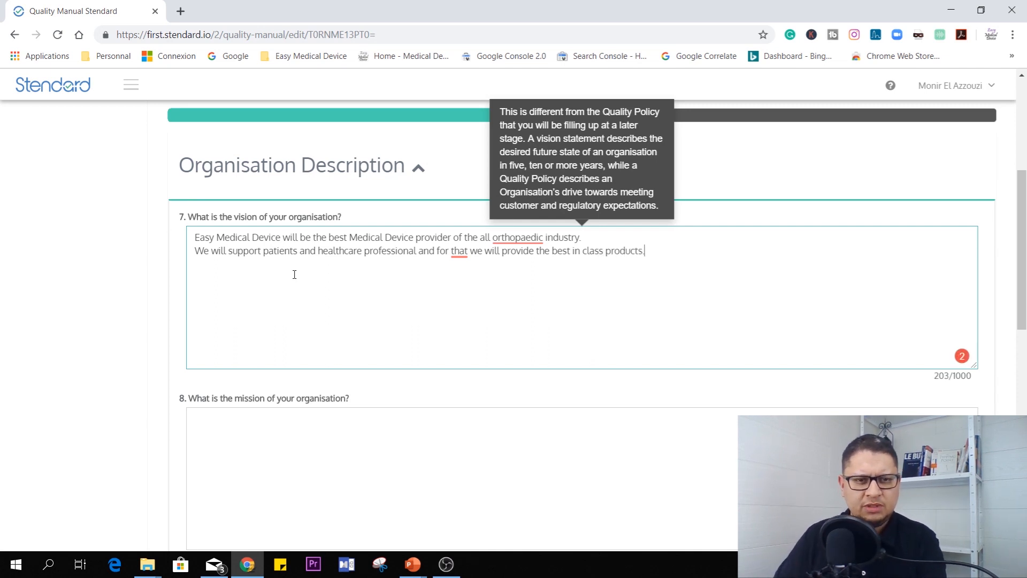
# - Answer question 8 with the mission "Easy Medical Device mission is to save lives by providing products of high quality."
pyautogui.scroll(-4, 294, 274)
pyautogui.click(335, 258)
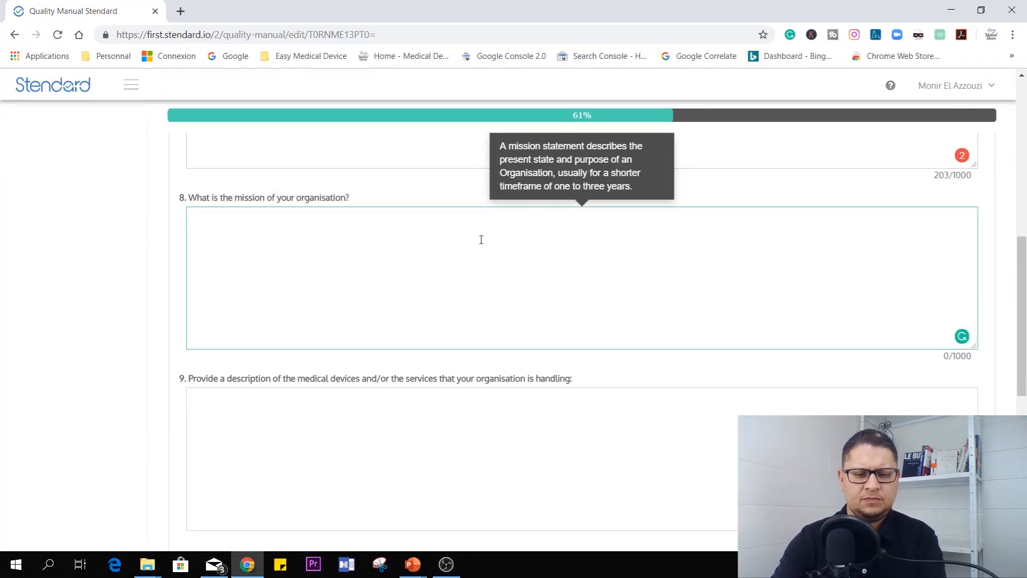
pyautogui.write('Easy Medical Device mission is to ')
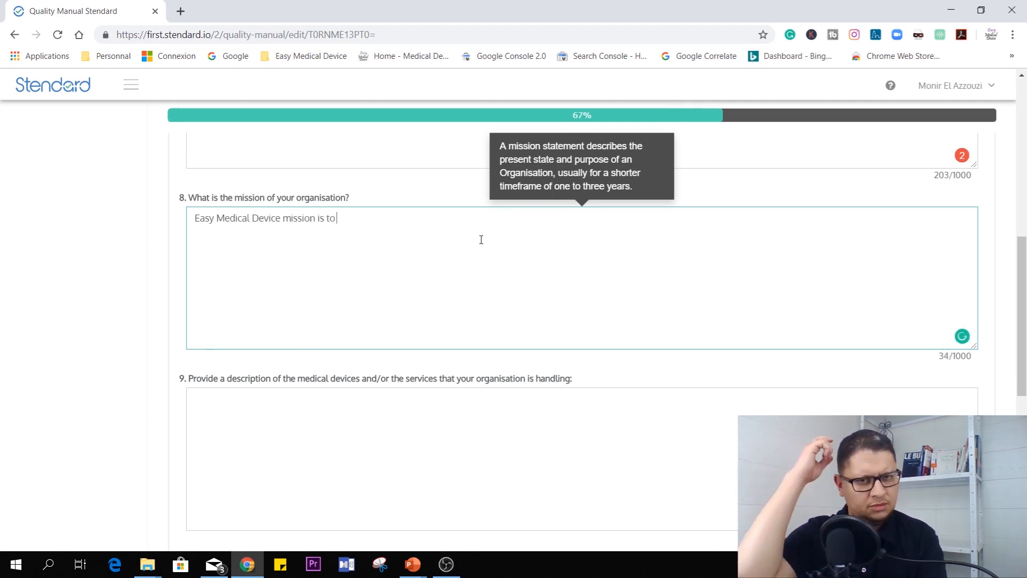
pyautogui.write('save lives by providing')
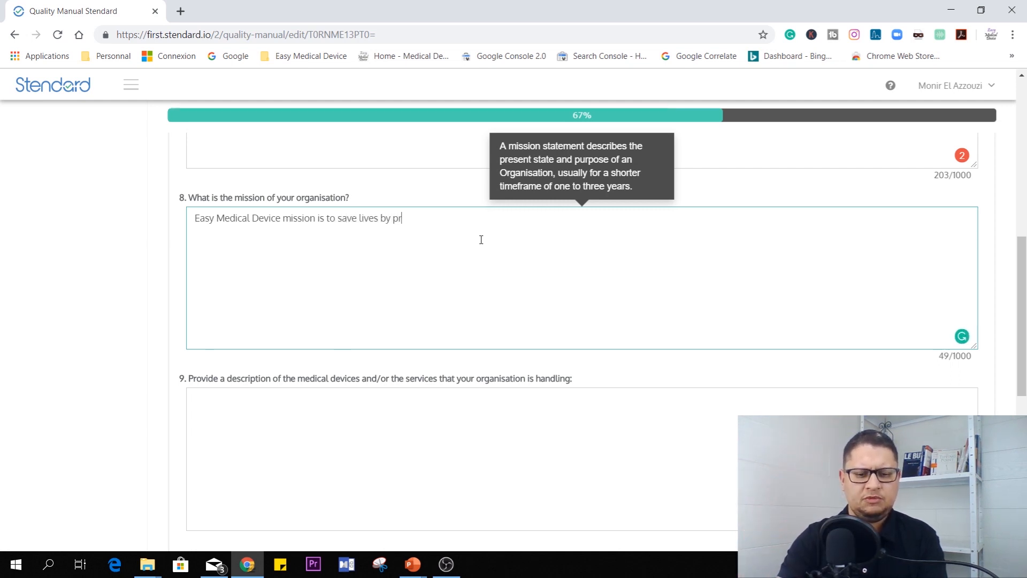
pyautogui.write('products ')
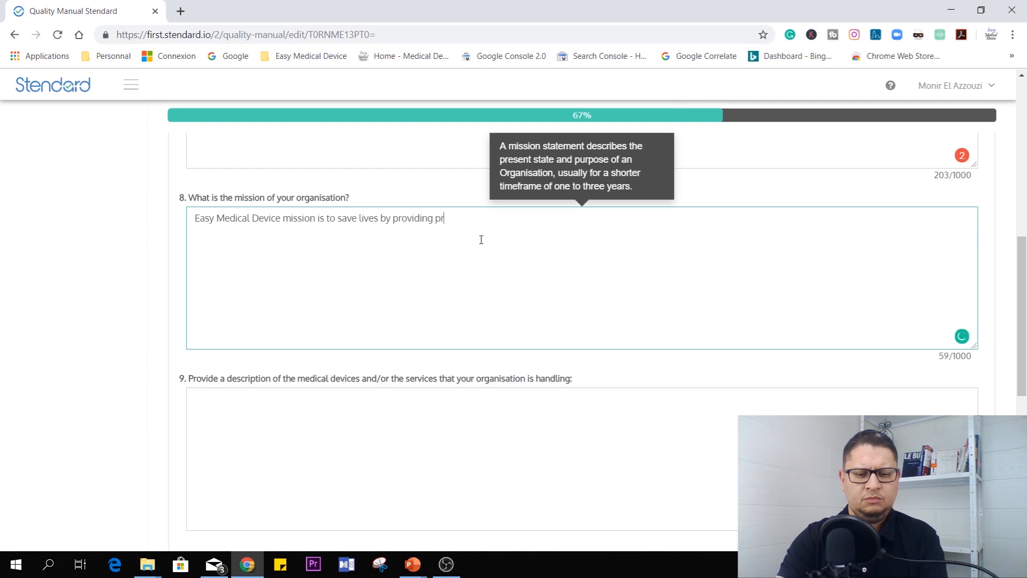
pyautogui.write('of')
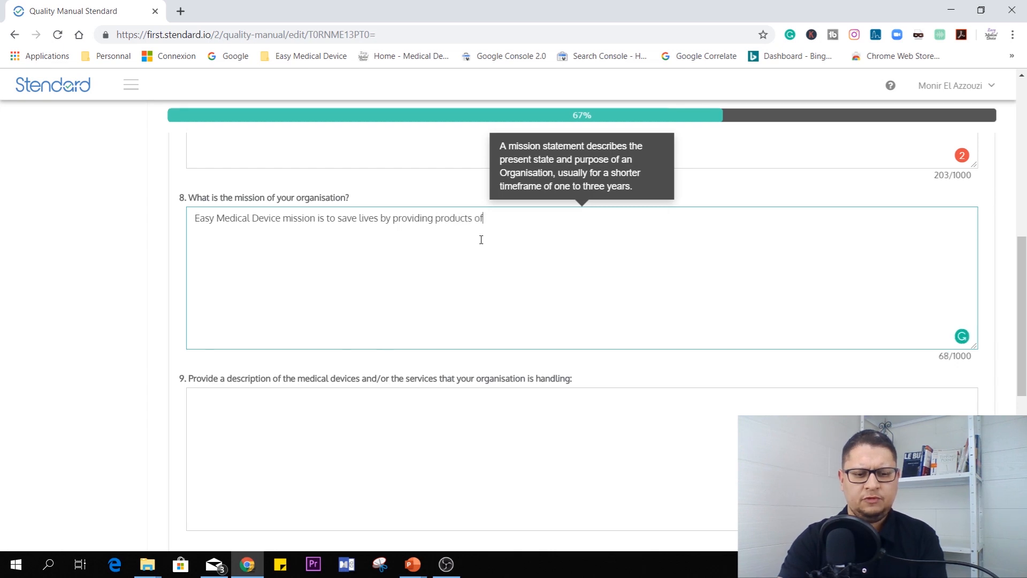
pyautogui.write(' hig quality')
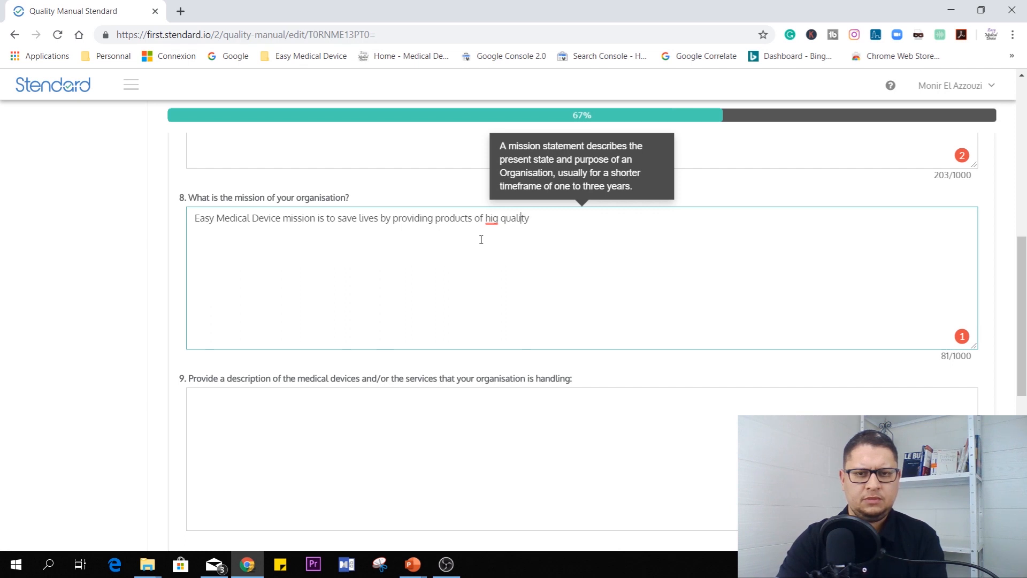
pyautogui.write('h')
pyautogui.write('.')
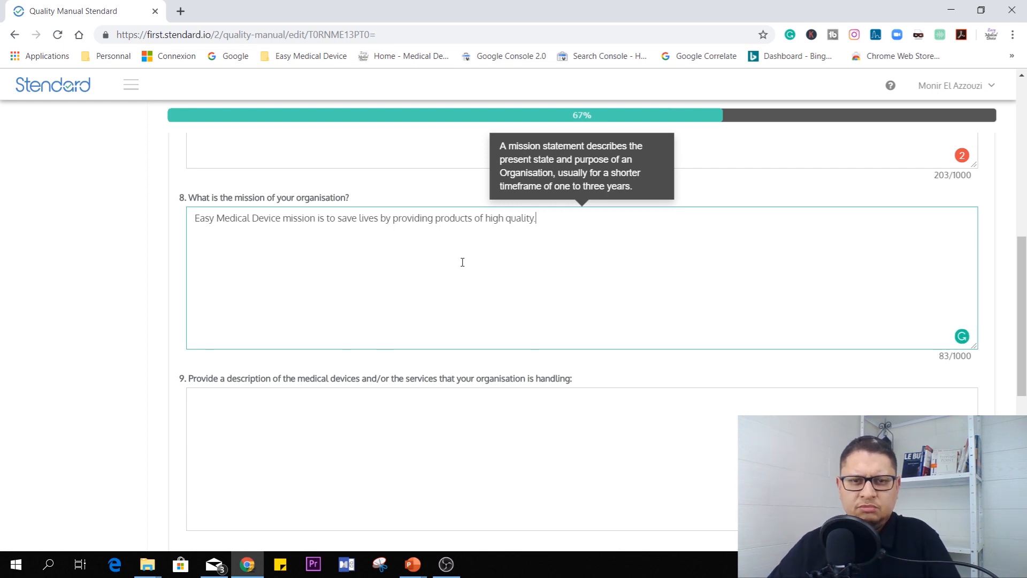
# - Answer question 9 with "Easy Medical Device is the legal manufacturer of Spine implants for the lumbar area"
pyautogui.scroll(-2, 462, 262)
pyautogui.scroll(-2, 438, 298)
pyautogui.click(437, 293)
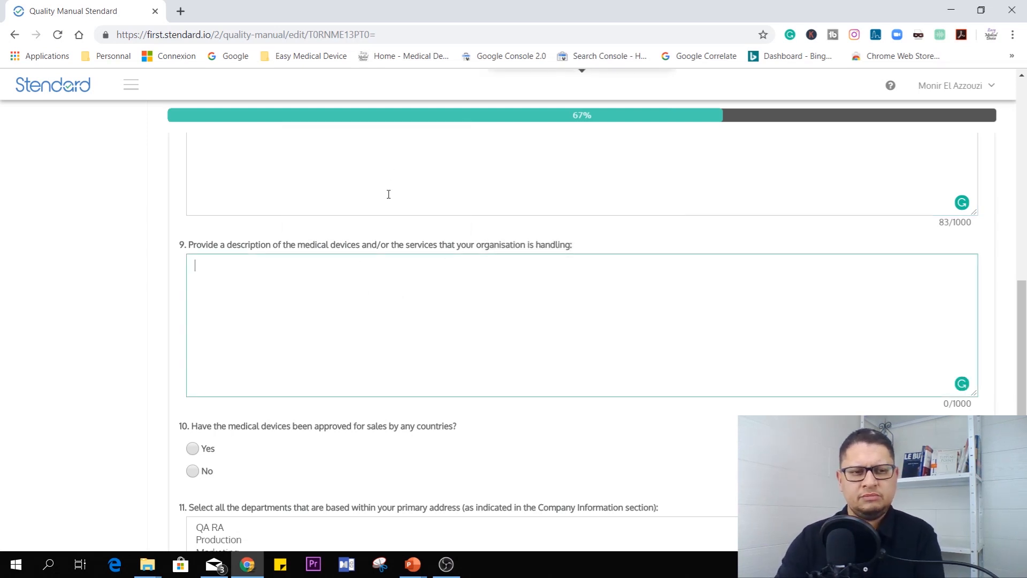
pyautogui.write('eAS')
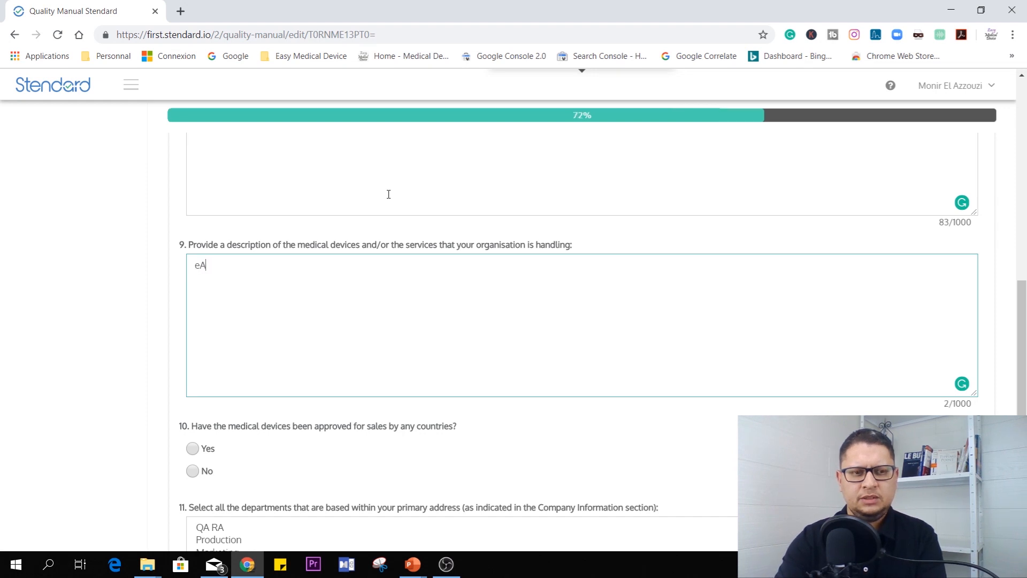
pyautogui.press('BackSpace')
pyautogui.press('BackSpace')
pyautogui.press('BackSpace')
pyautogui.write('E')
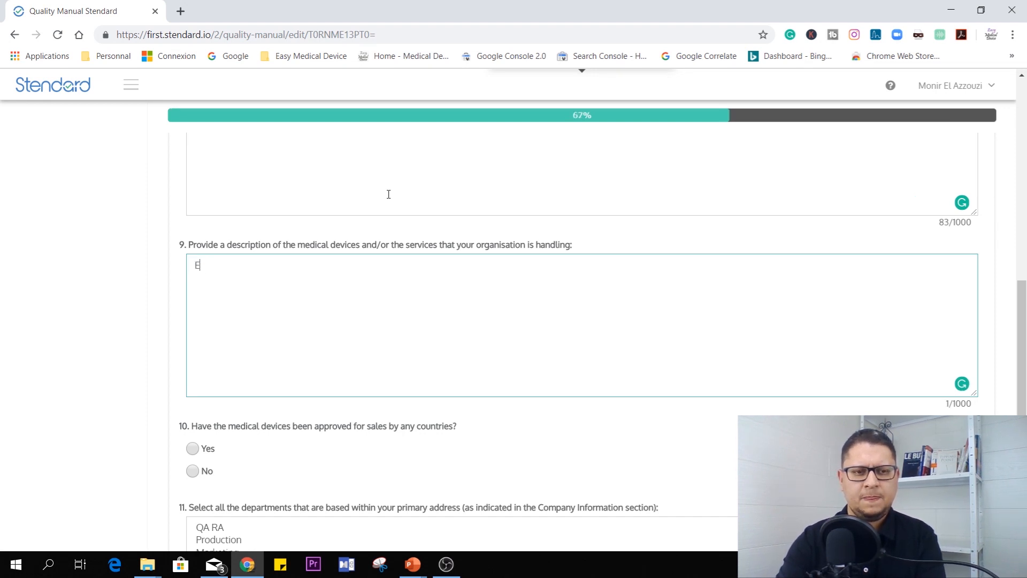
pyautogui.write('asy Medical')
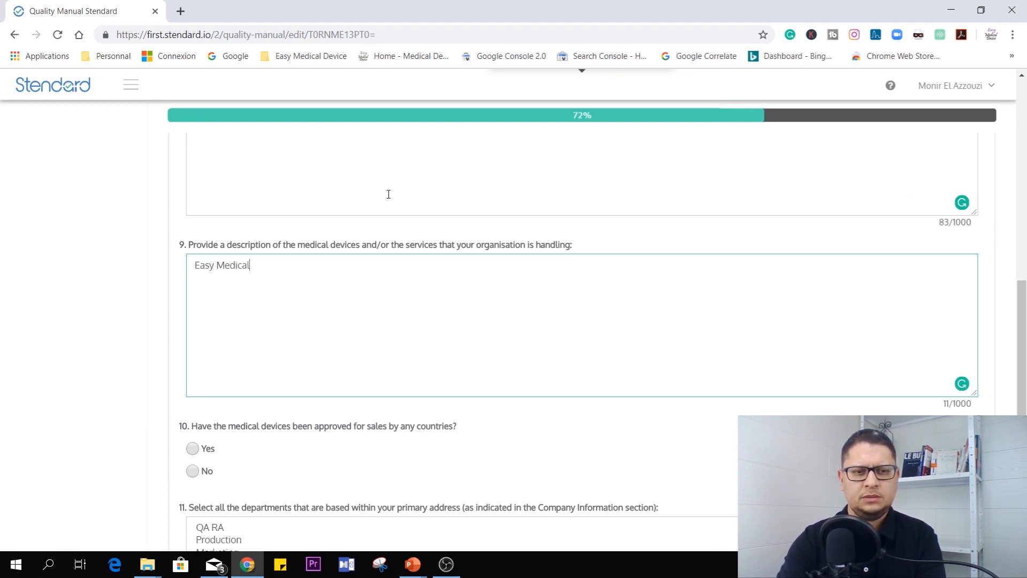
pyautogui.write(' Deviece i')
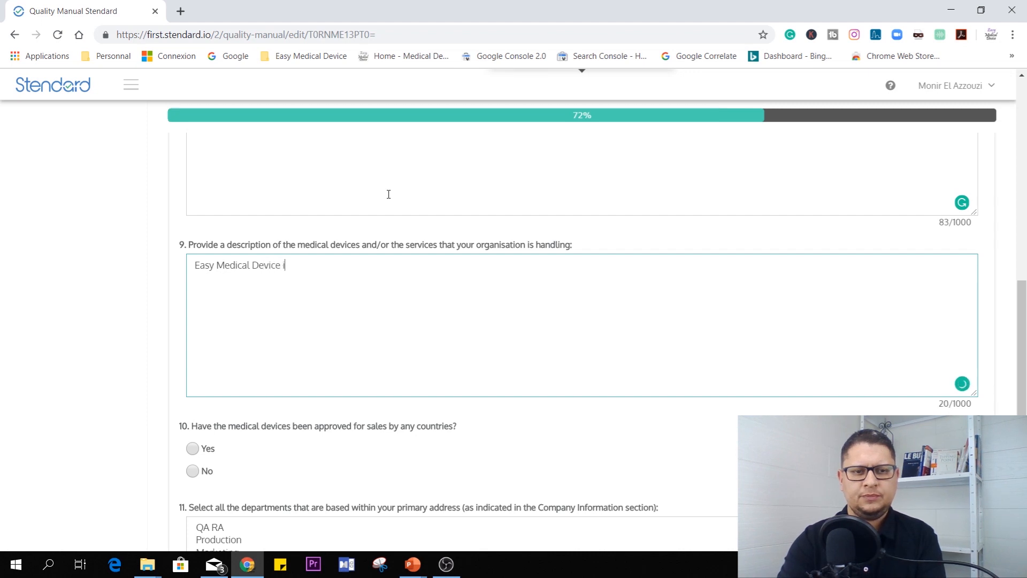
pyautogui.write('s devv')
pyautogui.press('BackSpace')
pyautogui.write('live')
pyautogui.press('BackSpace')
pyautogui.press('BackSpace')
pyautogui.press('BackSpace')
pyautogui.press('BackSpace')
pyautogui.press('BackSpace')
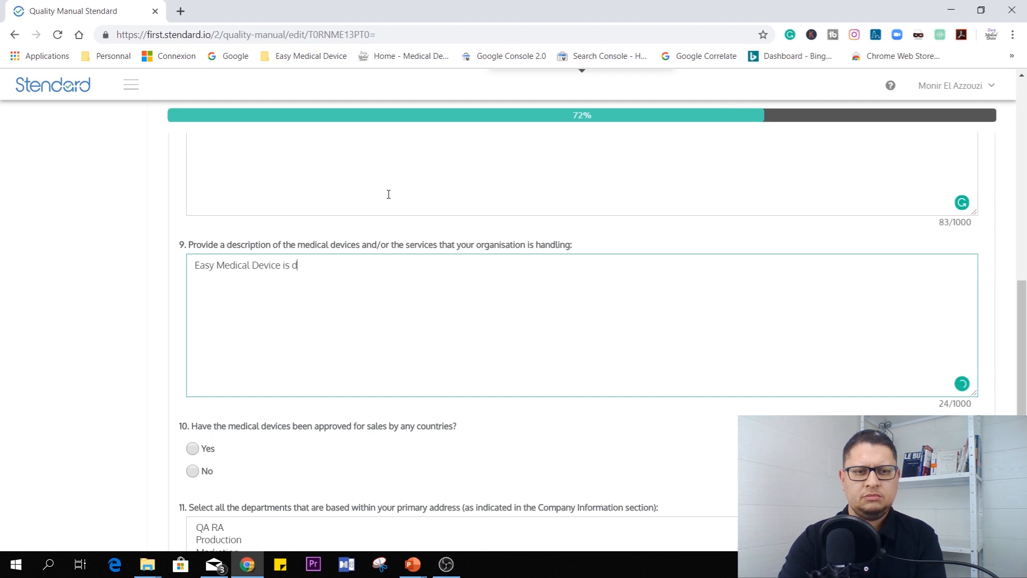
pyautogui.write('manu')
pyautogui.press('BackSpace')
pyautogui.press('BackSpace')
pyautogui.write('the legal manu')
pyautogui.press('BackSpace')
pyautogui.write('nufacturers')
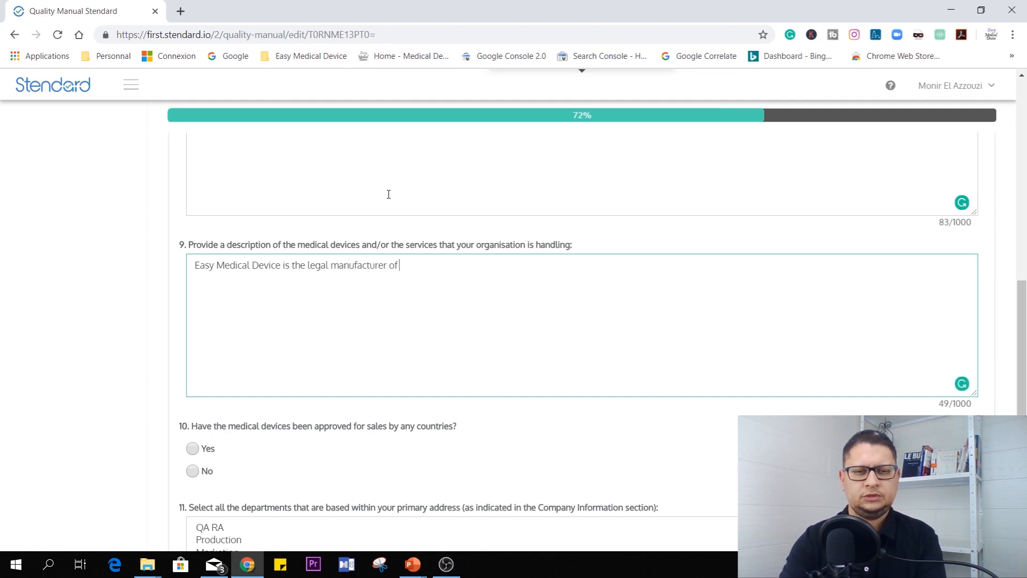
pyautogui.write(' of Spine ')
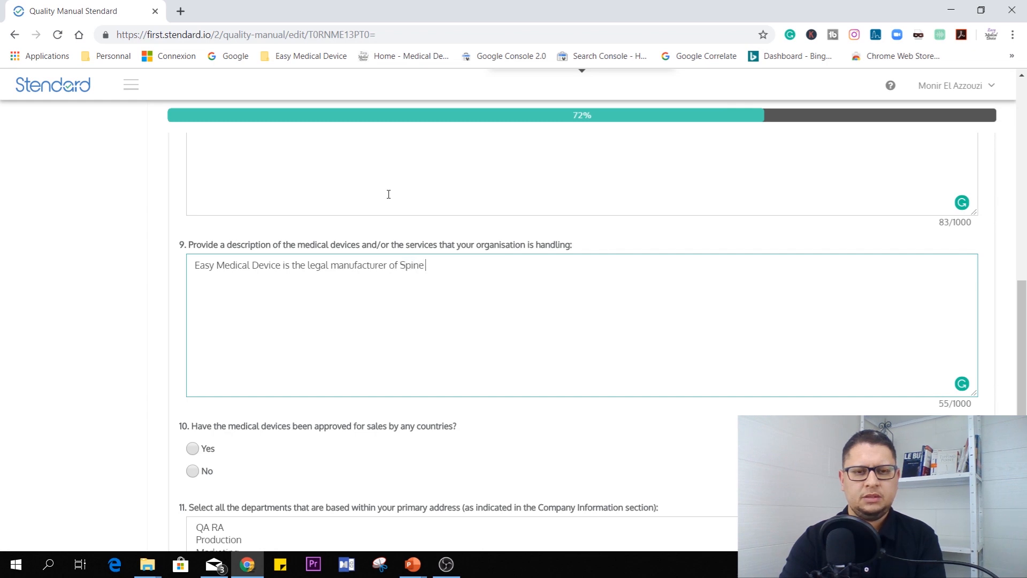
pyautogui.write('implants for the')
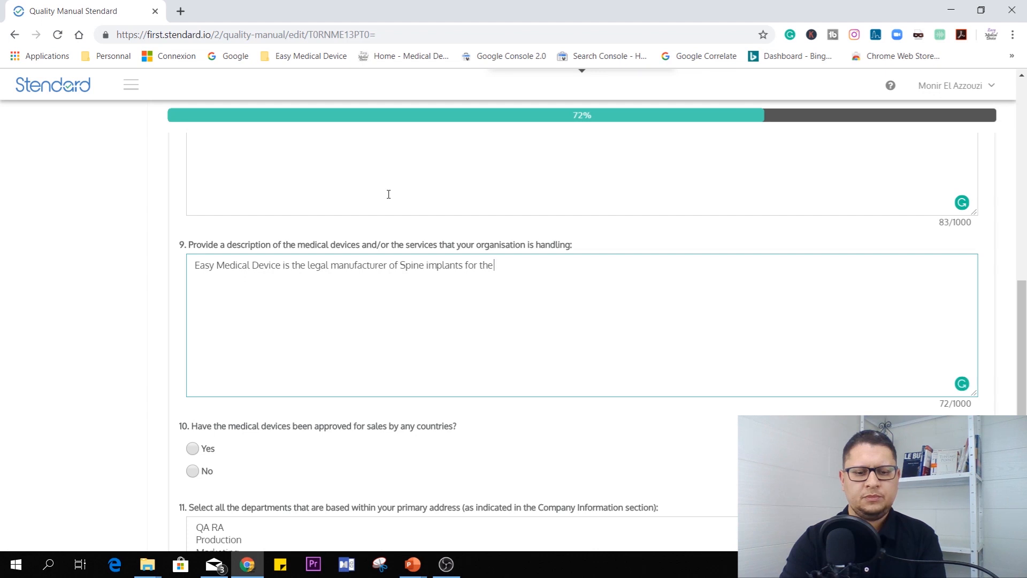
pyautogui.write(' lumbar area')
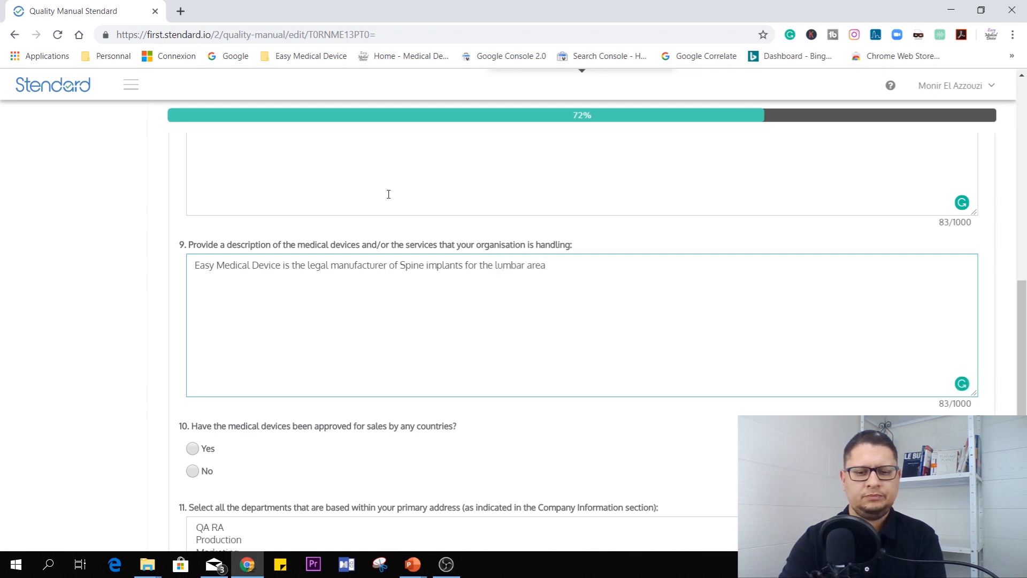
# - End the first sentence of answer 9 with a period and add "It can provide static or dynamic implants to restore mobility."
pyautogui.write('. It can provide')
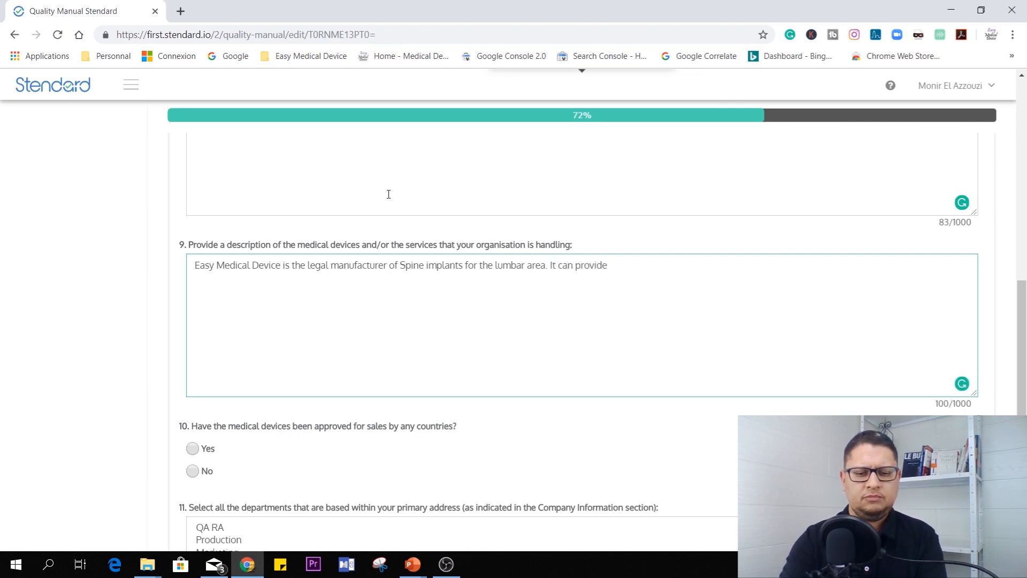
pyautogui.write(' static o')
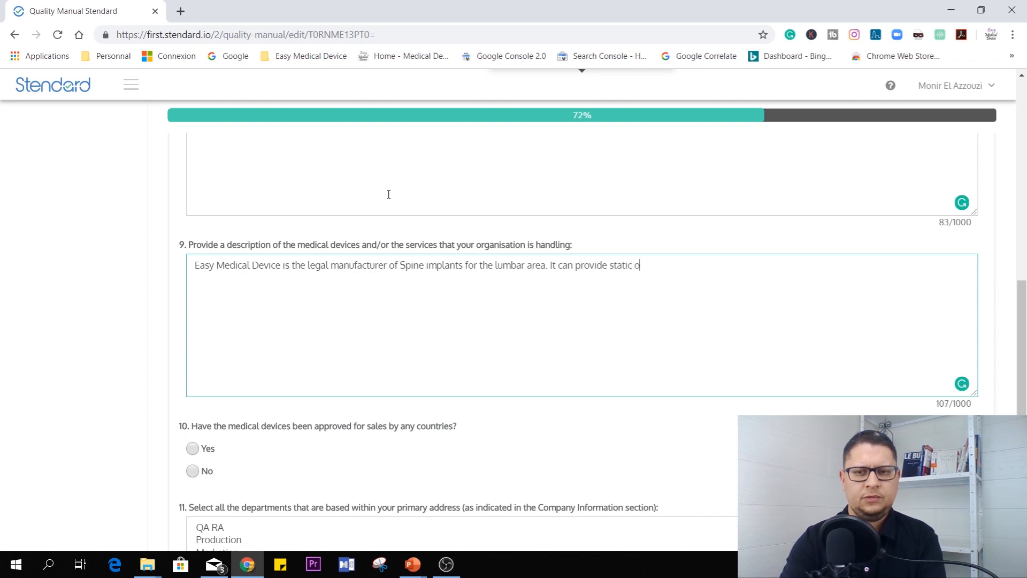
pyautogui.write('r dynamic')
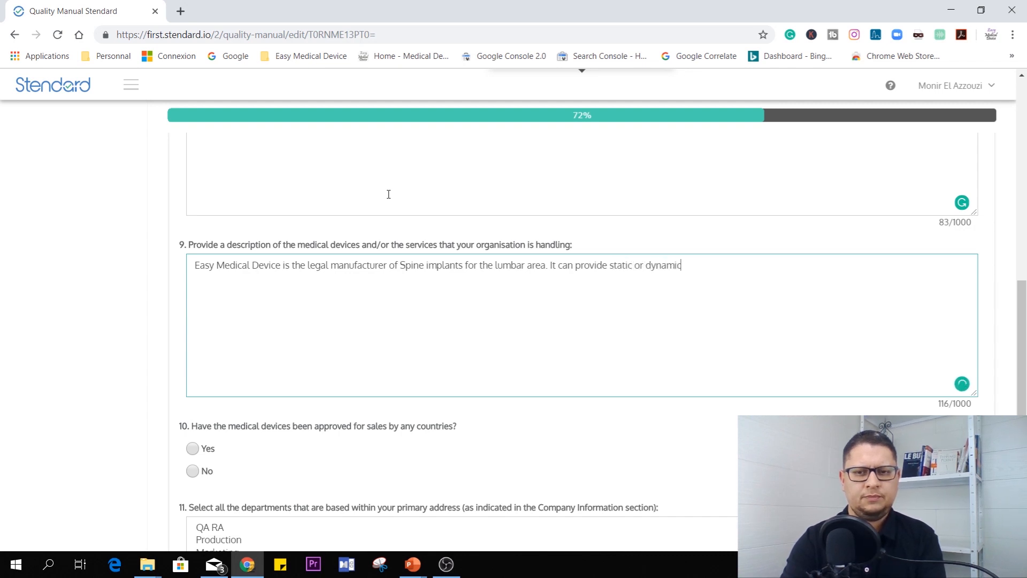
pyautogui.write(' implants to r')
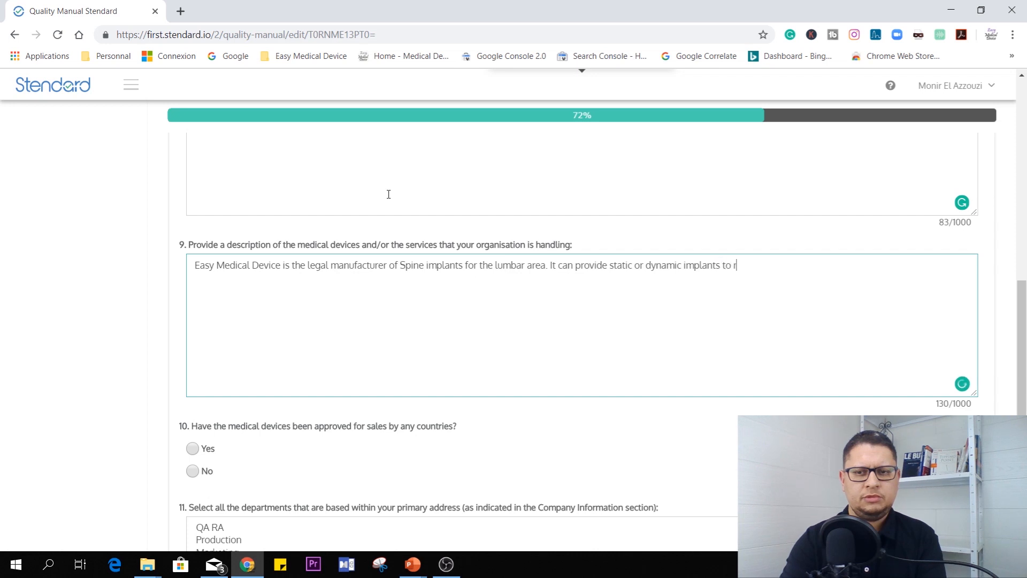
pyautogui.write('estore ')
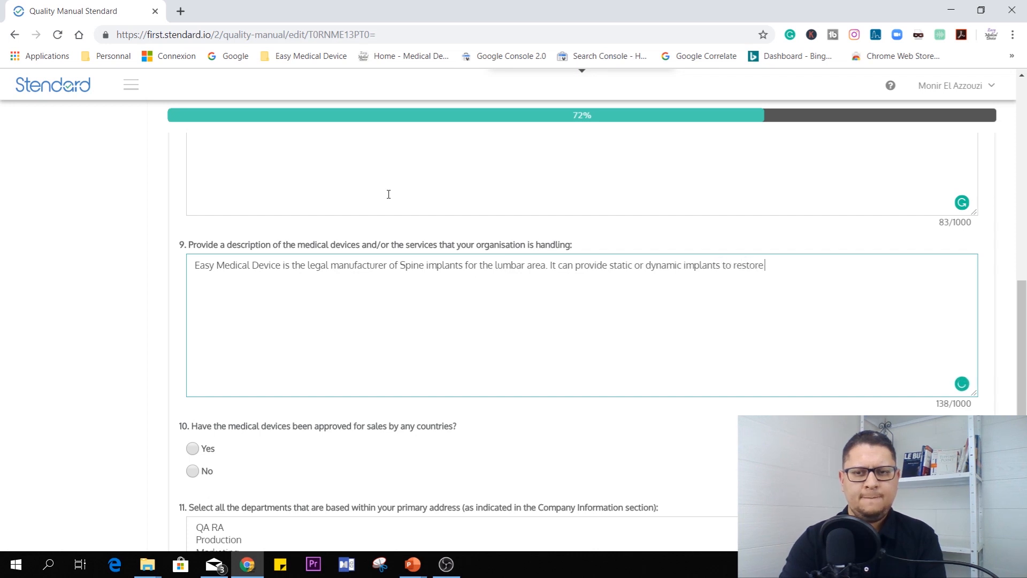
pyautogui.write('mobility.')
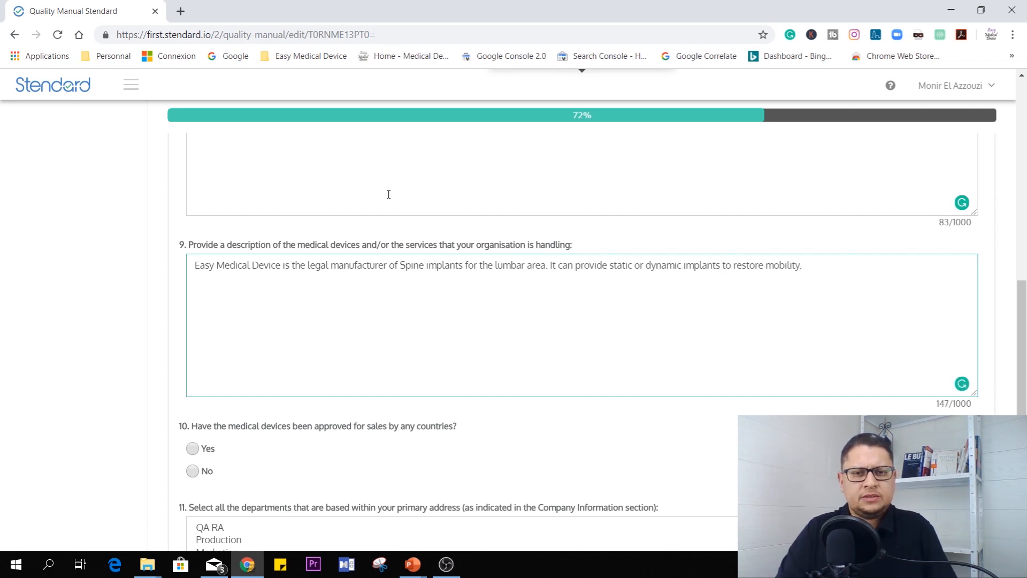
# - Answer Yes to question 10 on sales approval and enter France as the country of registration
pyautogui.scroll(-2, 389, 194)
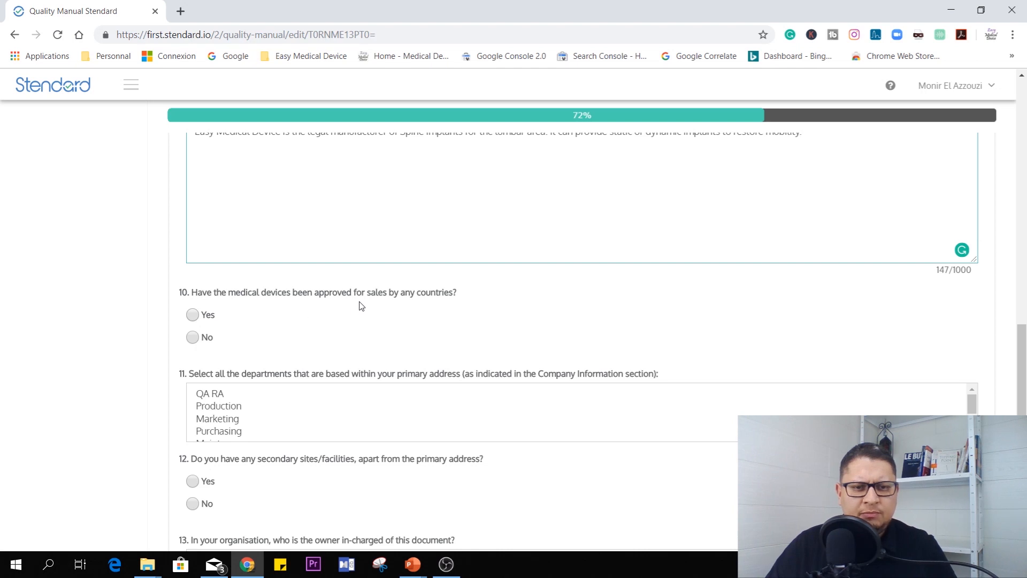
pyautogui.click(193, 315)
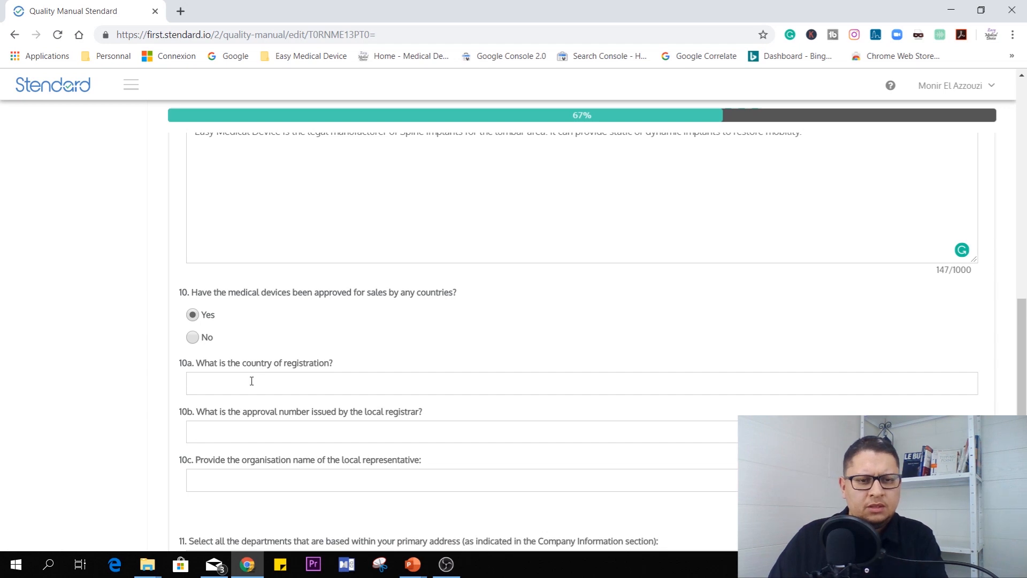
pyautogui.click(253, 381)
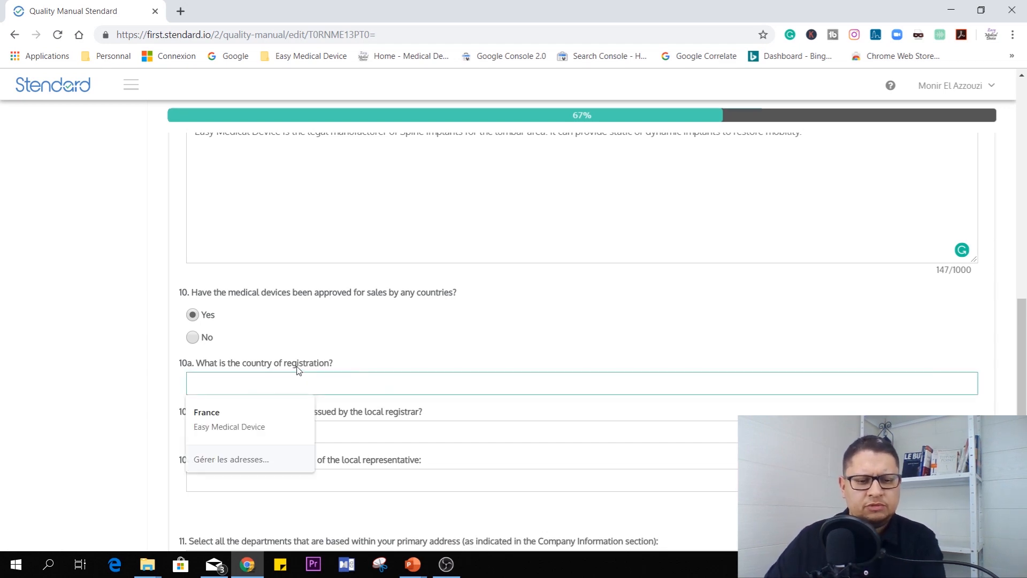
pyautogui.write('France')
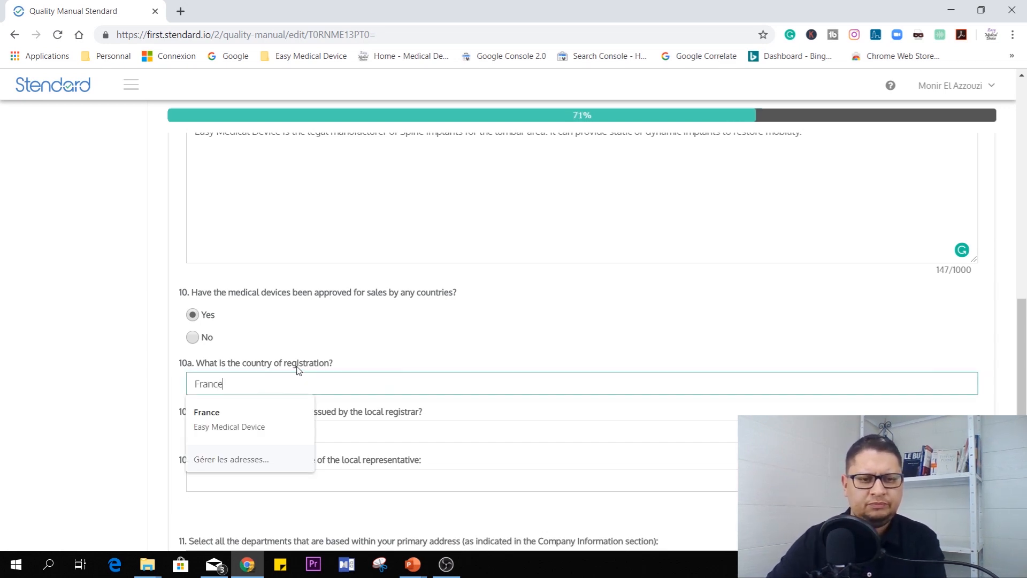
pyautogui.click(340, 432)
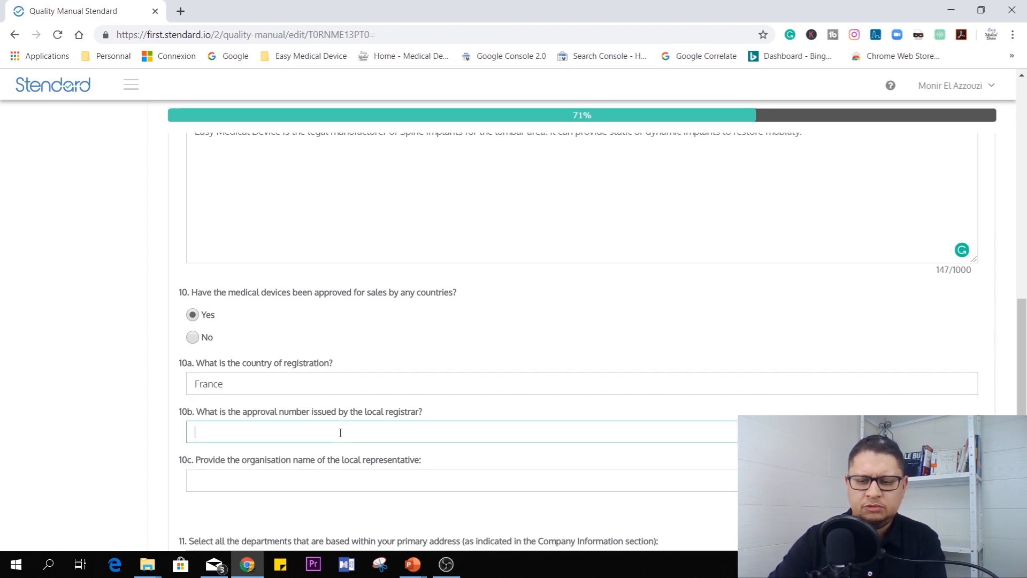
pyautogui.scroll(-6, 340, 432)
pyautogui.scroll(7, 341, 436)
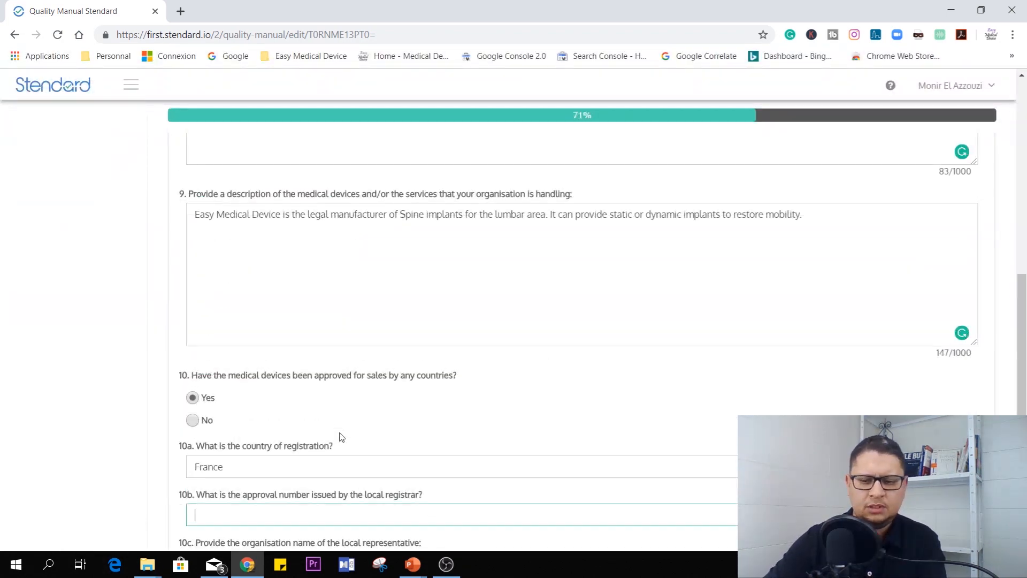
pyautogui.scroll(-5, 342, 437)
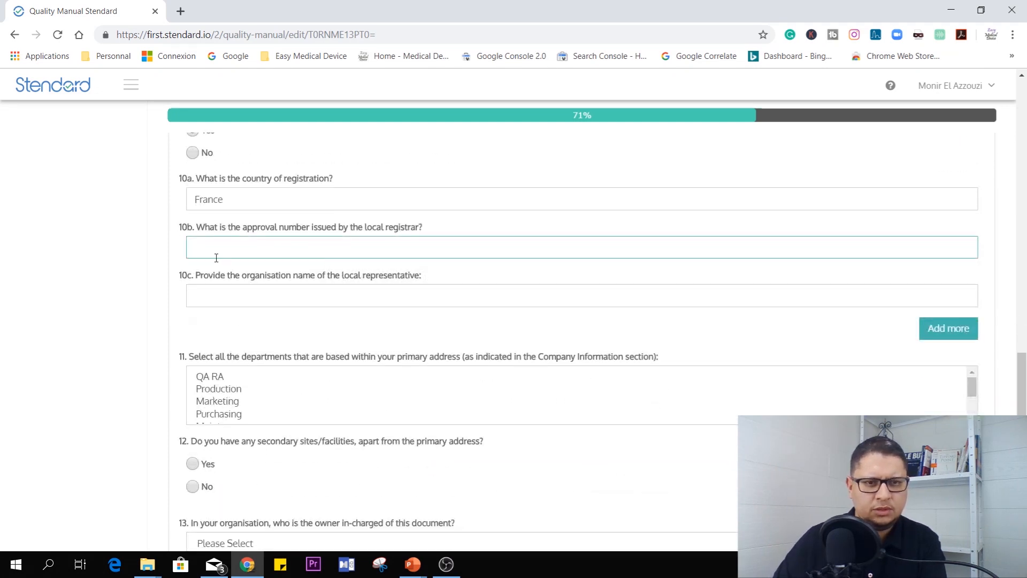
pyautogui.write('0')
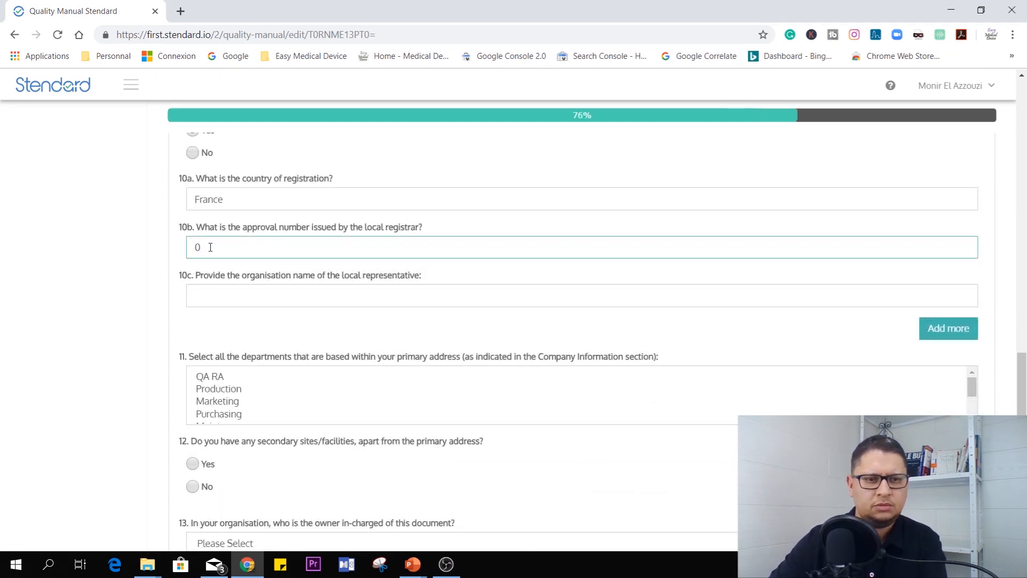
pyautogui.press('BackSpace')
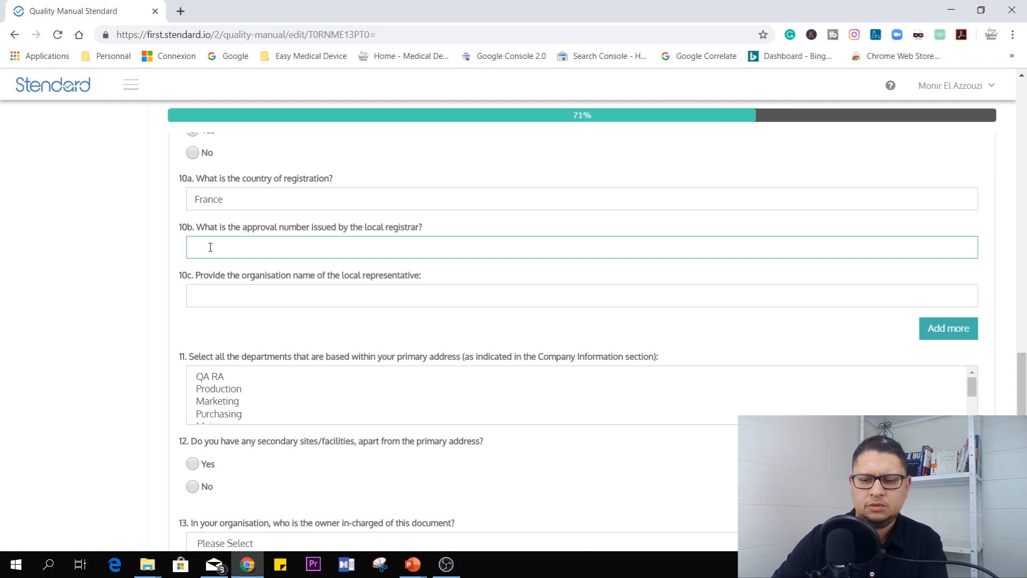
pyautogui.write('01234567890')
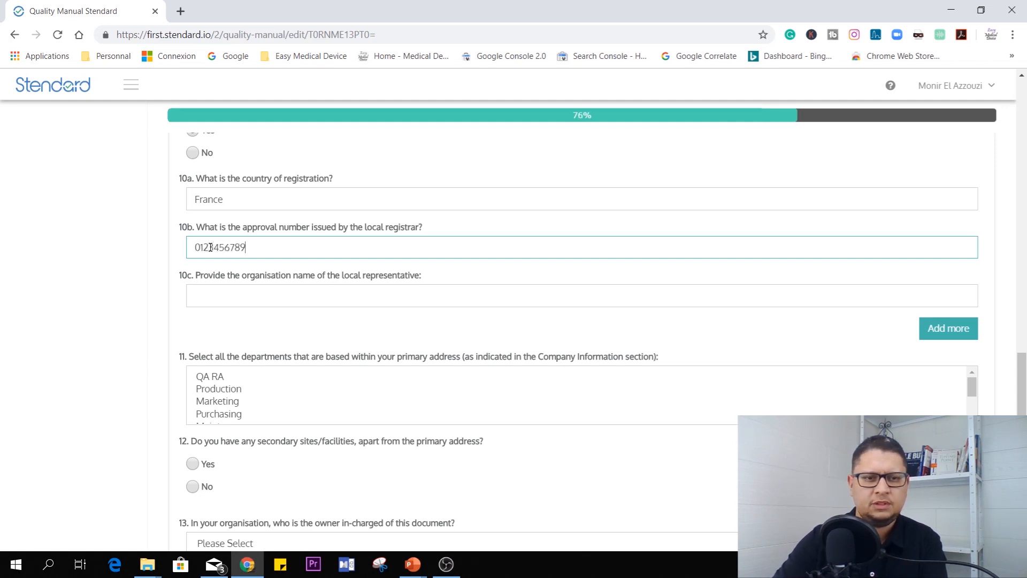
# - Enter "Easy Medical Device" as the organisation name of the local representative in question 10c
pyautogui.click(222, 293)
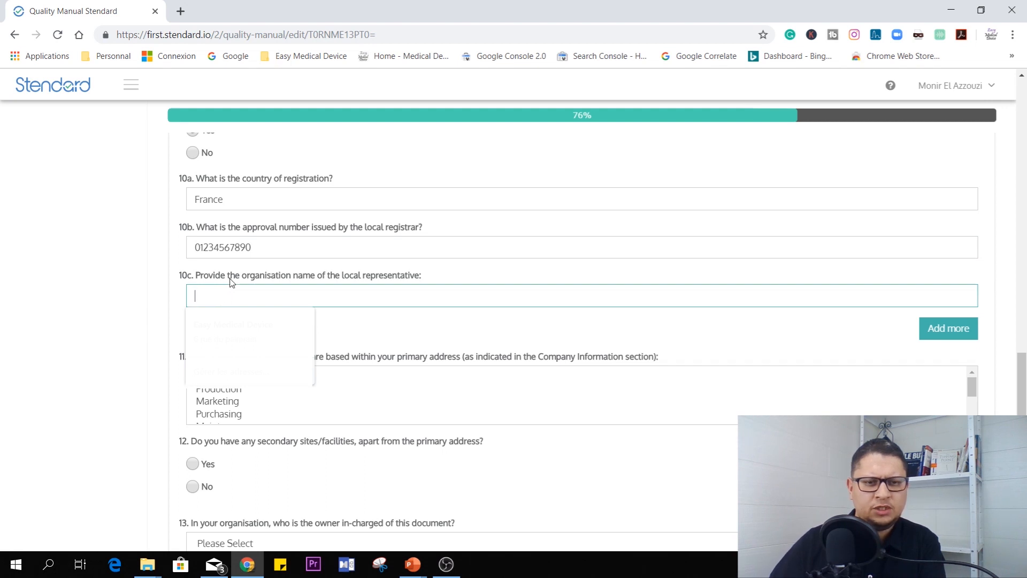
pyautogui.click(307, 283)
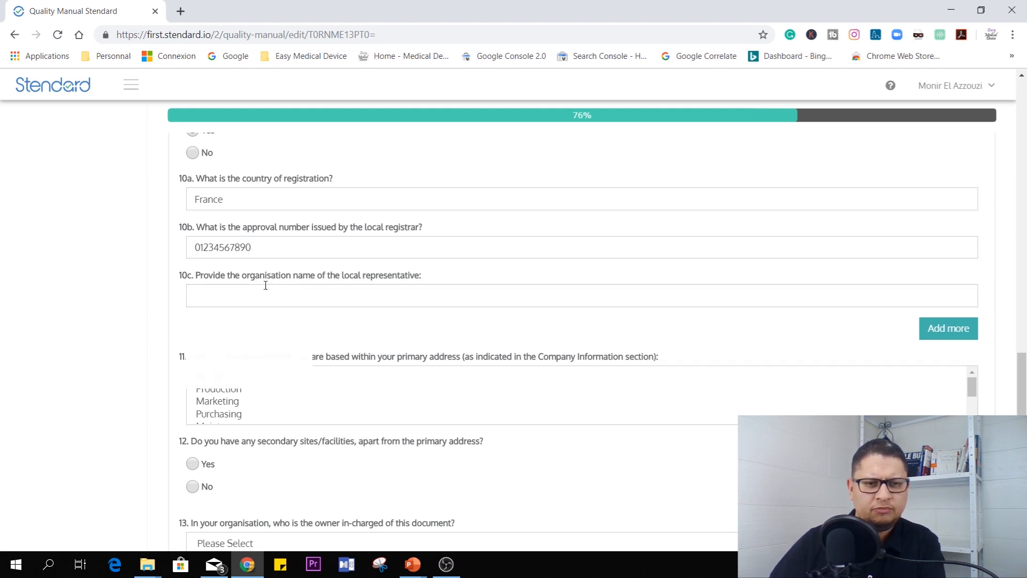
pyautogui.click(240, 303)
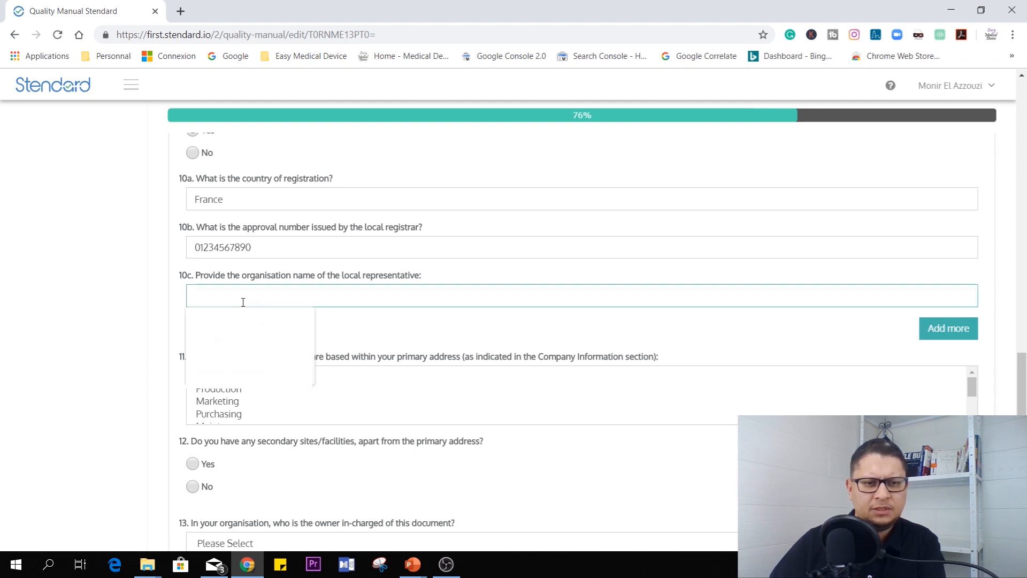
pyautogui.click(312, 281)
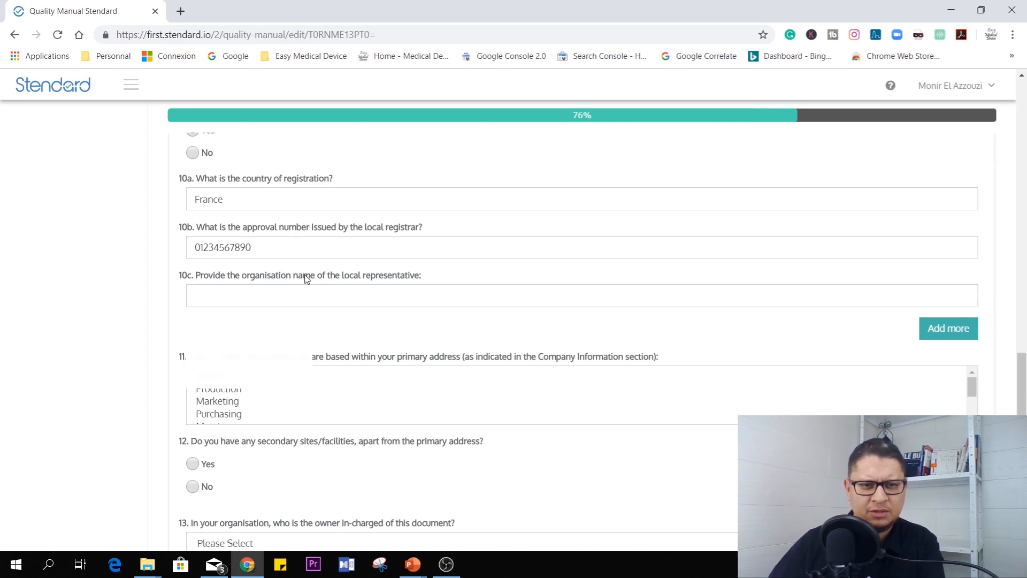
pyautogui.click(291, 298)
pyautogui.write('Easy Medical Device')
pyautogui.click(357, 336)
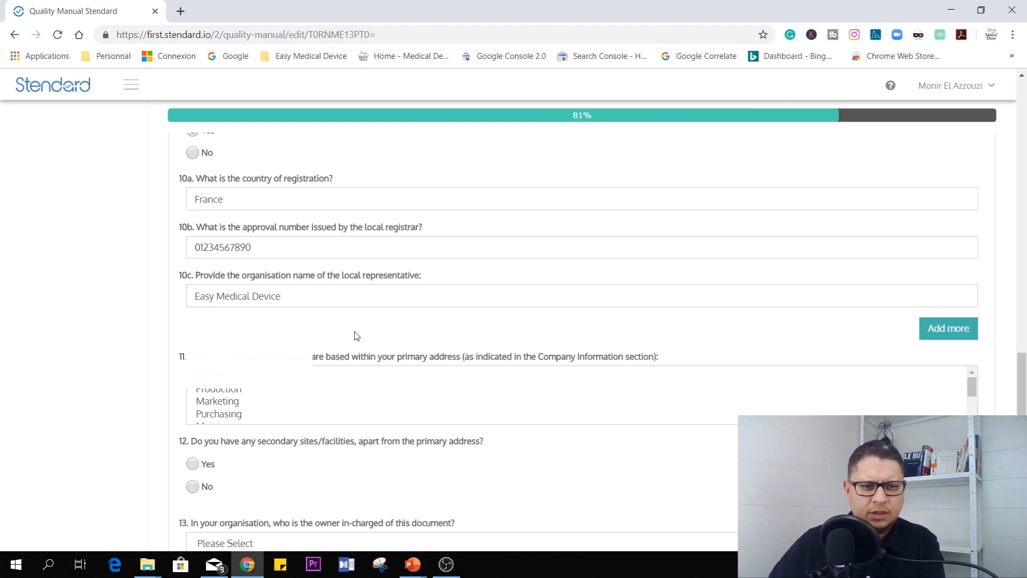
# - Select the QA RA, Marketing and Purchasing departments as based at the primary address in question 11
pyautogui.scroll(-3, 357, 336)
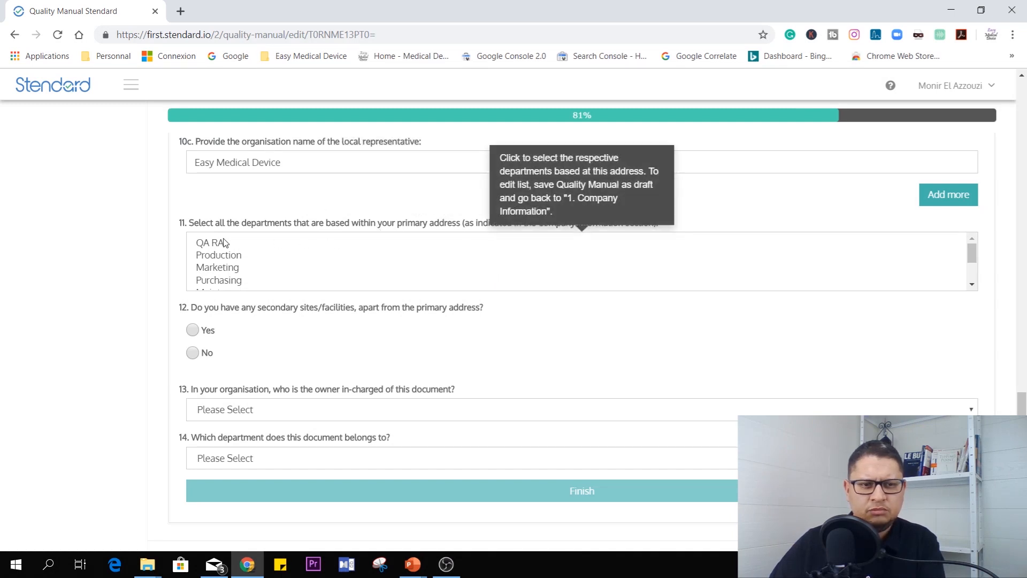
pyautogui.click(972, 284)
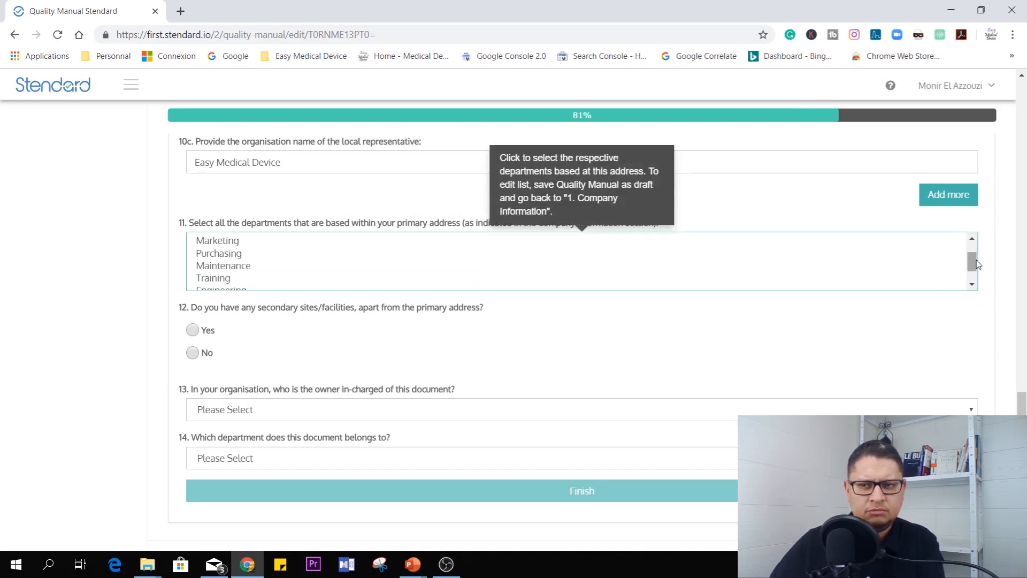
pyautogui.scroll(2, 508, 256)
pyautogui.click(204, 245)
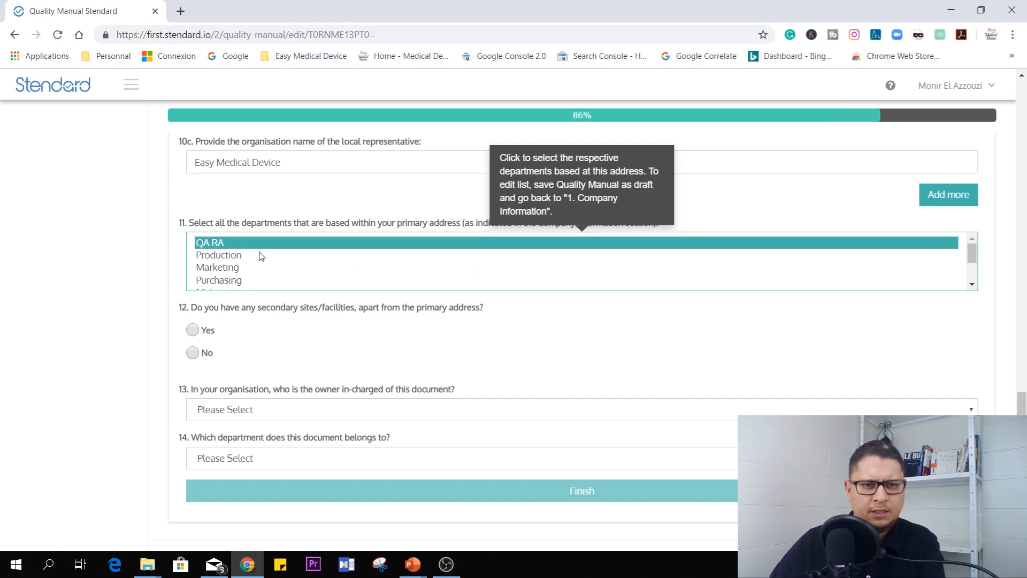
pyautogui.click(238, 267)
pyautogui.scroll(-2, 239, 274)
pyautogui.scroll(2, 239, 275)
pyautogui.click(238, 279)
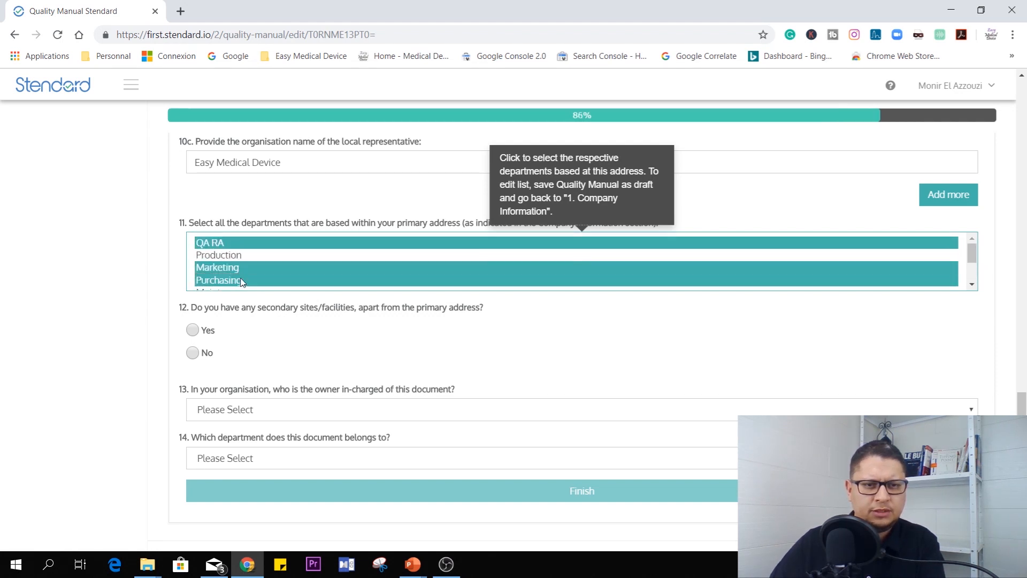
# - Add Training, Engineering and Administration to the departments selected in question 11
pyautogui.scroll(-2, 236, 270)
pyautogui.scroll(2, 232, 256)
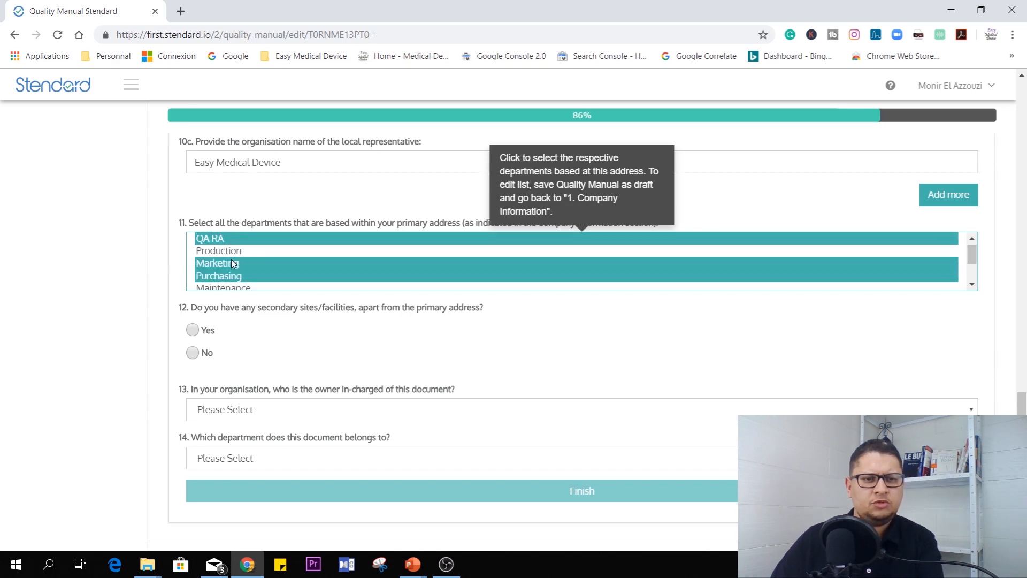
pyautogui.scroll(-2, 242, 261)
pyautogui.click(242, 259)
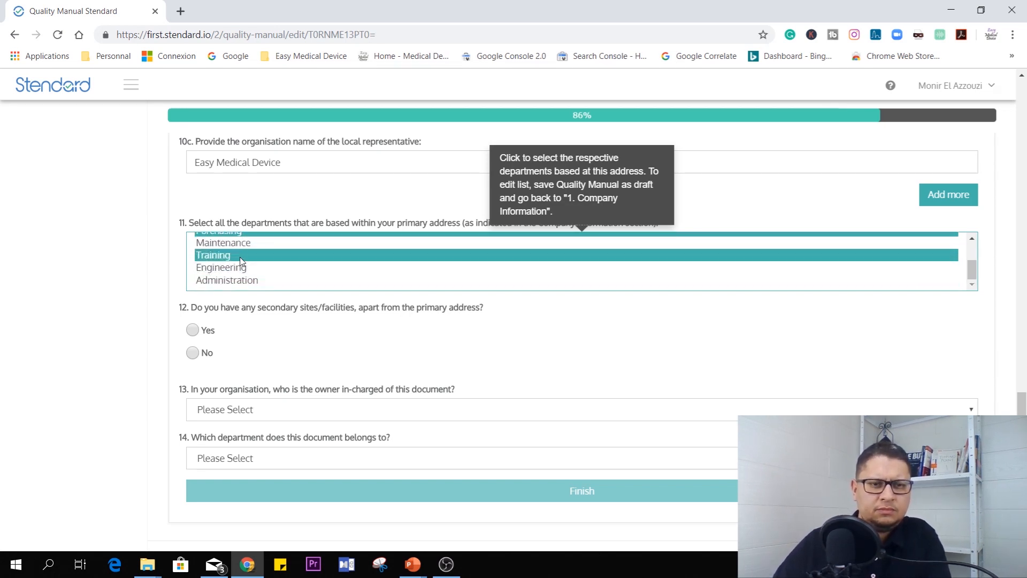
pyautogui.scroll(2, 240, 272)
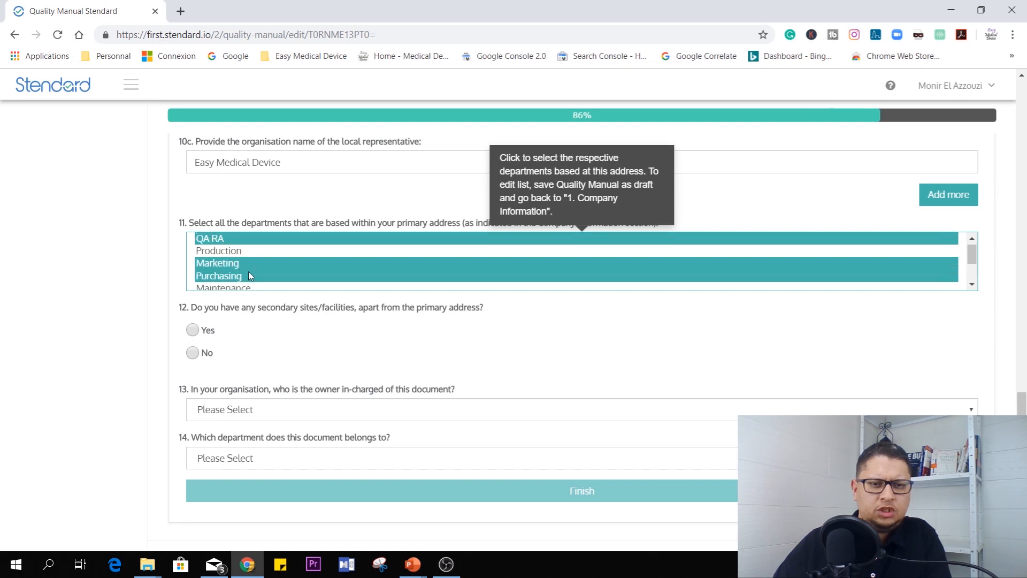
pyautogui.scroll(-2, 255, 280)
pyautogui.scroll(2, 241, 263)
pyautogui.scroll(-2, 259, 276)
pyautogui.scroll(2, 258, 273)
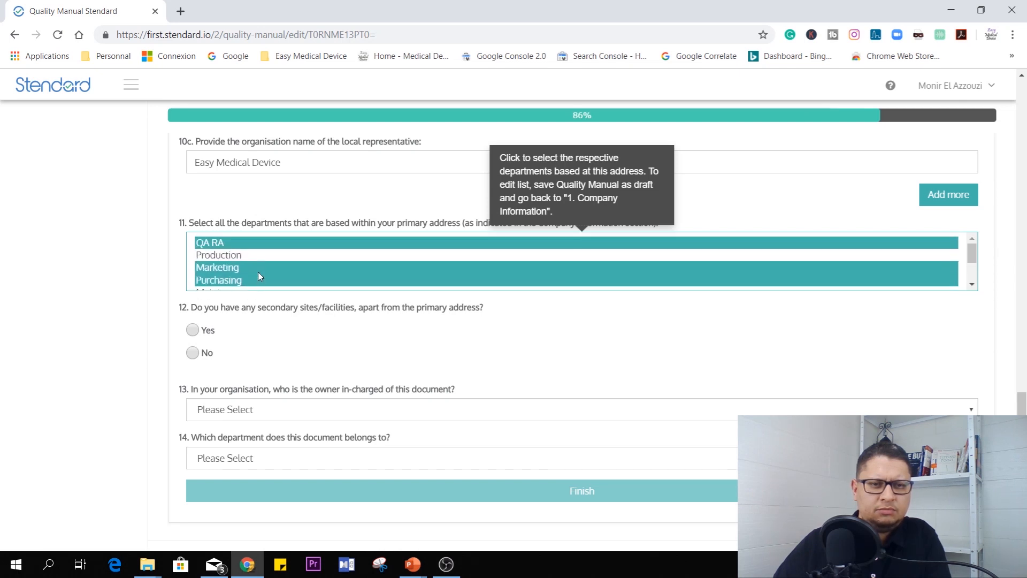
pyautogui.scroll(-2, 287, 268)
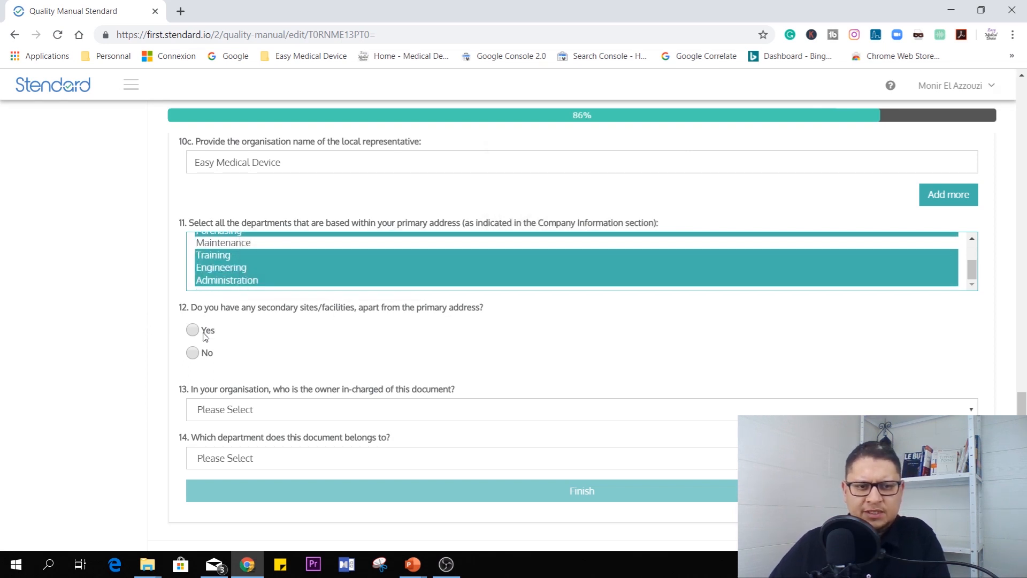
# - Answer No to question 12 on secondary sites and choose CEO as the document owner in question 13
pyautogui.click(193, 353)
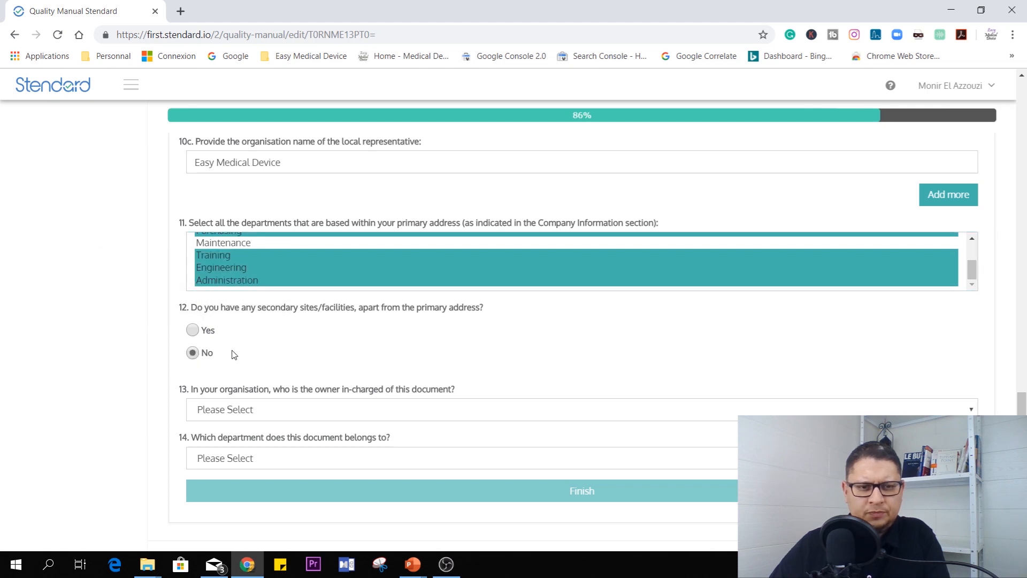
pyautogui.scroll(-1, 339, 357)
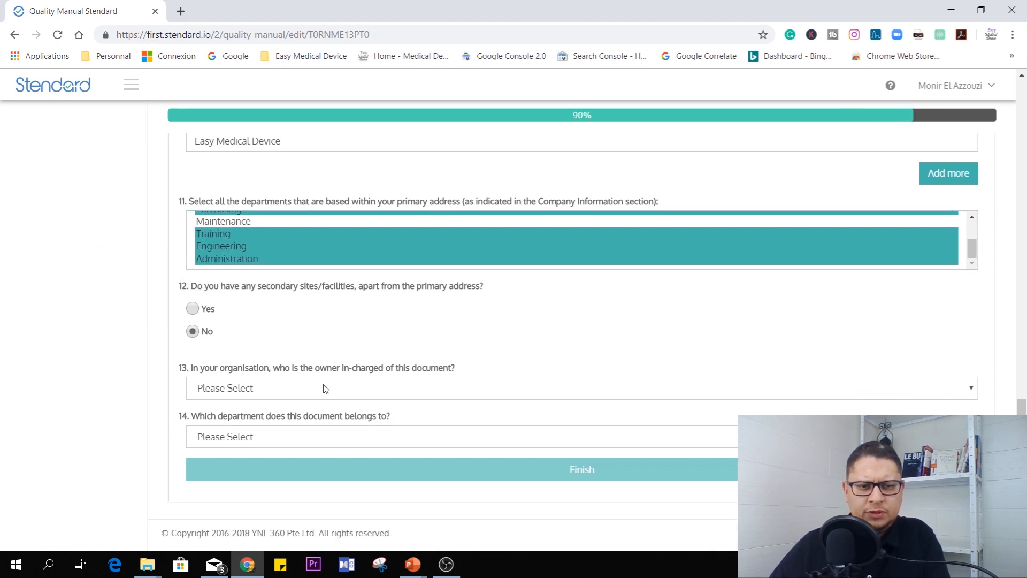
pyautogui.click(315, 398)
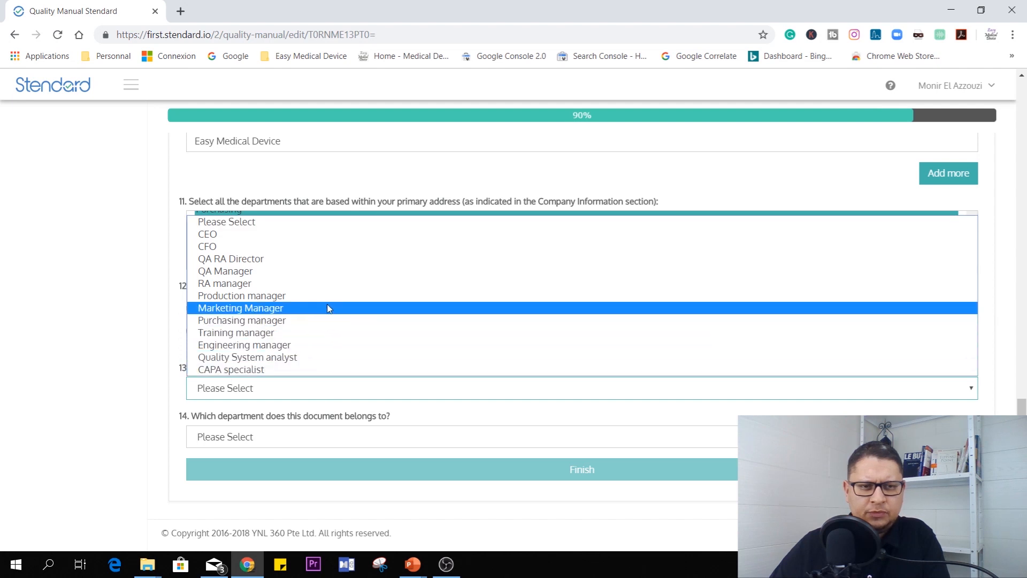
pyautogui.click(321, 237)
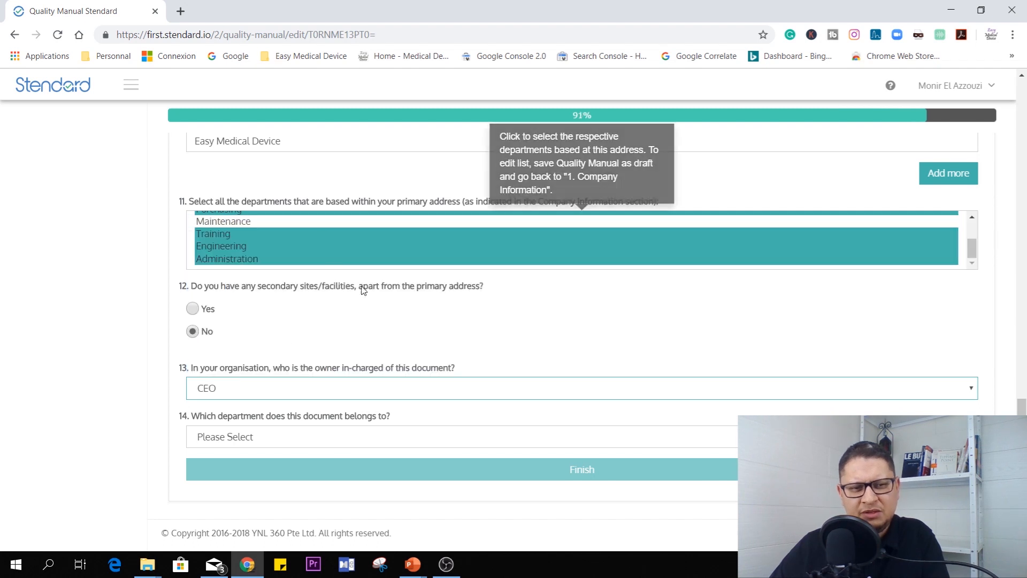
# - Choose QA RA as the document's department in question 14 and finish the Quality Manual questionnaire
pyautogui.click(273, 444)
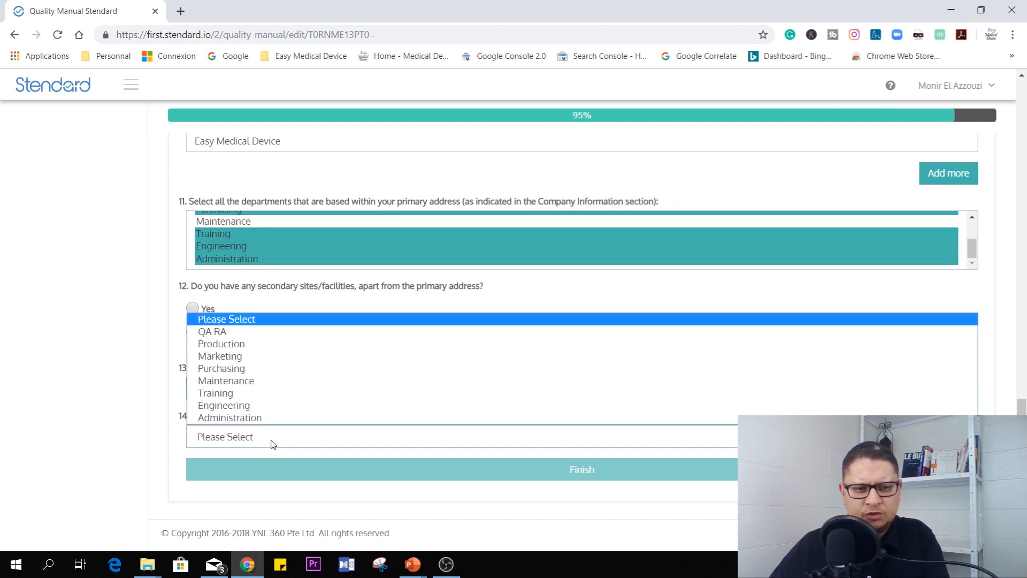
pyautogui.click(279, 340)
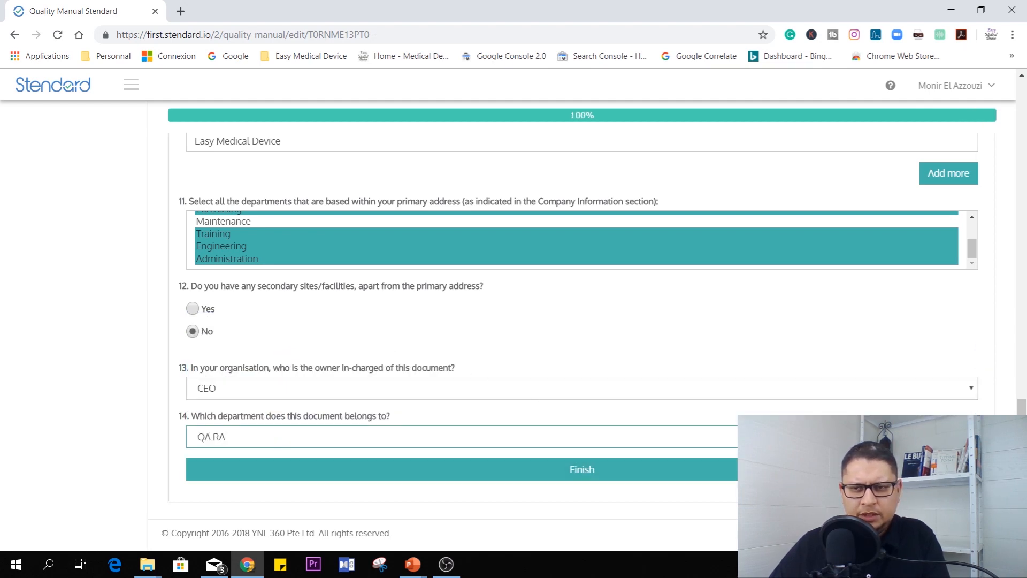
pyautogui.click(577, 474)
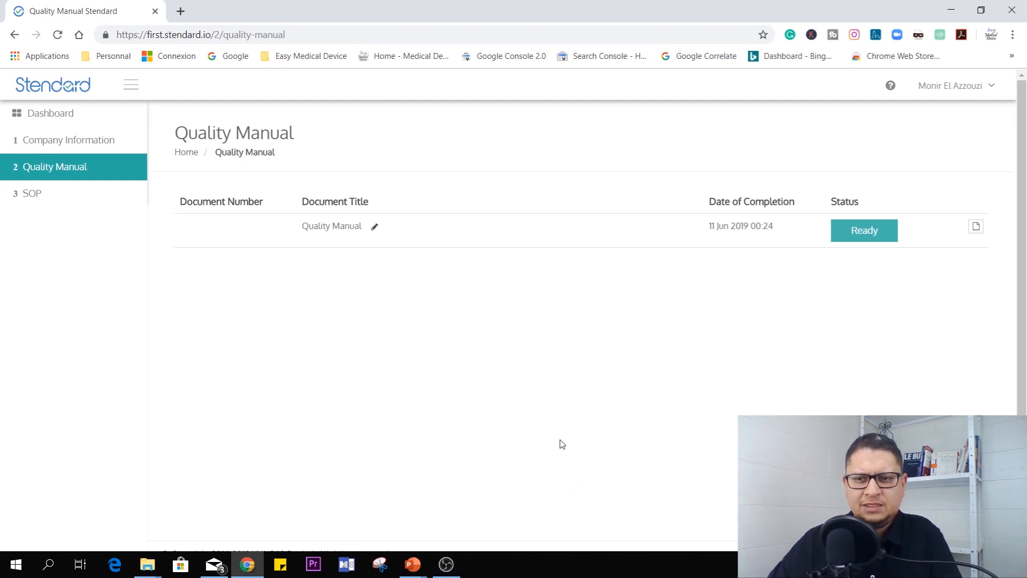
# - Open the SOP section and look through its lists of SOPs, attached forms and other documents
pyautogui.click(48, 199)
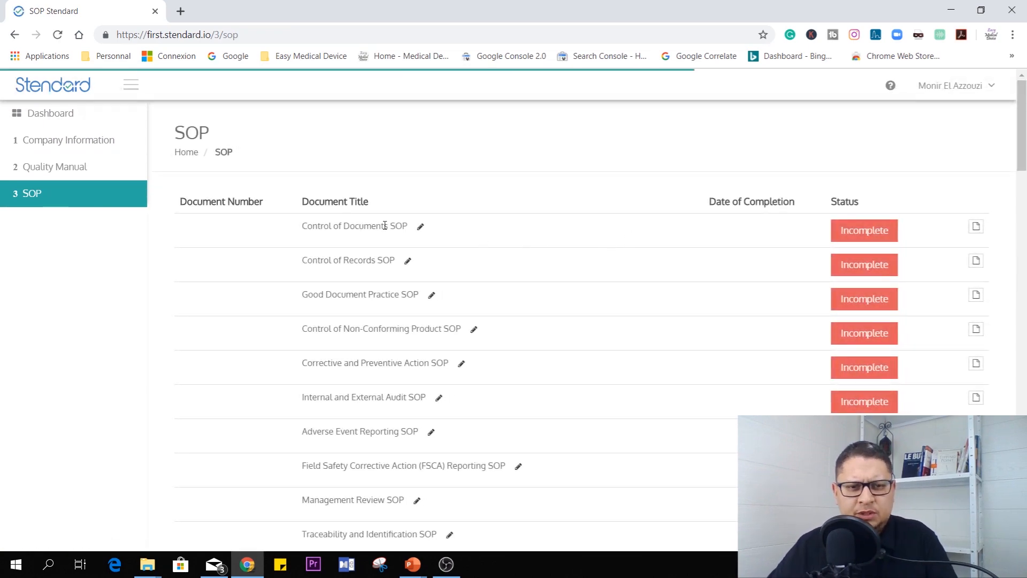
pyautogui.scroll(-3, 920, 231)
pyautogui.scroll(-10, 920, 231)
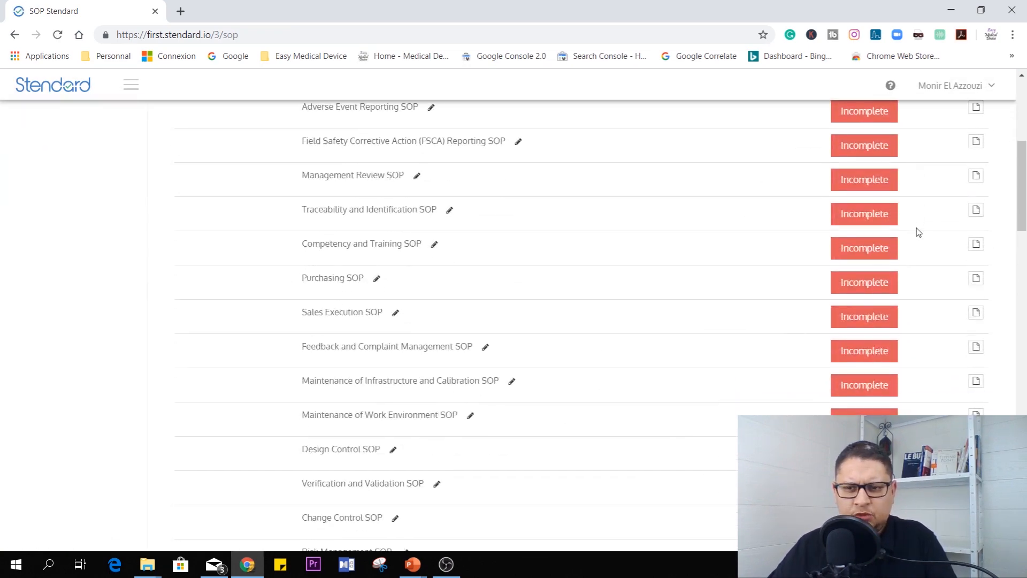
pyautogui.scroll(15, 917, 233)
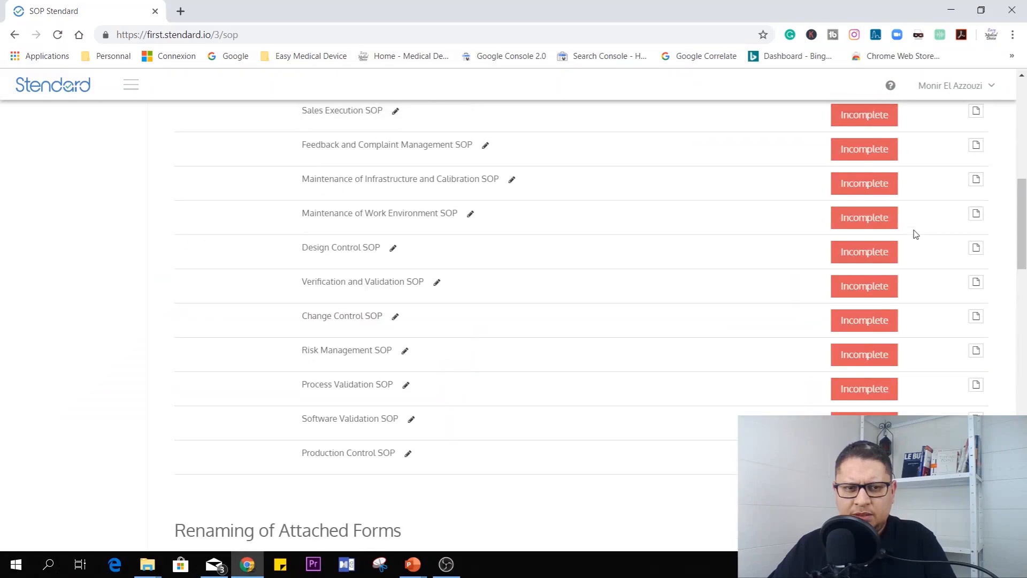
pyautogui.scroll(-15, 916, 236)
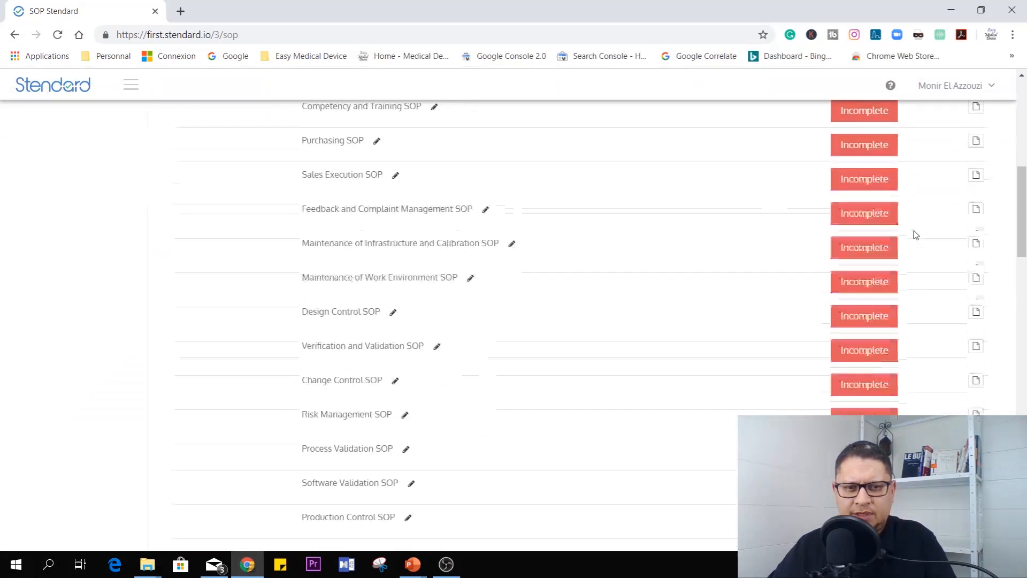
pyautogui.scroll(-14, 841, 253)
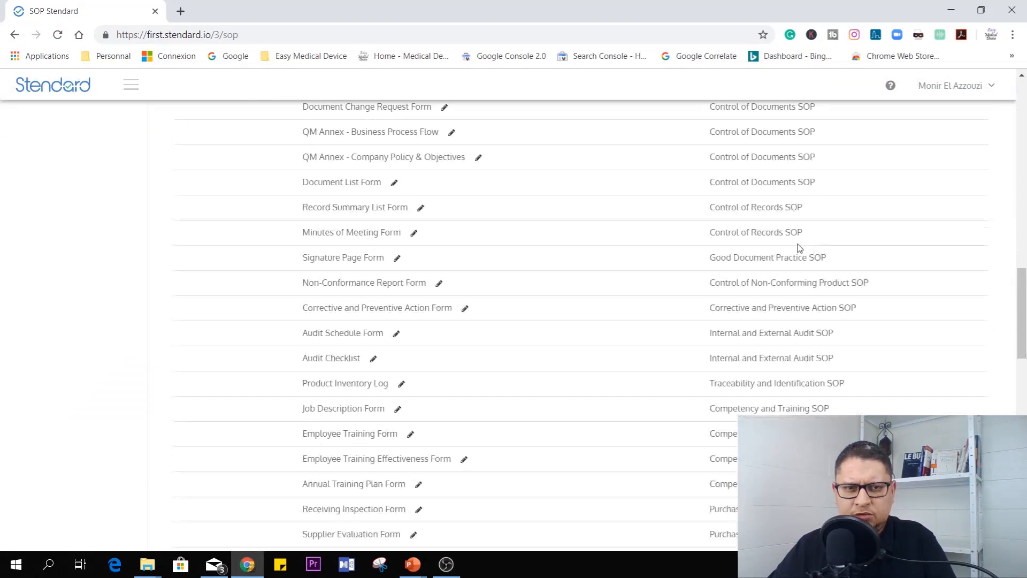
pyautogui.scroll(-7, 784, 250)
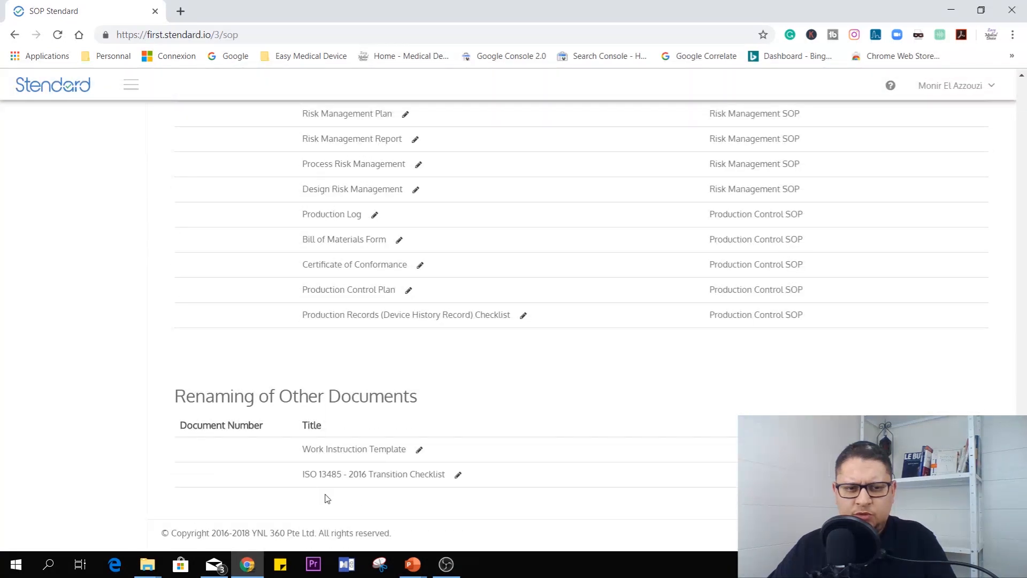
pyautogui.scroll(20, 508, 424)
pyautogui.scroll(-2, 931, 332)
pyautogui.scroll(2, 916, 277)
# - Open the Control of Documents SOP questionnaire and set its owner to QA Manager and its department to QA RA
pyautogui.click(976, 226)
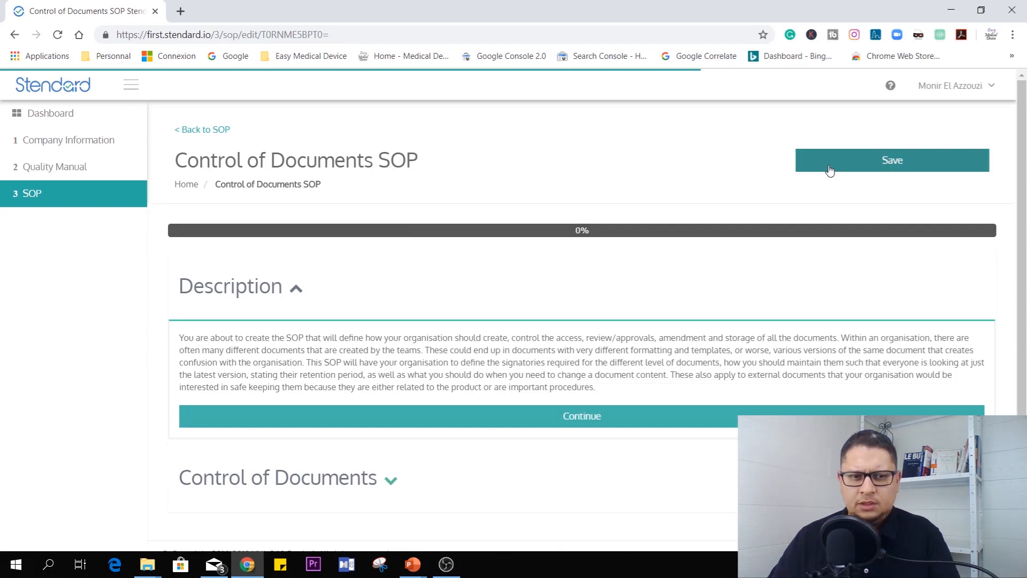
pyautogui.click(642, 431)
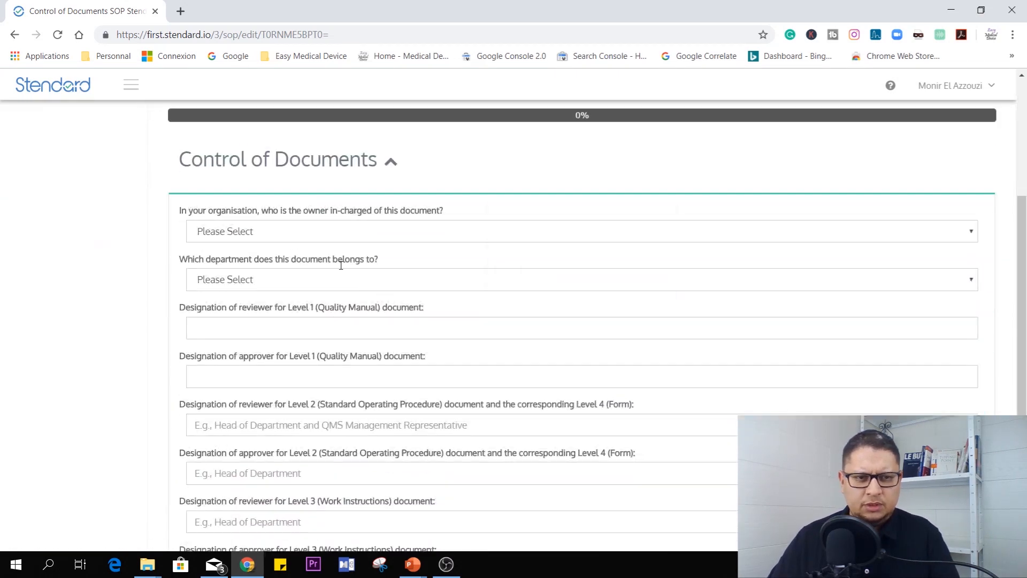
pyautogui.click(276, 231)
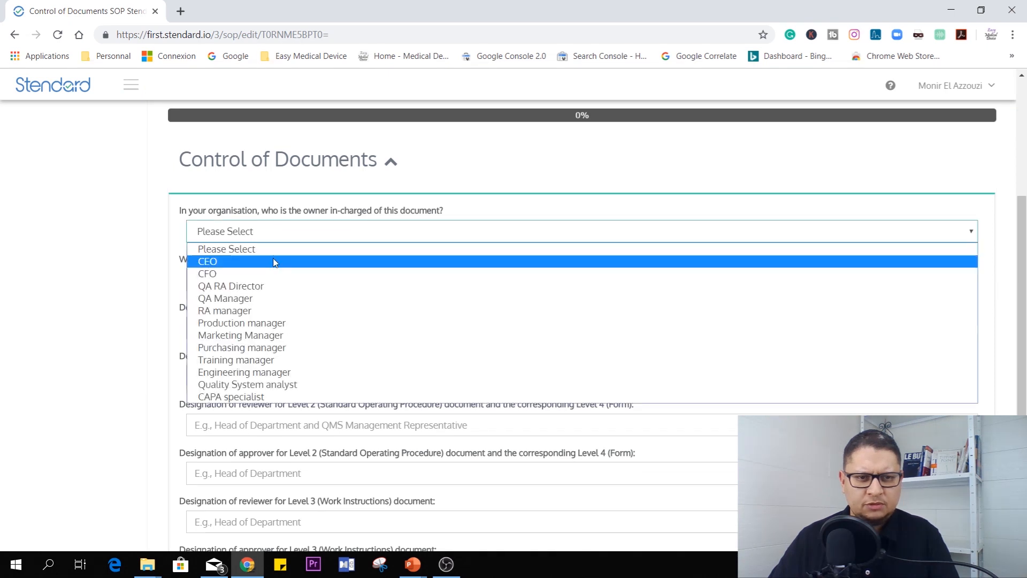
pyautogui.click(263, 304)
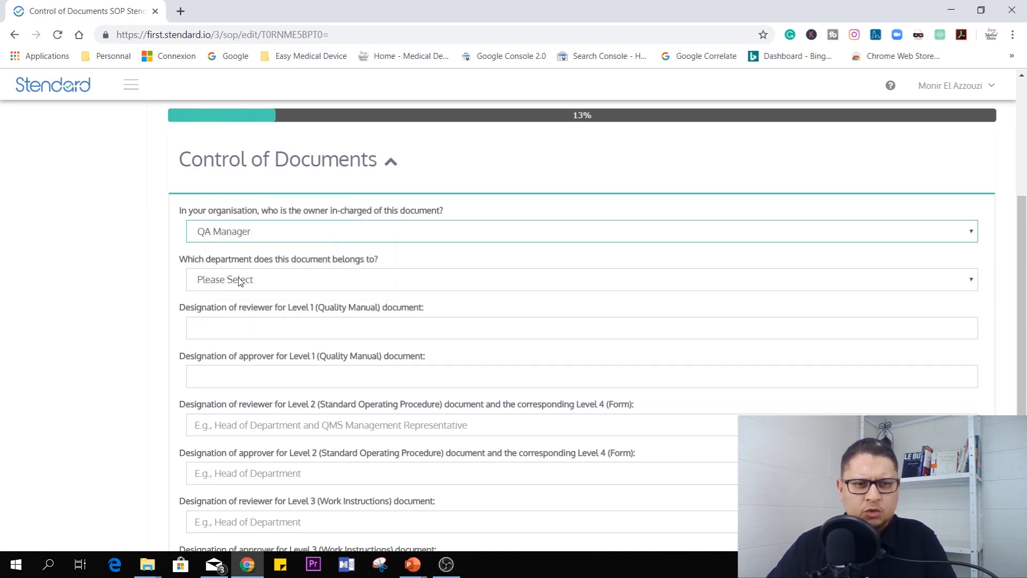
pyautogui.click(238, 279)
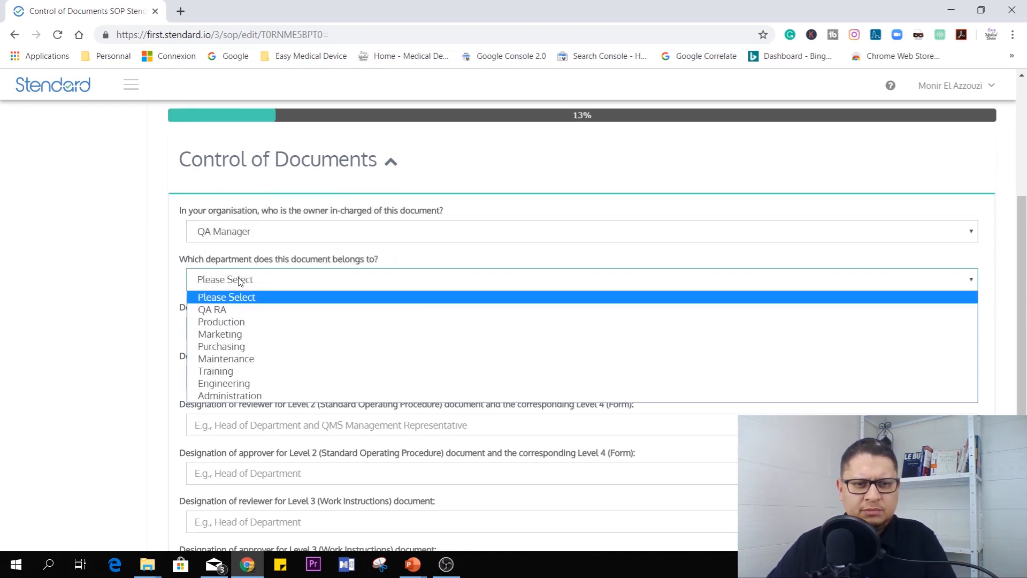
pyautogui.click(231, 308)
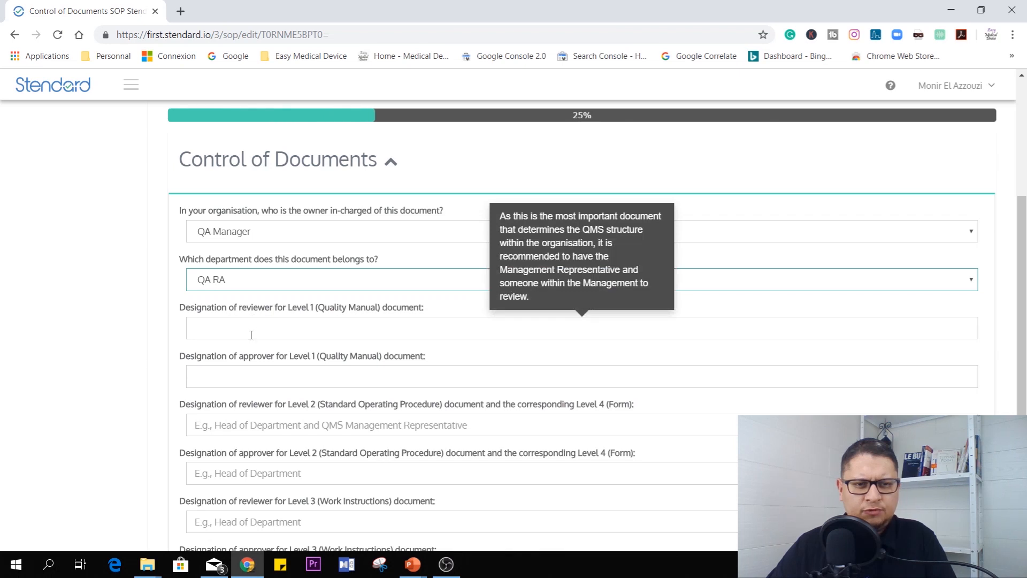
# - Enter CEO as the reviewer and QA RA Director as the approver for the Level 1 (Quality Manual) document
pyautogui.click(251, 334)
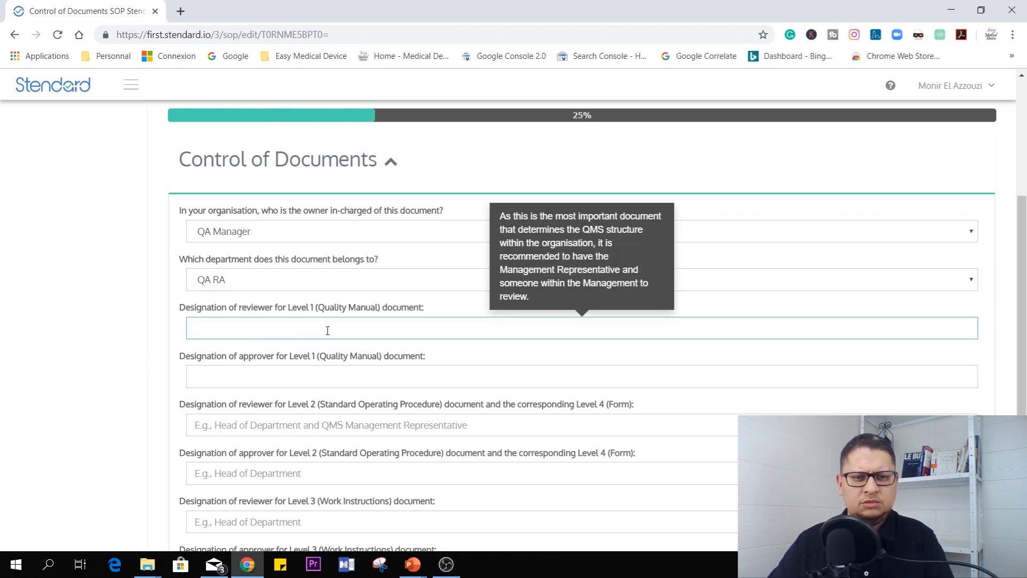
pyautogui.write('CEO')
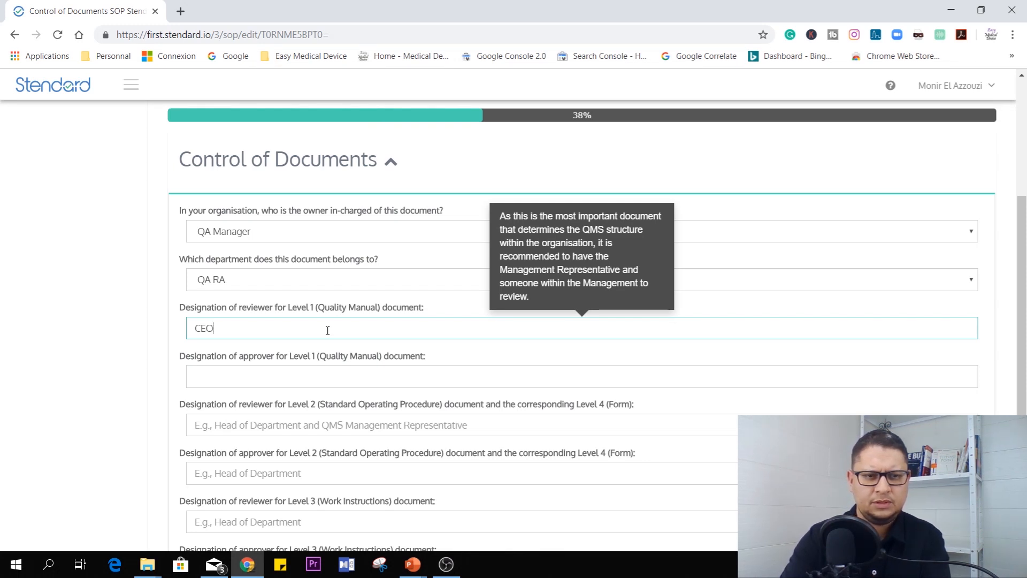
pyautogui.click(292, 377)
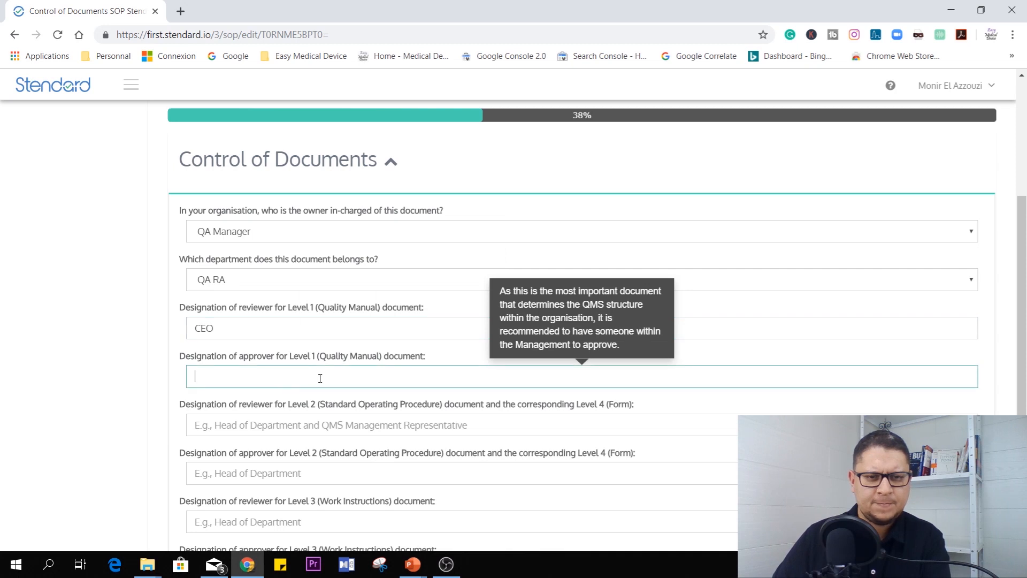
pyautogui.write('QA RA M')
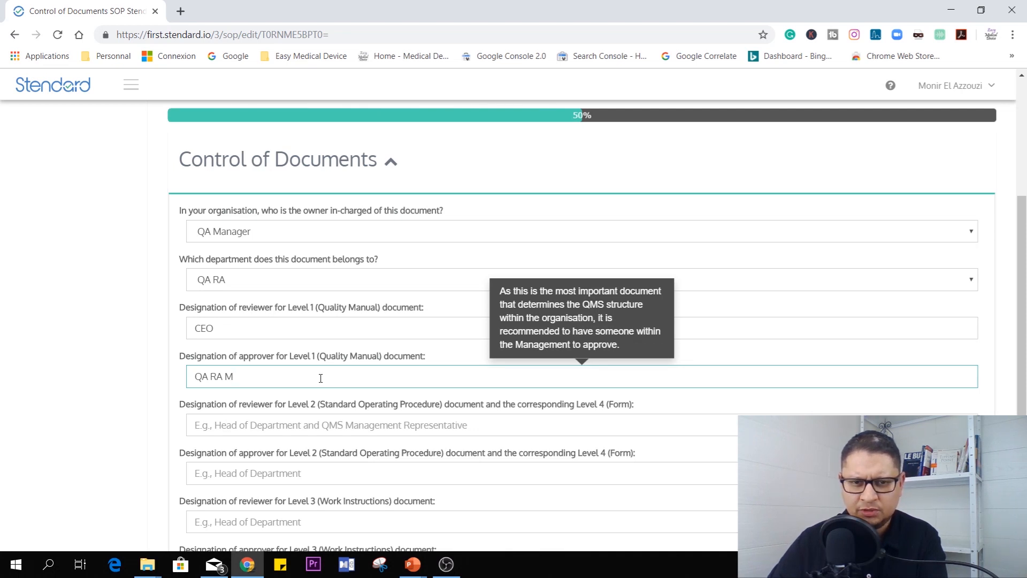
pyautogui.press('BackSpace')
pyautogui.write('Director')
pyautogui.moveTo(349, 323)
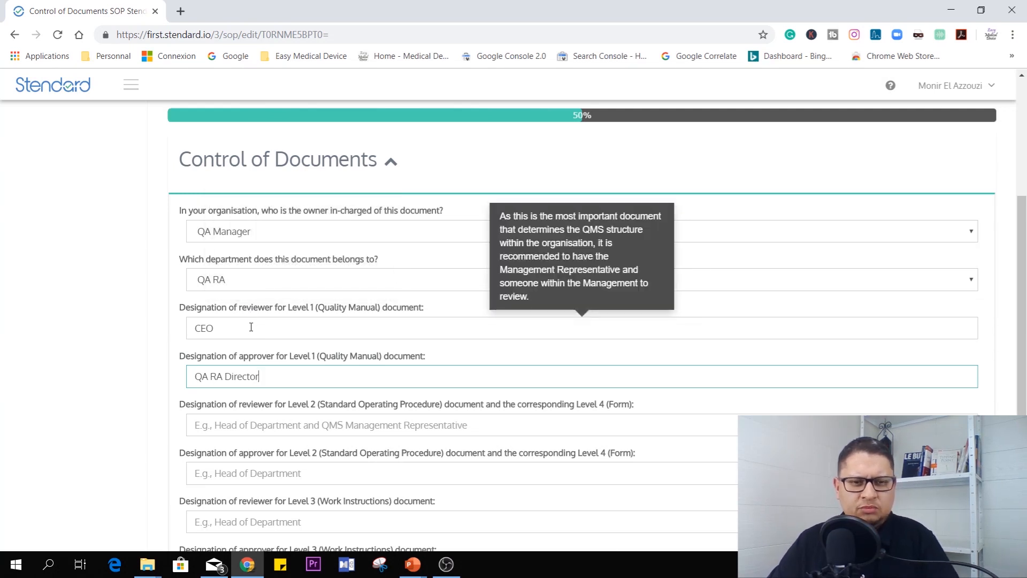
# - Enter QA Manager as the reviewer and RA Manager as the approver for the Level 2 (Standard Operating Procedure) document and its Level 4 forms
pyautogui.scroll(-1, 262, 369)
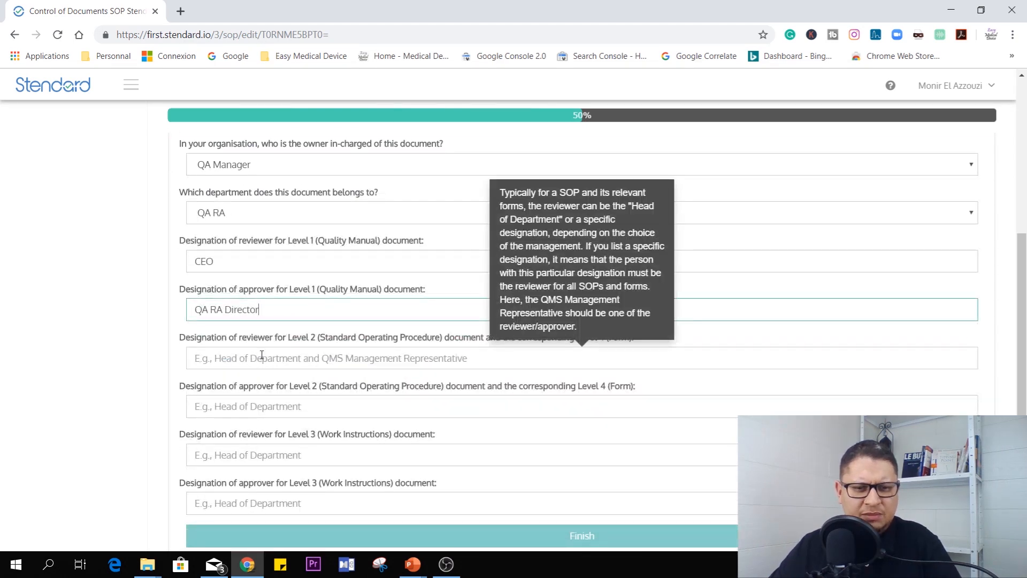
pyautogui.click(312, 358)
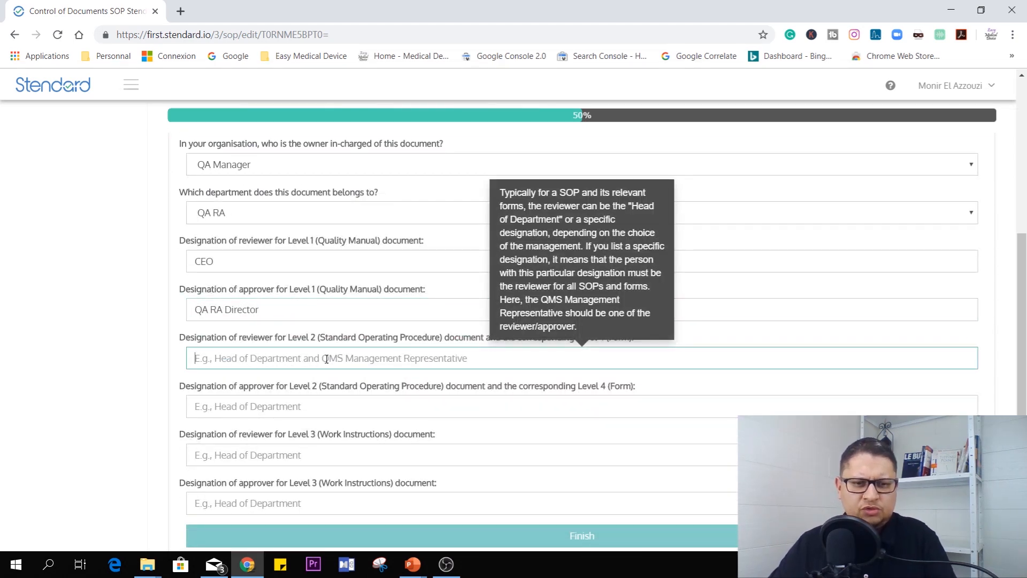
pyautogui.write('C')
pyautogui.press('BackSpace')
pyautogui.write('Pr')
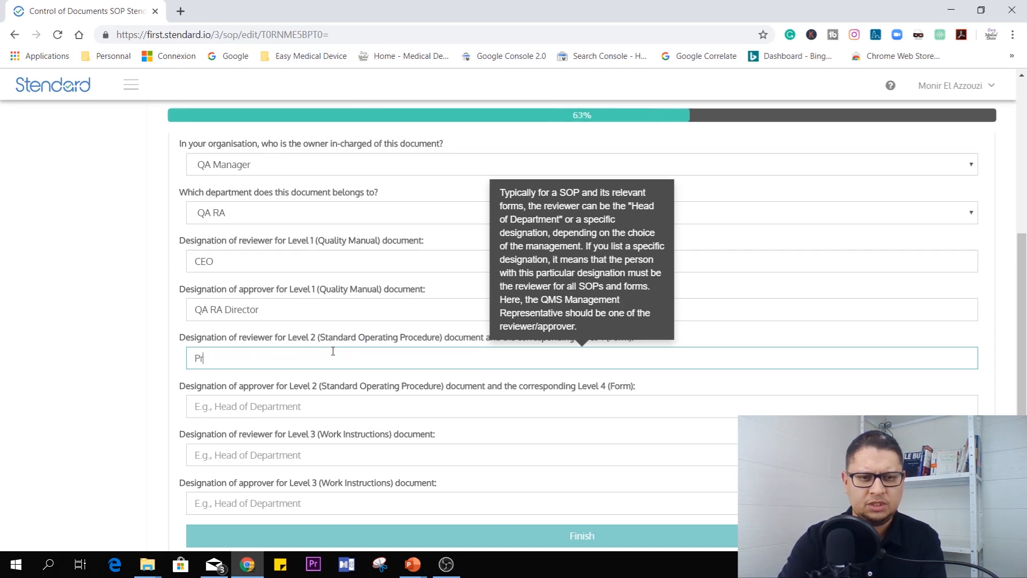
pyautogui.write('oduction manager')
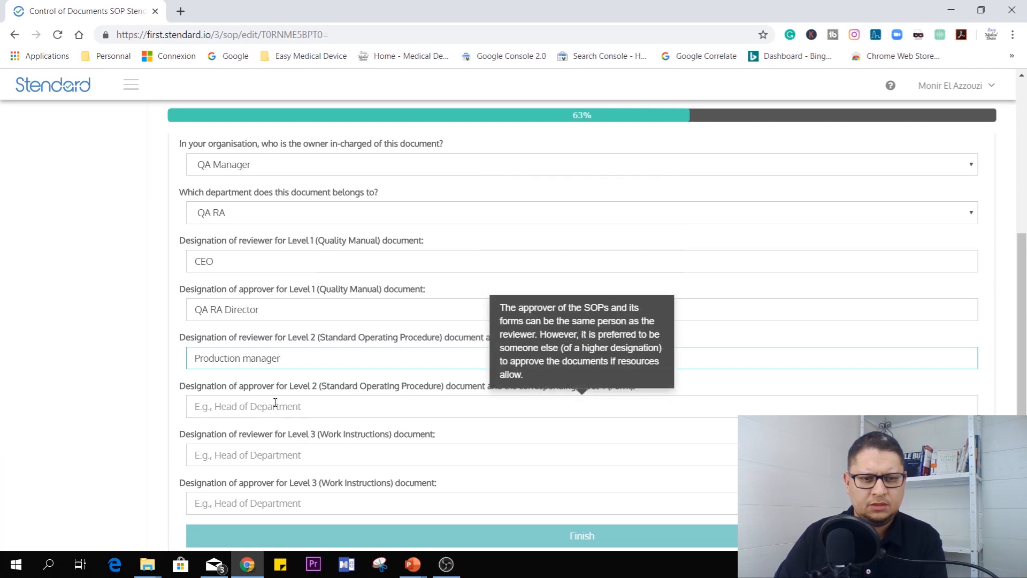
pyautogui.moveTo(290, 356); pyautogui.dragTo(114, 344)
pyautogui.write('QA Manager')
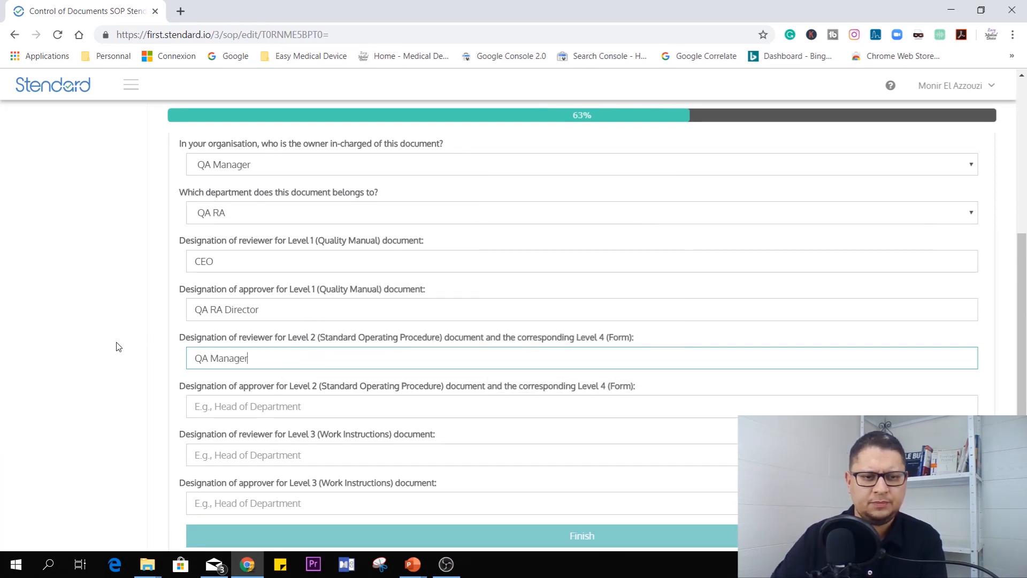
pyautogui.click(273, 414)
pyautogui.write('RA Manager')
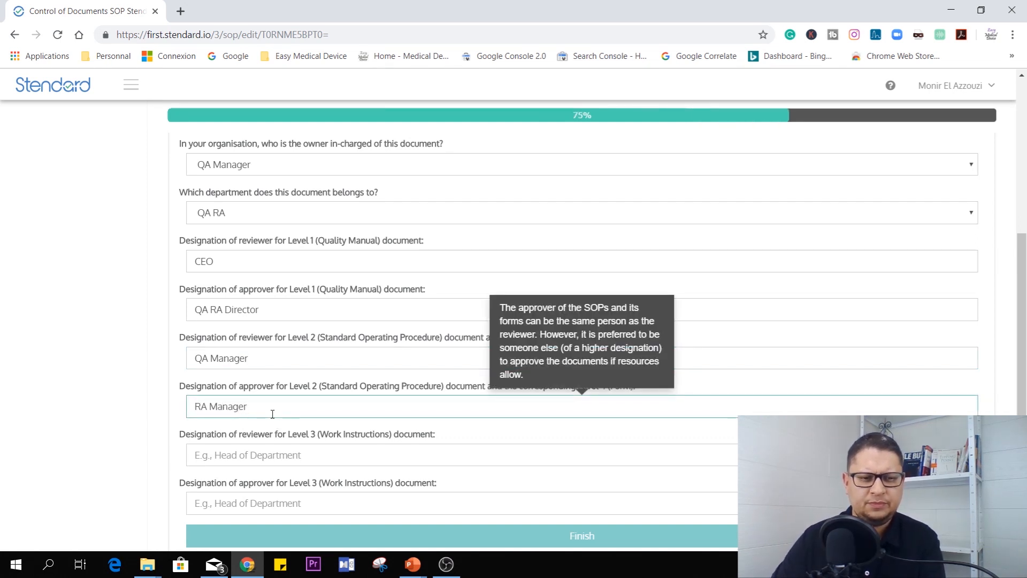
# - Enter Quality System Analyst as reviewer and QA Manager as approver for the Level 3 (Work Instructions) document and finish the Control of Documents questionnaire
pyautogui.click(270, 455)
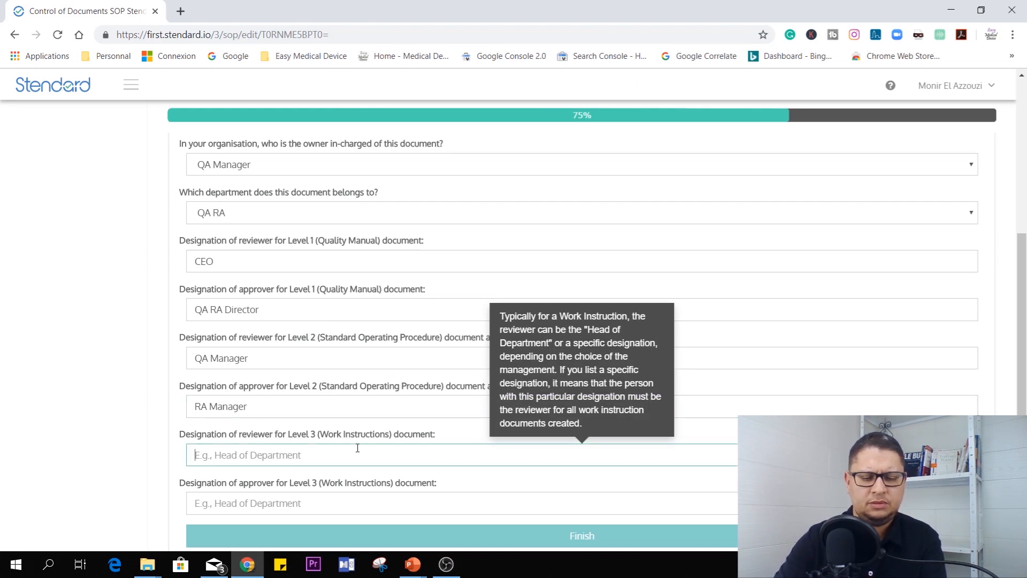
pyautogui.write('Quali')
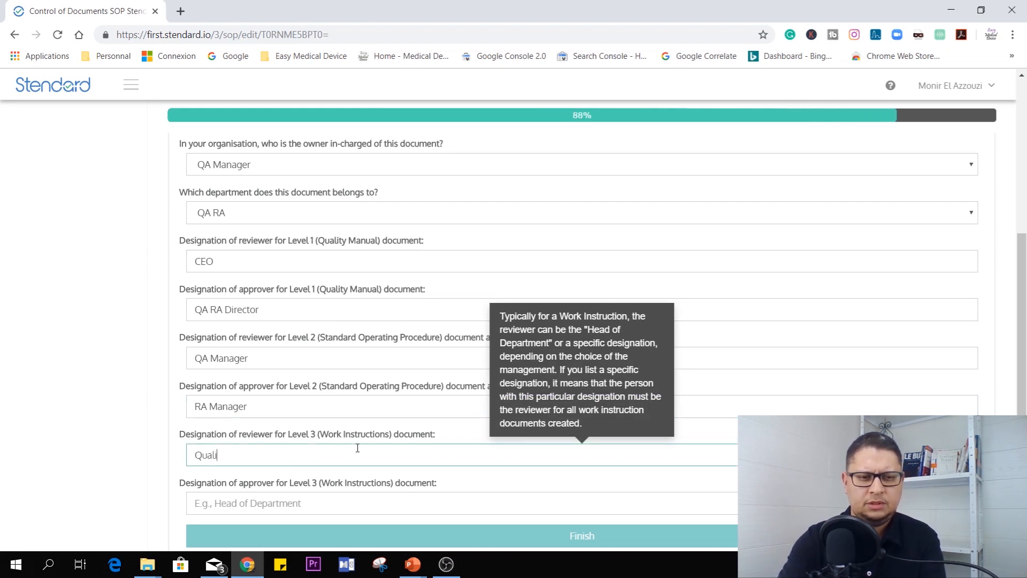
pyautogui.write('ty System Analyst')
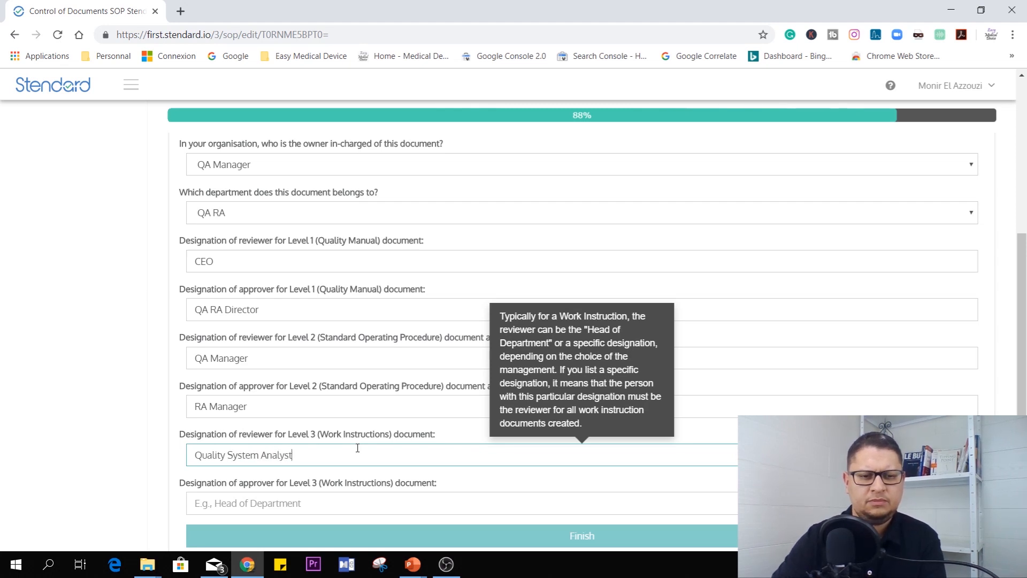
pyautogui.click(362, 500)
pyautogui.write('Q')
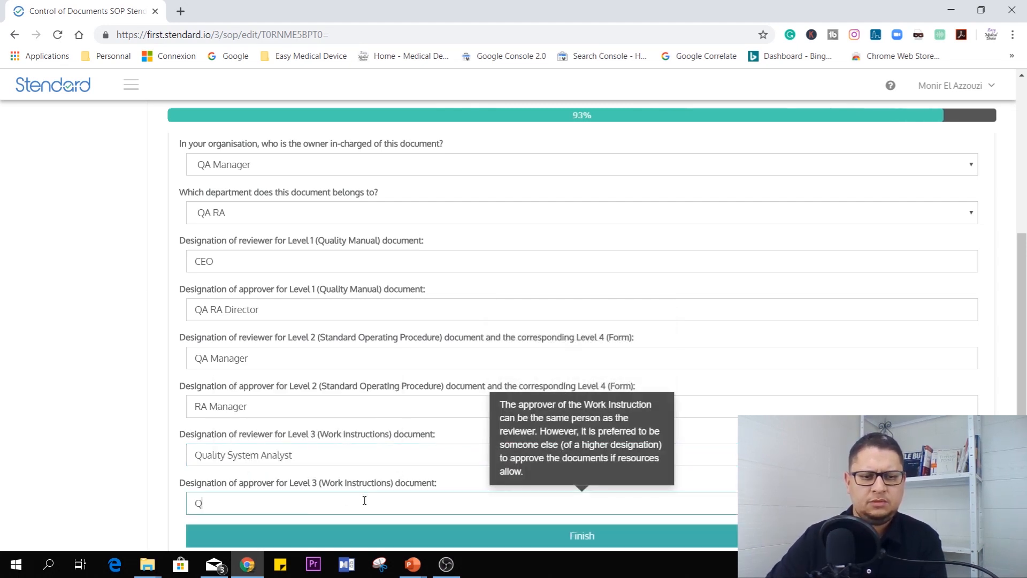
pyautogui.write('A Manager')
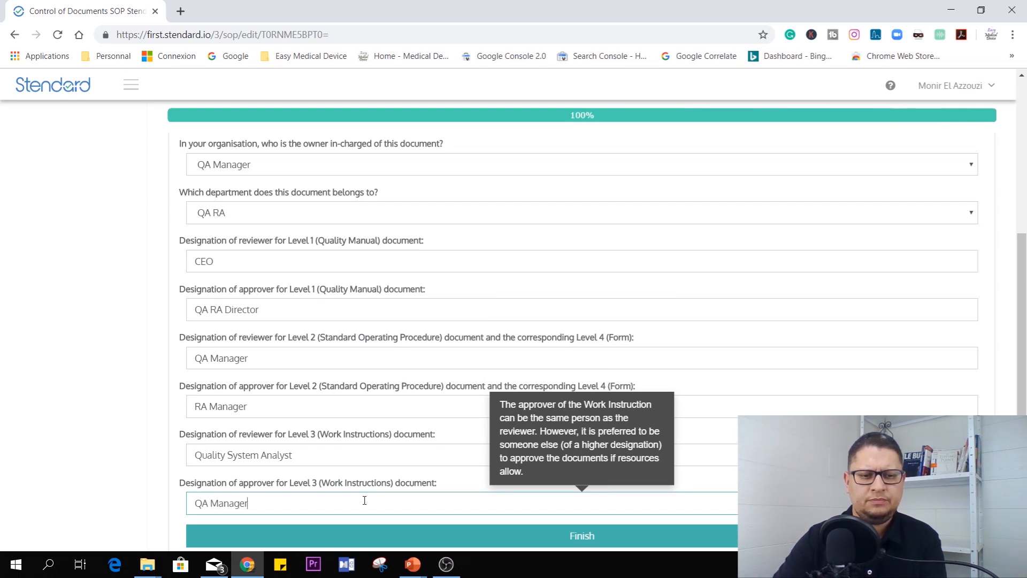
pyautogui.scroll(-2, 365, 500)
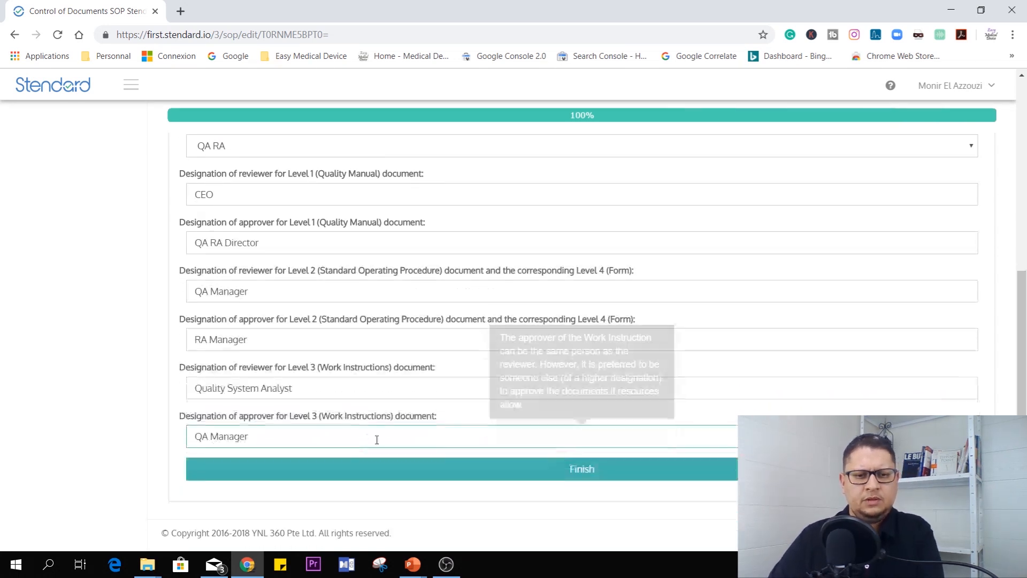
pyautogui.click(489, 473)
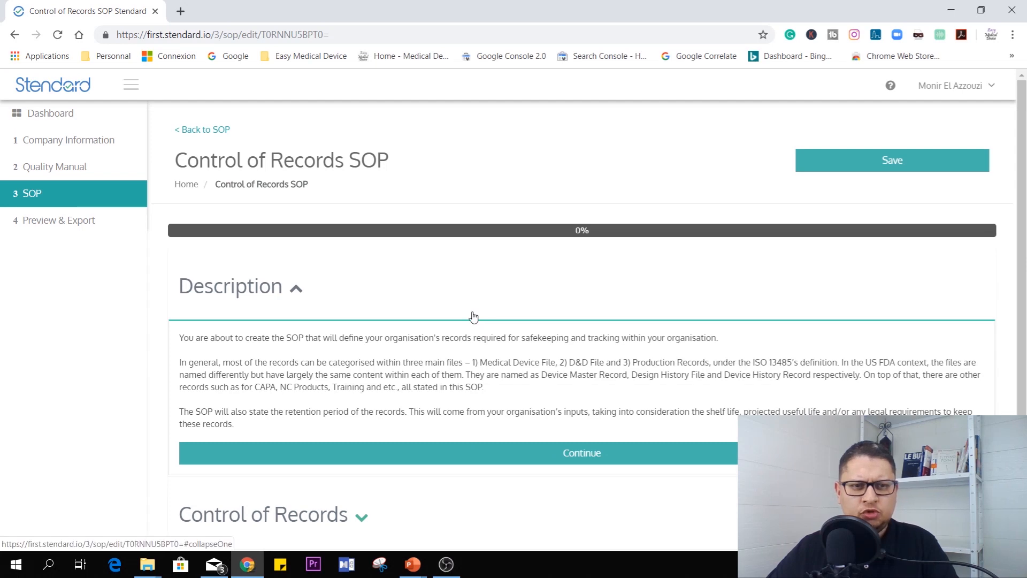
# - Continue to the Control of Records questionnaire and set its owner to QA Manager and its department to QA RA
pyautogui.scroll(-1, 435, 270)
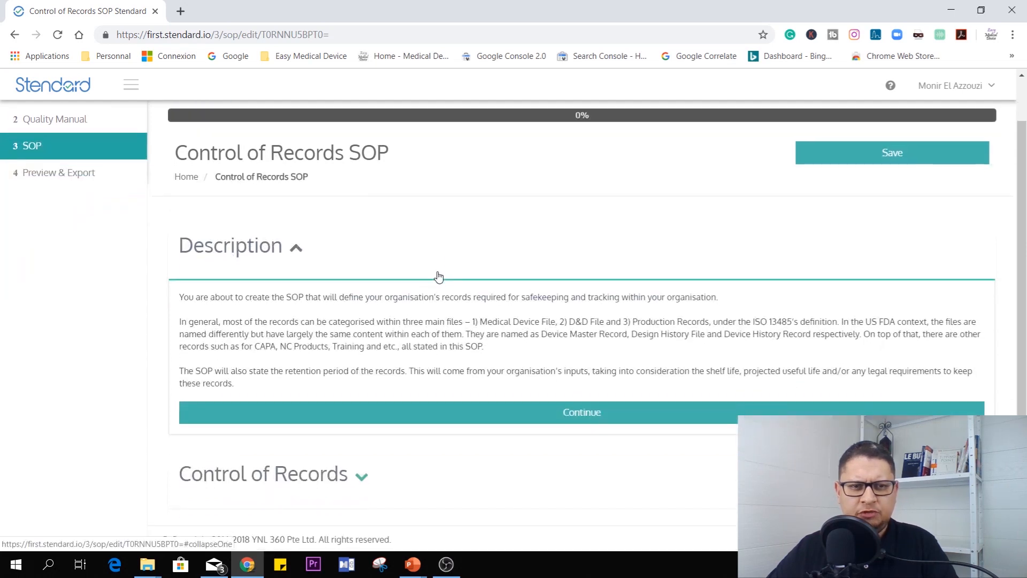
pyautogui.scroll(1, 355, 210)
pyautogui.scroll(-1, 422, 305)
pyautogui.click(568, 413)
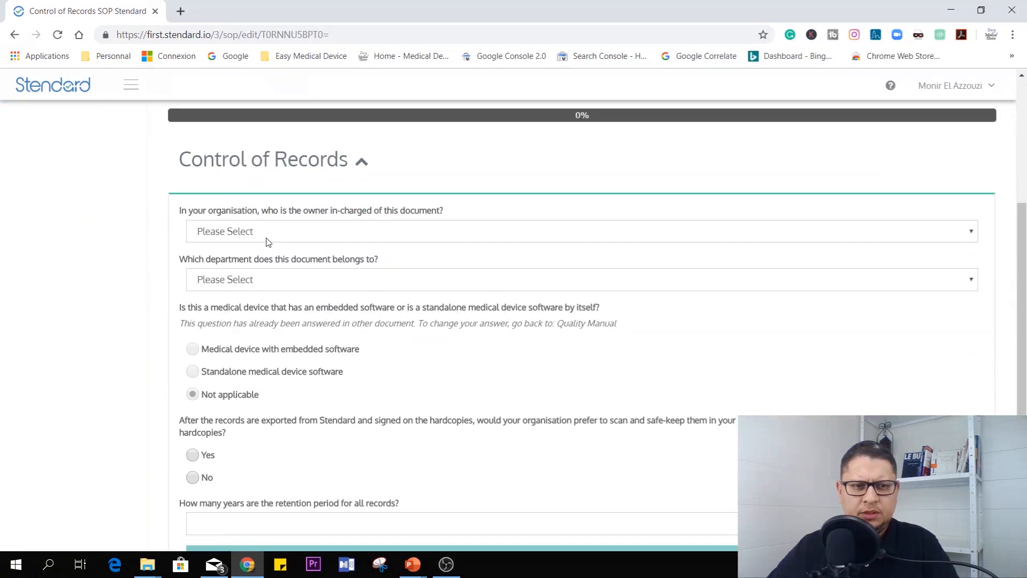
pyautogui.click(267, 240)
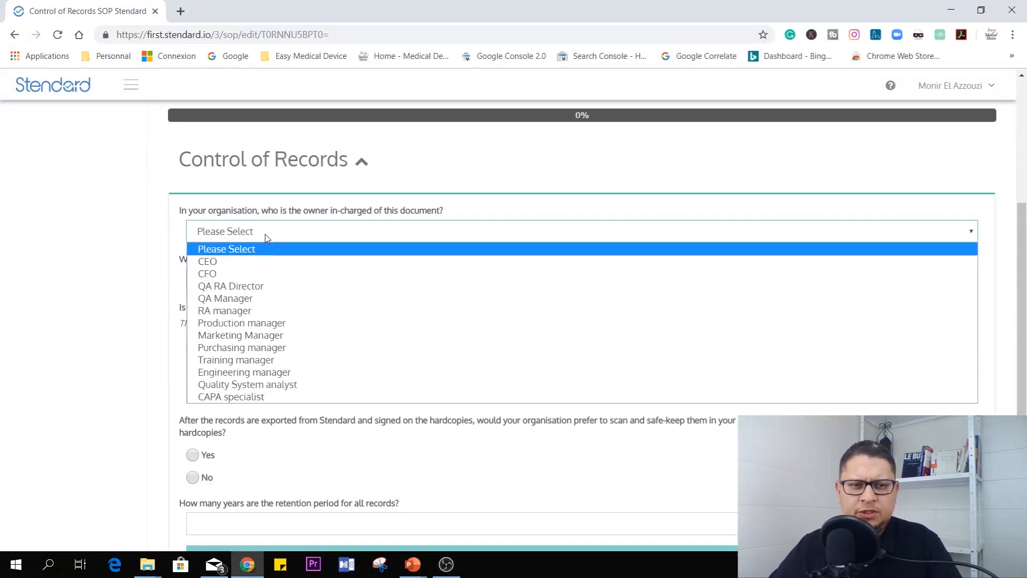
pyautogui.click(254, 299)
pyautogui.click(286, 283)
pyautogui.click(272, 310)
# - Answer Yes to safe-keeping scanned records in the organisation's database, with a backup every 1 day using a local storage server
pyautogui.scroll(-1, 274, 318)
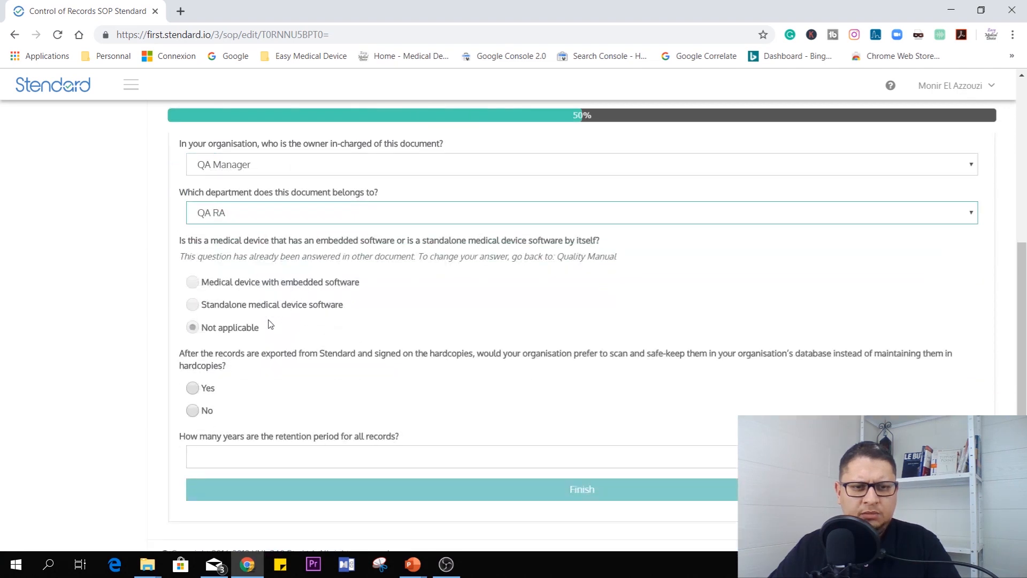
pyautogui.scroll(-1, 241, 342)
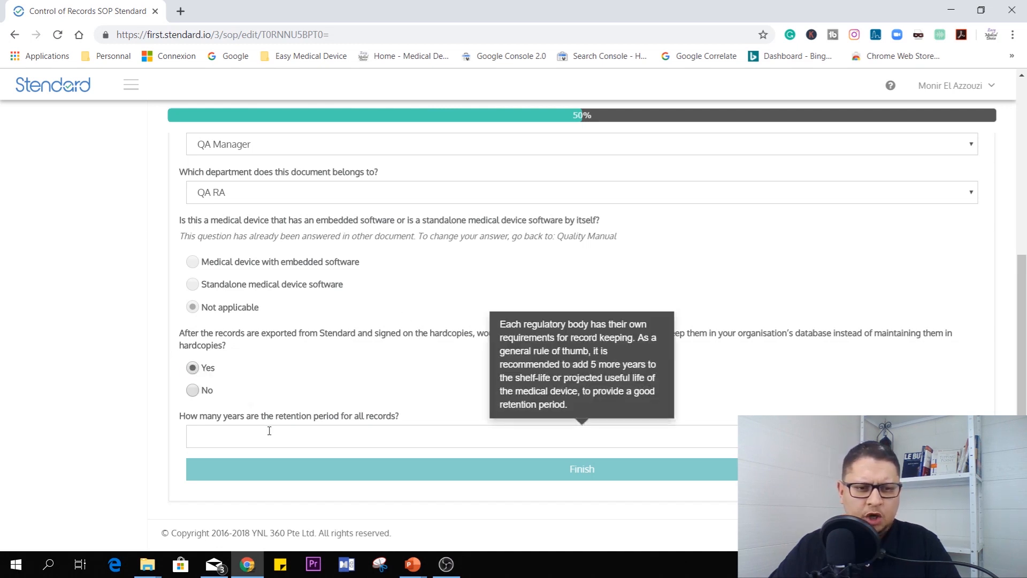
pyautogui.scroll(-2, 345, 418)
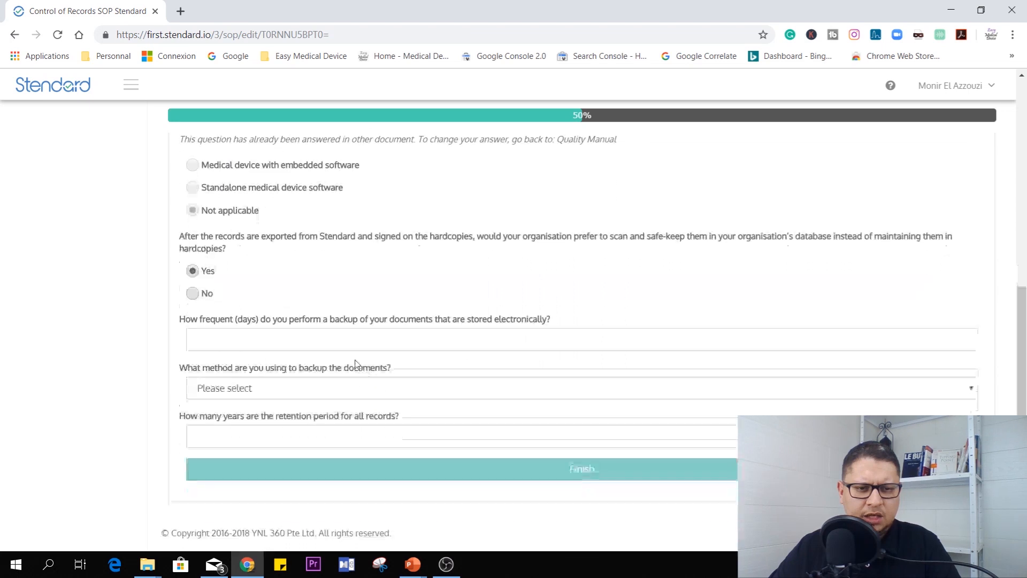
pyautogui.click(291, 344)
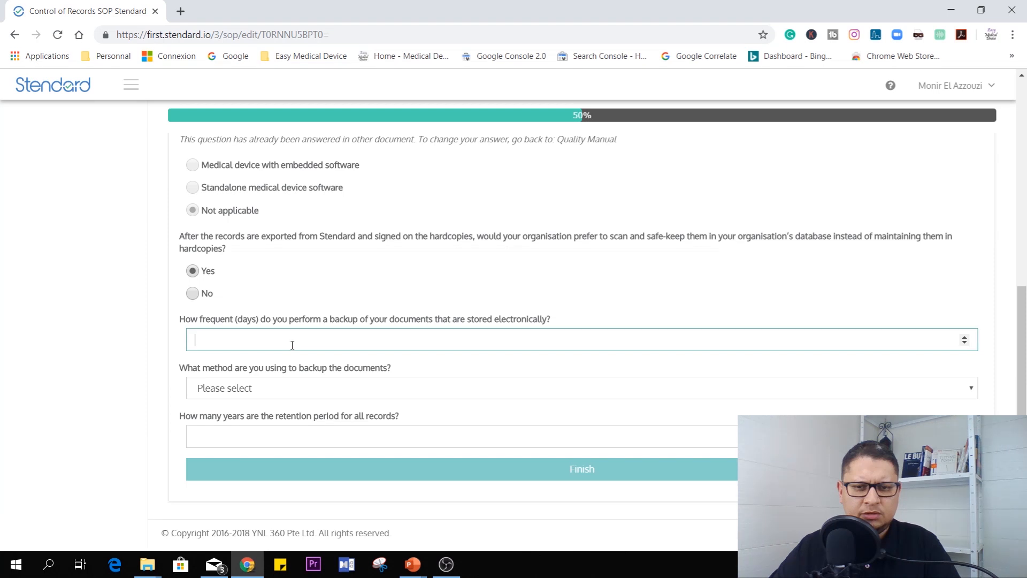
pyautogui.click(965, 337)
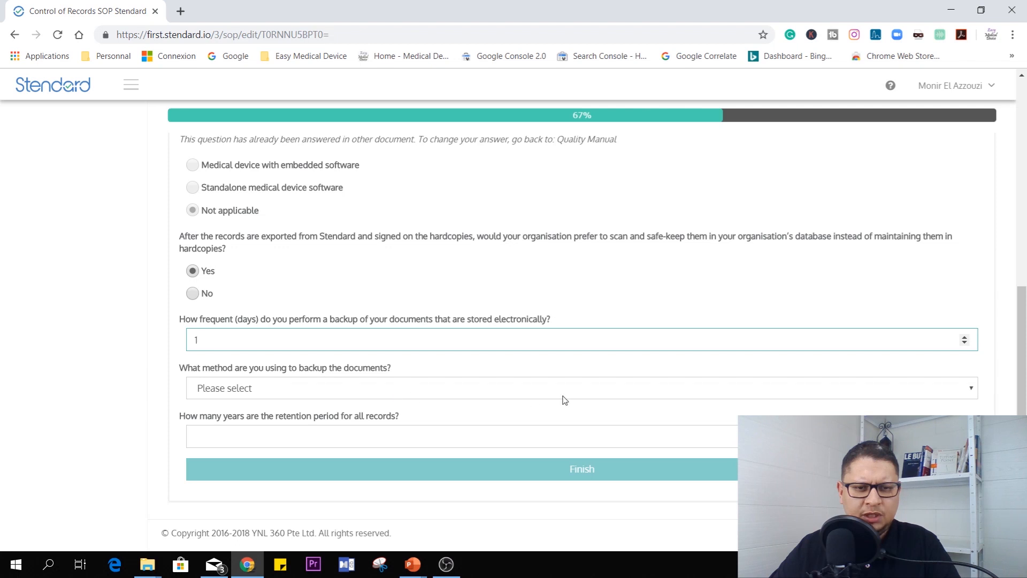
pyautogui.click(895, 394)
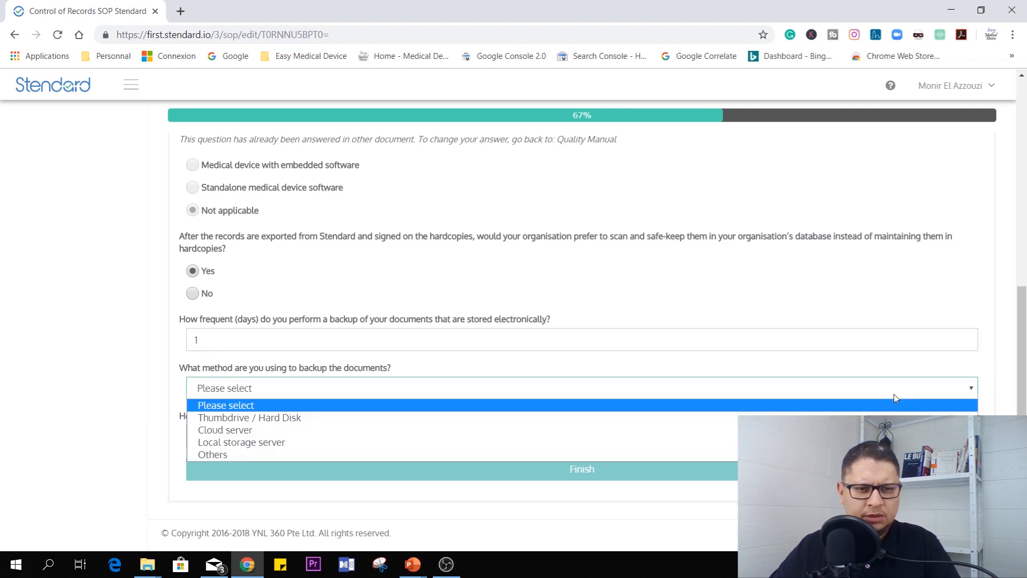
pyautogui.click(216, 443)
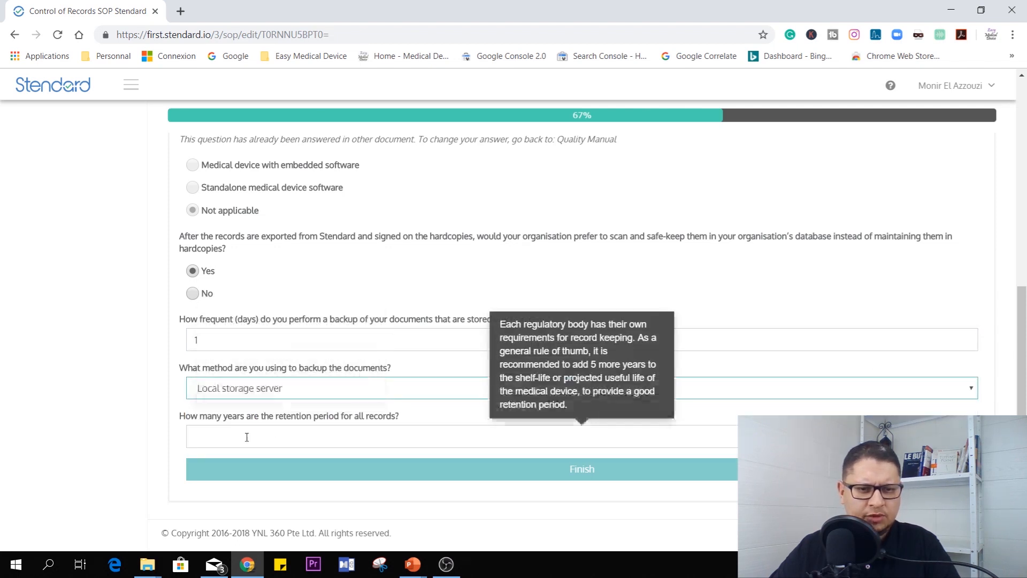
# - Set the retention period for all records to 15 years and finish the Control of Records questionnaire
pyautogui.click(329, 439)
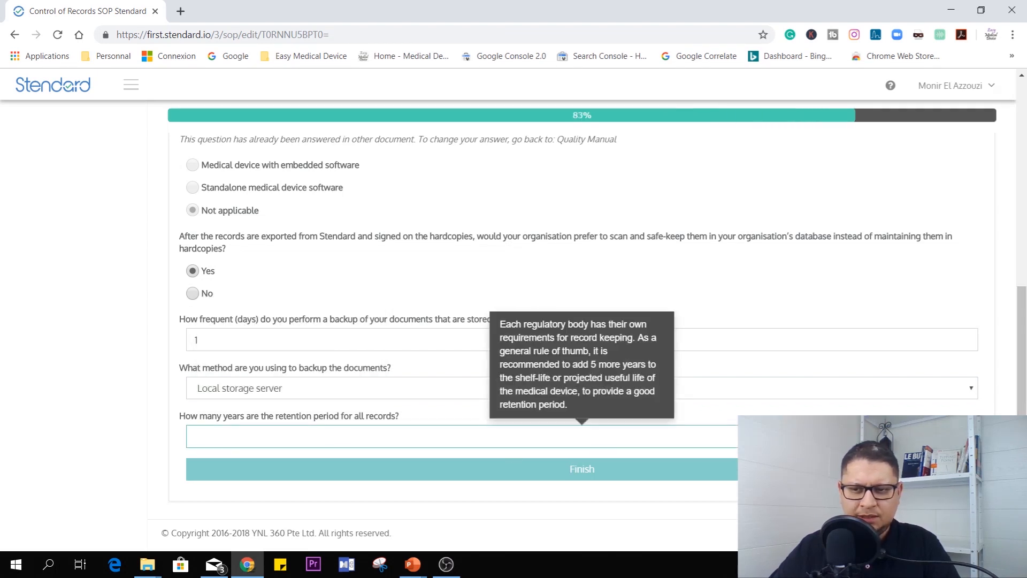
pyautogui.write('15')
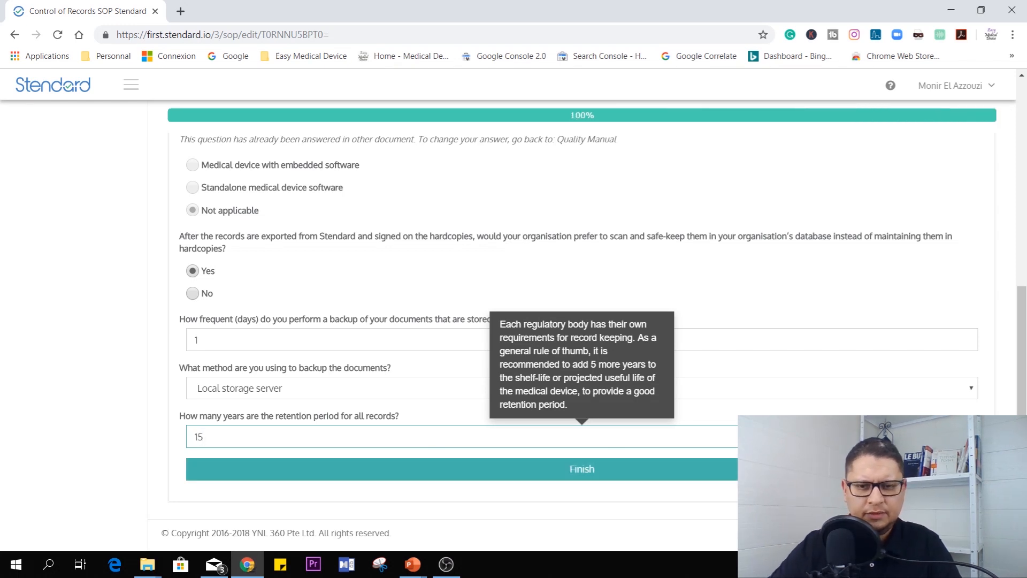
pyautogui.click(620, 471)
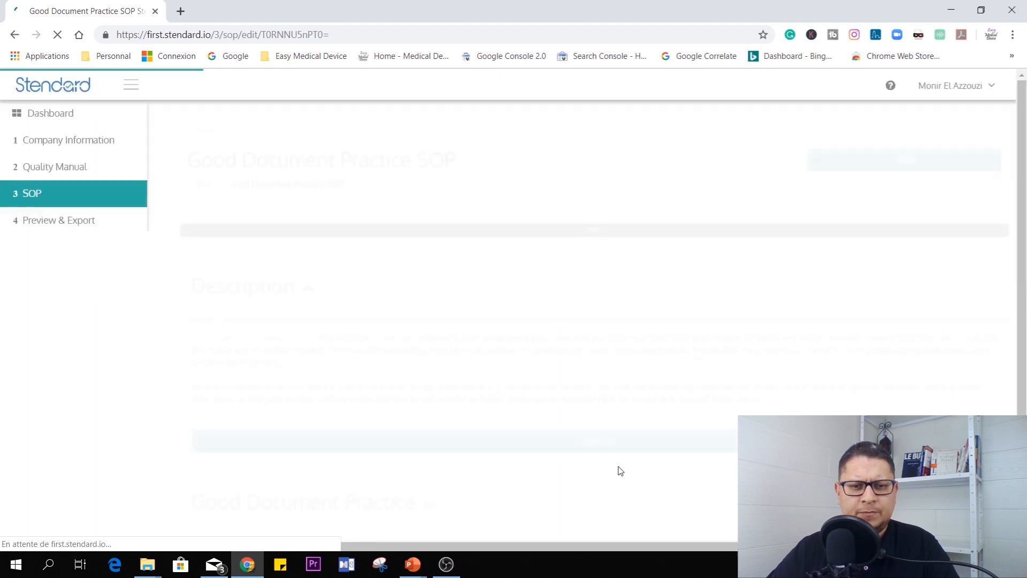
# - Complete the Good Document Practice SOP questionnaire with QA Manager as owner and QA RA as department
pyautogui.scroll(-1, 524, 368)
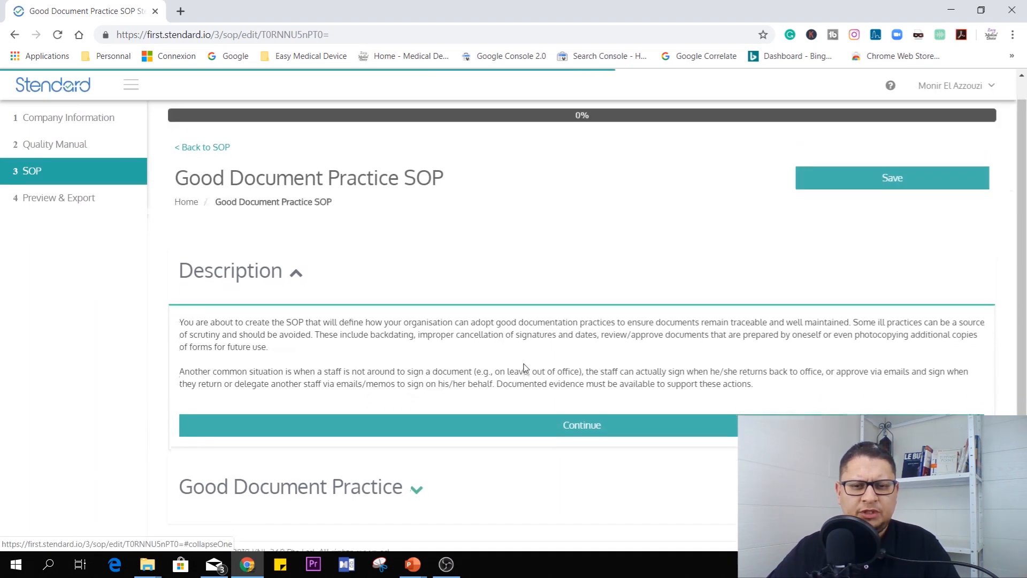
pyautogui.click(566, 420)
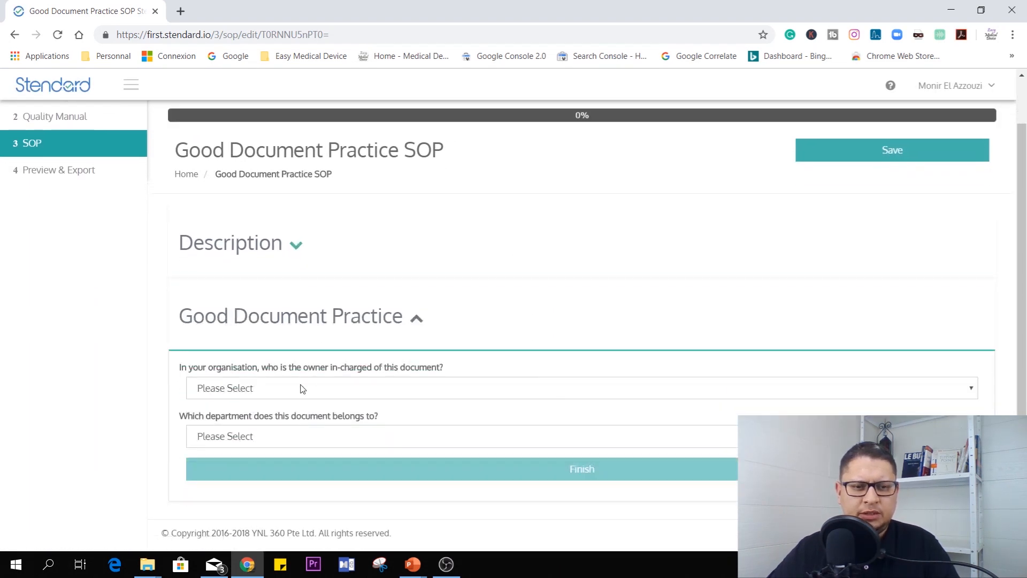
pyautogui.click(301, 389)
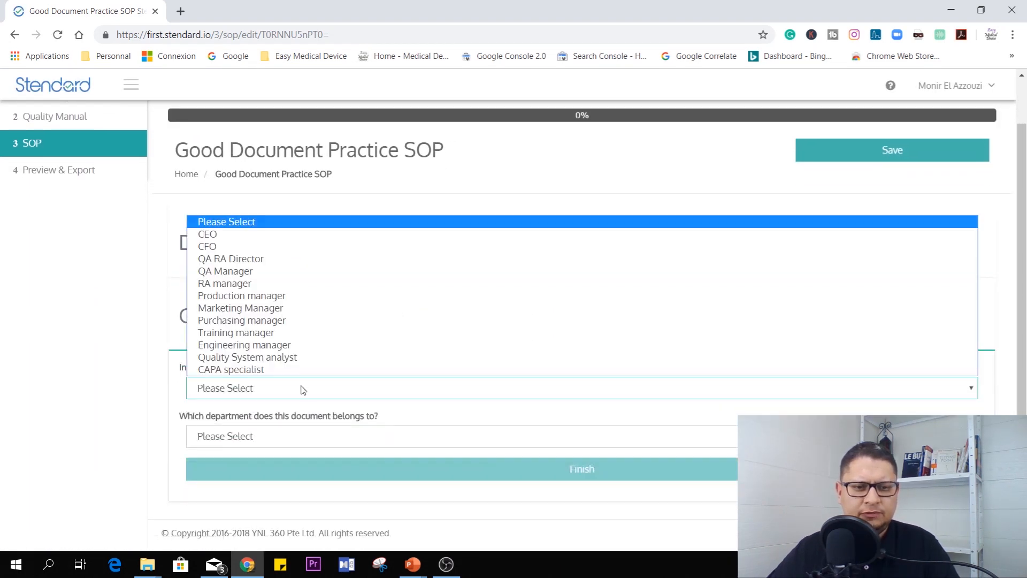
pyautogui.click(286, 271)
pyautogui.click(275, 438)
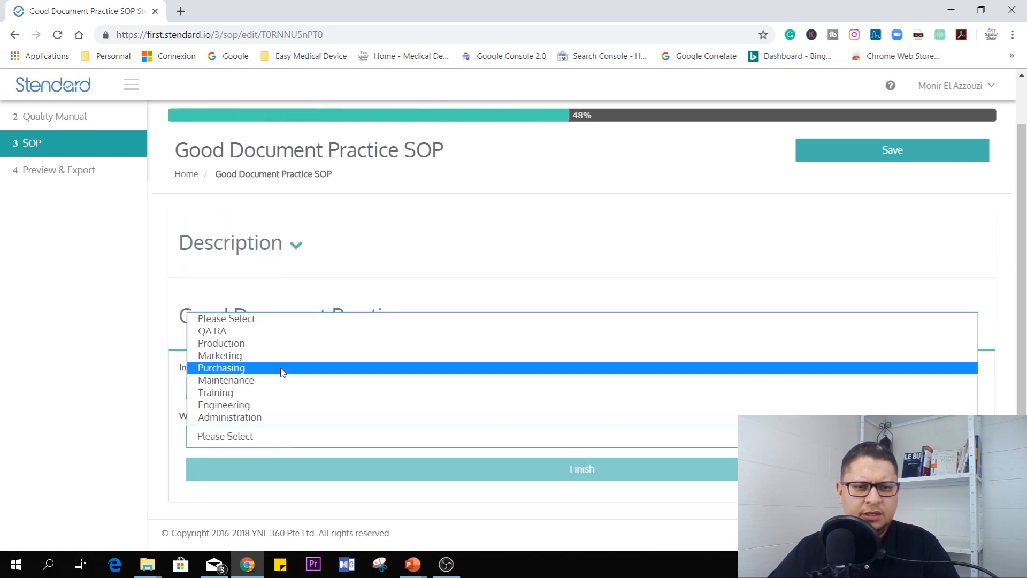
pyautogui.click(275, 332)
pyautogui.click(481, 473)
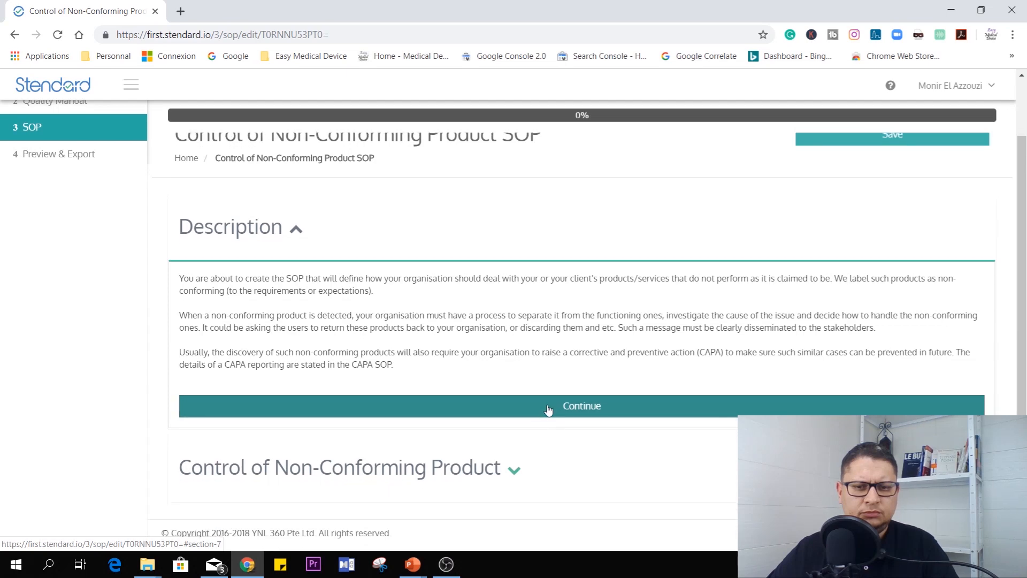
# - Complete the Control of Non-Conforming Product SOP questionnaire with QA RA Director as owner and QA RA as department
pyautogui.click(547, 409)
pyautogui.click(308, 281)
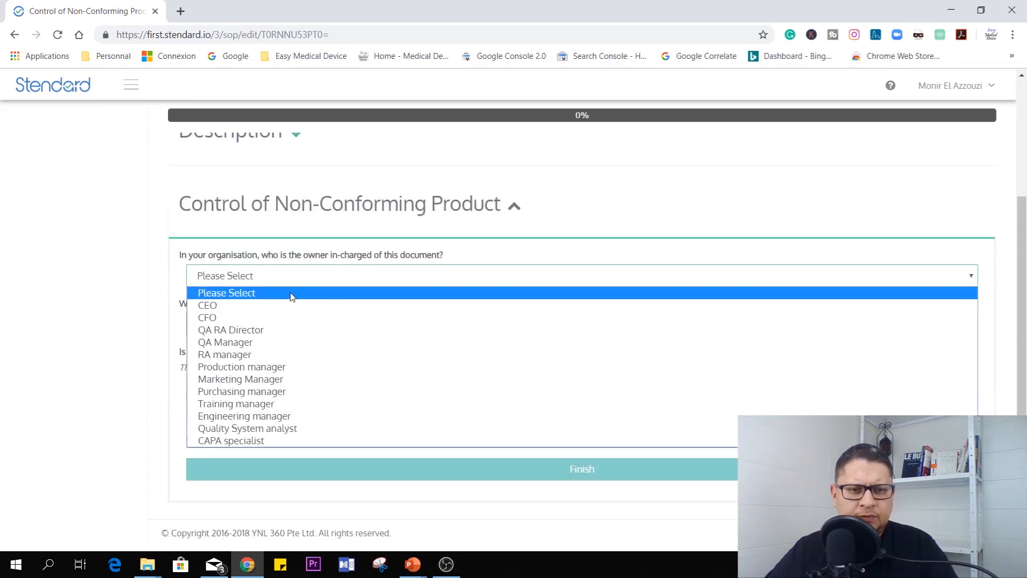
pyautogui.click(292, 330)
pyautogui.click(323, 325)
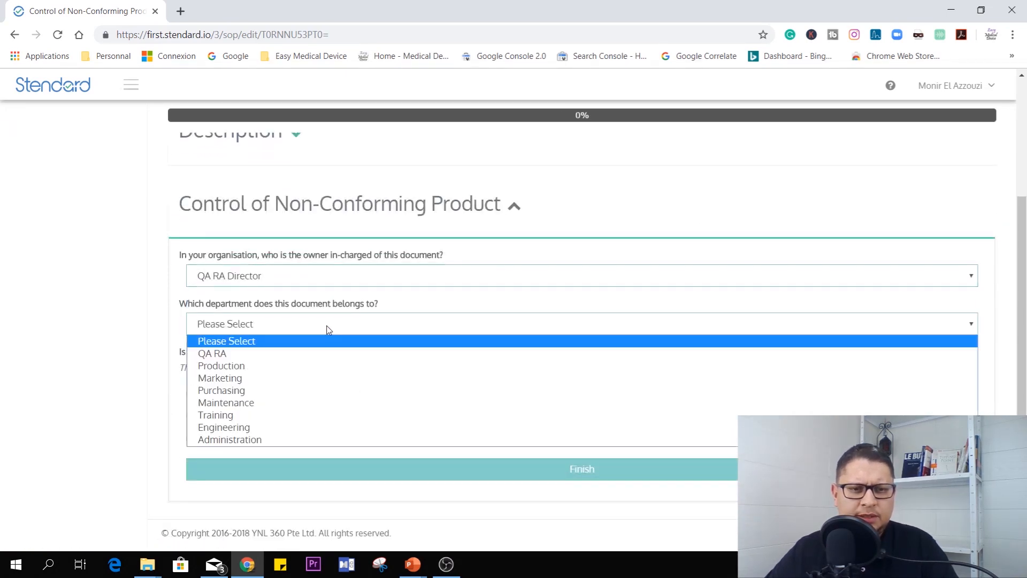
pyautogui.click(315, 353)
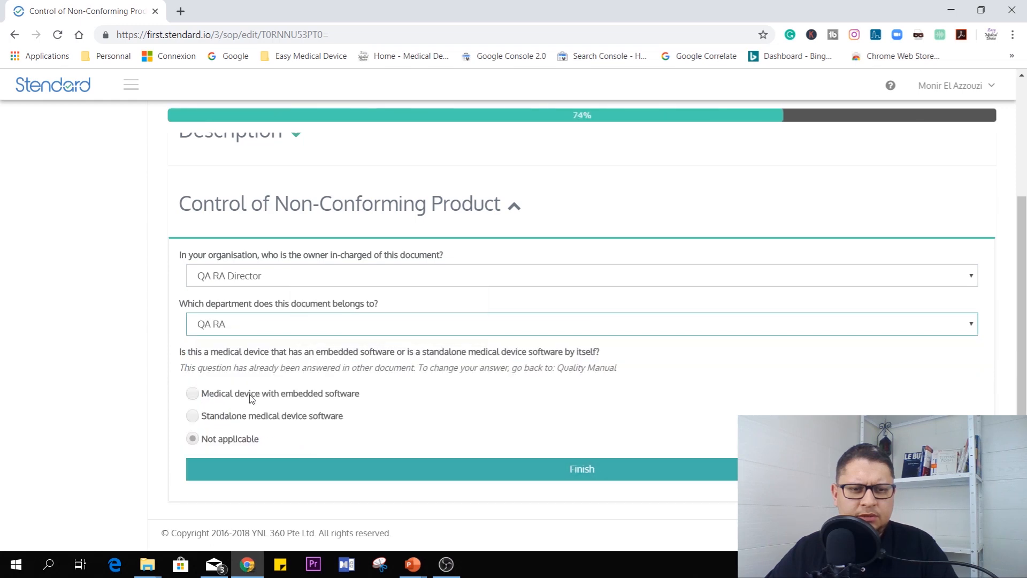
pyautogui.click(393, 476)
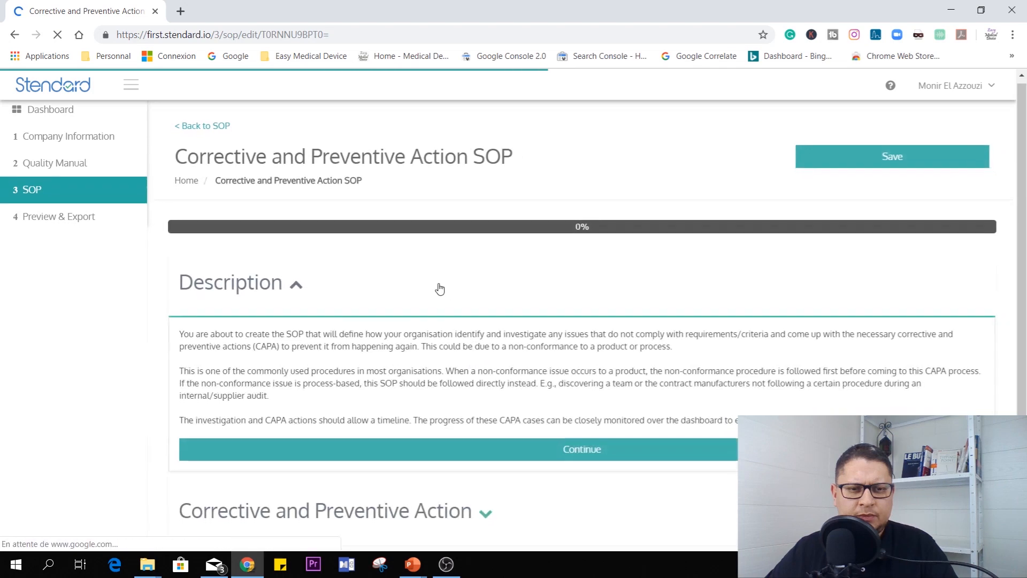
# - Assign the Corrective and Preventive Action SOP to QA Manager as owner and QA RA as department
pyautogui.click(511, 418)
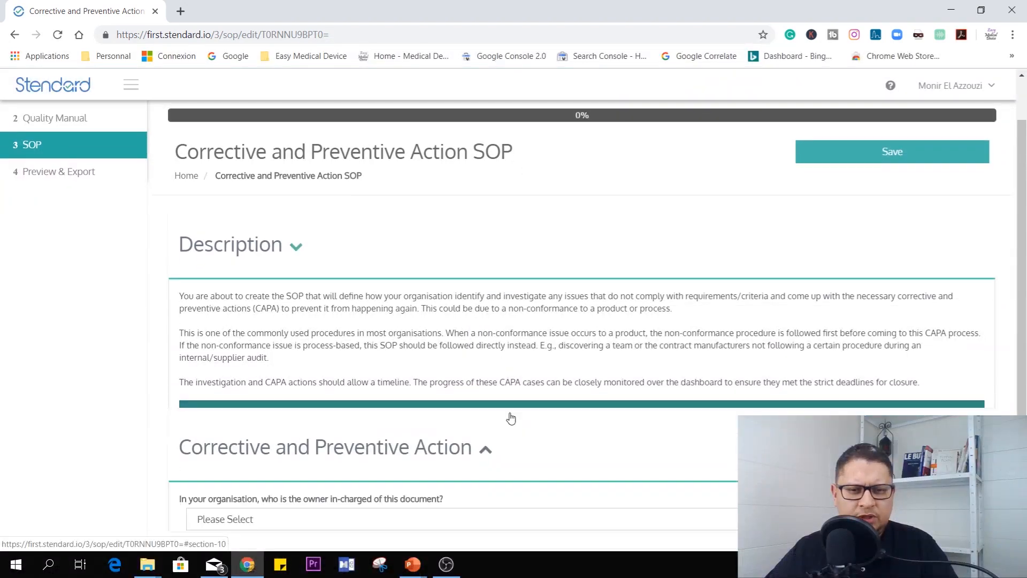
pyautogui.click(346, 251)
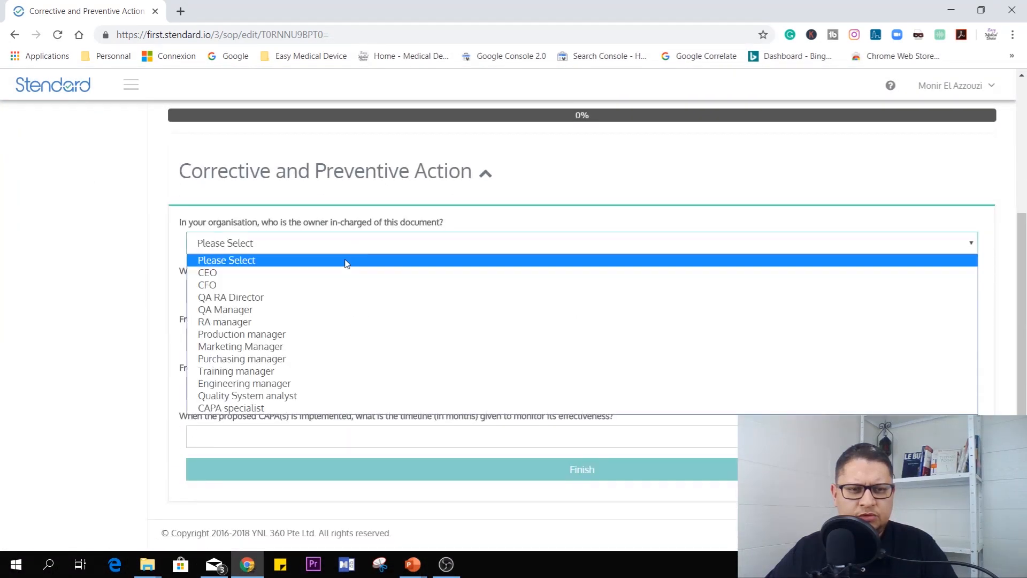
pyautogui.click(325, 309)
pyautogui.click(326, 294)
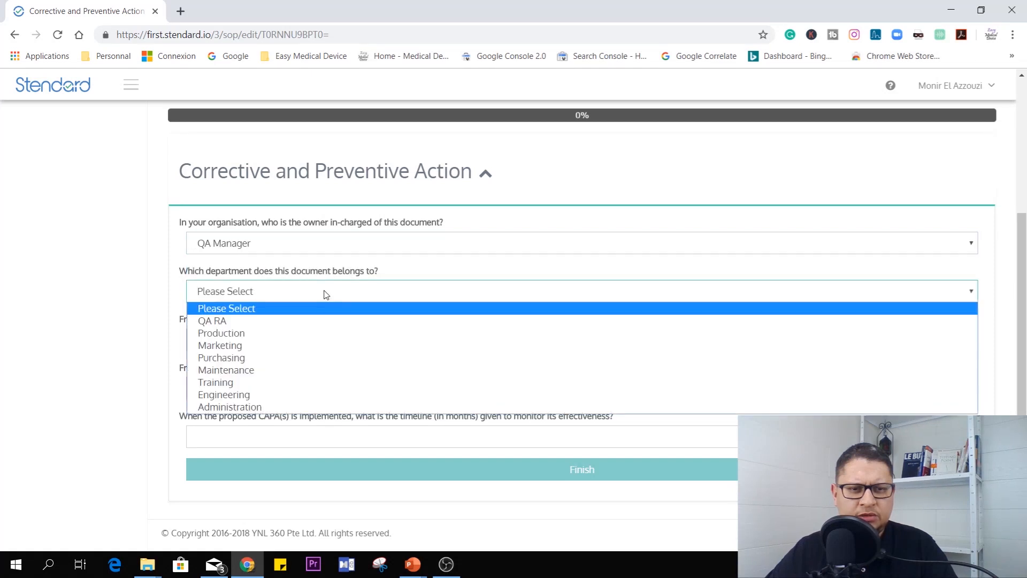
pyautogui.click(318, 322)
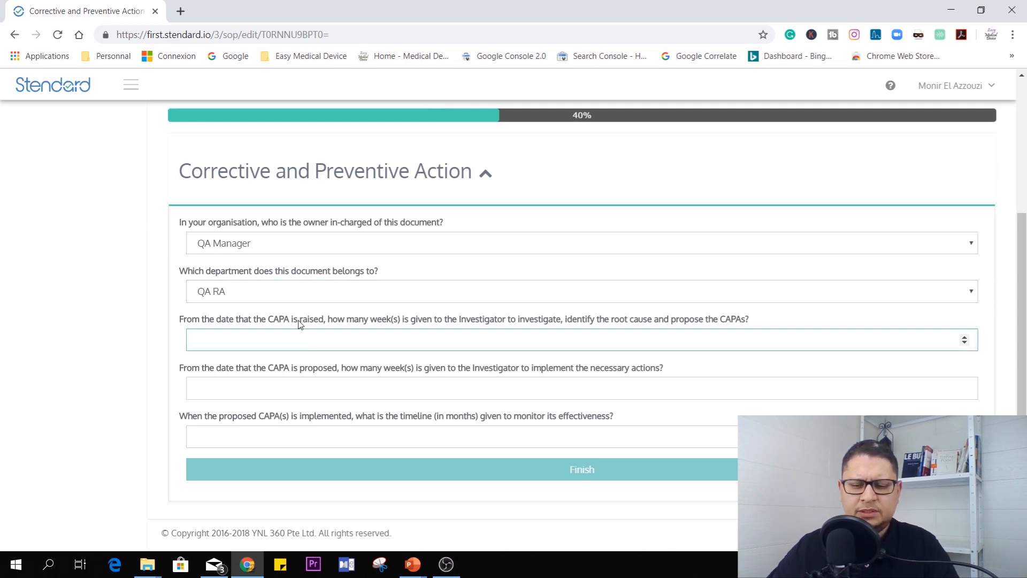
# - Set 8 weeks for CAPA investigation, 365 weeks for implementation and 6 months for effectiveness monitoring, and finish the questionnaire
pyautogui.write('60')
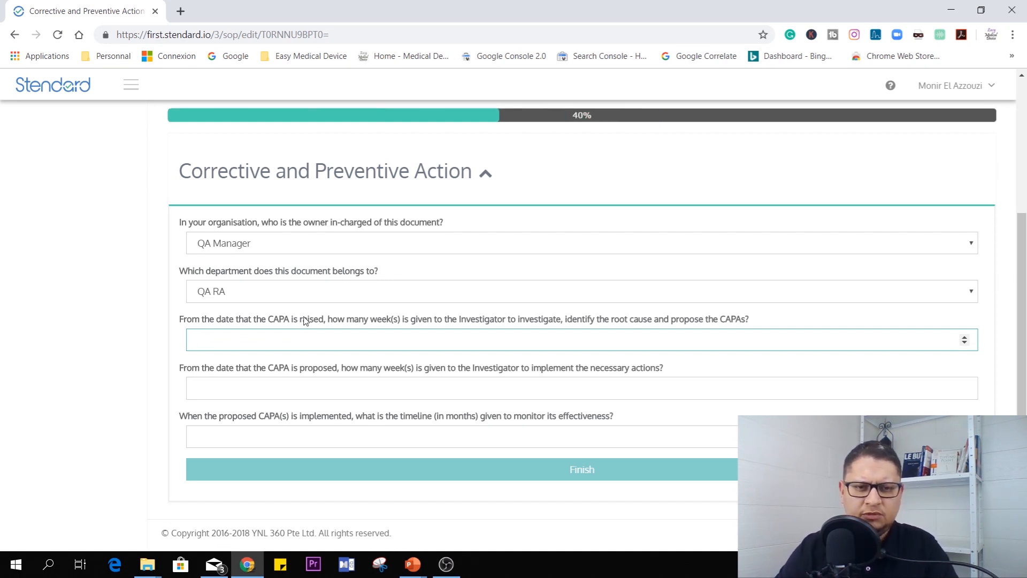
pyautogui.write('8')
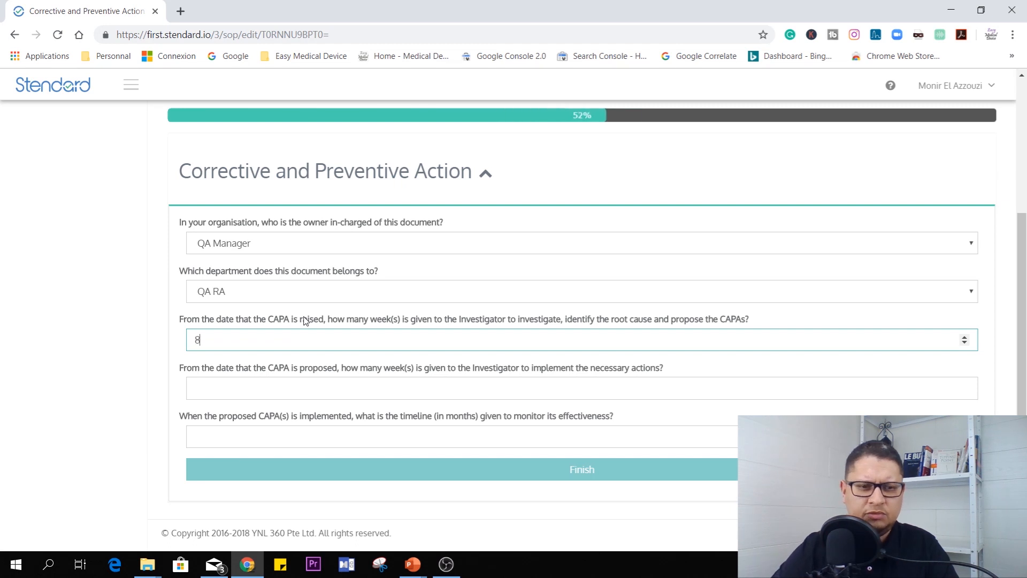
pyautogui.click(285, 390)
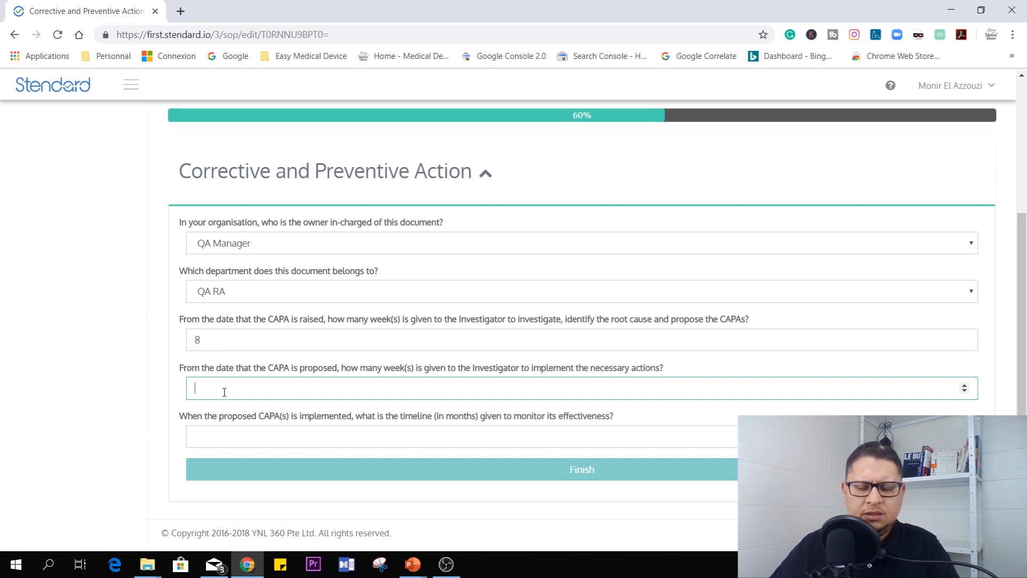
pyautogui.write('365')
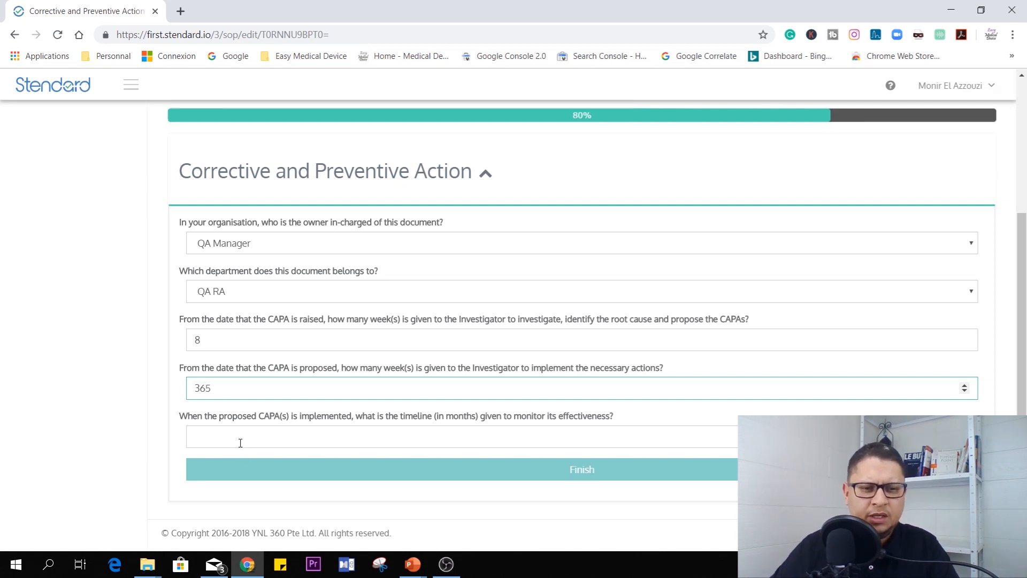
pyautogui.click(238, 438)
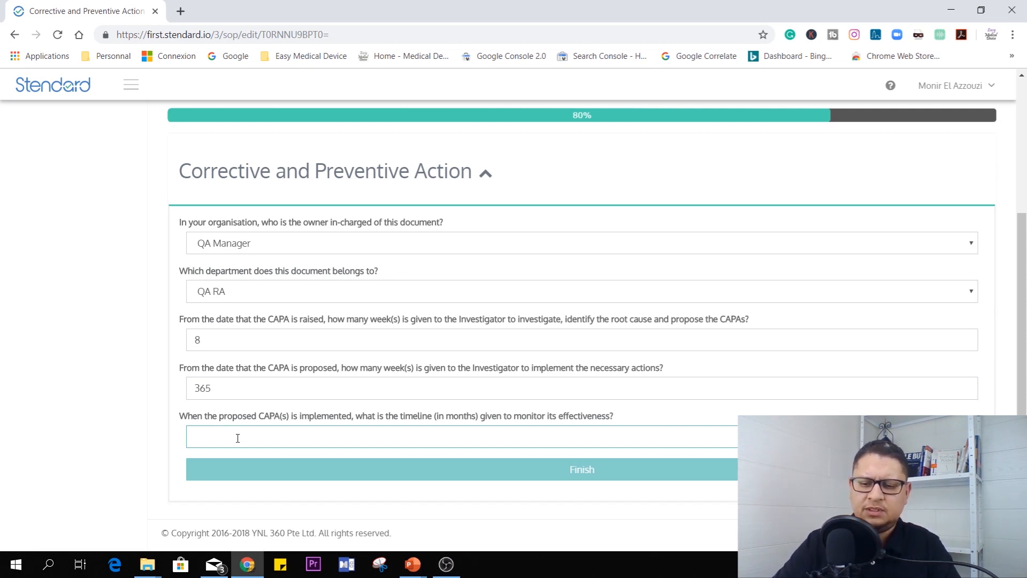
pyautogui.write('6')
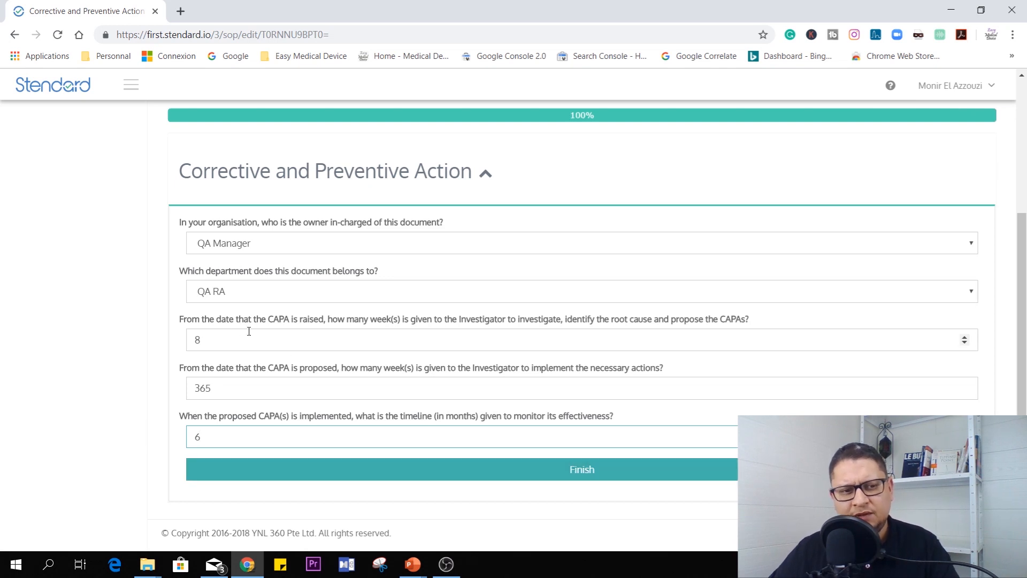
pyautogui.click(538, 474)
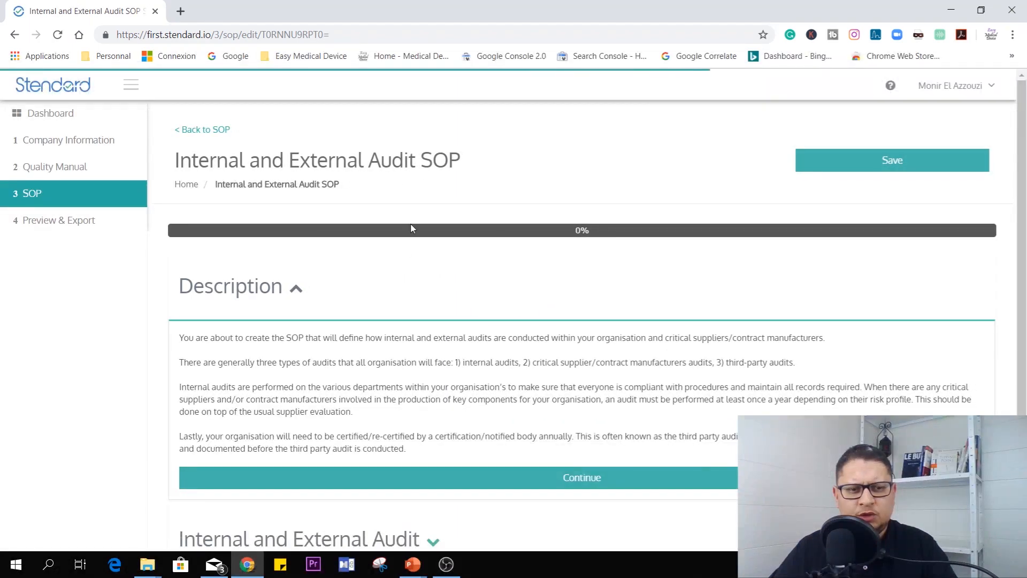
# - Complete the Internal and External Audit SOP questionnaire with RA manager as owner and QA RA as department
pyautogui.scroll(-2, 420, 307)
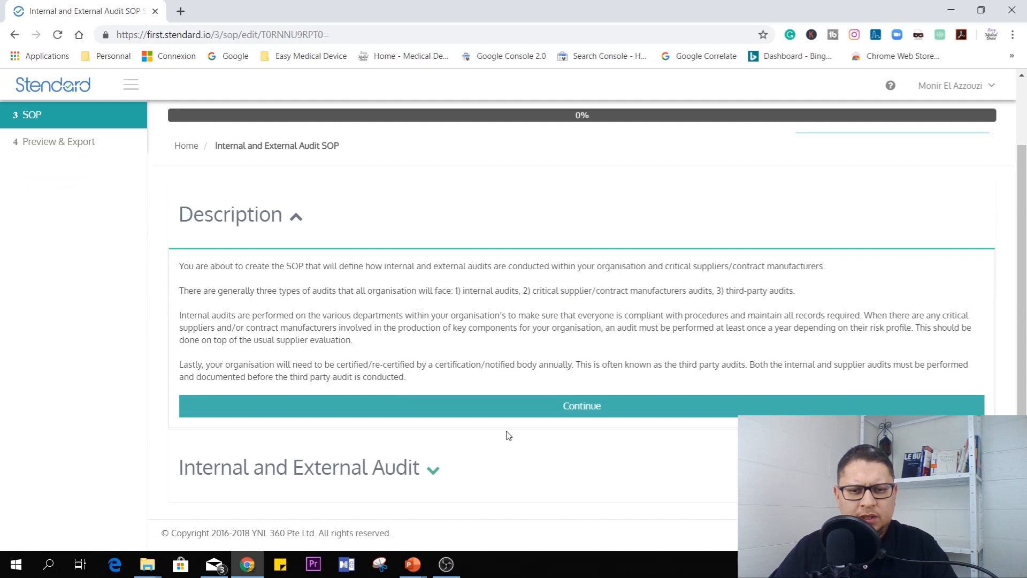
pyautogui.click(506, 408)
pyautogui.click(307, 388)
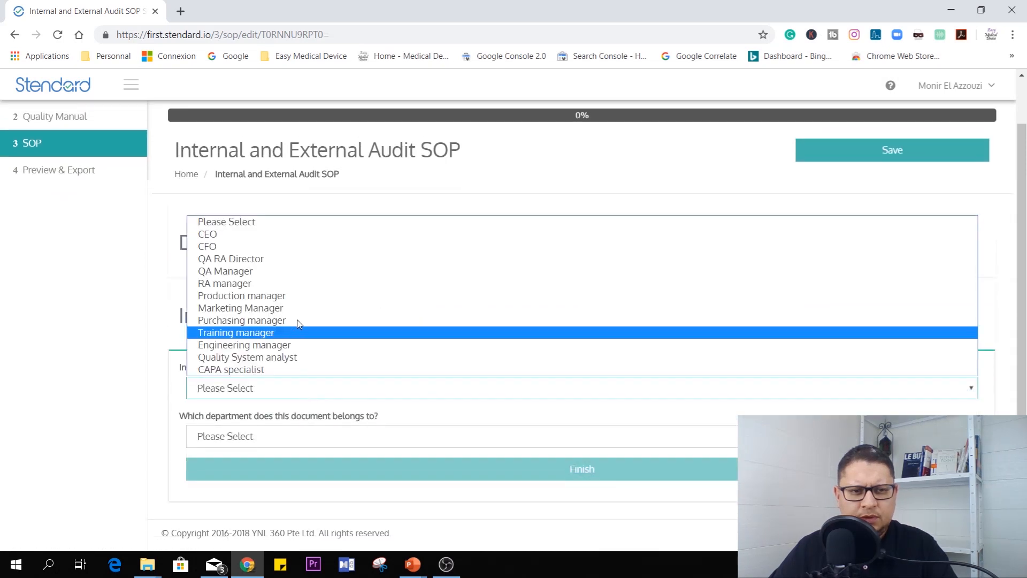
pyautogui.click(279, 284)
pyautogui.click(308, 434)
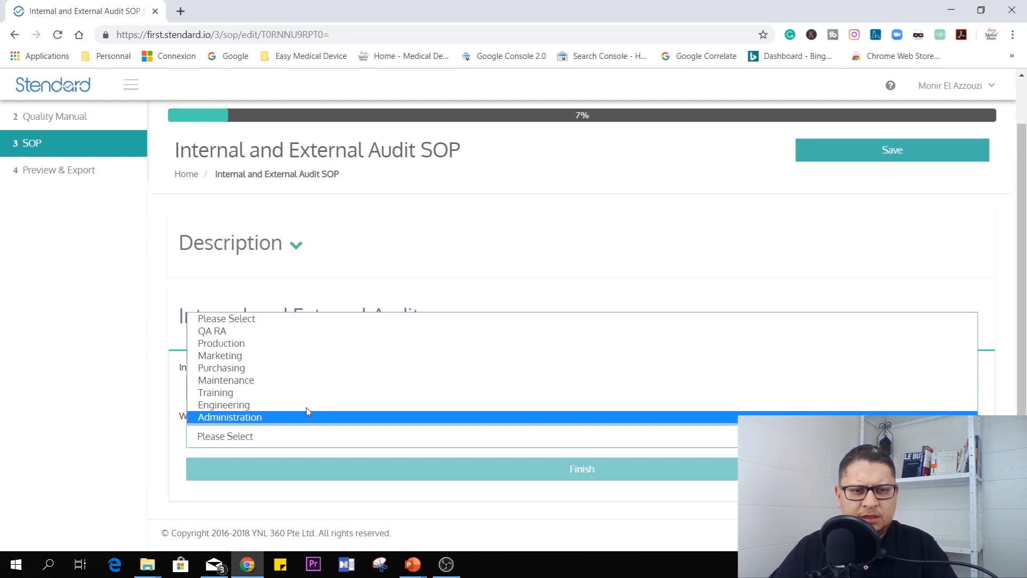
pyautogui.click(292, 333)
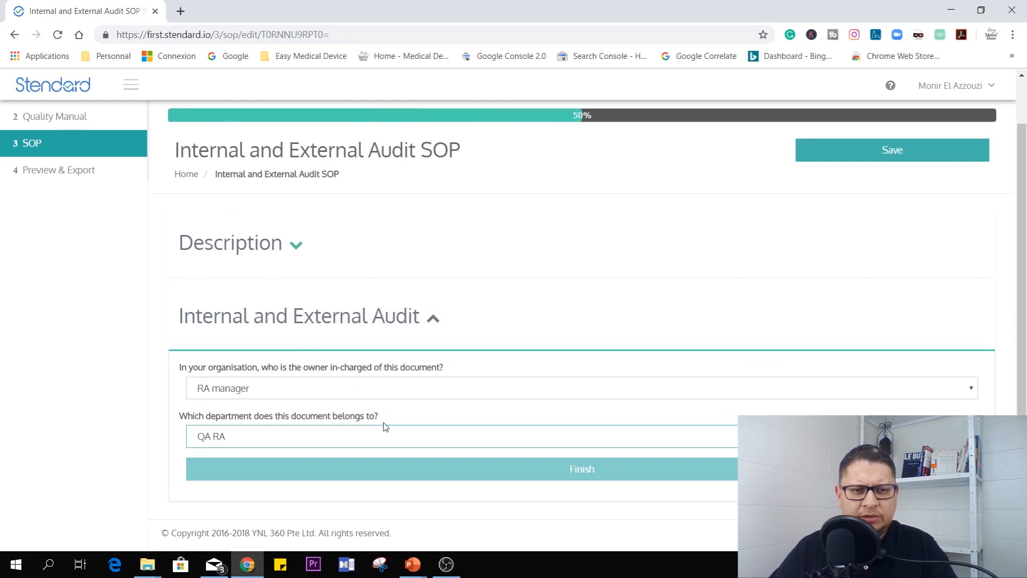
pyautogui.click(486, 471)
# - Complete the Adverse Event Reporting SOP questionnaire with QA RA Director as owner, QA RA as department and Europe as market
pyautogui.click(584, 465)
pyautogui.click(582, 232)
pyautogui.click(224, 261)
pyautogui.click(581, 279)
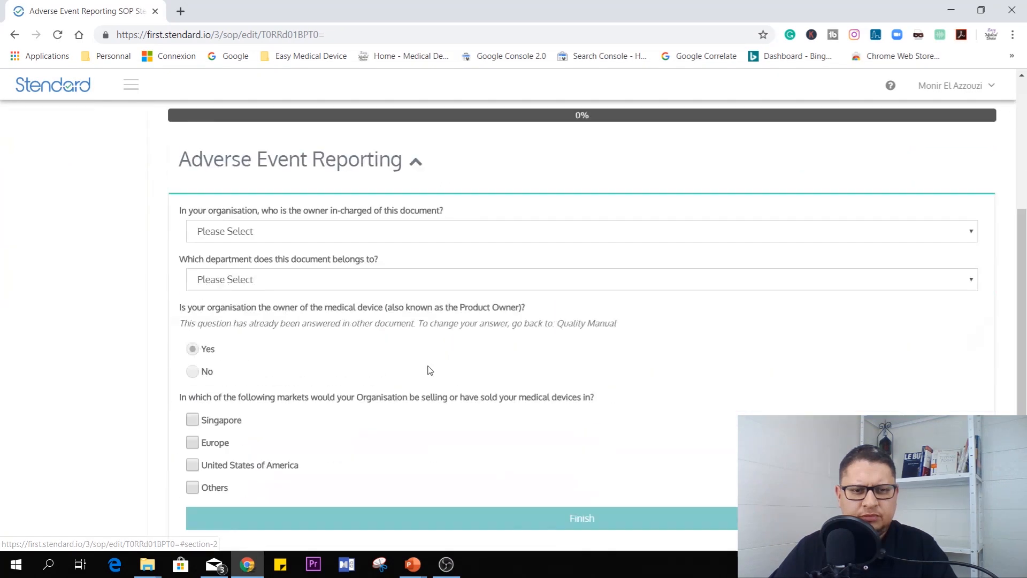
pyautogui.click(211, 308)
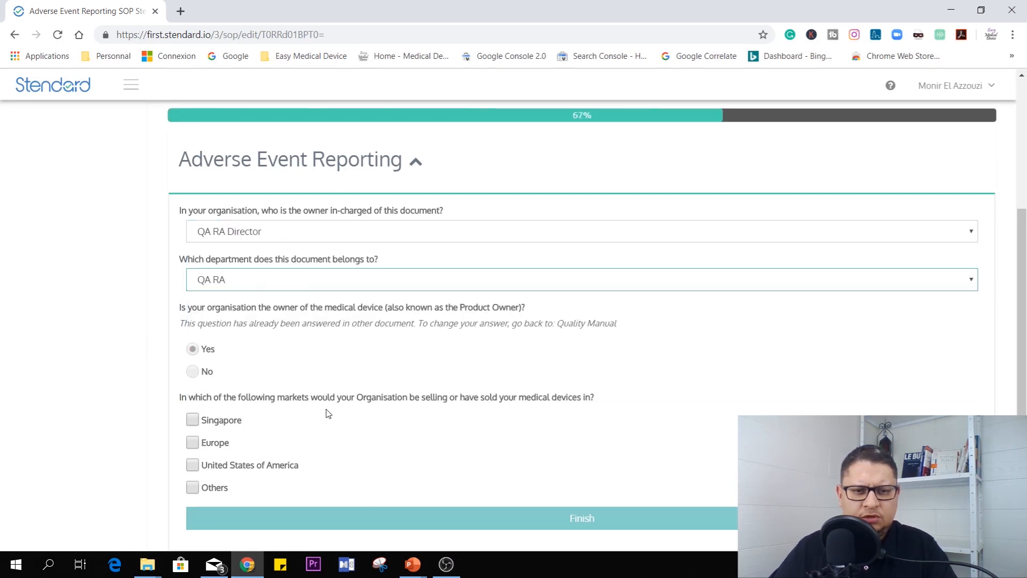
pyautogui.click(214, 442)
pyautogui.click(578, 472)
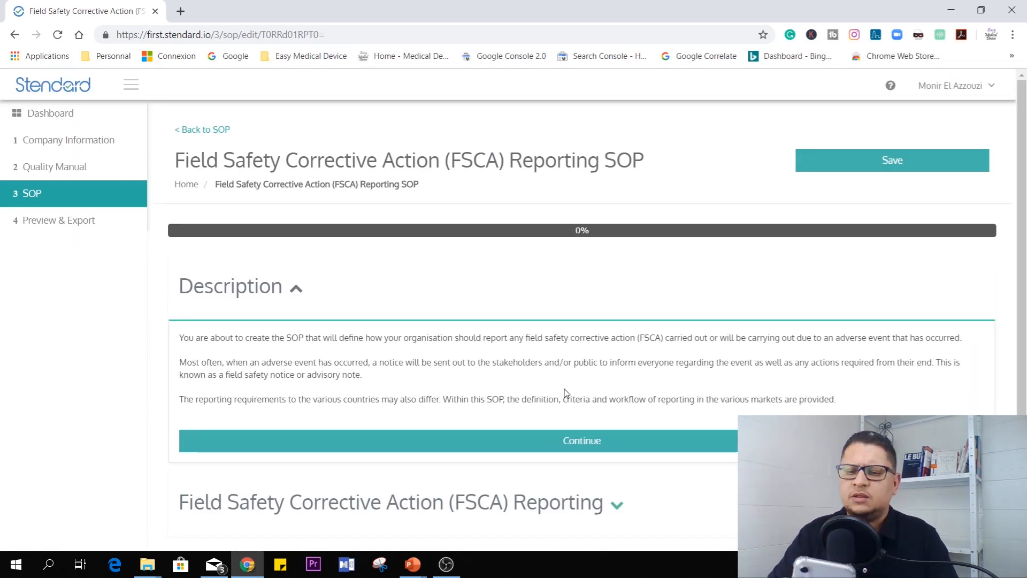
# - Complete the Field Safety Corrective Action (FSCA) Reporting SOP questionnaire with QA RA Director as owner
pyautogui.click(567, 440)
pyautogui.click(321, 232)
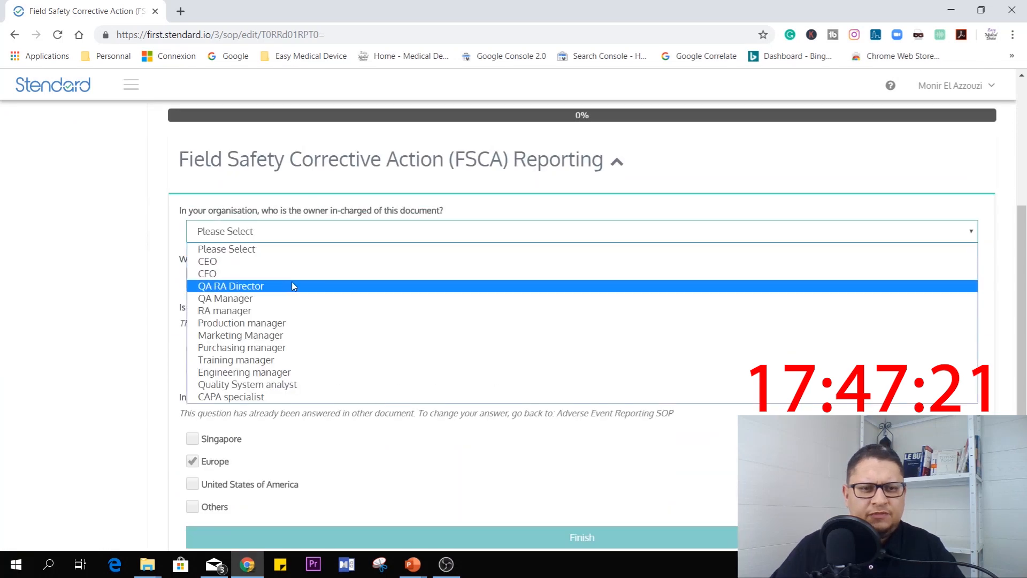
pyautogui.click(292, 286)
pyautogui.click(326, 537)
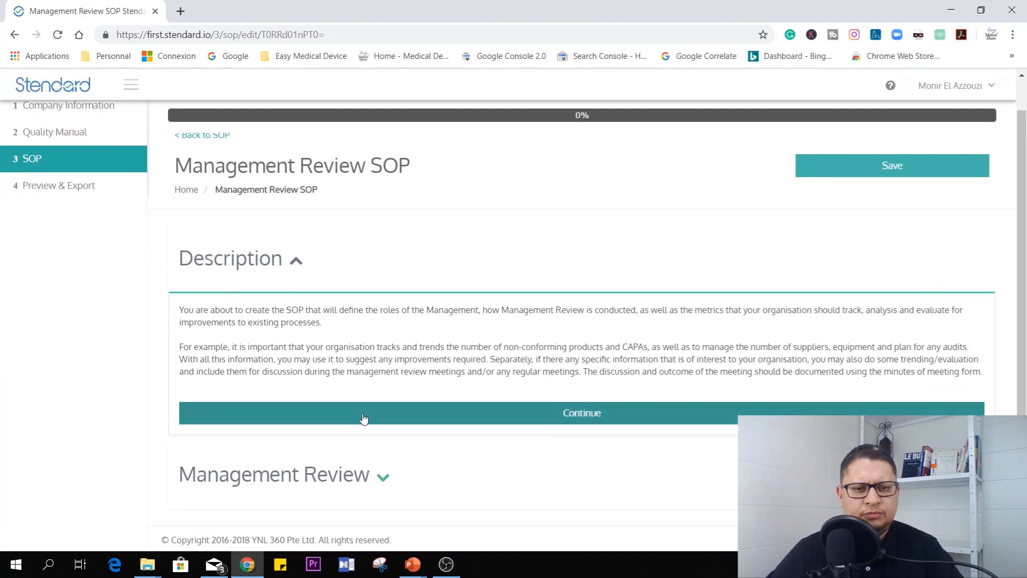
# - Complete the Management Review SOP questionnaire with QA RA as department and 4 management review meetings a year
pyautogui.click(362, 415)
pyautogui.click(257, 231)
pyautogui.click(256, 287)
pyautogui.scroll(-3, 289, 363)
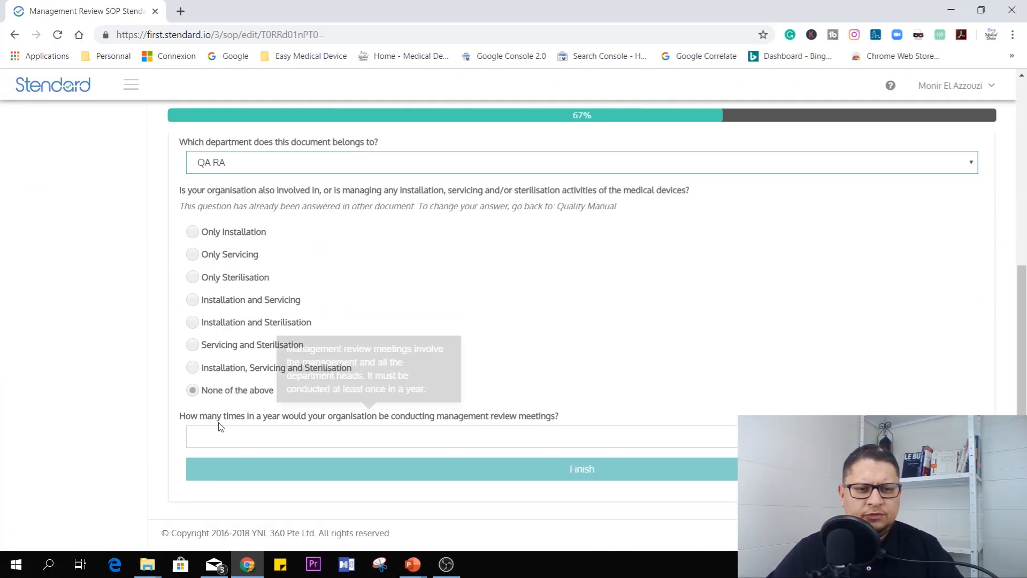
pyautogui.click(356, 435)
pyautogui.write('4')
pyautogui.click(428, 469)
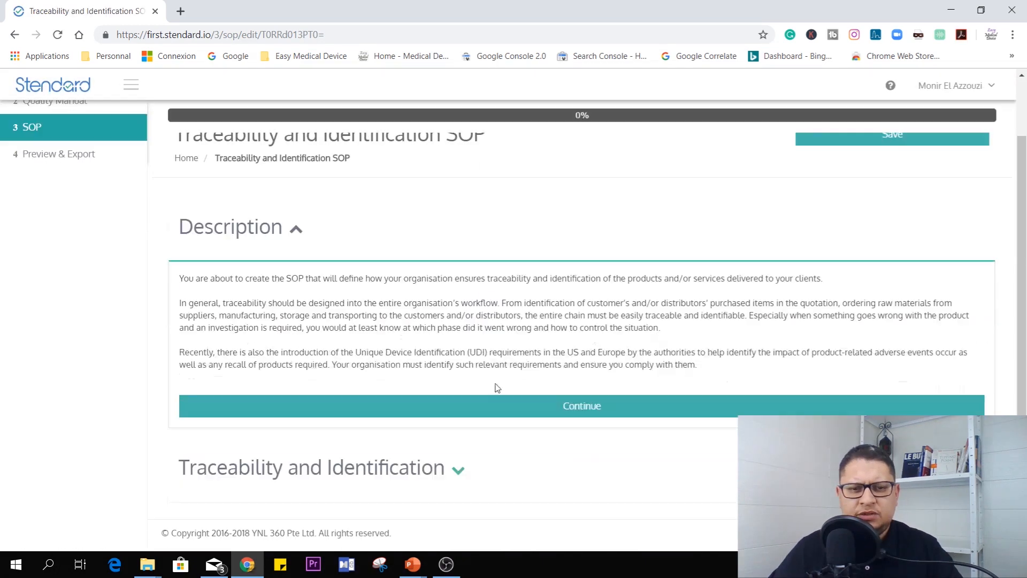
# - Complete the Traceability and Identification SOP questionnaire by choosing its owner and department
pyautogui.click(580, 409)
pyautogui.click(244, 297)
pyautogui.click(241, 389)
pyautogui.click(246, 343)
pyautogui.click(246, 387)
pyautogui.click(424, 468)
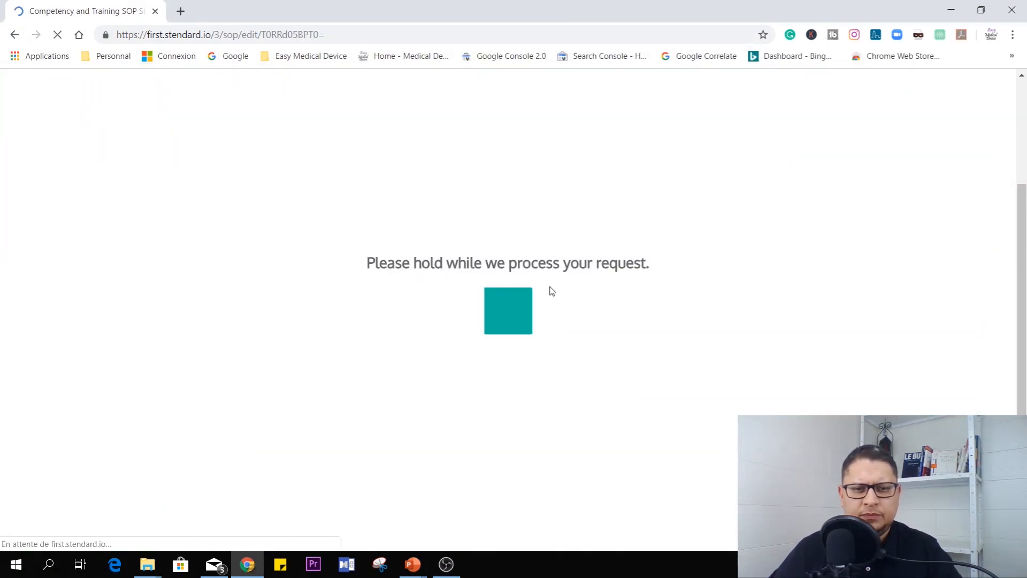
# - Complete the Competency and Training SOP questionnaire by choosing its owner and department
pyautogui.click(498, 405)
pyautogui.click(246, 389)
pyautogui.click(246, 330)
pyautogui.click(246, 435)
pyautogui.click(265, 392)
pyautogui.click(442, 467)
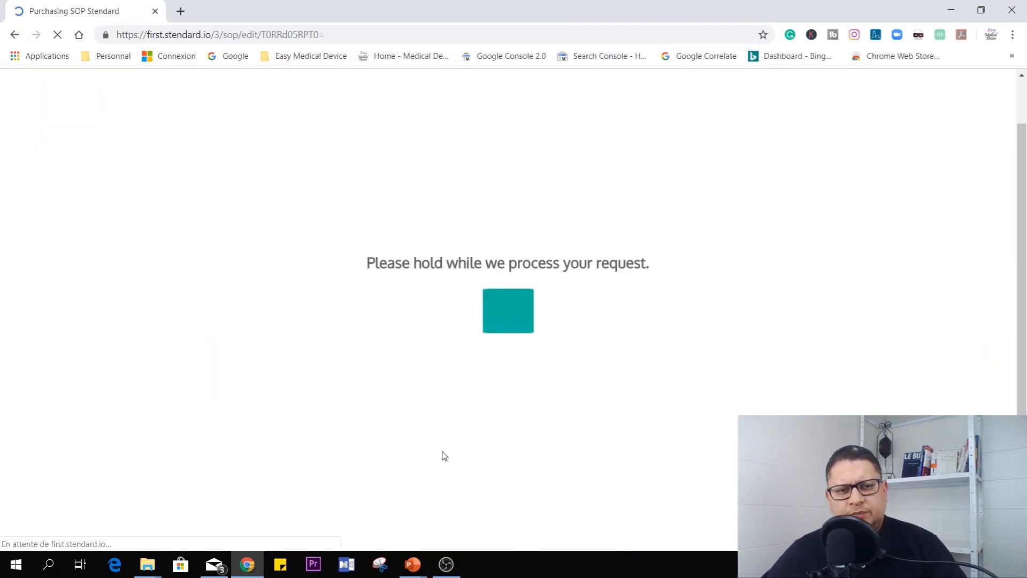
# - Complete the Purchasing SOP questionnaire with an owner, Purchasing as department and CEO as approver for purchases
pyautogui.click(246, 231)
pyautogui.click(246, 346)
pyautogui.click(246, 280)
pyautogui.click(243, 337)
pyautogui.scroll(-3, 264, 318)
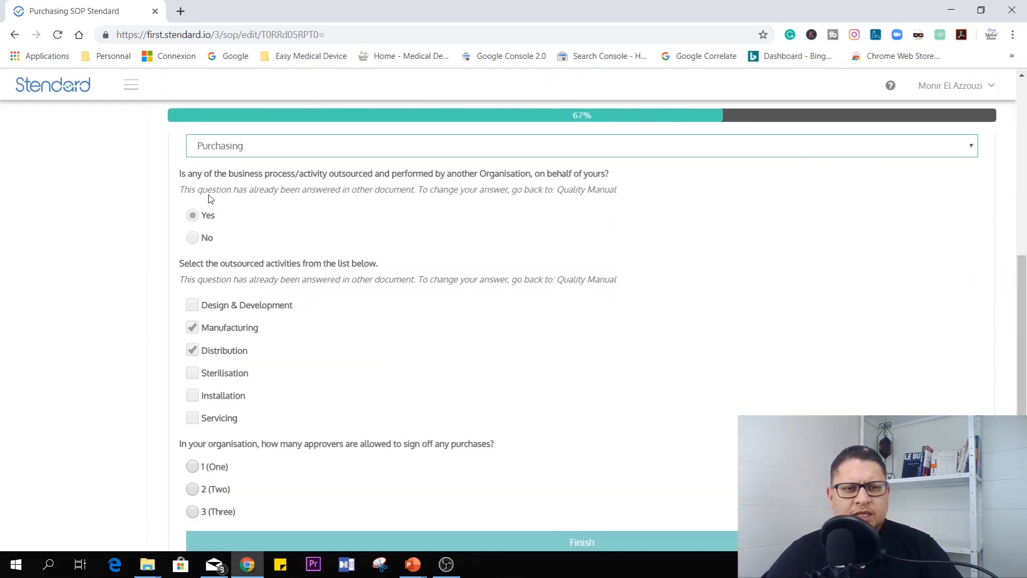
pyautogui.scroll(-2, 190, 395)
pyautogui.click(193, 394)
pyautogui.click(516, 488)
pyautogui.write('CEO')
pyautogui.click(534, 517)
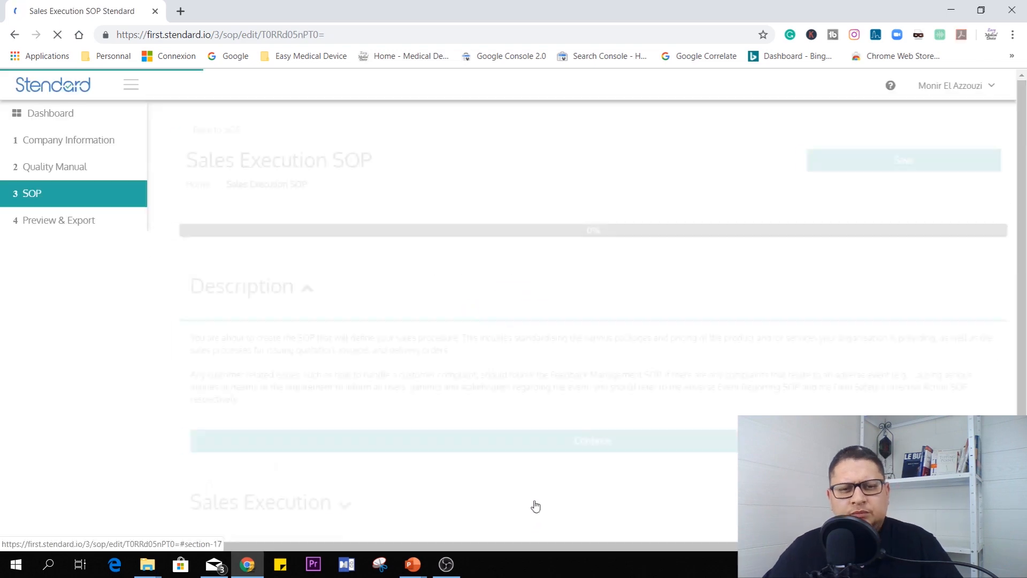
# - Complete the Sales Execution SOP questionnaire with Marketing Manager as owner, Marketing as department and a sales quotation approver
pyautogui.scroll(-1, 458, 412)
pyautogui.click(375, 339)
pyautogui.click(326, 442)
pyautogui.click(326, 388)
pyautogui.click(325, 442)
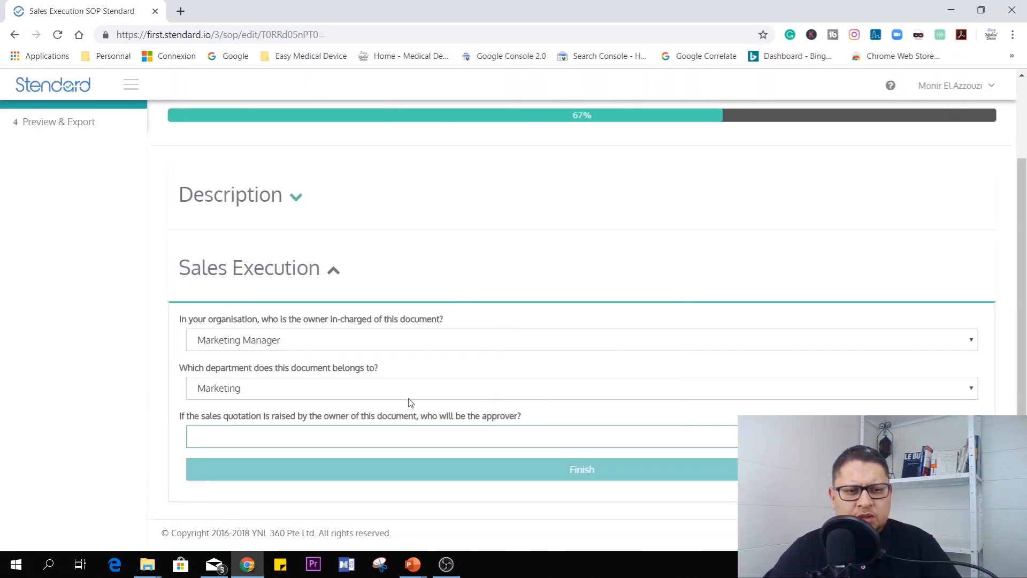
pyautogui.click(508, 465)
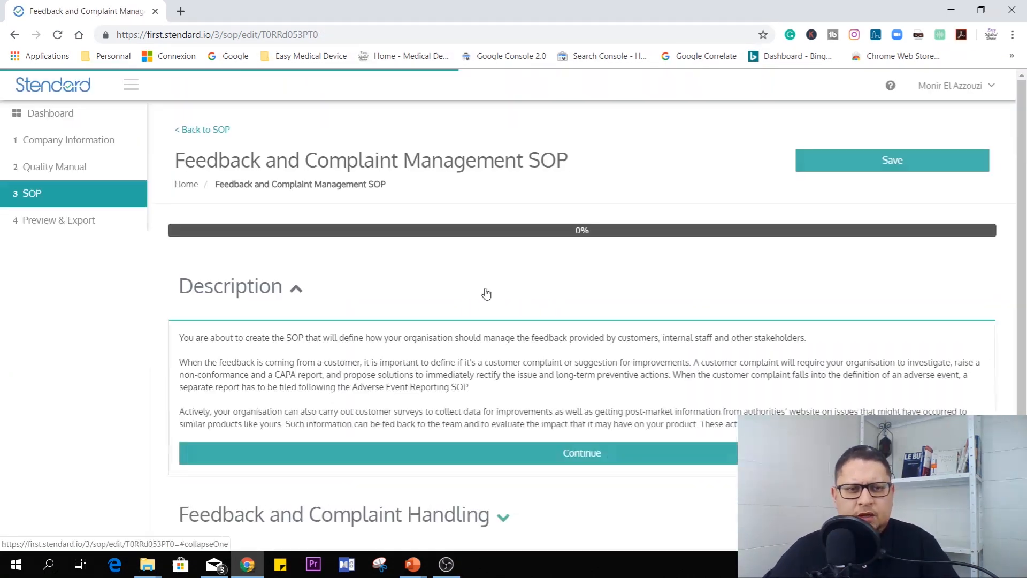
# - Complete the Feedback and Complaint Management SOP questionnaire by choosing the document owner and department
pyautogui.click(534, 452)
pyautogui.click(353, 388)
pyautogui.click(307, 272)
pyautogui.click(452, 470)
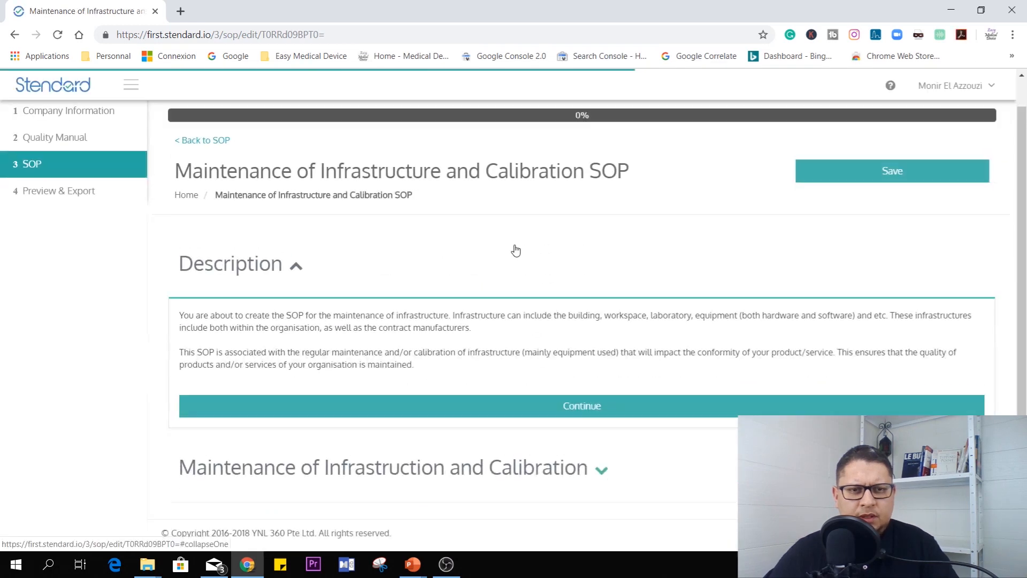
# - Complete the Maintenance of Infrastructure and Calibration SOP questionnaire with Engineering manager as owner, a department and No for in-house calibration
pyautogui.click(525, 409)
pyautogui.click(348, 323)
pyautogui.click(328, 455)
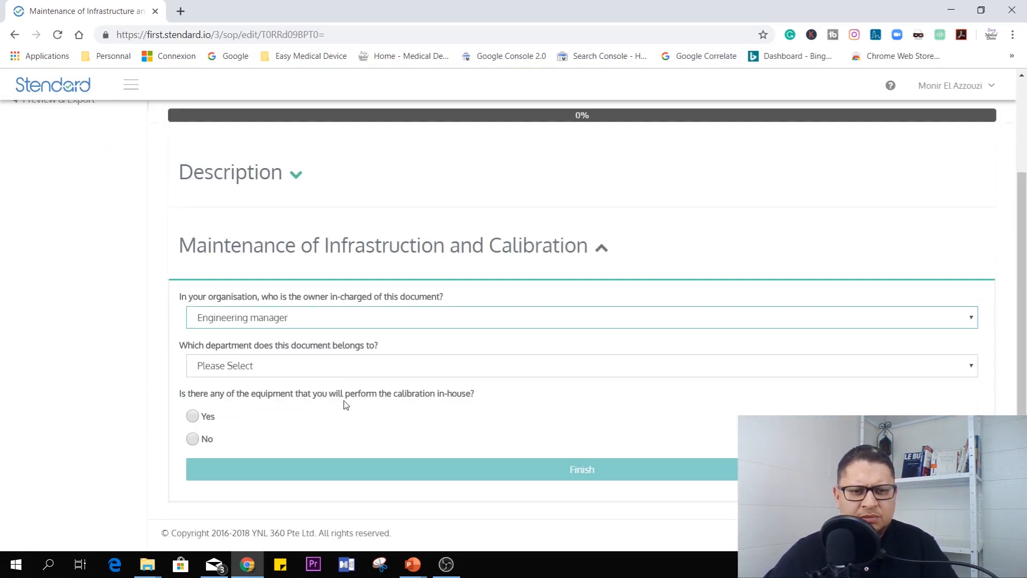
pyautogui.click(326, 365)
pyautogui.click(303, 468)
pyautogui.click(192, 438)
pyautogui.click(368, 469)
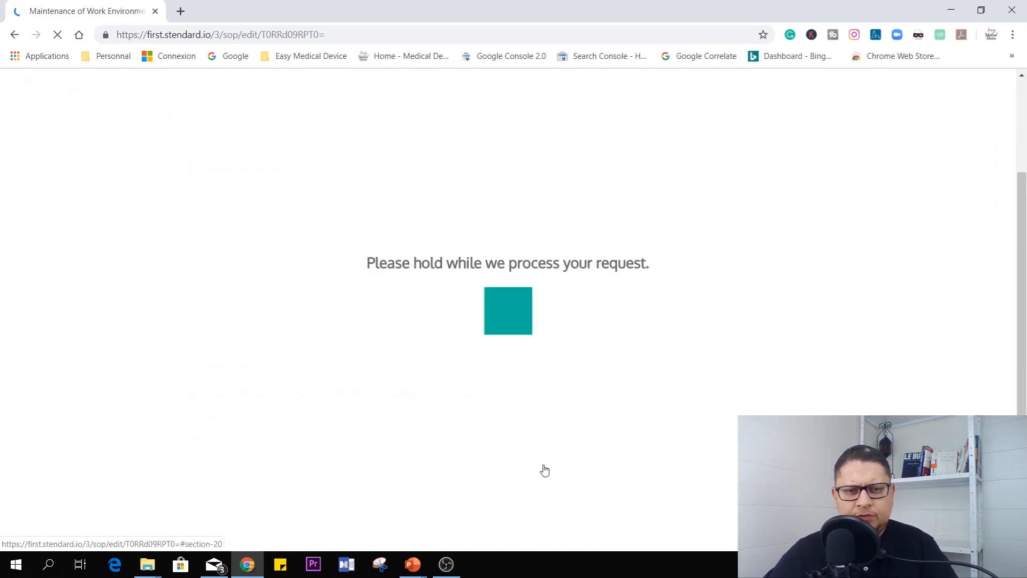
# - Complete the Maintenance of Work Environment SOP questionnaire by choosing its owner and department
pyautogui.click(483, 429)
pyautogui.click(310, 388)
pyautogui.click(307, 344)
pyautogui.click(344, 439)
pyautogui.click(344, 380)
pyautogui.click(588, 473)
# - Complete the Design Control SOP questionnaire with Engineering manager as owner and Engineering as department
pyautogui.click(582, 435)
pyautogui.click(347, 297)
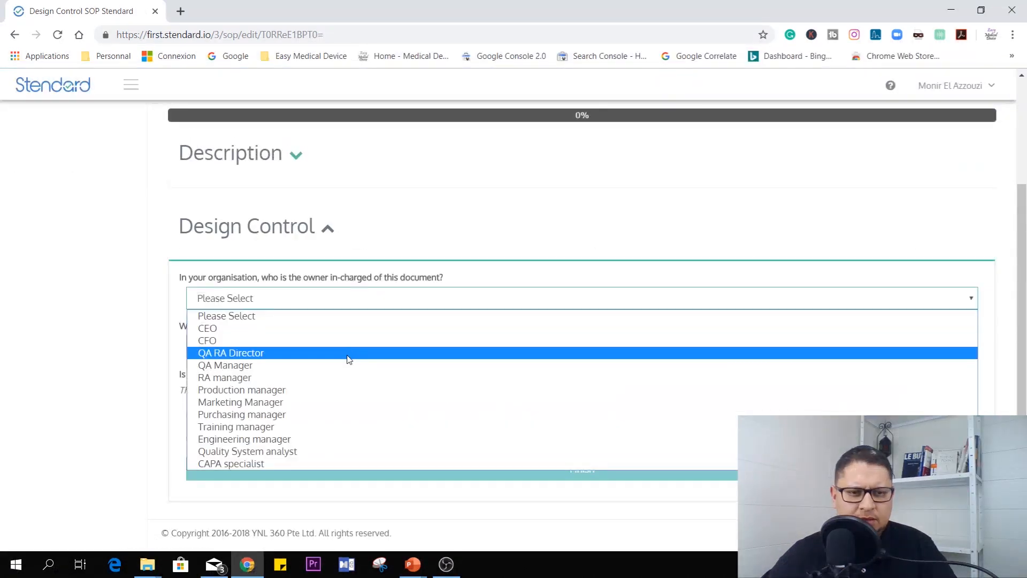
pyautogui.click(331, 440)
pyautogui.click(315, 449)
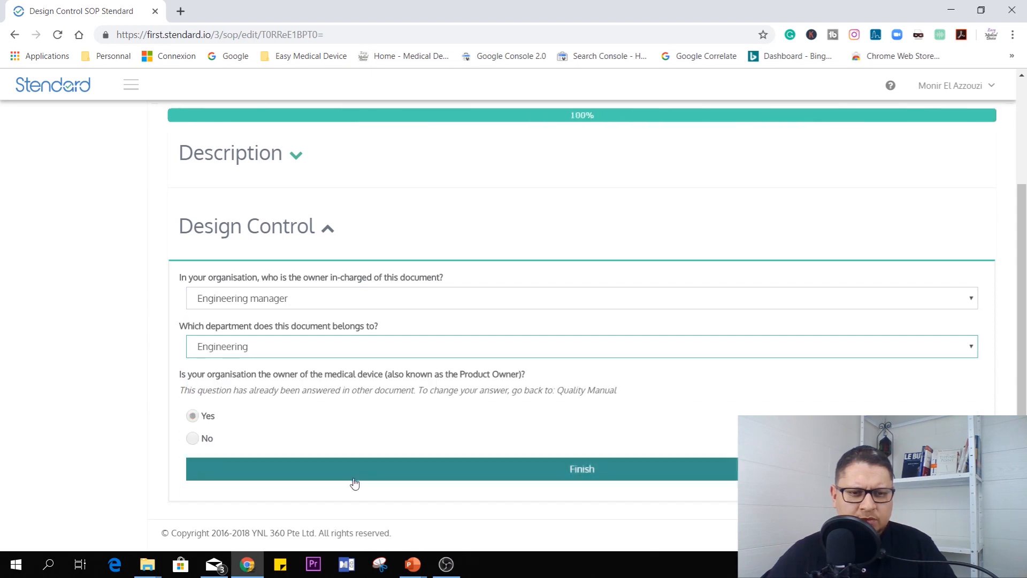
pyautogui.click(321, 469)
# - Complete the SOP questionnaire that follows Design Control by choosing its owner and department
pyautogui.click(374, 405)
pyautogui.click(369, 388)
pyautogui.click(321, 344)
pyautogui.click(320, 436)
pyautogui.click(325, 401)
pyautogui.click(374, 466)
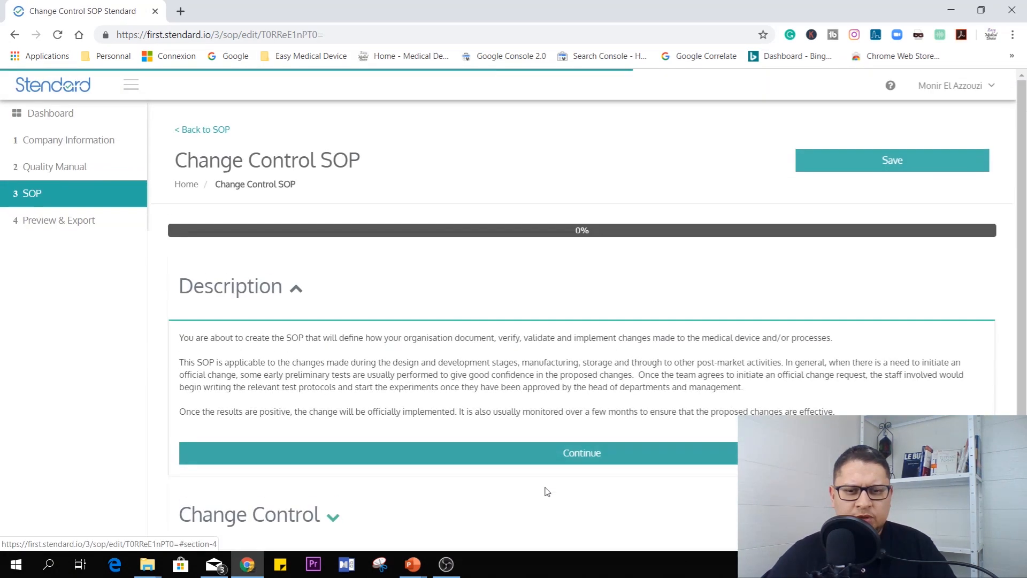
# - Complete the Change Control SOP questionnaire by choosing its owner and department
pyautogui.click(582, 452)
pyautogui.click(331, 275)
pyautogui.click(311, 300)
pyautogui.click(320, 323)
pyautogui.click(300, 348)
pyautogui.click(219, 469)
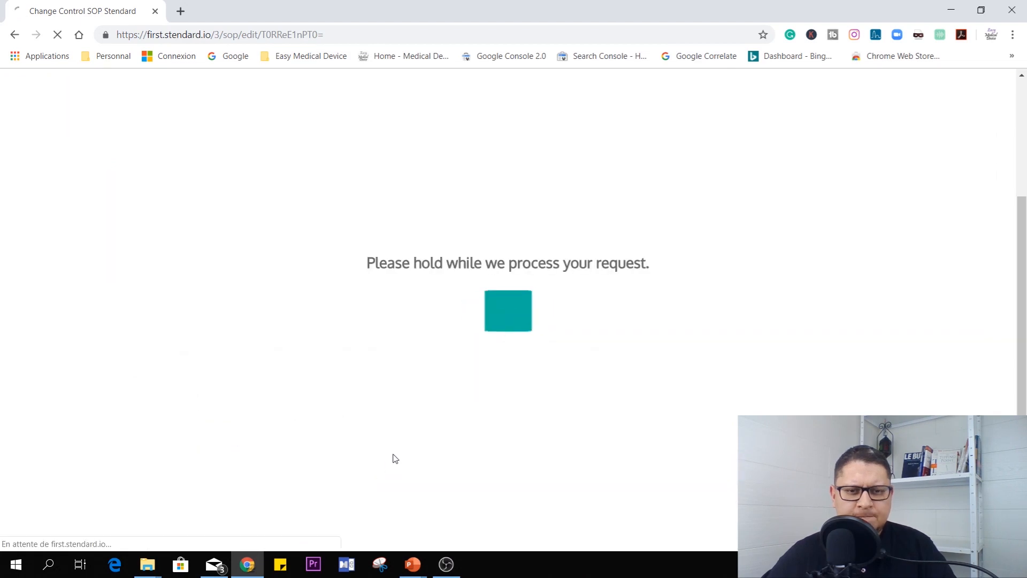
# - Complete the Risk Management SOP questionnaire with RA manager as owner and choose its department
pyautogui.click(434, 404)
pyautogui.click(321, 231)
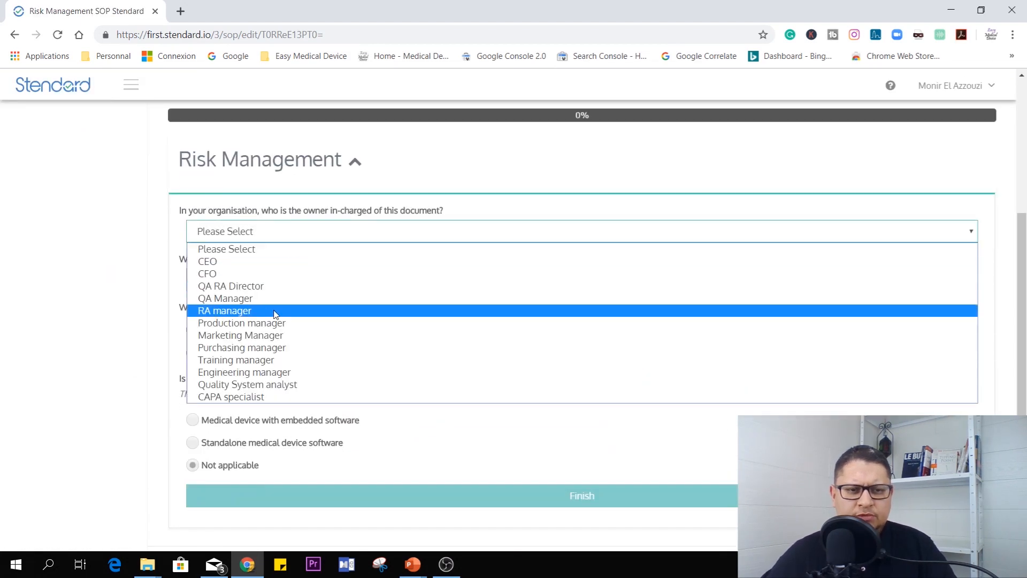
pyautogui.click(275, 310)
pyautogui.click(321, 279)
pyautogui.click(316, 311)
pyautogui.click(192, 351)
pyautogui.click(401, 493)
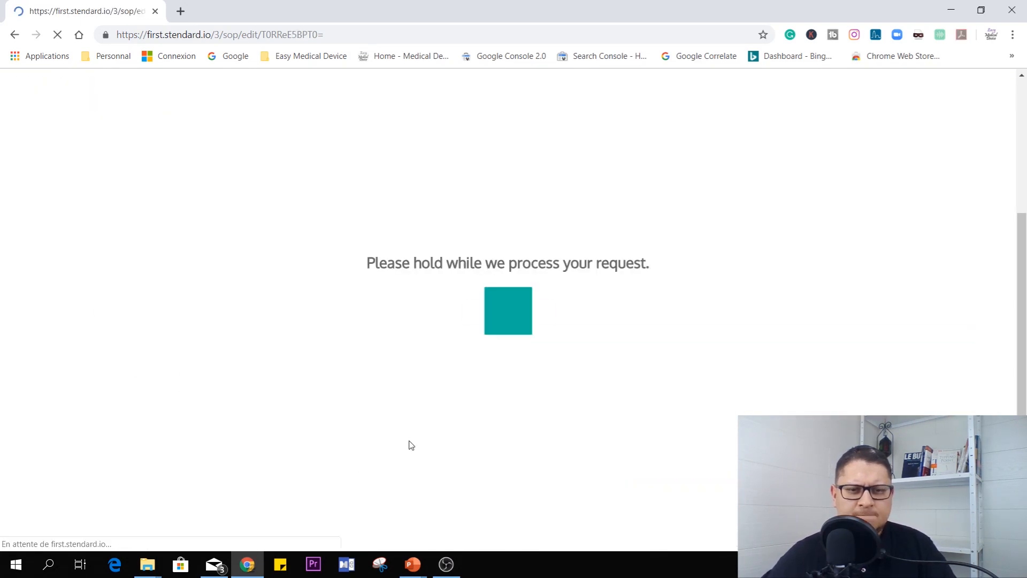
# - Complete the Process Validation SOP questionnaire with QA Manager as owner and QA RA as department
pyautogui.click(582, 406)
pyautogui.click(378, 389)
pyautogui.click(230, 259)
pyautogui.click(321, 433)
pyautogui.click(321, 375)
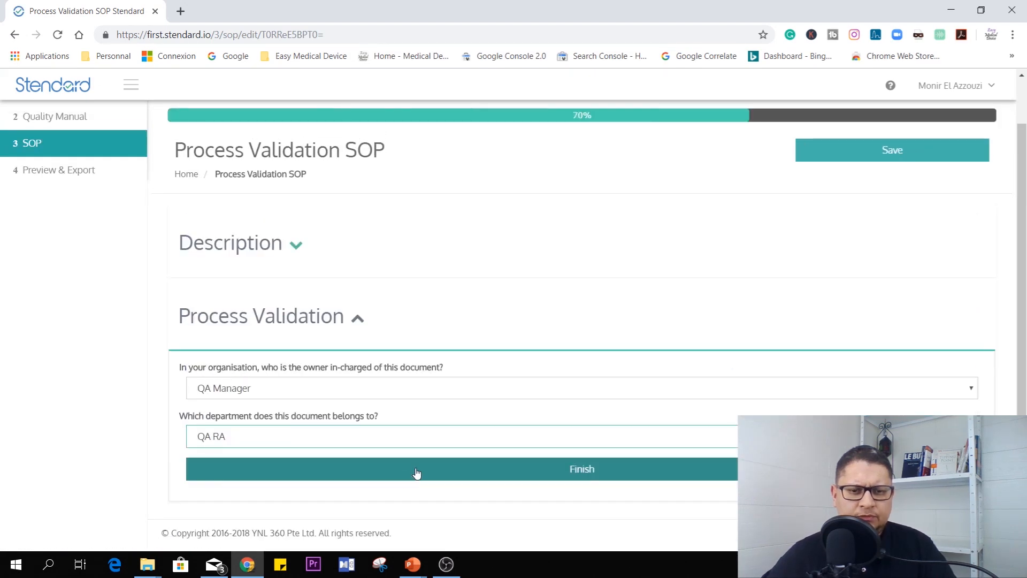
pyautogui.click(401, 467)
# - Complete the Software Validation SOP questionnaire by choosing its owner and department
pyautogui.click(453, 413)
pyautogui.click(353, 387)
pyautogui.click(320, 343)
pyautogui.click(328, 436)
pyautogui.click(331, 403)
pyautogui.click(465, 473)
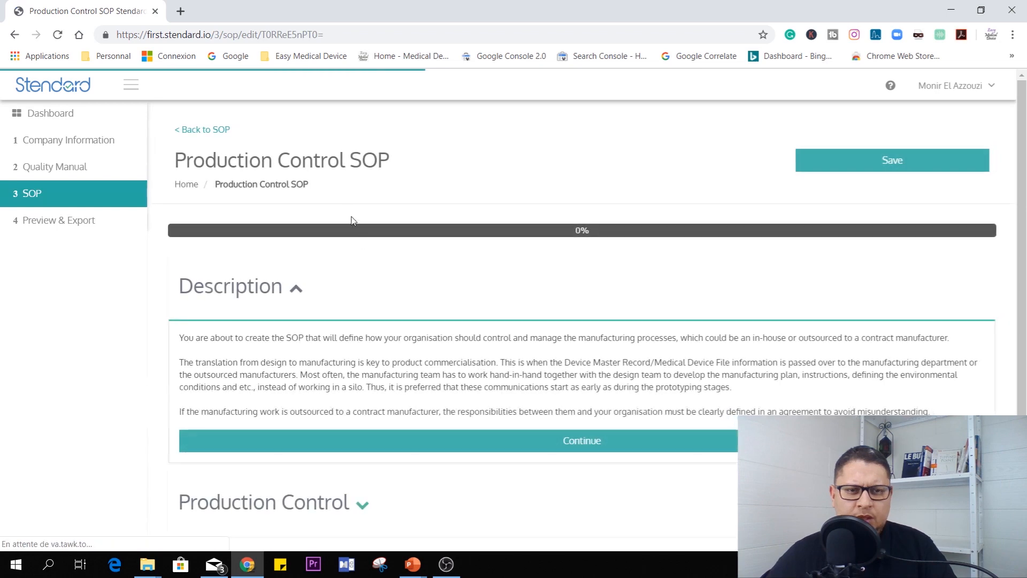
# - Complete the Production Control SOP questionnaire with Production manager as owner and Production as department
pyautogui.scroll(-2, 385, 331)
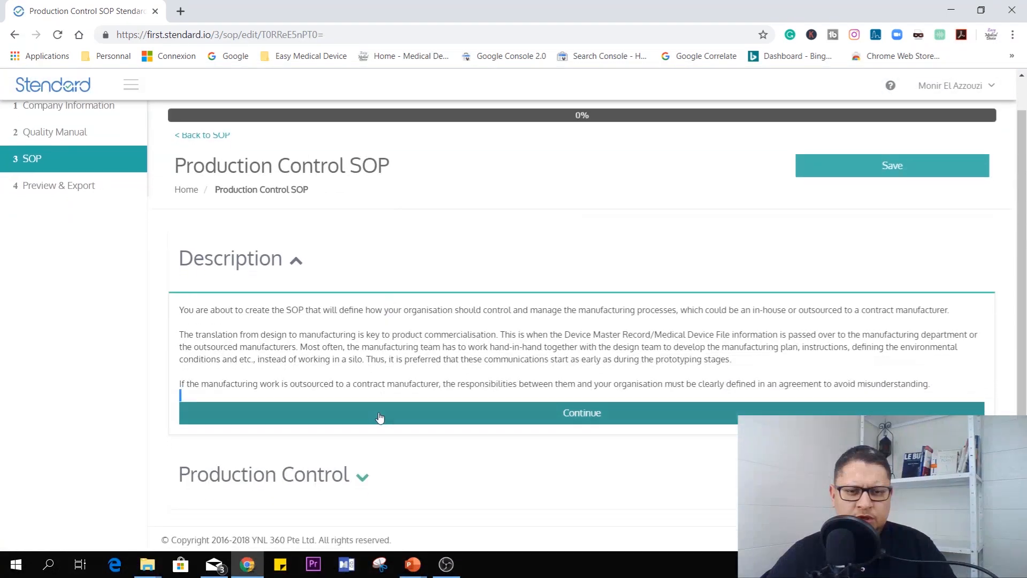
pyautogui.click(382, 416)
pyautogui.click(334, 303)
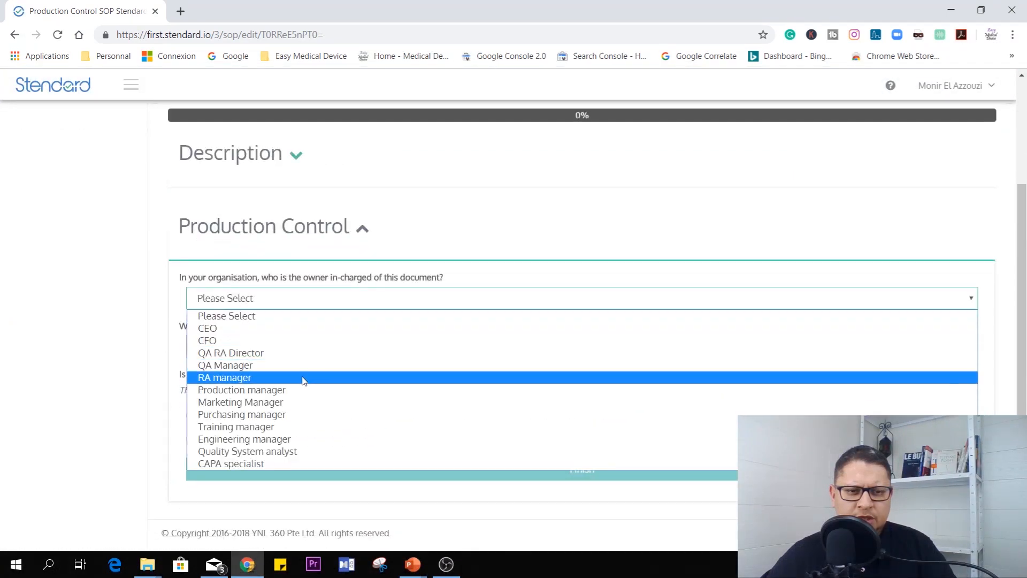
pyautogui.click(302, 395)
pyautogui.click(314, 346)
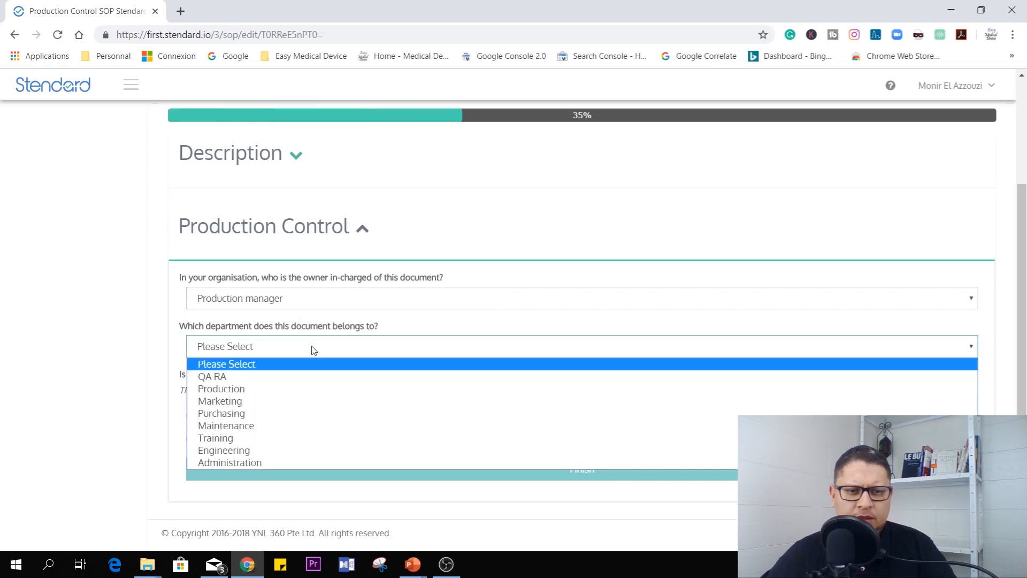
pyautogui.click(305, 395)
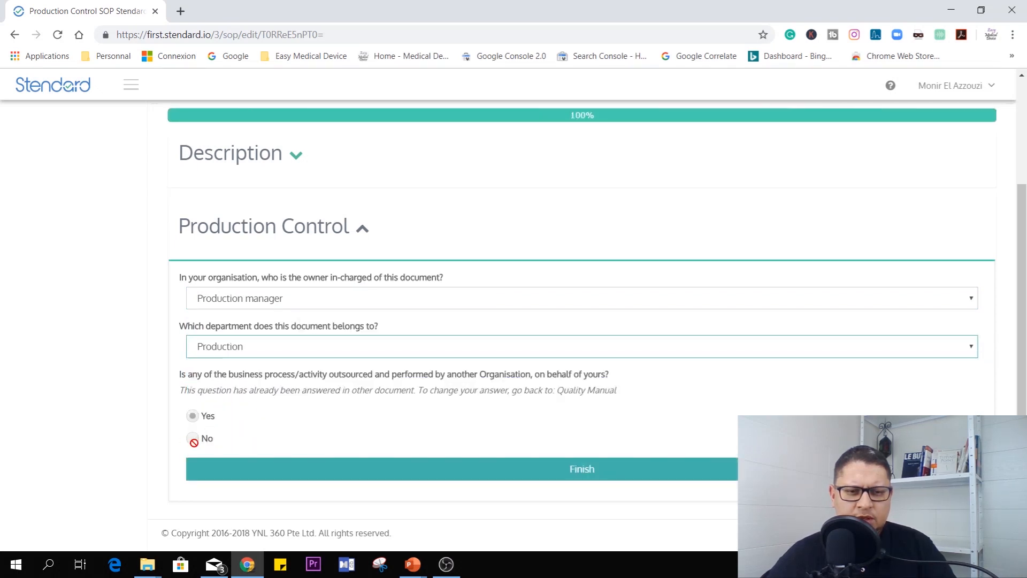
pyautogui.click(299, 471)
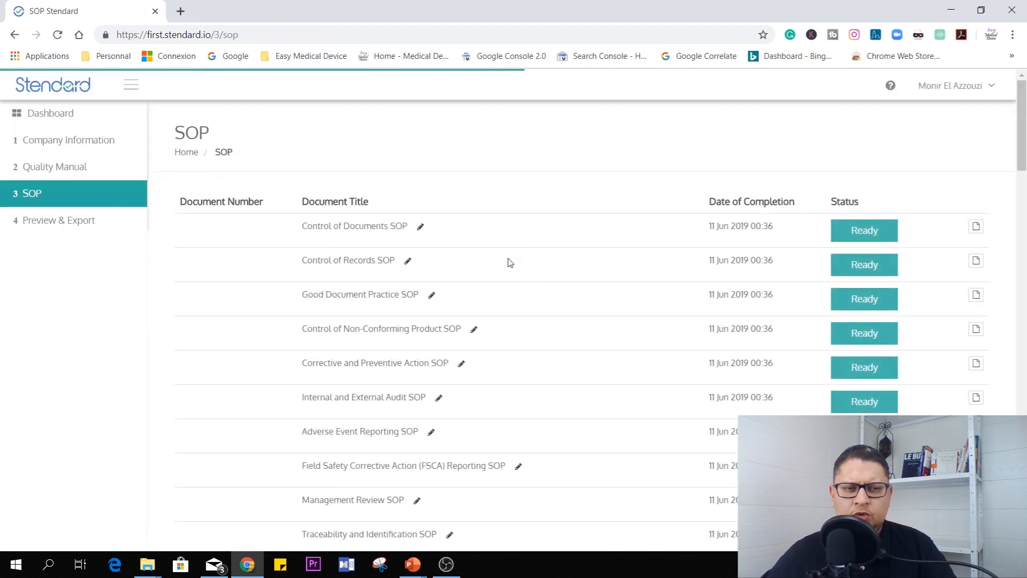
# - Review the SOP list, including the sections for renaming attached forms and other documents
pyautogui.scroll(-12, 503, 209)
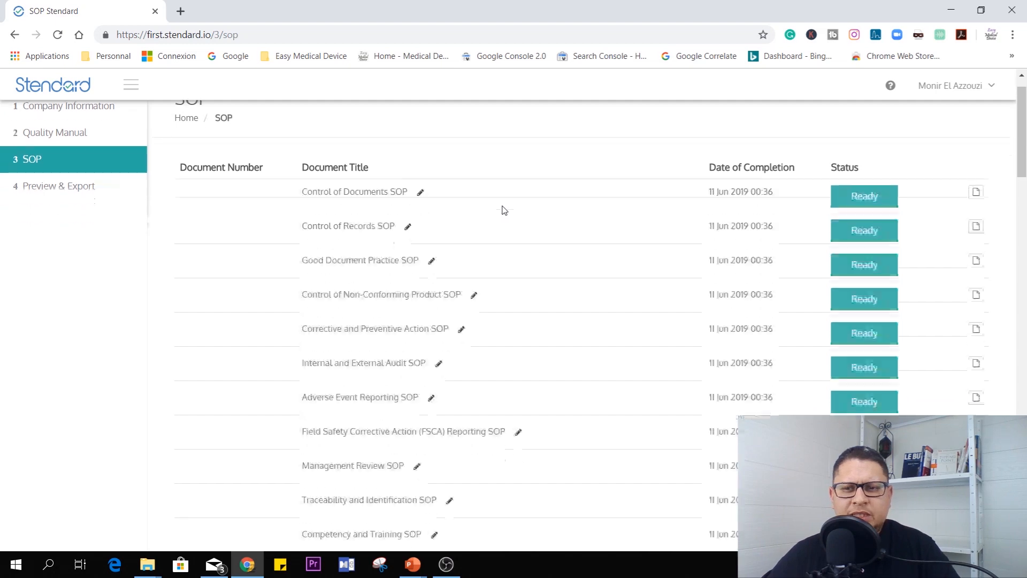
pyautogui.scroll(-5, 504, 210)
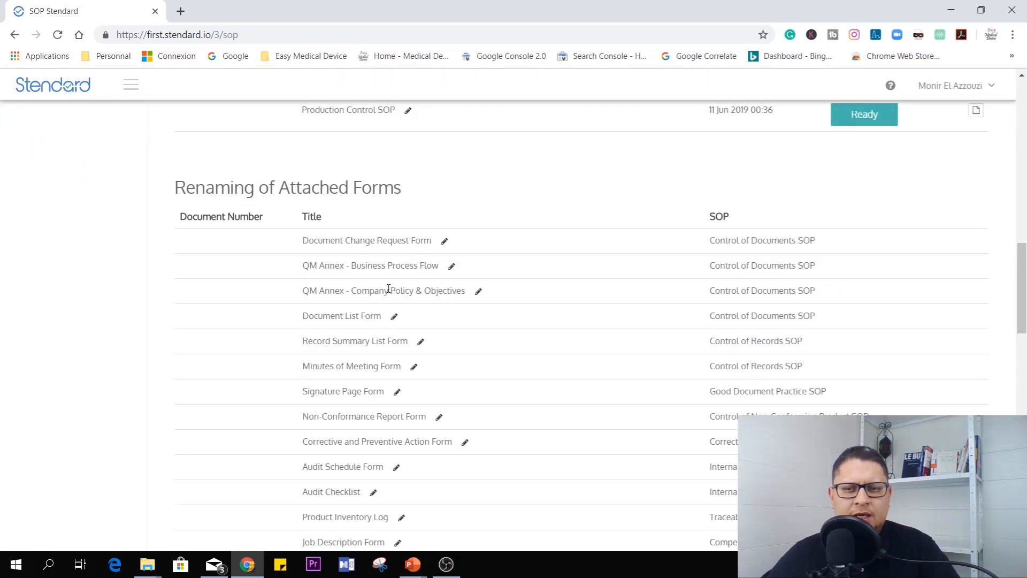
pyautogui.scroll(-4, 420, 282)
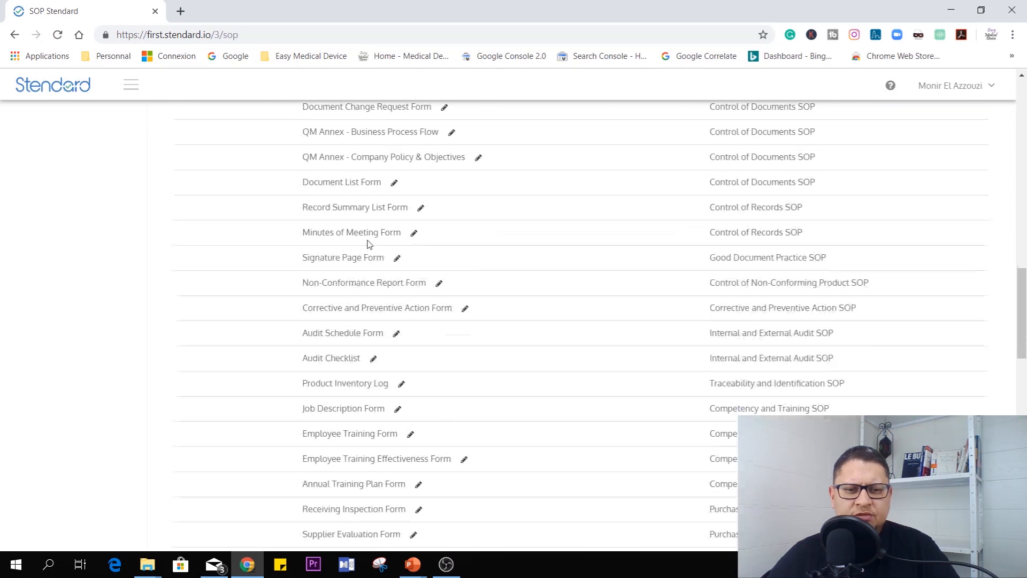
pyautogui.scroll(-3, 393, 377)
pyautogui.scroll(-15, 390, 383)
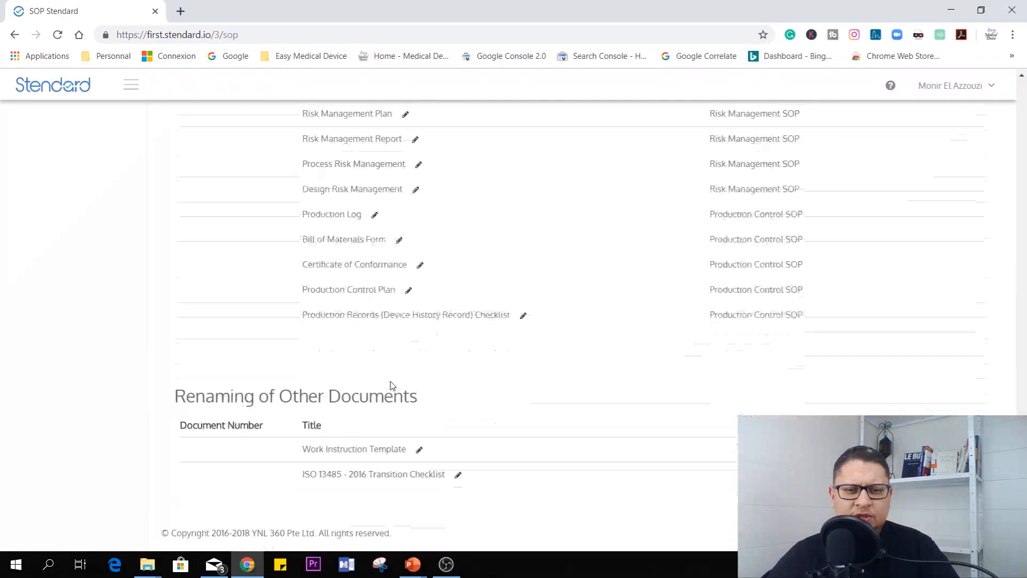
pyautogui.scroll(8, 431, 447)
pyautogui.scroll(20, 468, 386)
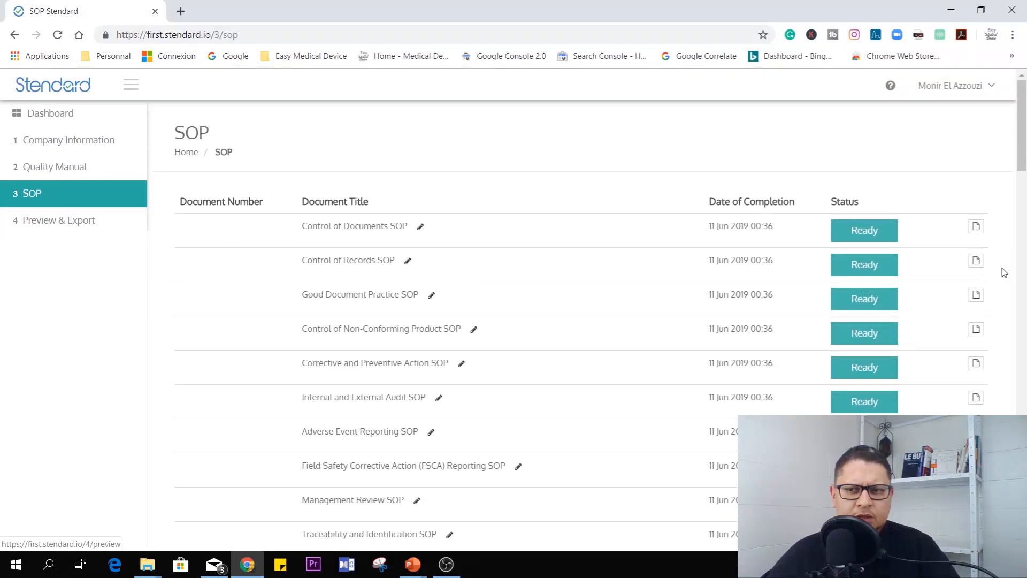
# - Open the Control of Documents SOP and display its completed answers
pyautogui.click(977, 230)
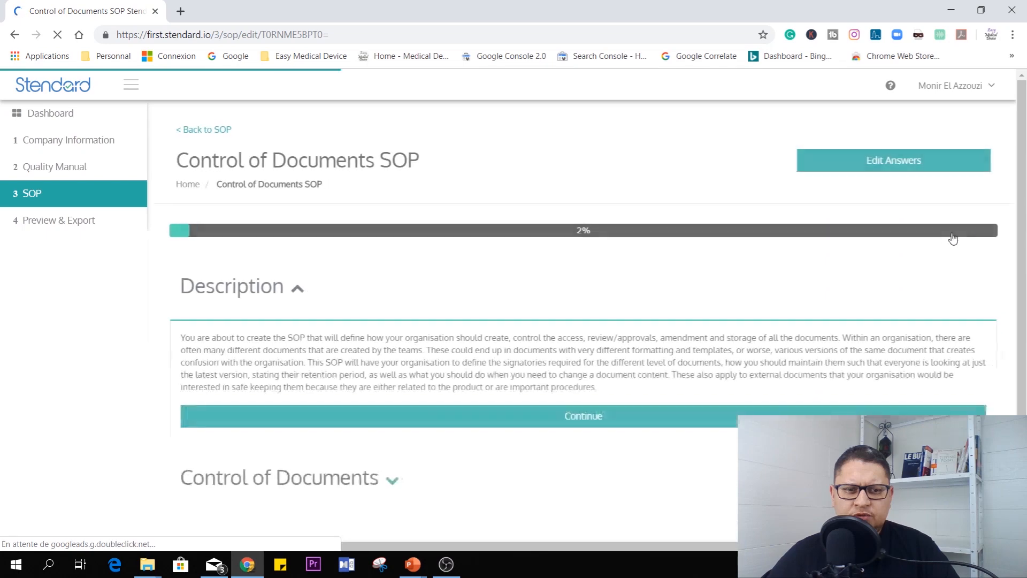
pyautogui.click(621, 402)
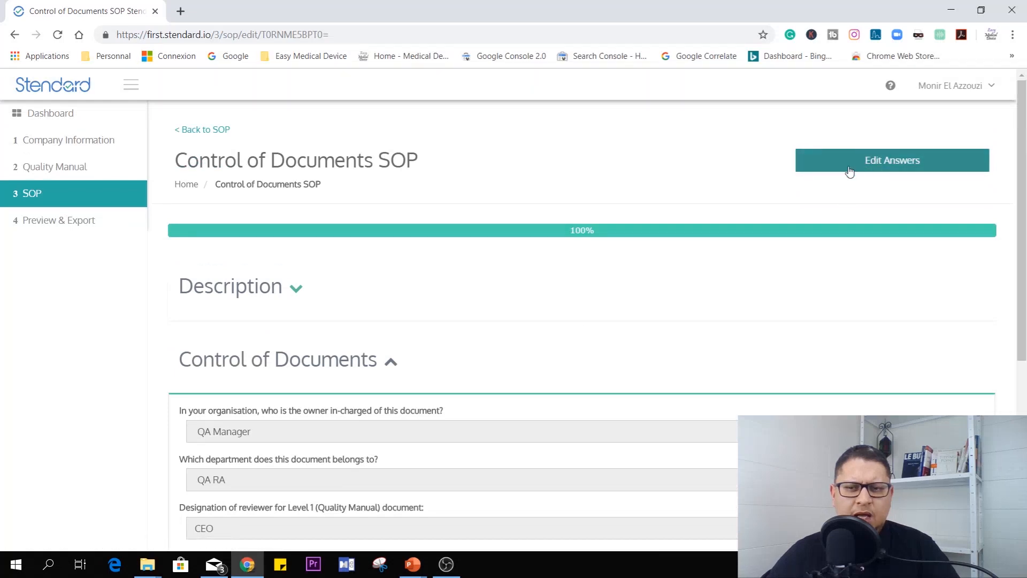
# - Go to Preview & Export and look through the generated Quality Manual, SOPs and forms
pyautogui.click(41, 221)
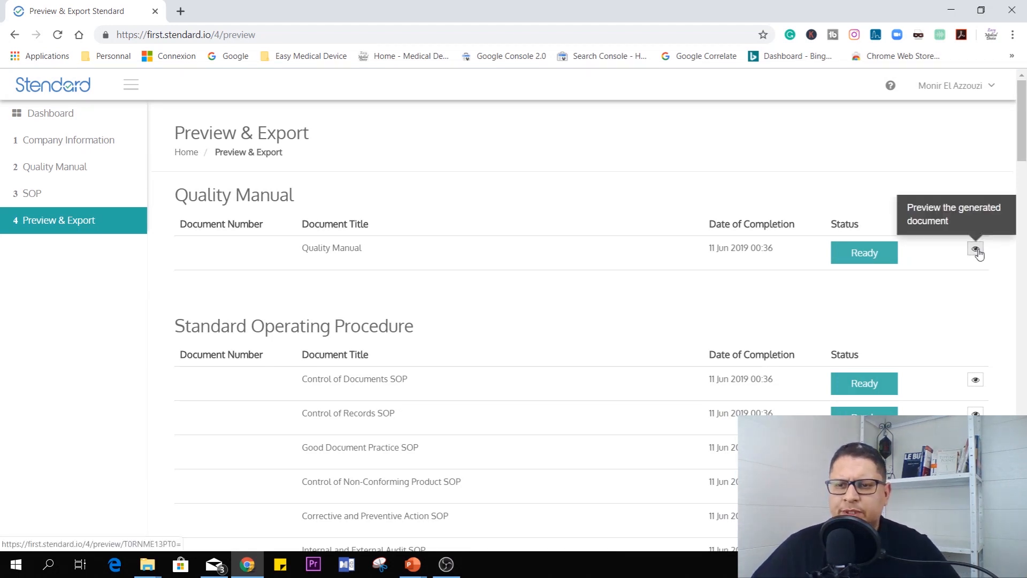
pyautogui.scroll(-3, 978, 253)
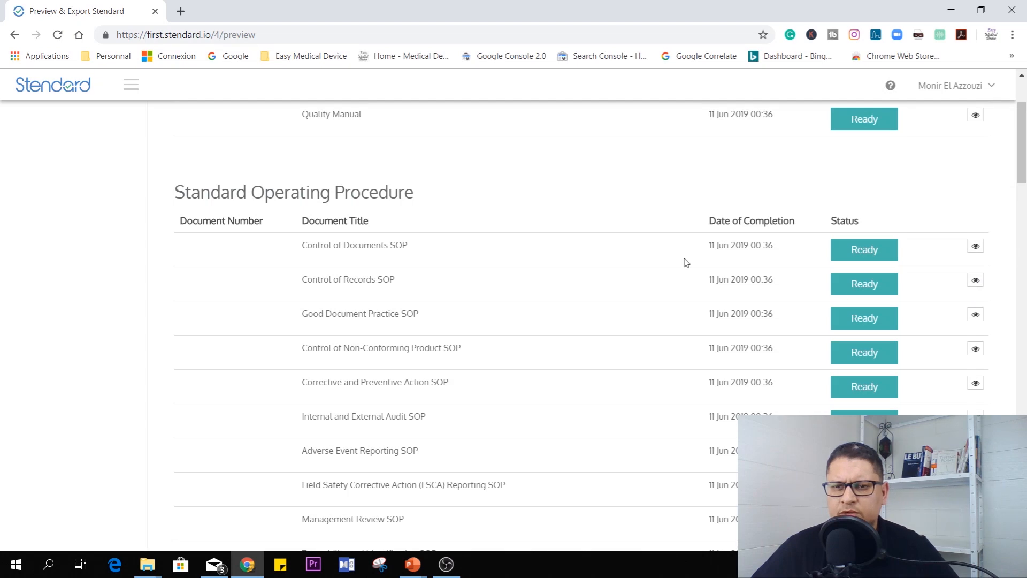
pyautogui.scroll(-13, 677, 263)
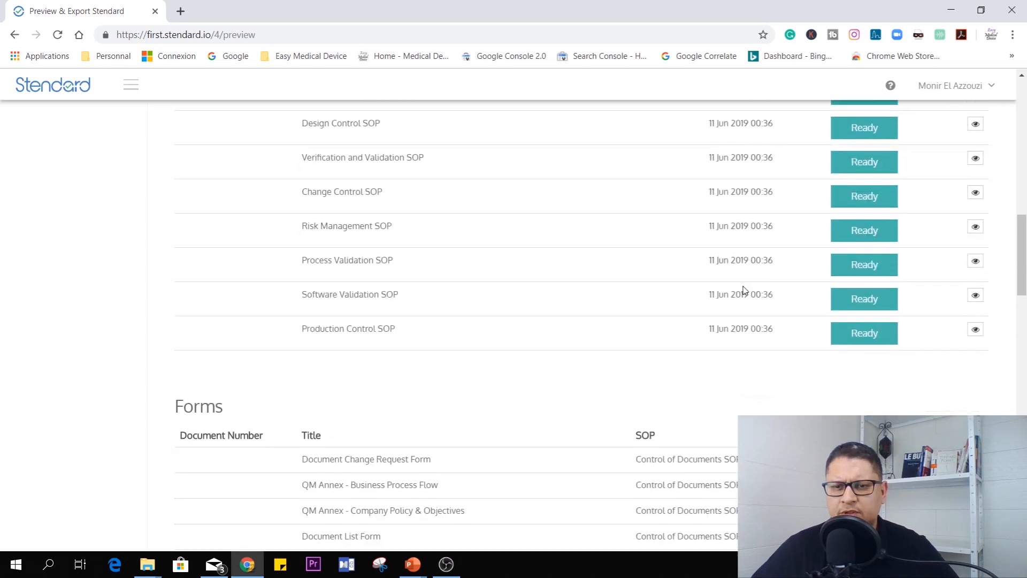
pyautogui.scroll(-1, 743, 290)
pyautogui.scroll(5, 856, 277)
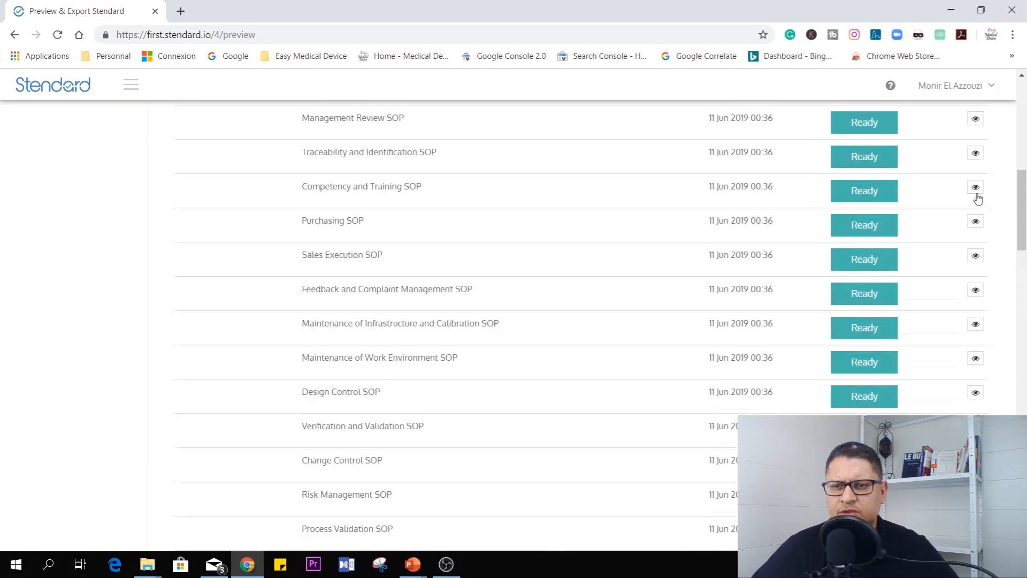
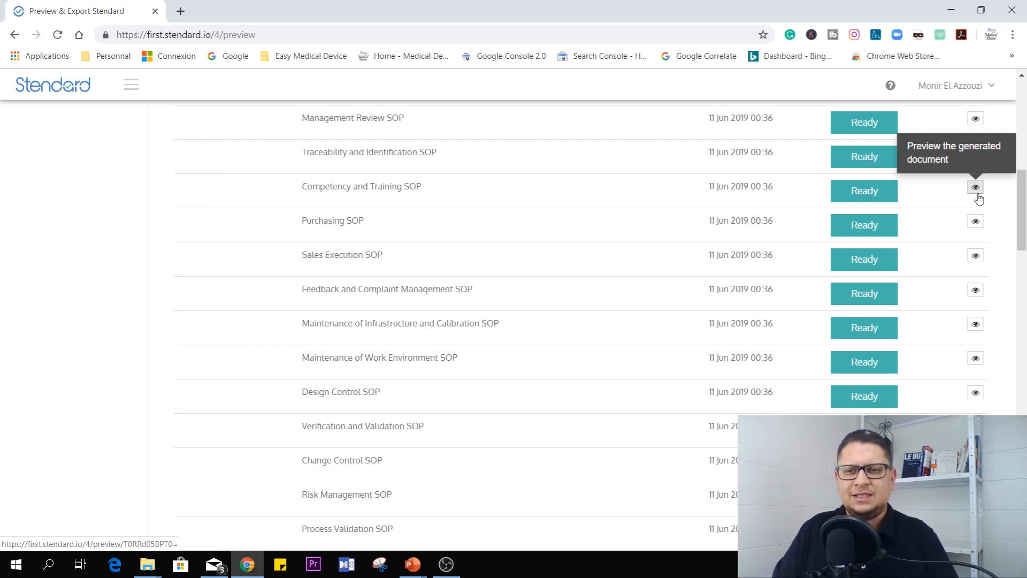
pyautogui.scroll(12, 971, 188)
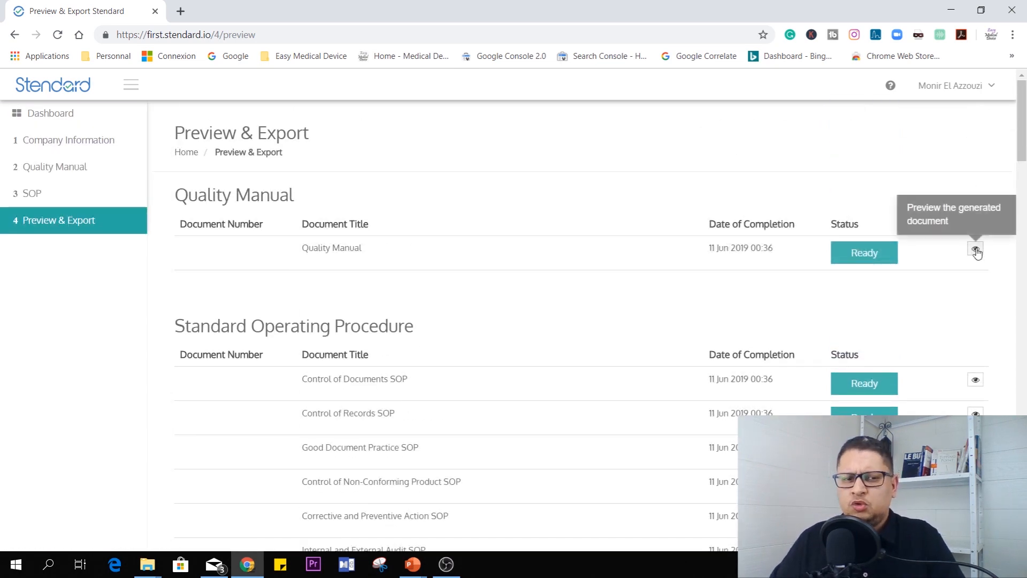
pyautogui.scroll(-5, 974, 270)
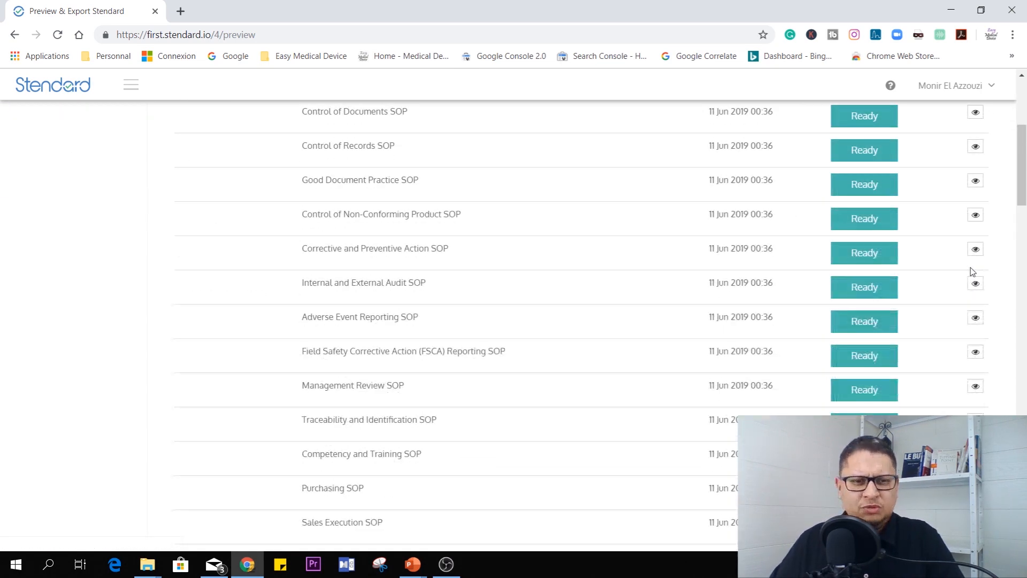
pyautogui.scroll(5, 971, 267)
# - Preview the generated Quality Manual and examine its cover page with logo, registered address and version number
pyautogui.click(977, 250)
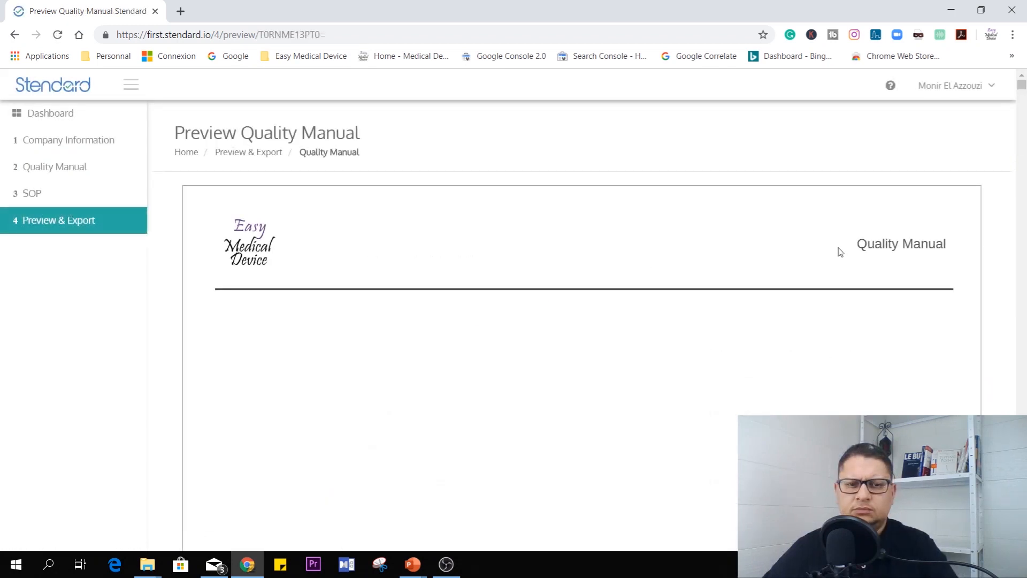
pyautogui.scroll(-5, 839, 251)
pyautogui.scroll(5, 840, 252)
pyautogui.scroll(-3, 840, 252)
pyautogui.scroll(-6, 840, 252)
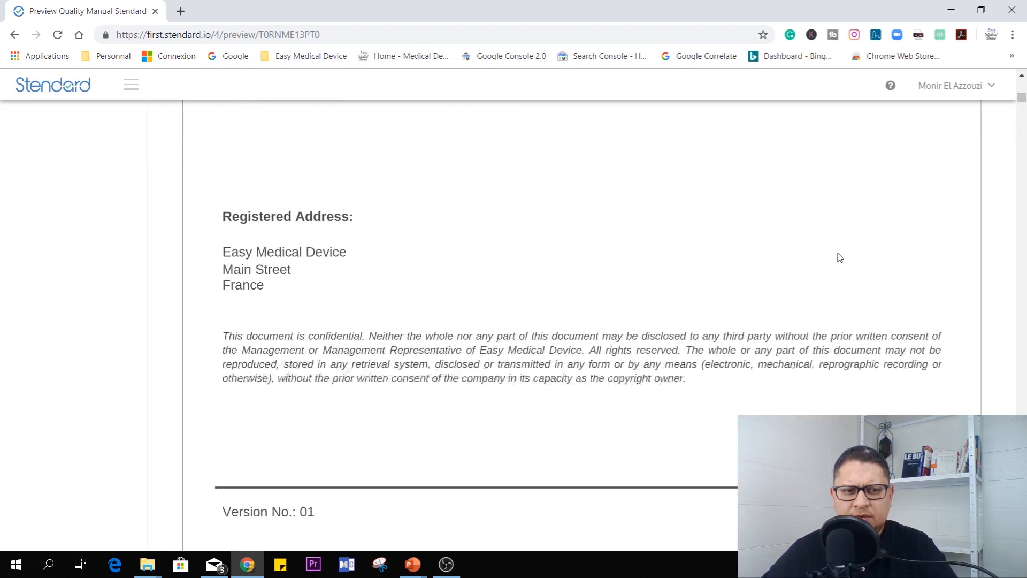
pyautogui.scroll(9, 363, 271)
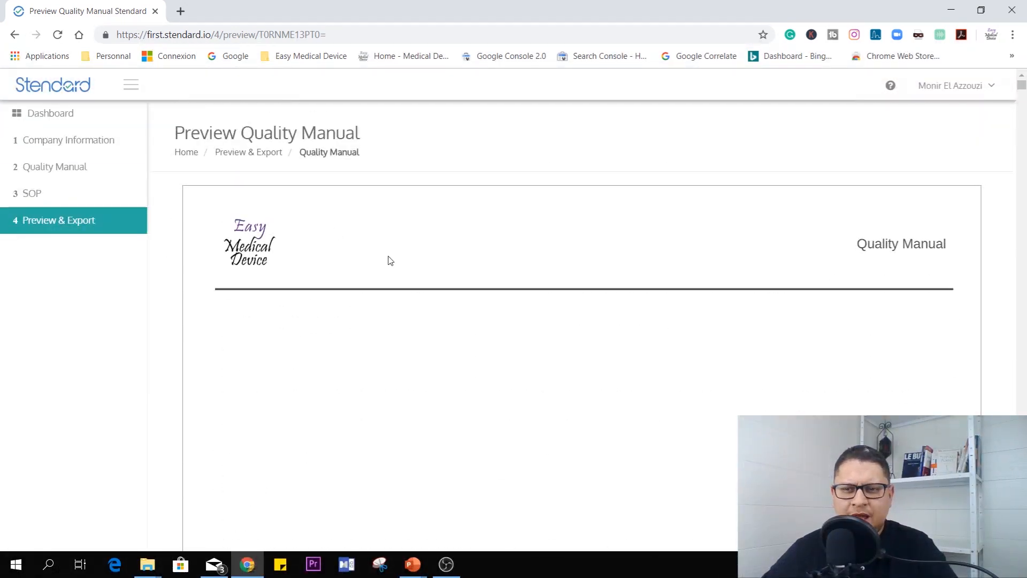
# - Examine the Quality Manual's introduction and product description, including scope, non-applicable clauses, vision, mission and country approvals
pyautogui.scroll(-12, 390, 260)
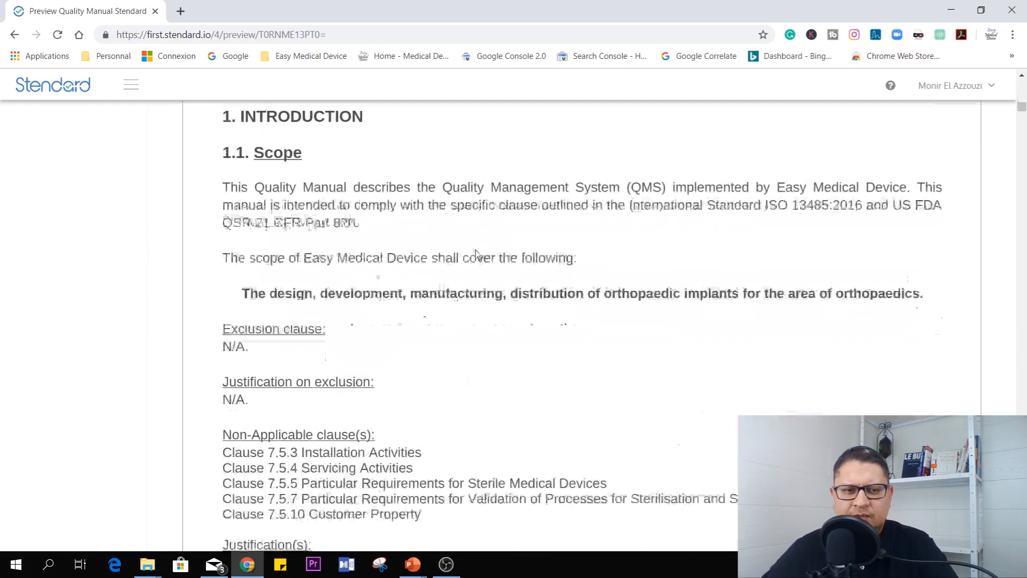
pyautogui.scroll(-2, 374, 278)
pyautogui.scroll(-3, 434, 298)
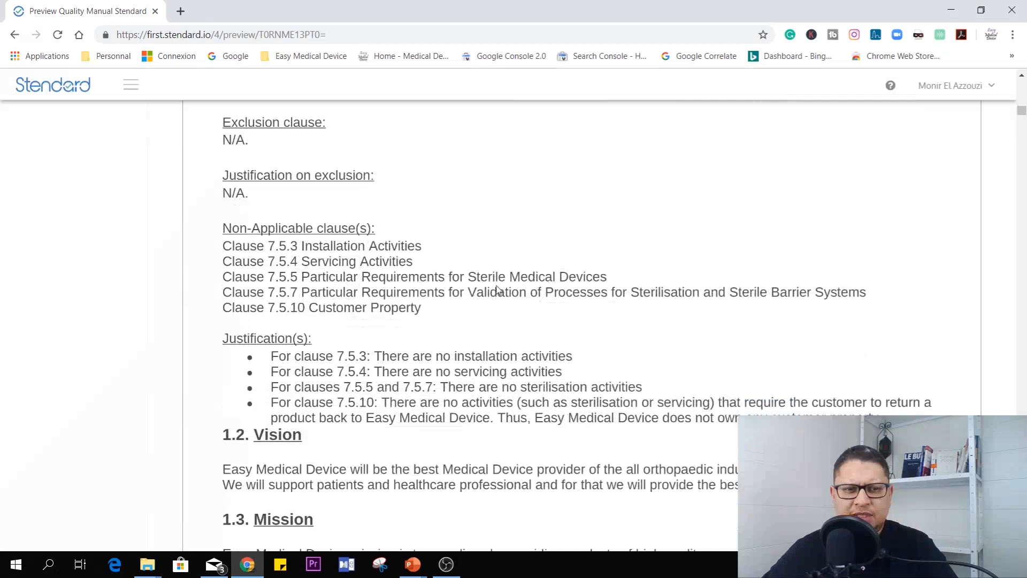
pyautogui.scroll(-5, 374, 246)
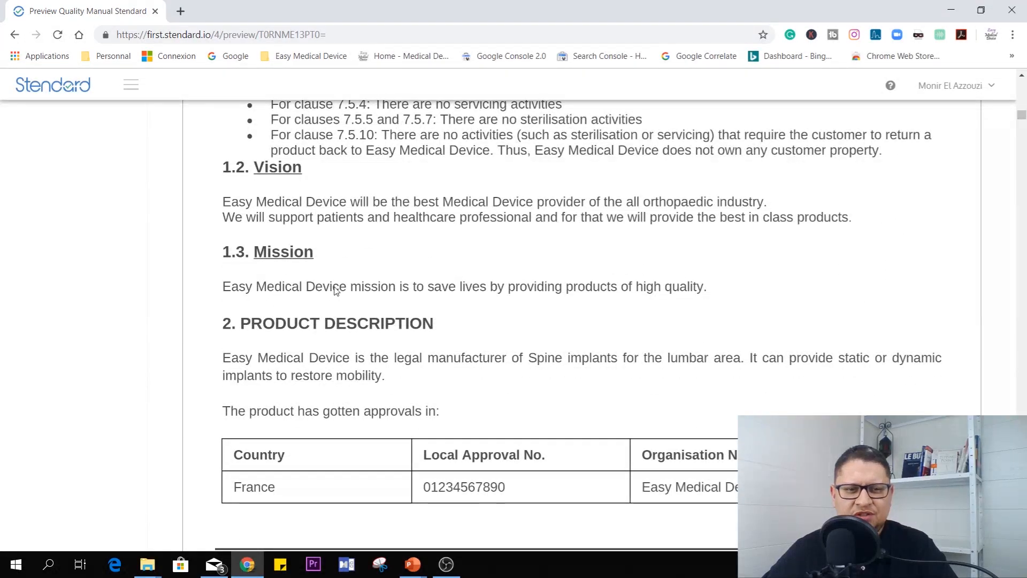
pyautogui.scroll(-3, 326, 289)
pyautogui.scroll(-1, 374, 283)
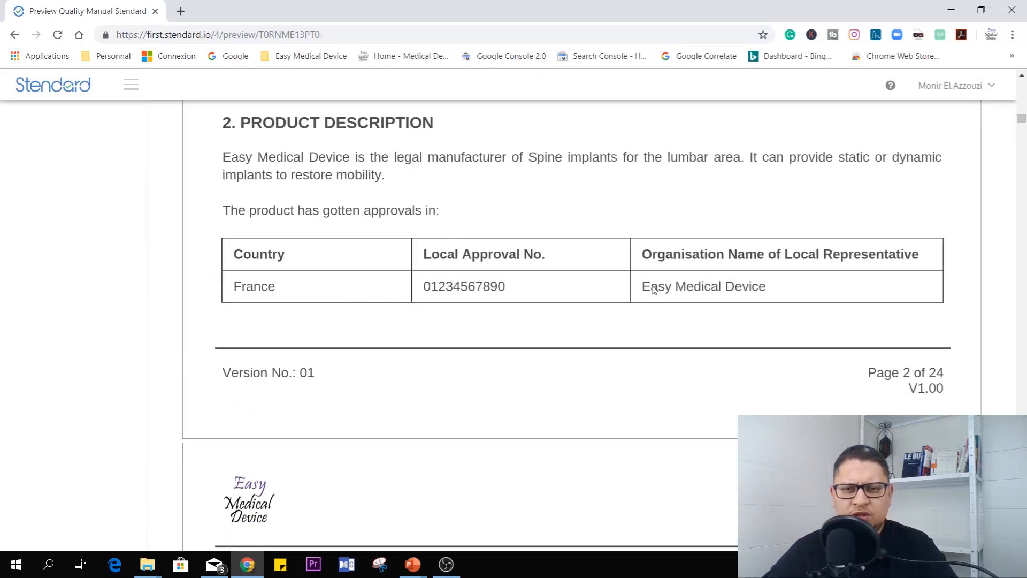
pyautogui.scroll(-6, 646, 291)
pyautogui.scroll(6, 374, 295)
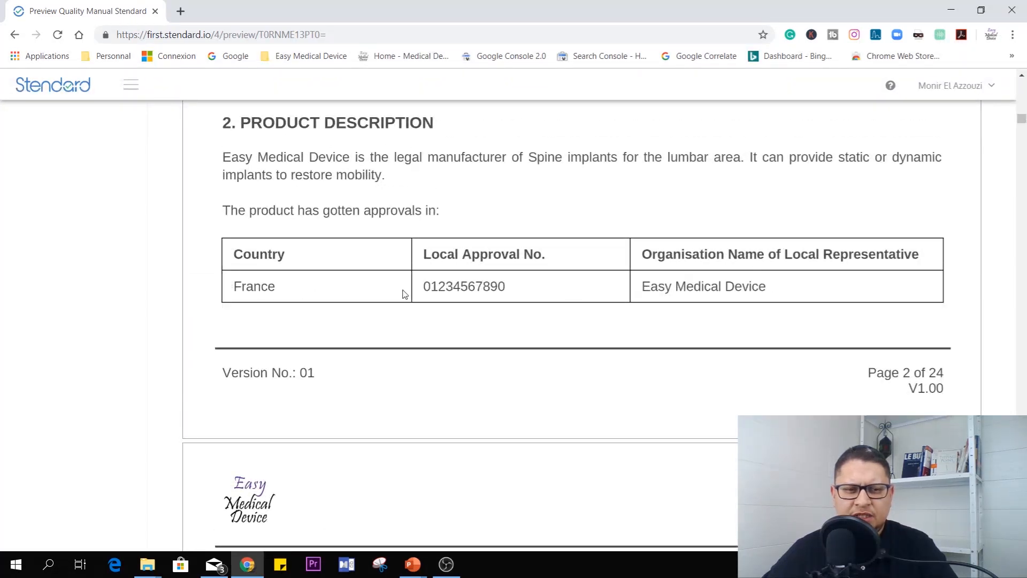
# - Examine the Quality Manual's facilities table and the QMS general requirements, including the outsourced processes
pyautogui.scroll(-6, 588, 383)
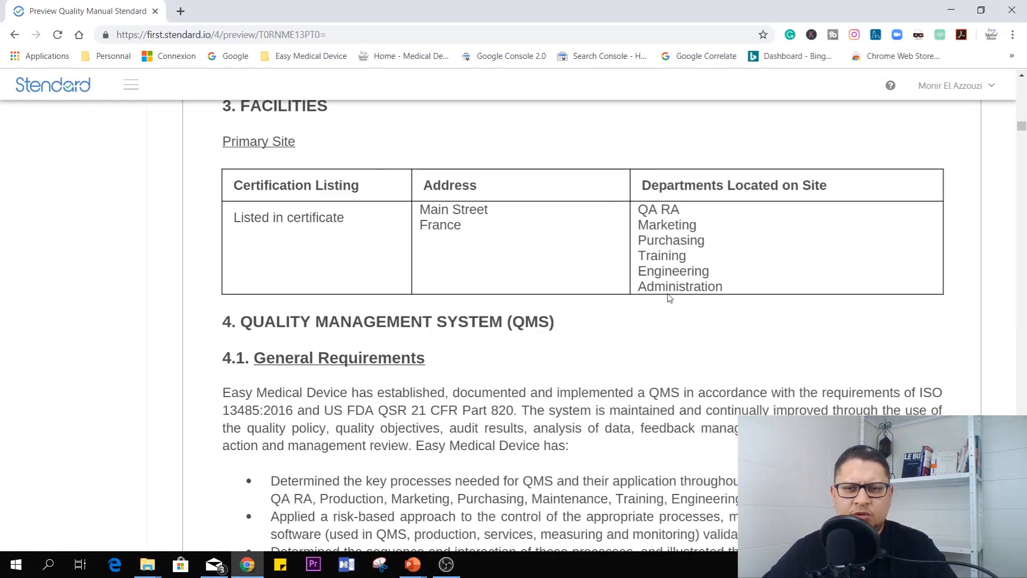
pyautogui.scroll(-7, 690, 276)
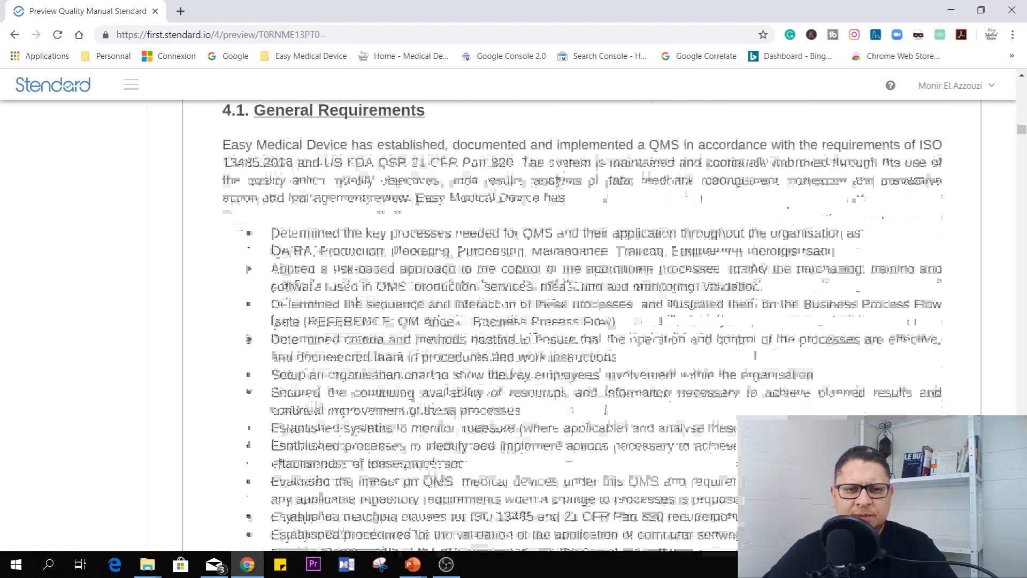
pyautogui.scroll(-10, 518, 276)
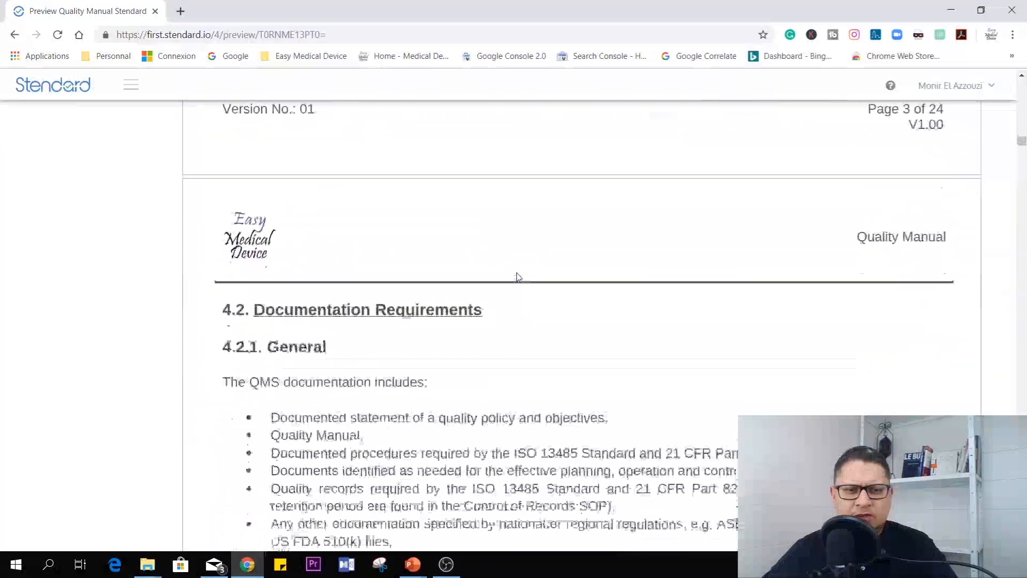
pyautogui.scroll(7, 518, 276)
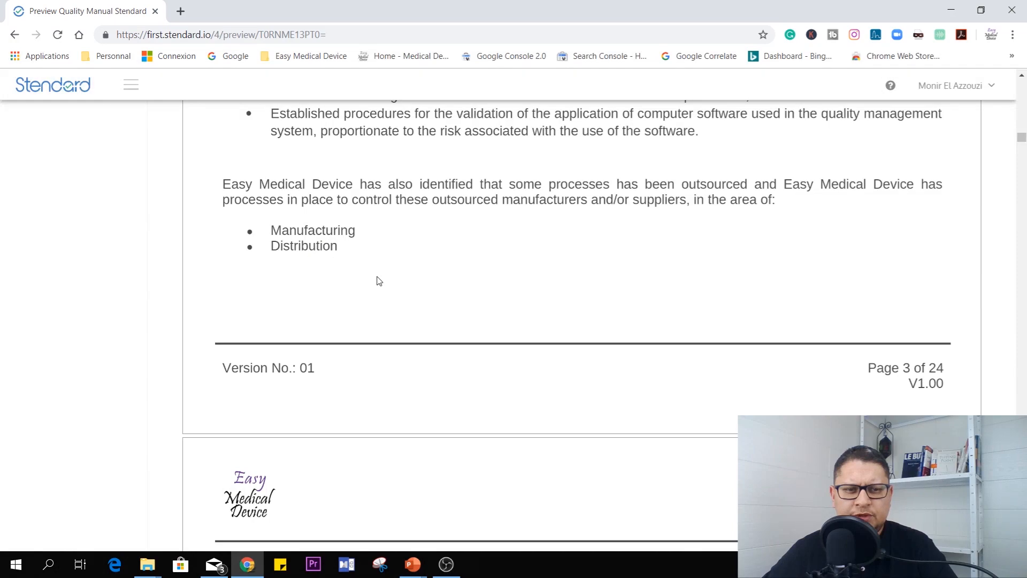
# - Examine the Quality Manual's documentation pyramid, medical device file and document and record control sections
pyautogui.scroll(-15, 379, 281)
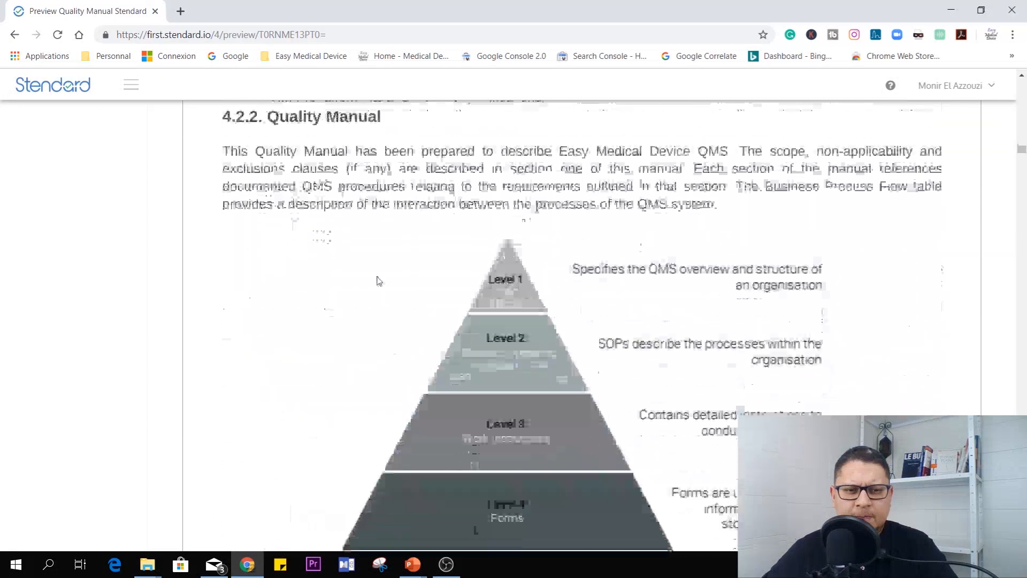
pyautogui.scroll(-14, 428, 329)
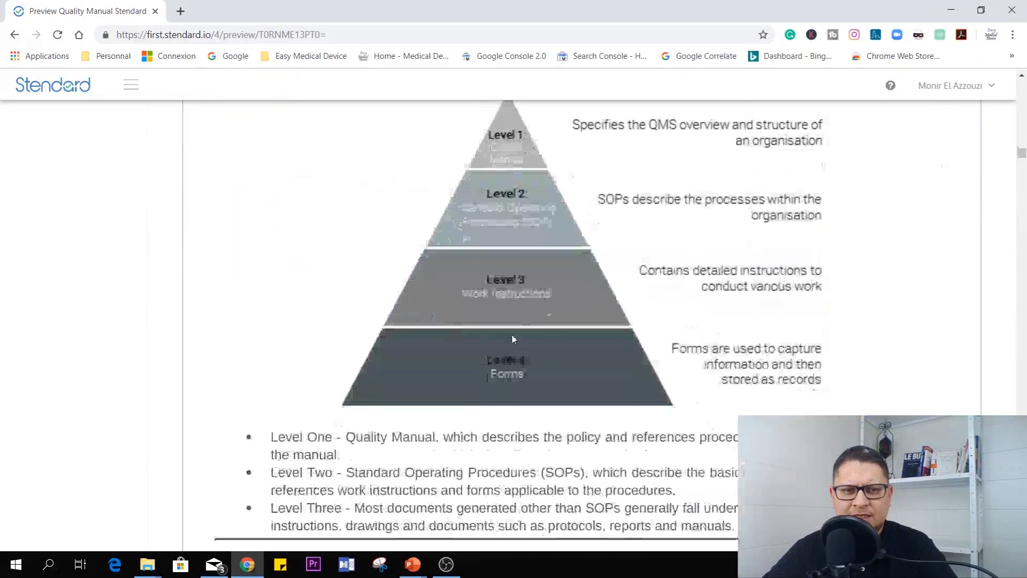
pyautogui.scroll(-5, 509, 312)
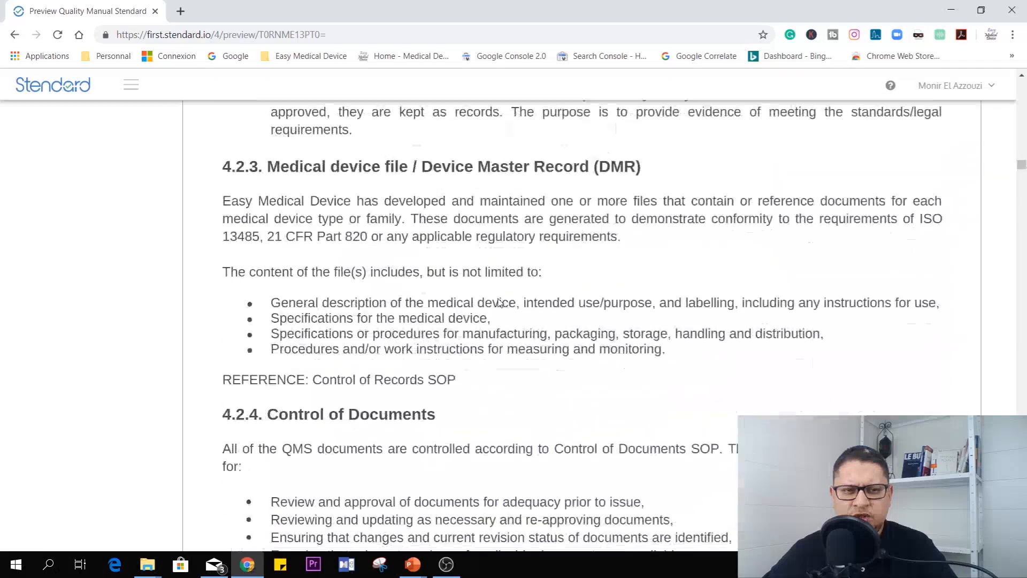
pyautogui.scroll(2, 502, 290)
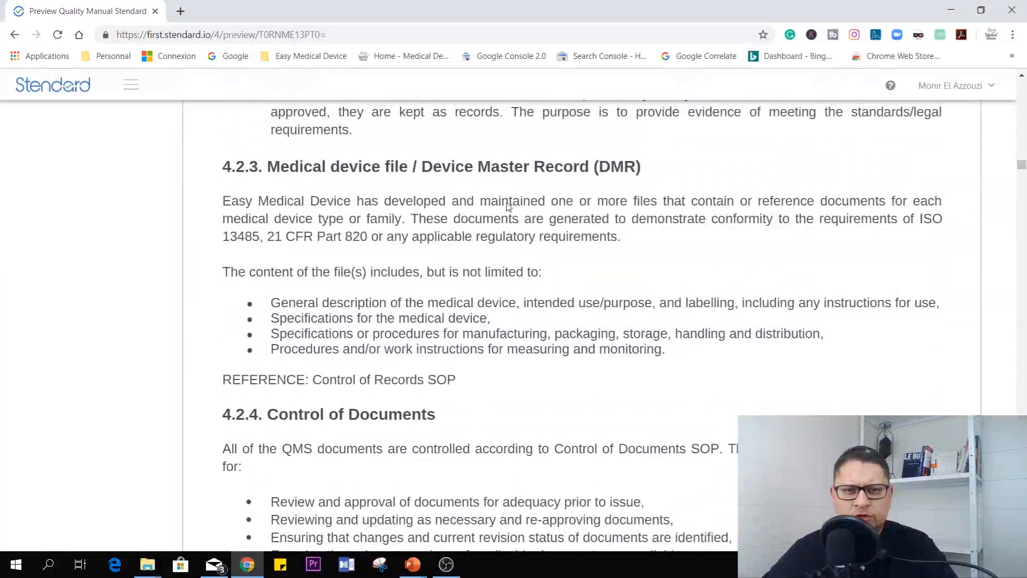
pyautogui.scroll(-9, 441, 270)
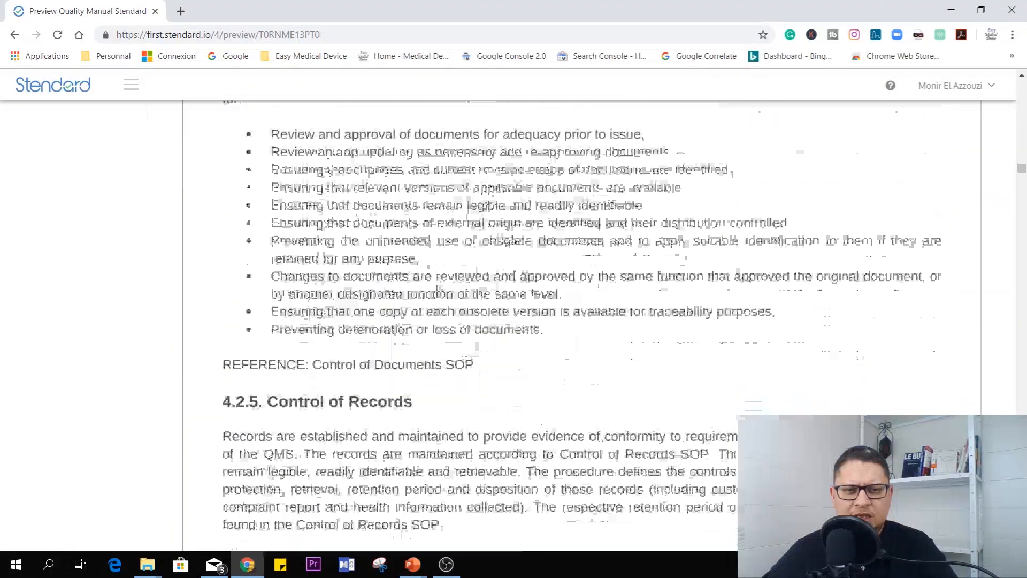
# - Examine the Quality Manual's sections on management responsibility, management review, infrastructure and work environment
pyautogui.scroll(-17, 439, 289)
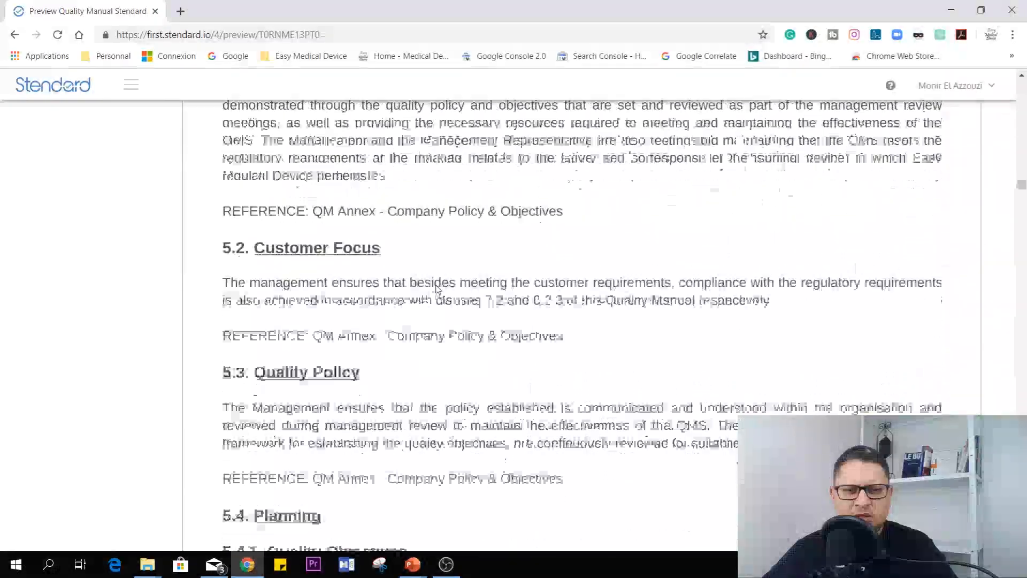
pyautogui.scroll(-20, 438, 288)
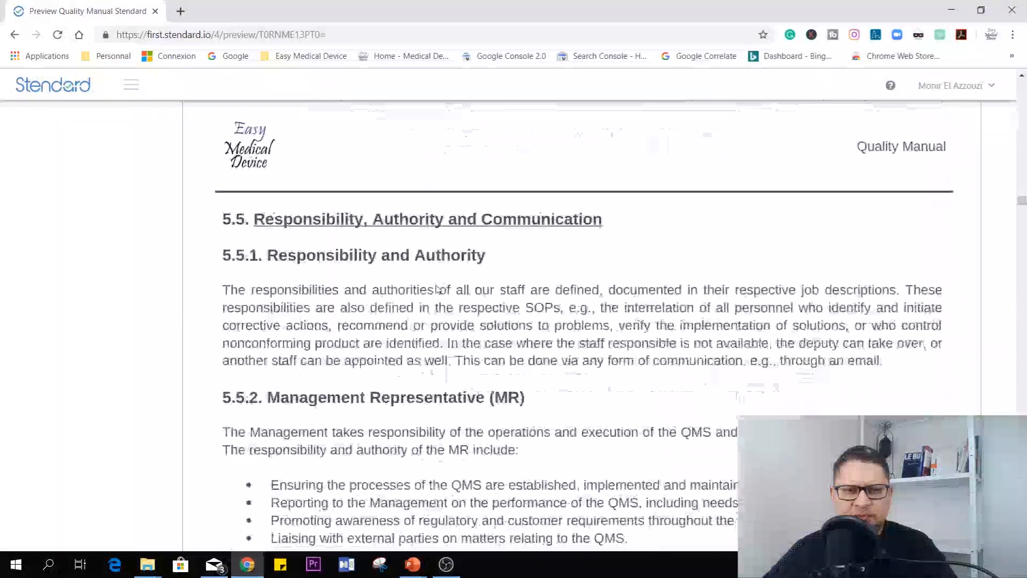
pyautogui.scroll(-20, 437, 288)
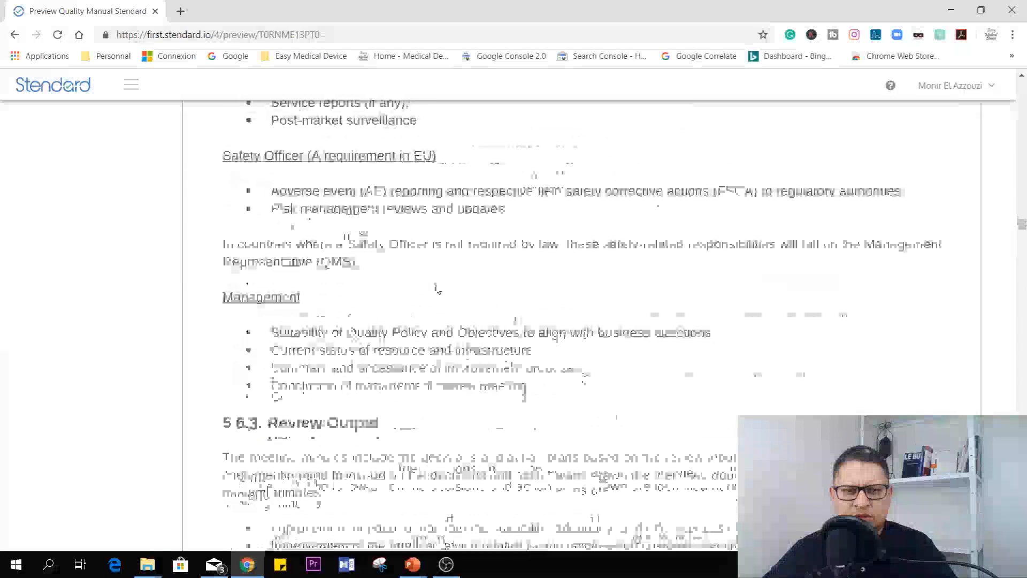
pyautogui.scroll(-20, 438, 289)
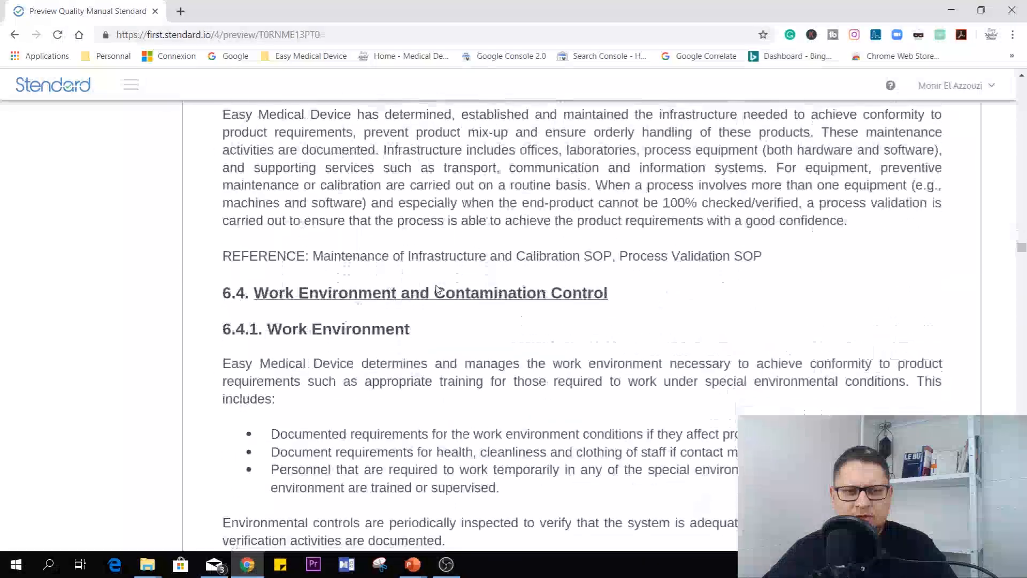
pyautogui.scroll(-5, 437, 289)
pyautogui.scroll(4, 436, 291)
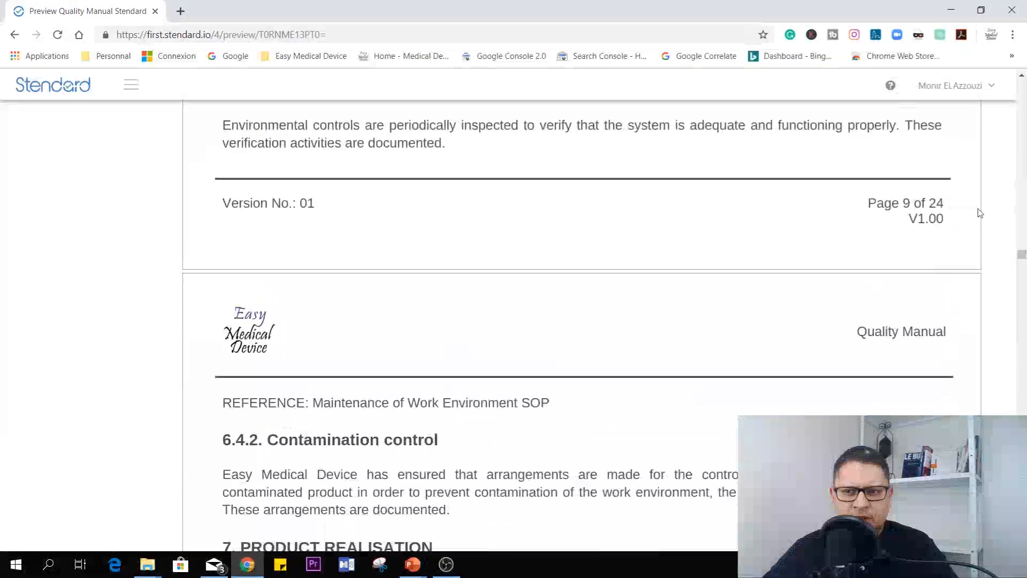
# - Set the Quality Manual's document number to QM-001 and save its document details
pyautogui.moveTo(1021, 254); pyautogui.dragTo(1022, 81)
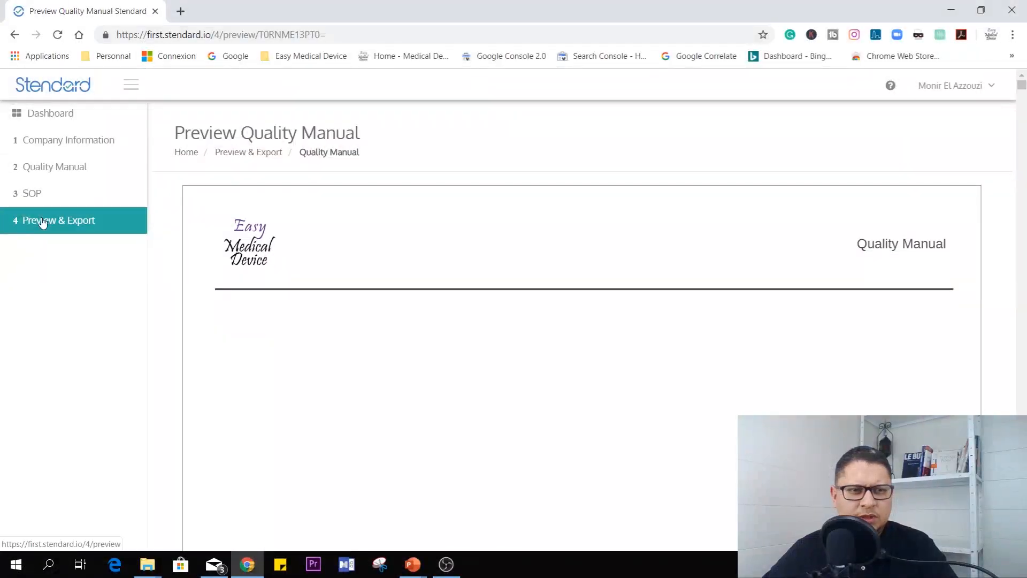
pyautogui.click(48, 170)
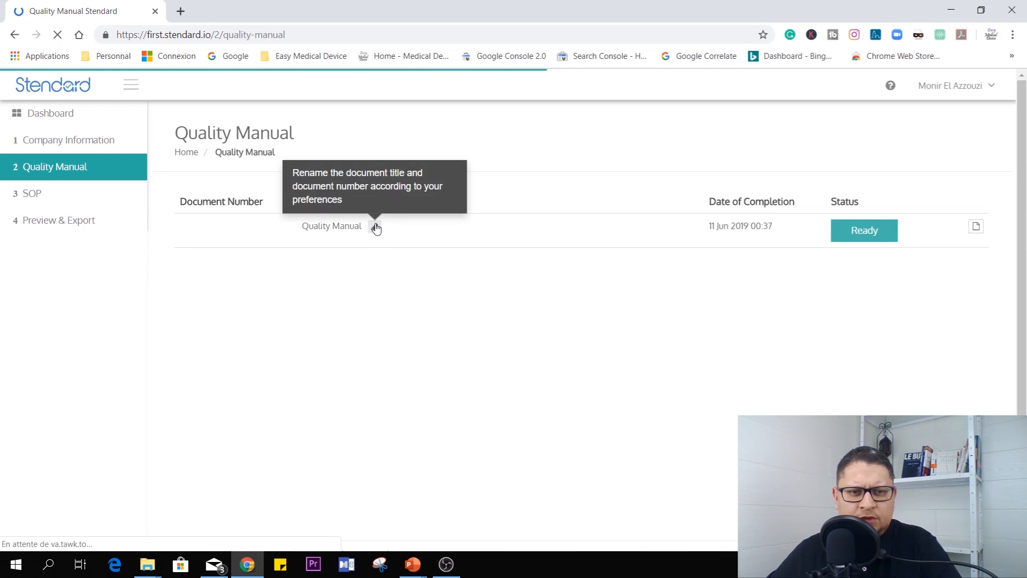
pyautogui.click(376, 228)
pyautogui.click(463, 147)
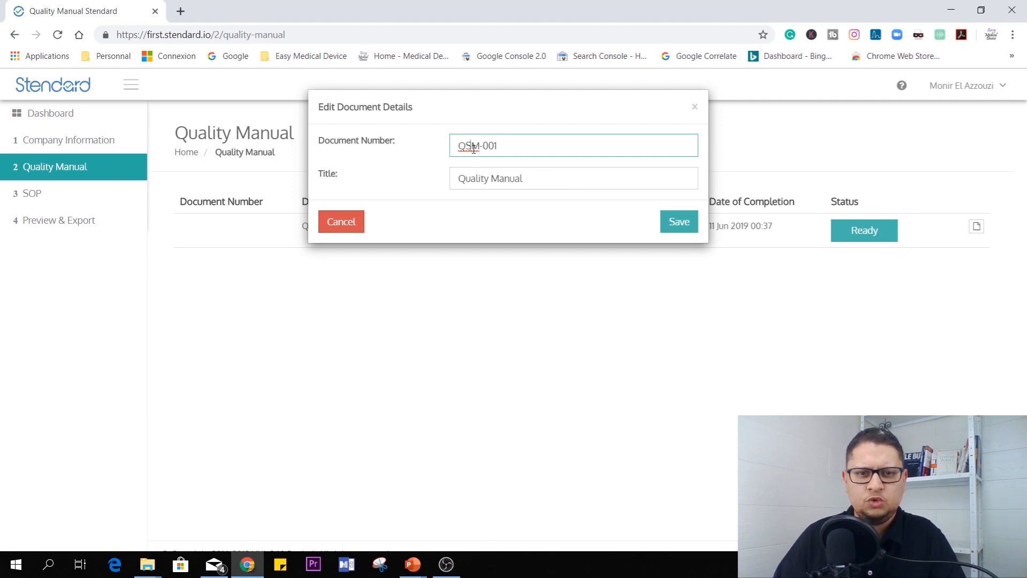
pyautogui.press('BackSpace')
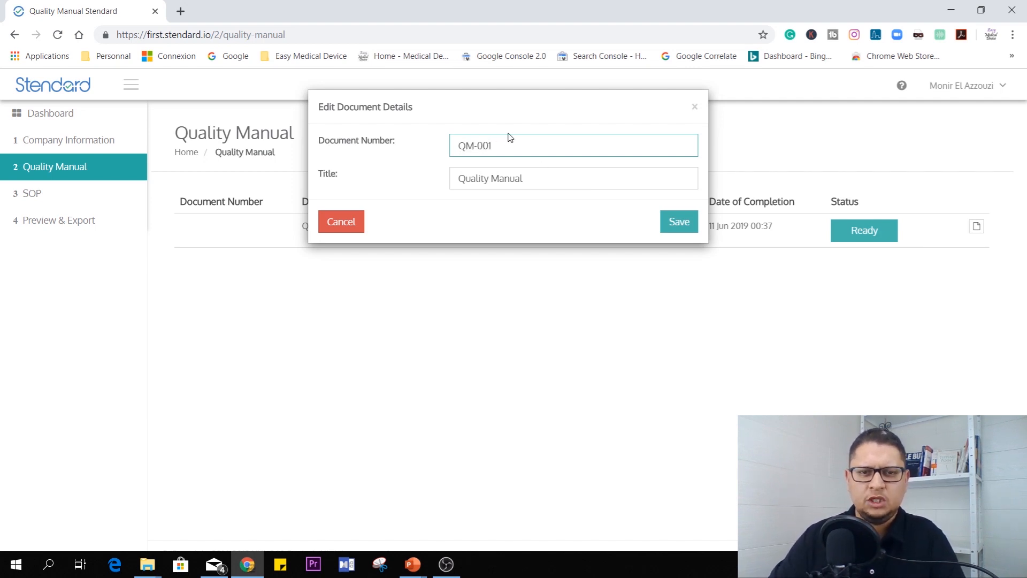
pyautogui.click(682, 228)
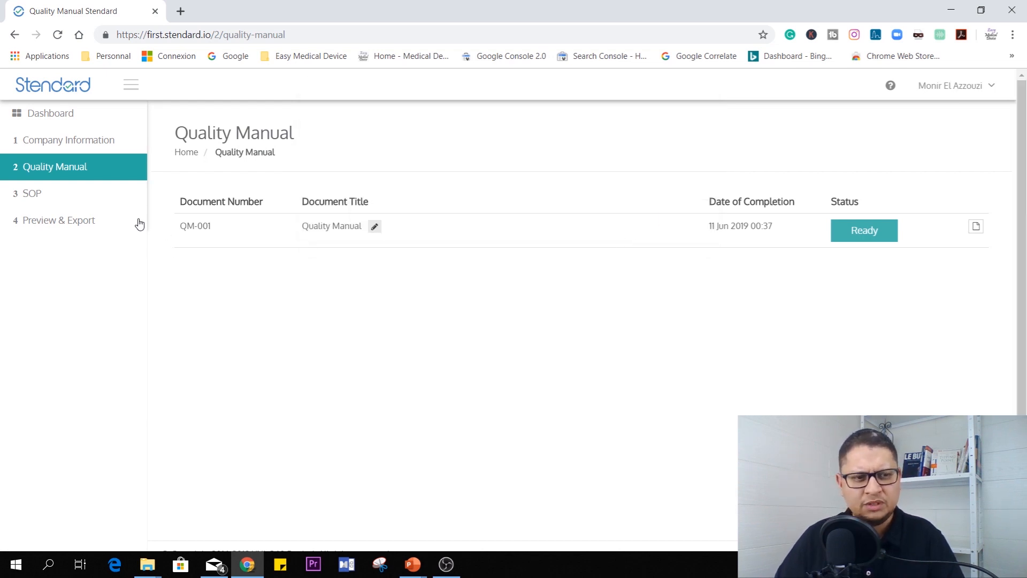
# - Go to the SOP list and assign document number SOP-01 to the Control of Documents SOP
pyautogui.click(51, 196)
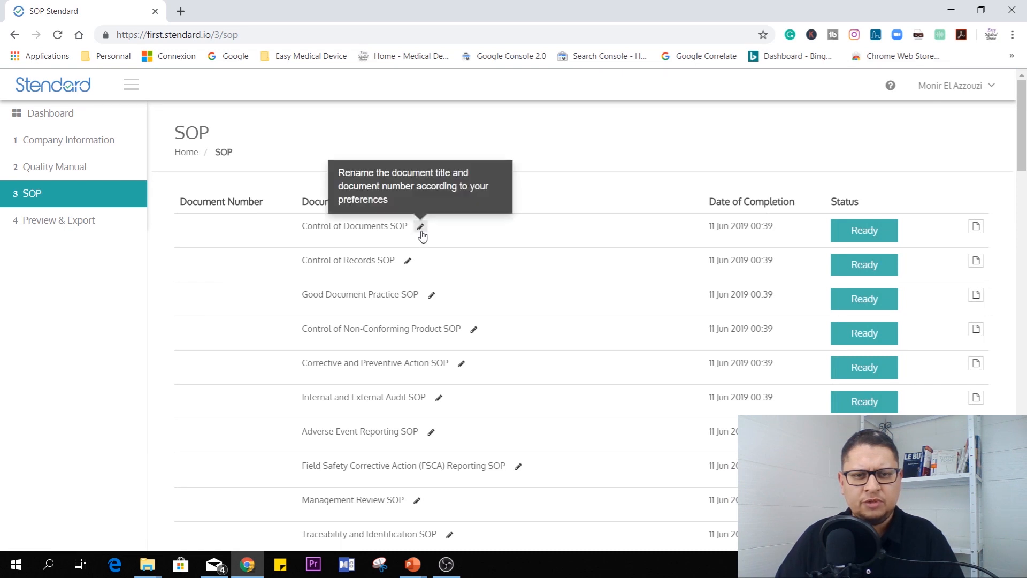
pyautogui.click(420, 228)
pyautogui.rightClick(469, 184)
pyautogui.click(486, 154)
pyautogui.write('sq')
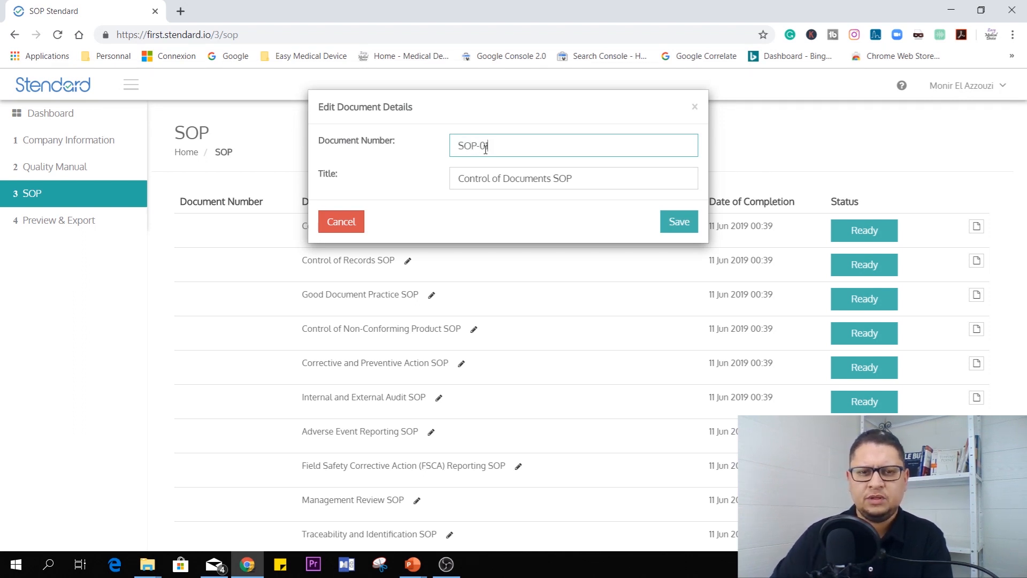
pyautogui.click(685, 223)
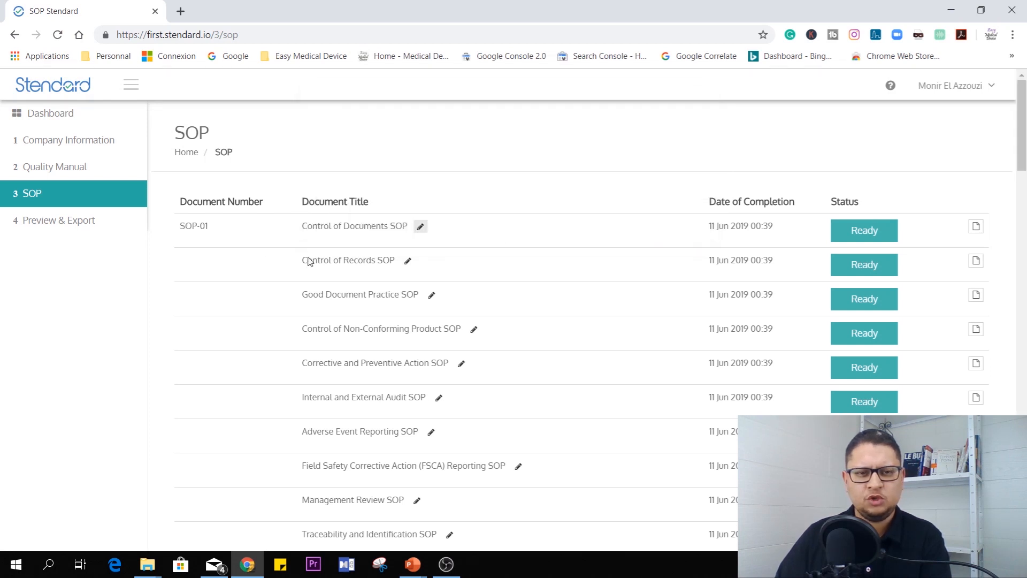
# - Assign document number SOP-02 to the Control of Records SOP
pyautogui.click(407, 260)
pyautogui.click(463, 146)
pyautogui.write('SOP-02')
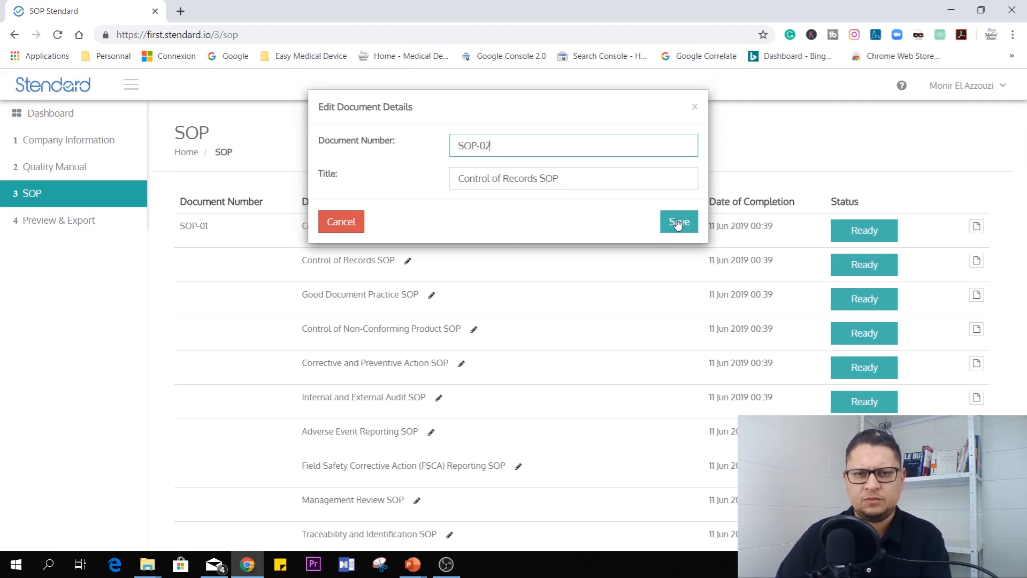
pyautogui.click(678, 224)
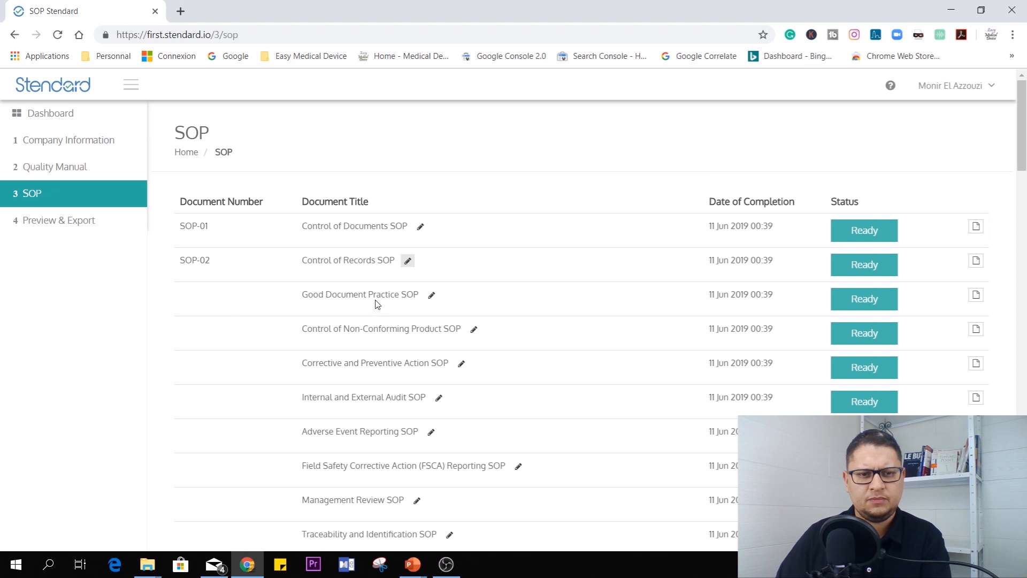
# - Assign document number SOP-03 to the Good Document Practice SOP
pyautogui.click(431, 296)
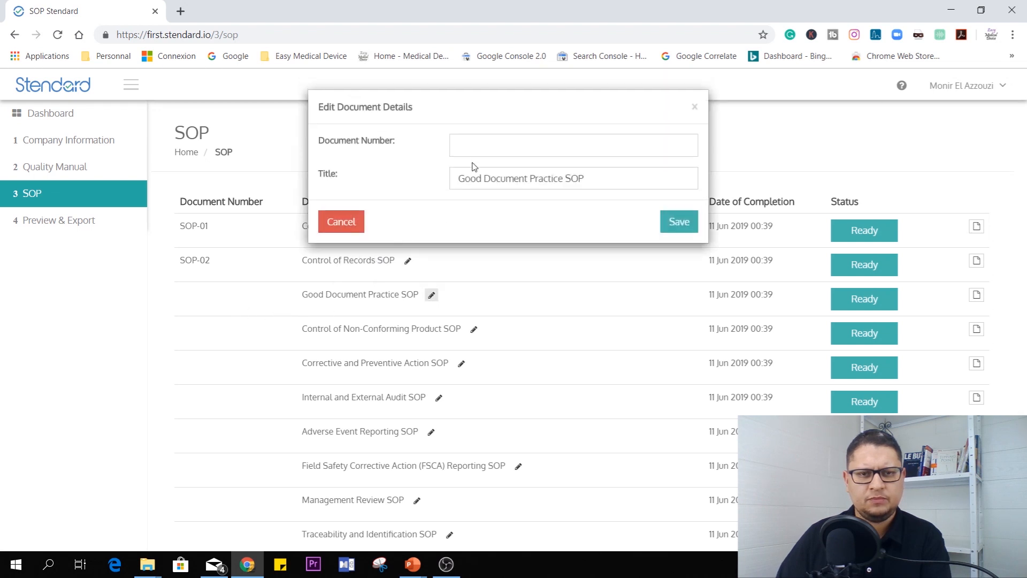
pyautogui.click(472, 146)
pyautogui.write('SO')
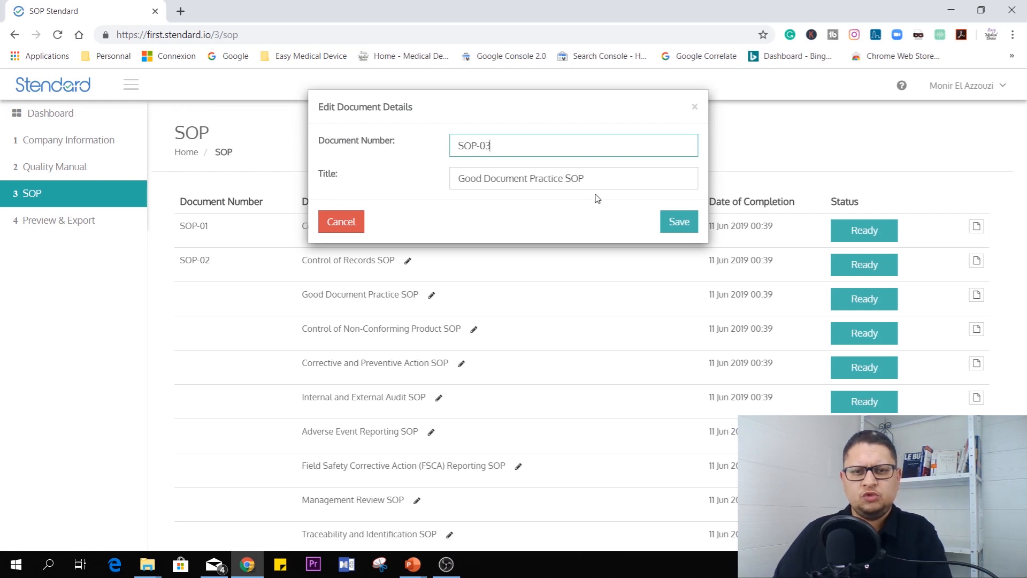
pyautogui.write('P-03')
pyautogui.click(679, 222)
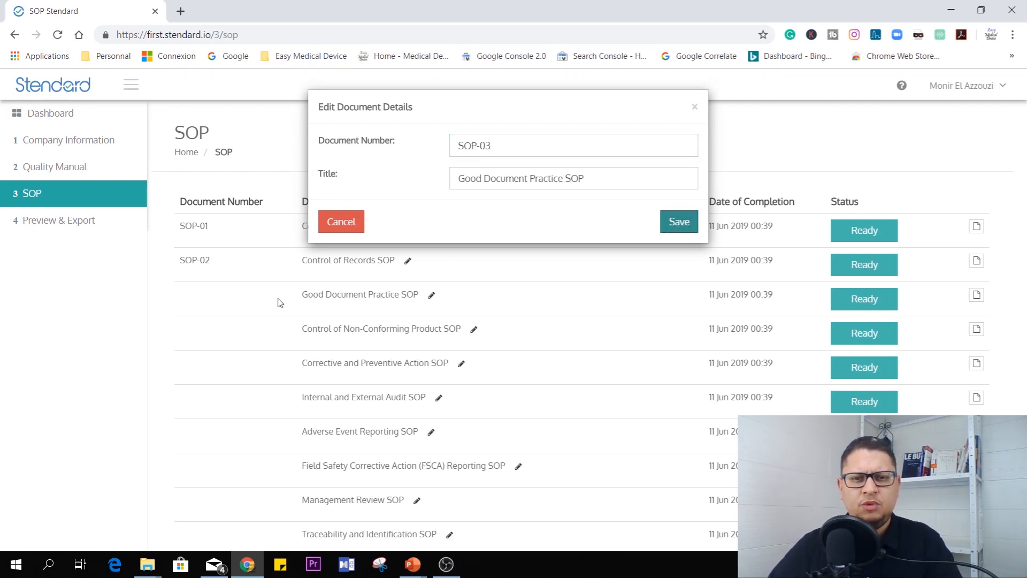
# - Look through the SOP list and open the Corrective and Preventive Action SOP's questionnaire
pyautogui.scroll(-8, 263, 359)
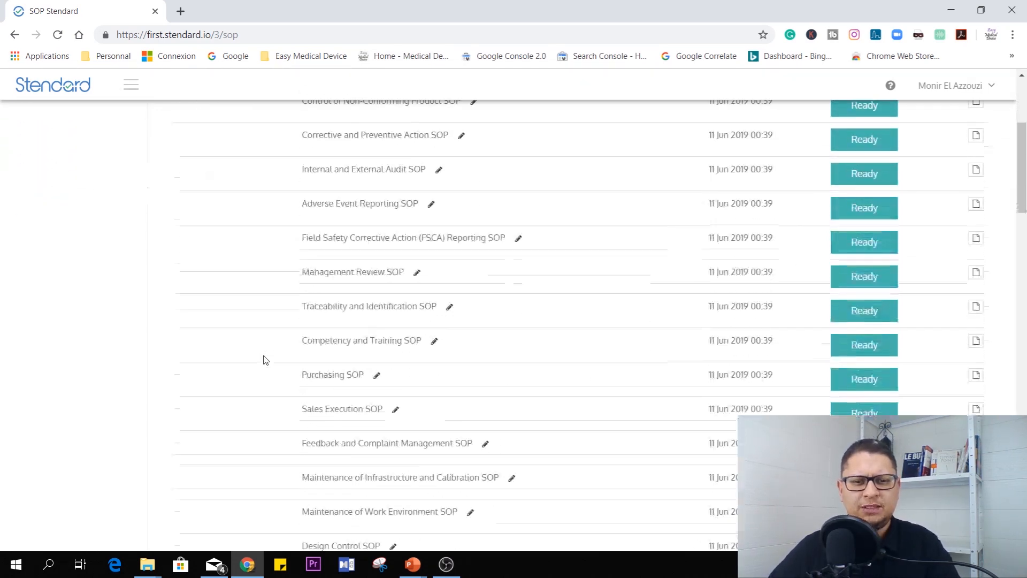
pyautogui.scroll(4, 264, 360)
pyautogui.scroll(4, 292, 306)
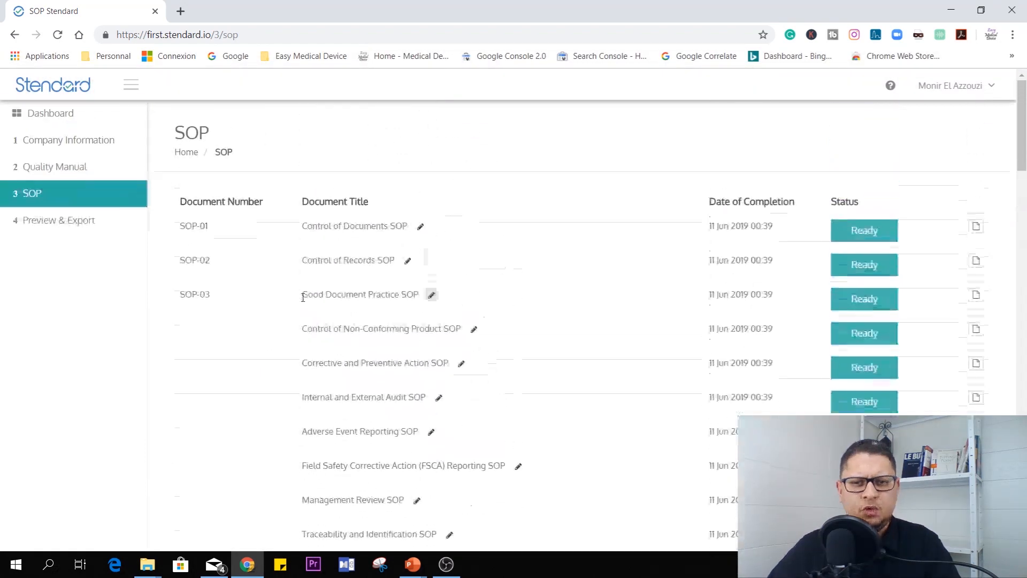
pyautogui.scroll(-4, 596, 330)
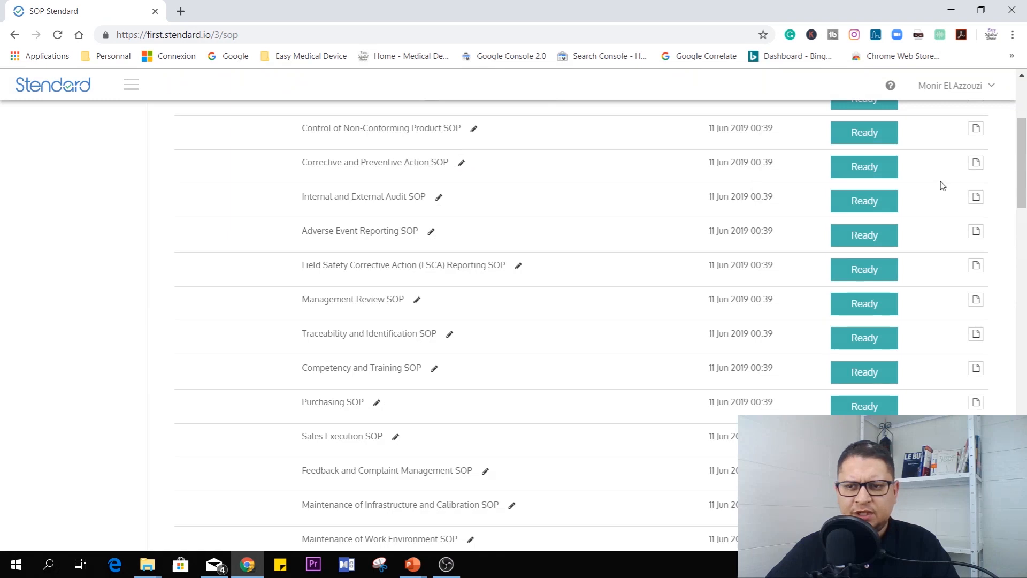
pyautogui.click(975, 162)
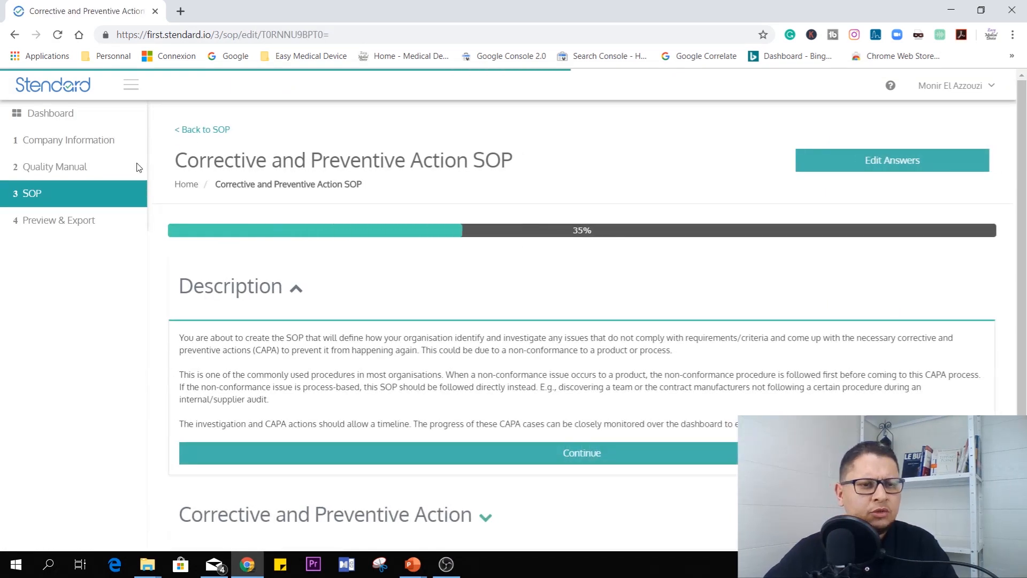
# - Preview the generated Corrective and Preventive Action SOP and examine its reference documents and definitions
pyautogui.click(72, 224)
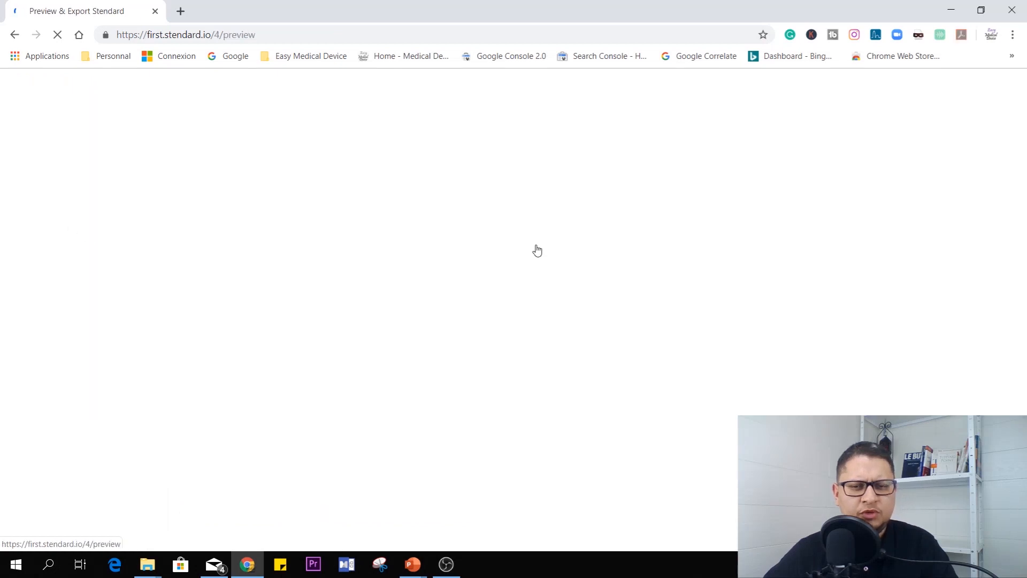
pyautogui.scroll(-4, 653, 252)
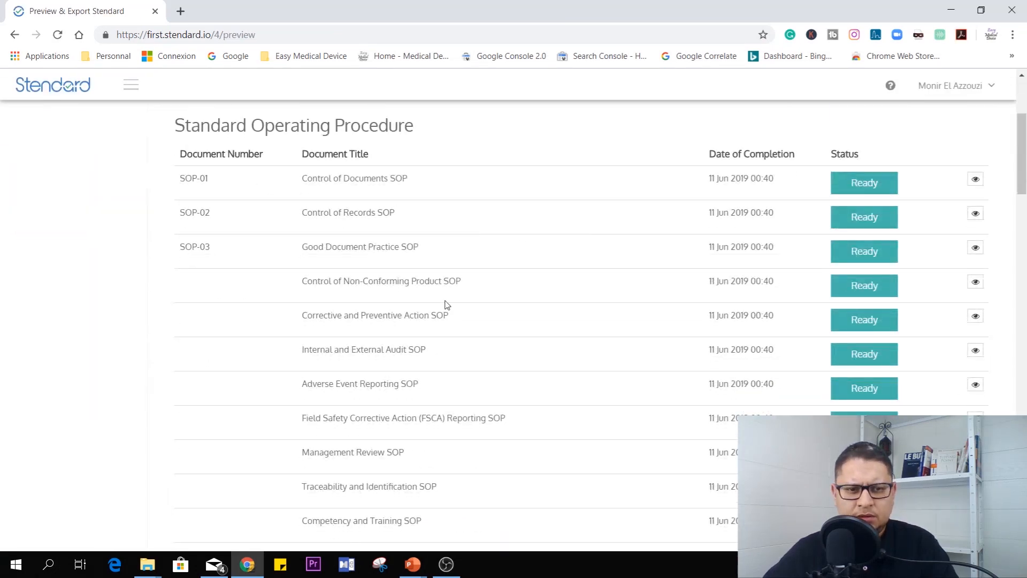
pyautogui.click(976, 316)
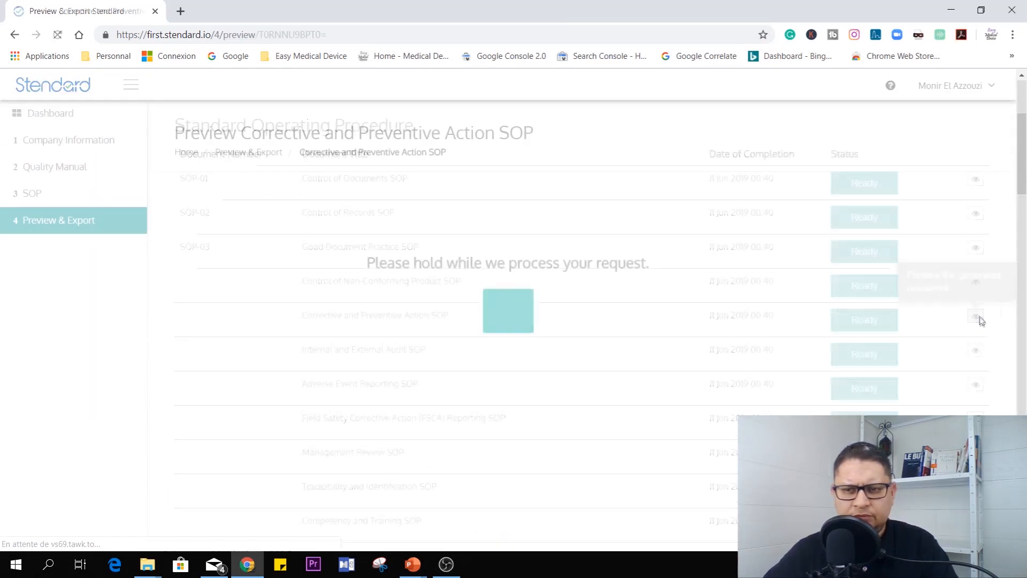
pyautogui.scroll(-5, 578, 268)
pyautogui.scroll(-4, 582, 267)
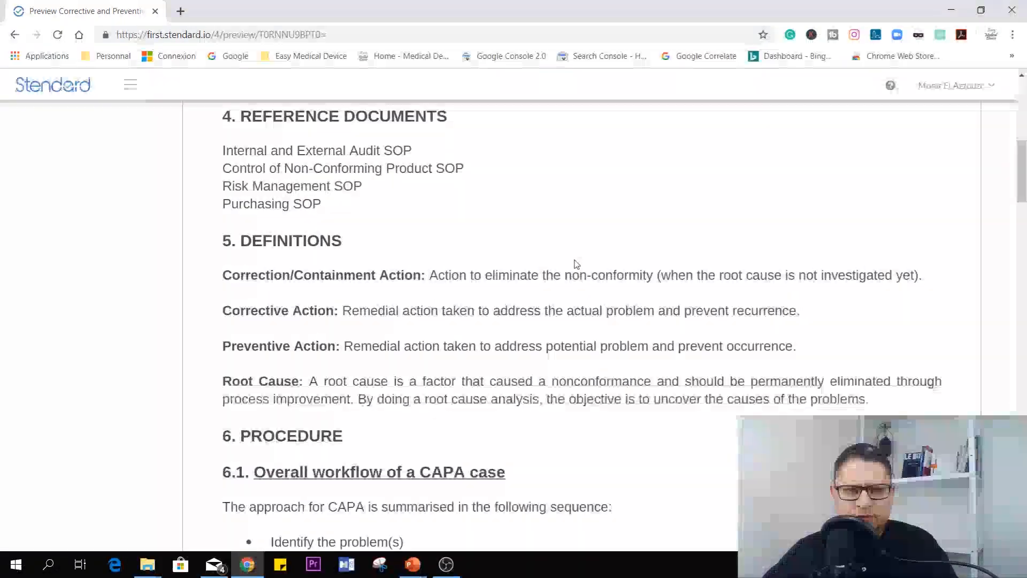
# - Examine the SOP's procedure section, covering the CAPA case workflow, CAPA triggers, corrective action and preventive action
pyautogui.scroll(-4, 379, 294)
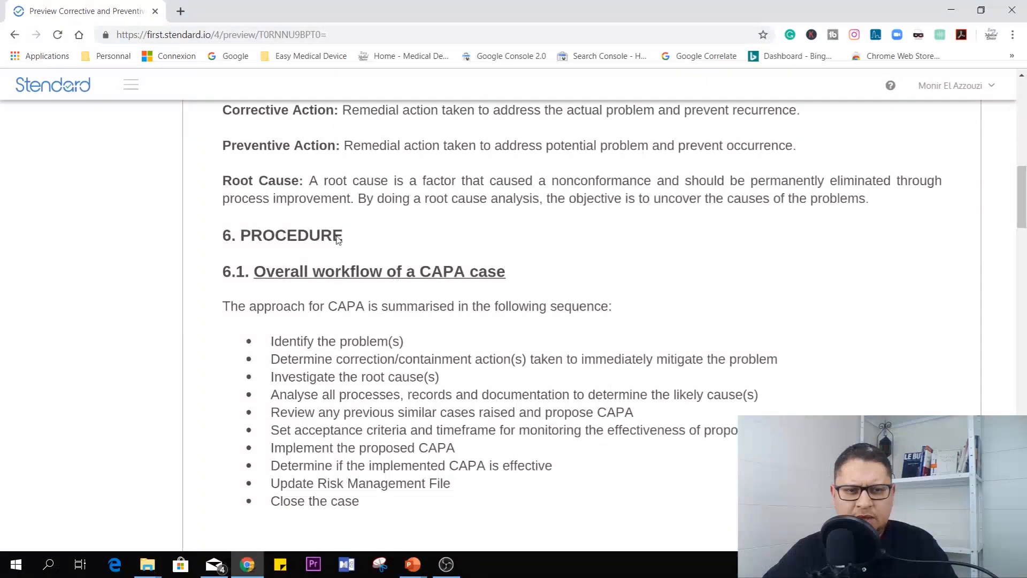
pyautogui.scroll(-3, 404, 297)
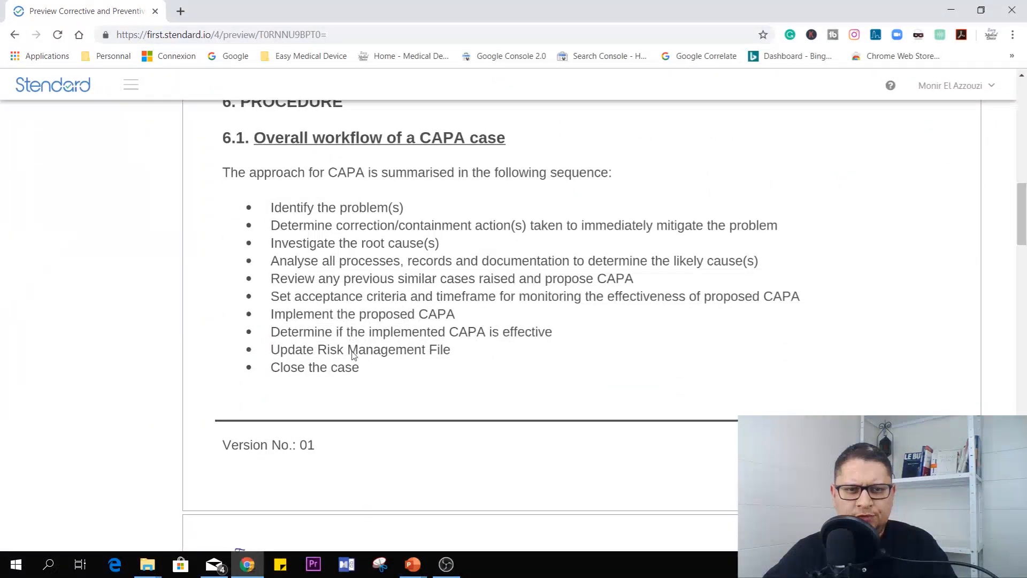
pyautogui.scroll(-3, 353, 355)
pyautogui.scroll(-9, 404, 351)
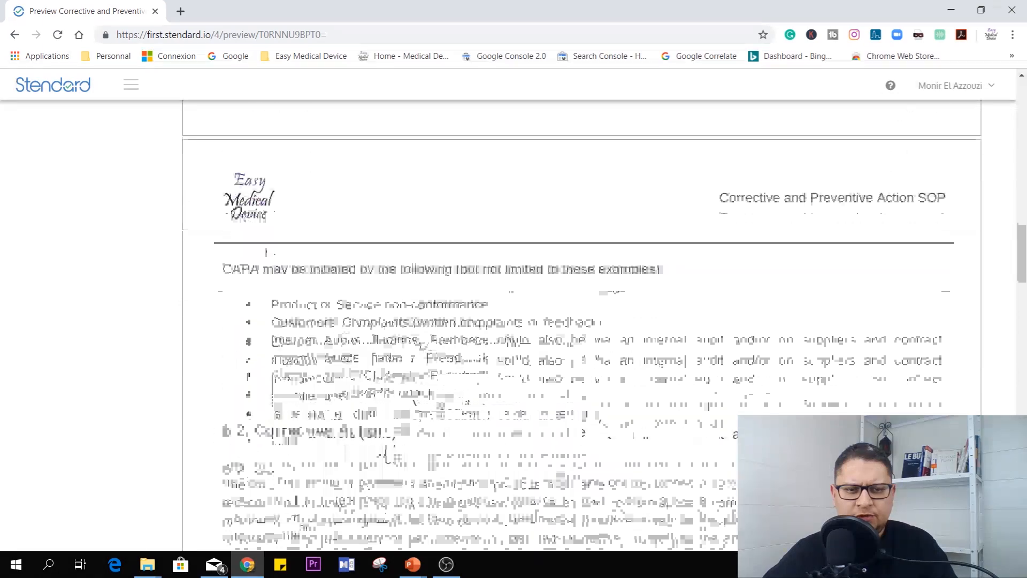
pyautogui.scroll(-3, 371, 287)
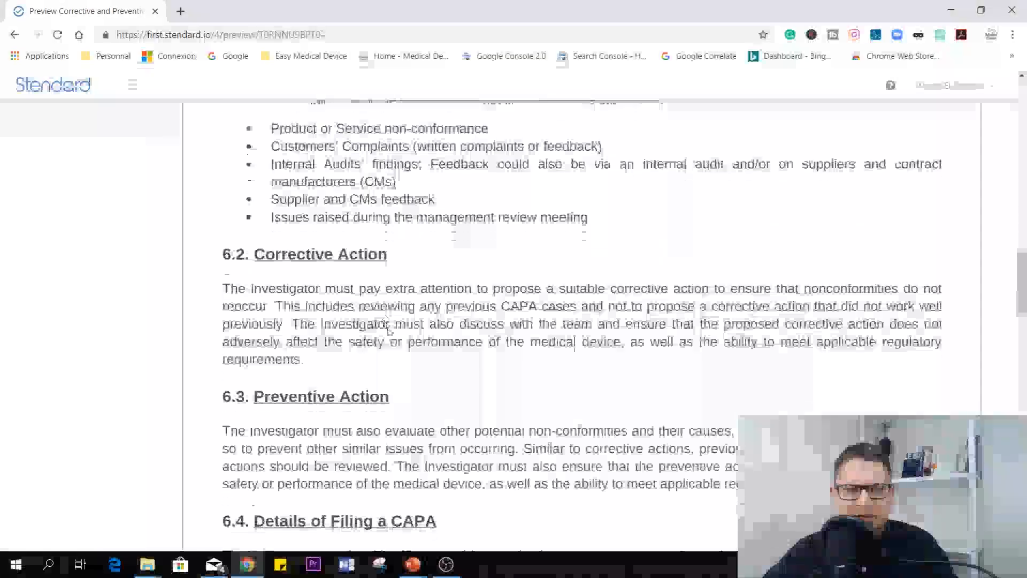
# - Examine the Corrective and Preventive Action SOP's section on filing a CAPA, including its timeframes, and the attachments section
pyautogui.scroll(-3, 371, 287)
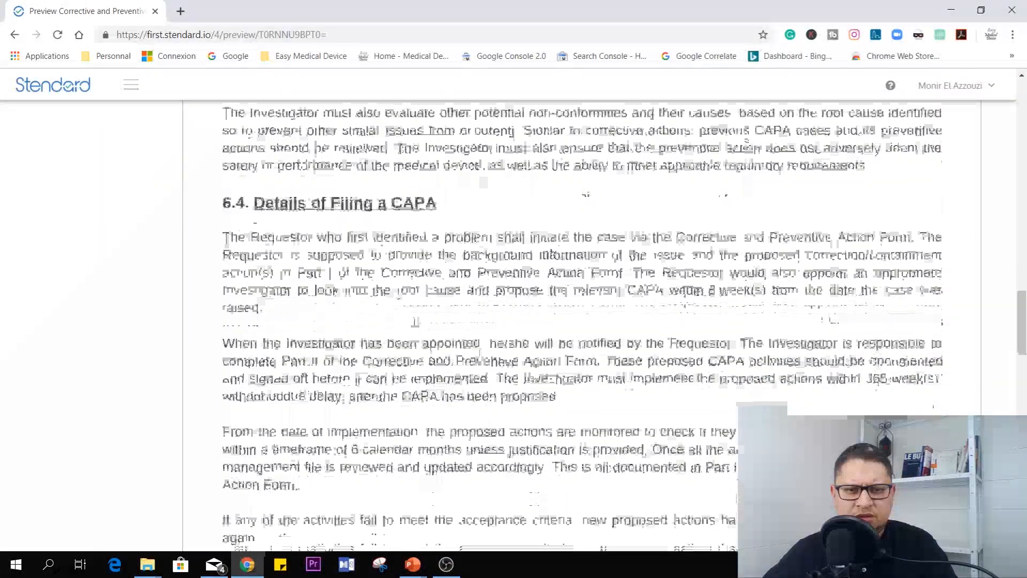
pyautogui.scroll(-3, 386, 309)
pyautogui.scroll(-13, 385, 309)
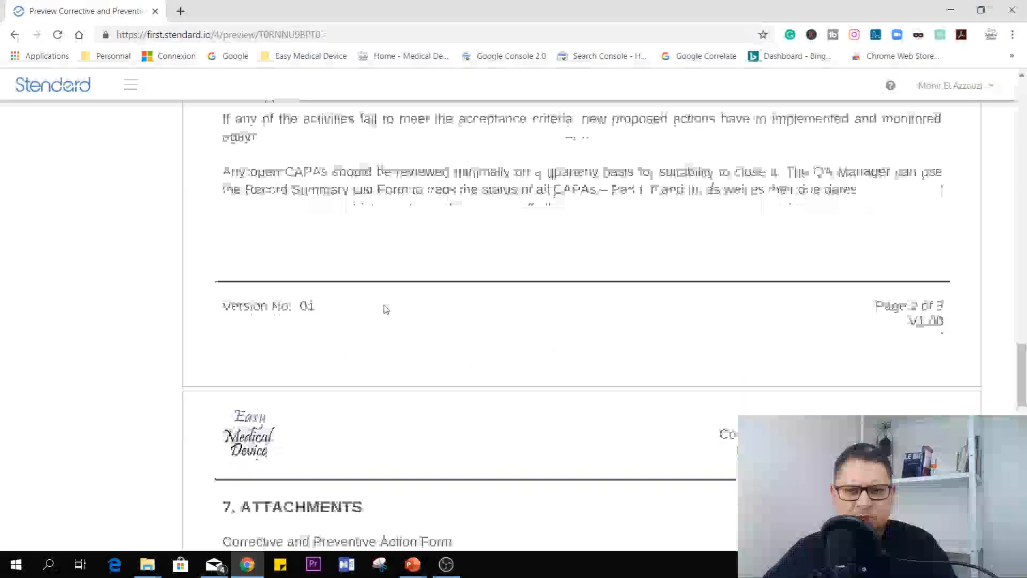
pyautogui.scroll(-9, 385, 310)
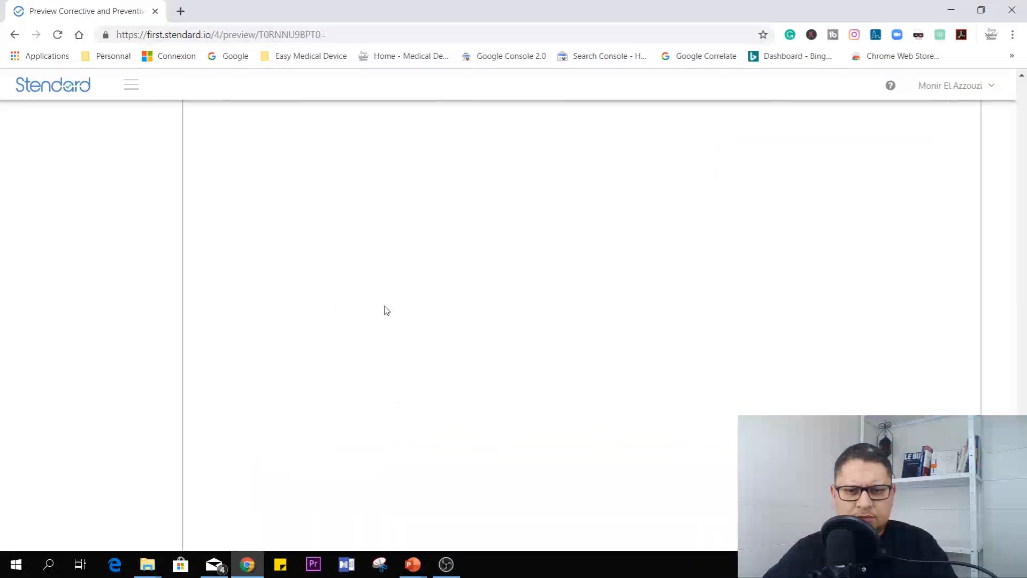
pyautogui.scroll(6, 388, 311)
pyautogui.scroll(8, 388, 311)
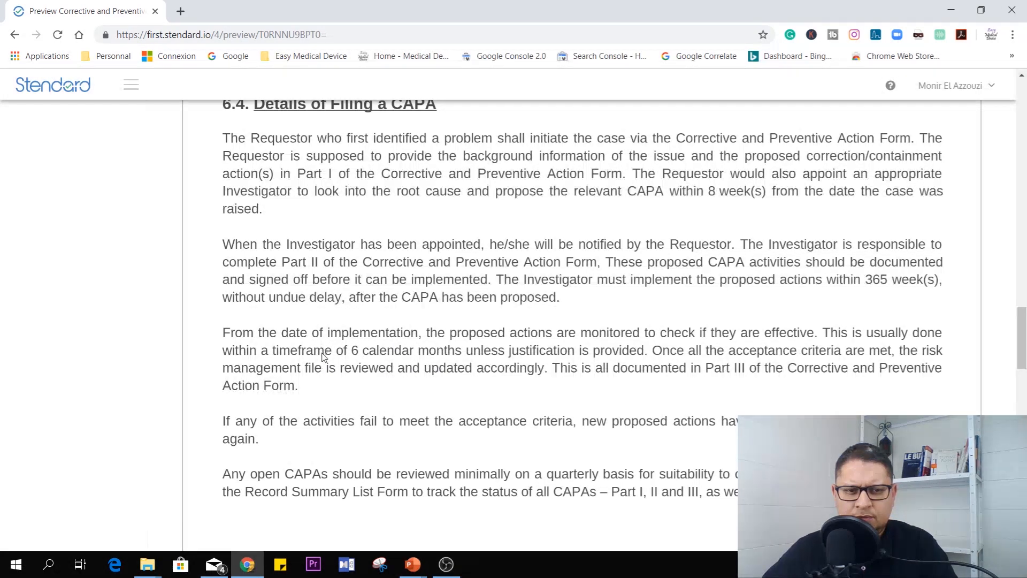
pyautogui.scroll(-3, 544, 402)
pyautogui.scroll(4, 543, 403)
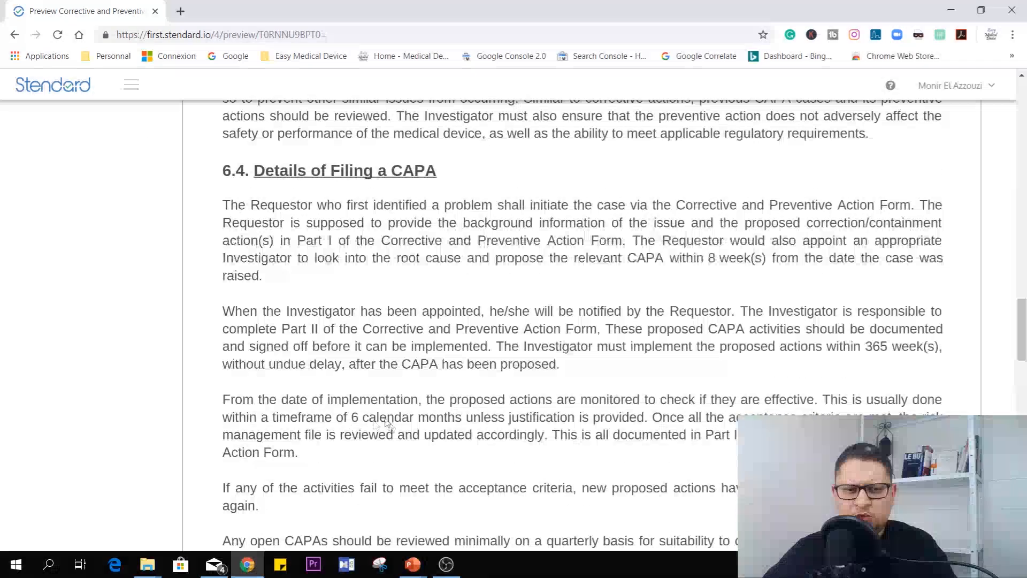
# - Return to the Preview & Export document list and export all customised documents as one package in DOCX format
pyautogui.scroll(8, 509, 364)
pyautogui.scroll(7, 508, 364)
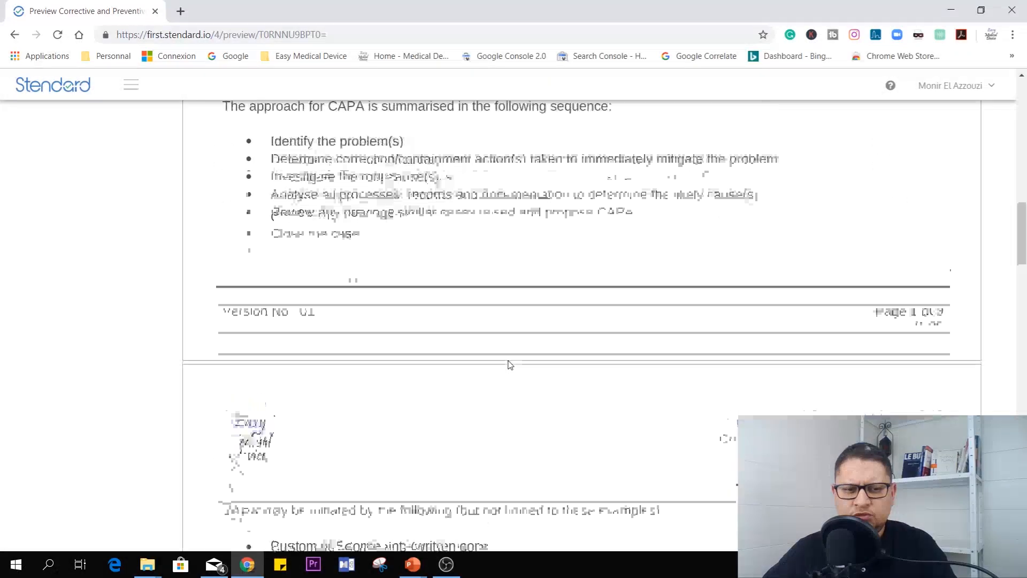
pyautogui.scroll(10, 509, 365)
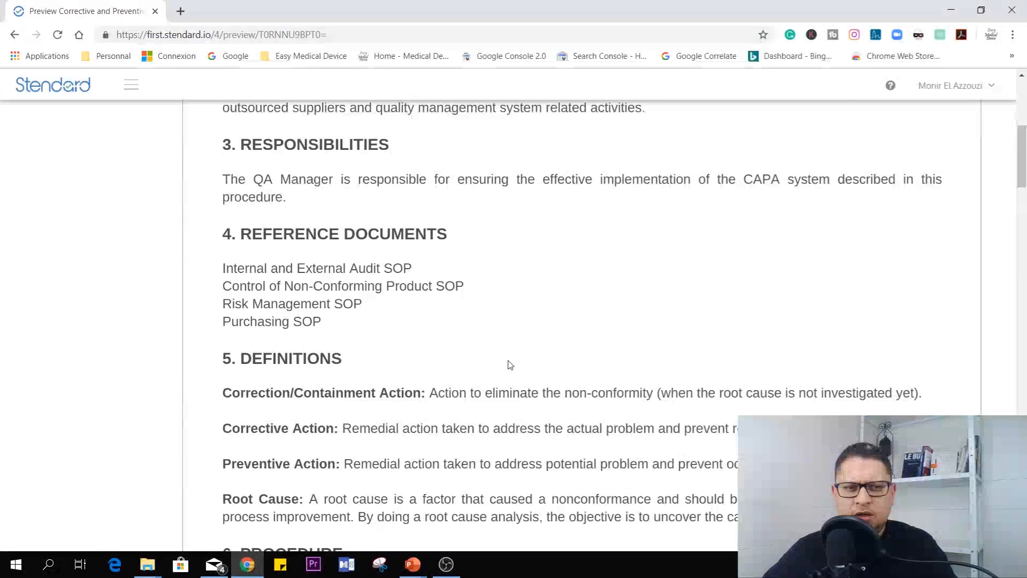
pyautogui.scroll(7, 510, 365)
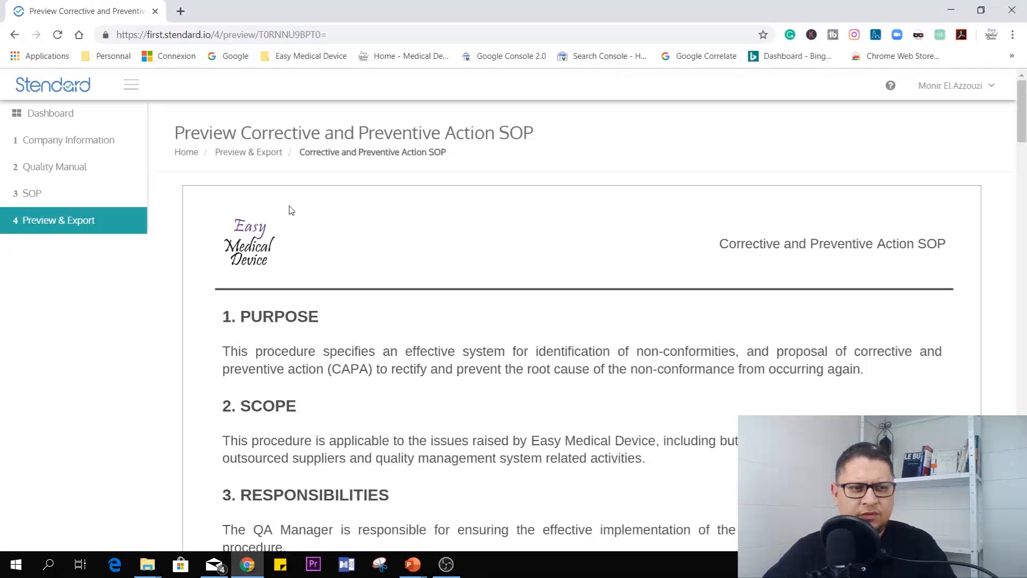
pyautogui.click(57, 222)
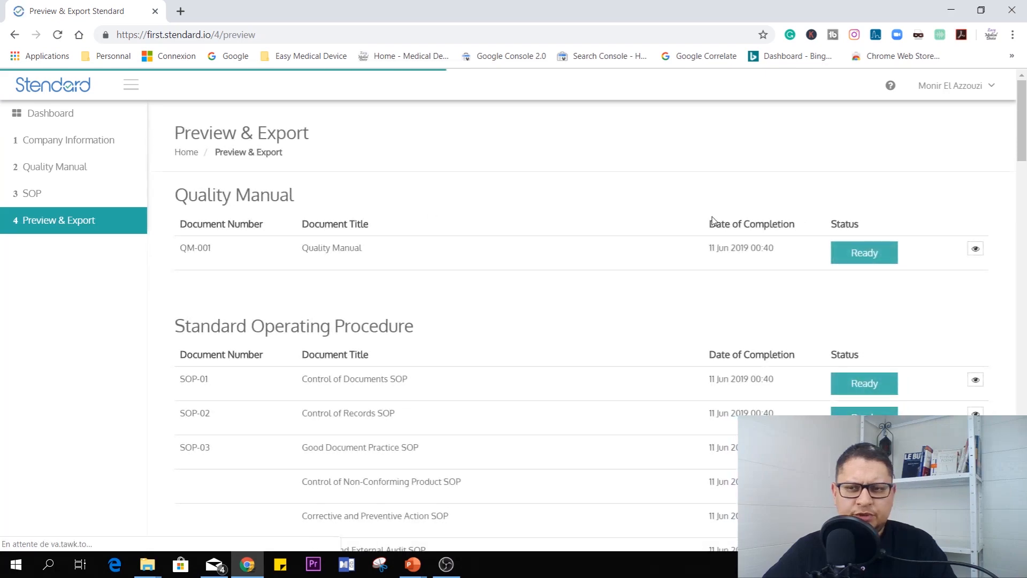
pyautogui.scroll(-15, 711, 221)
pyautogui.scroll(-20, 712, 221)
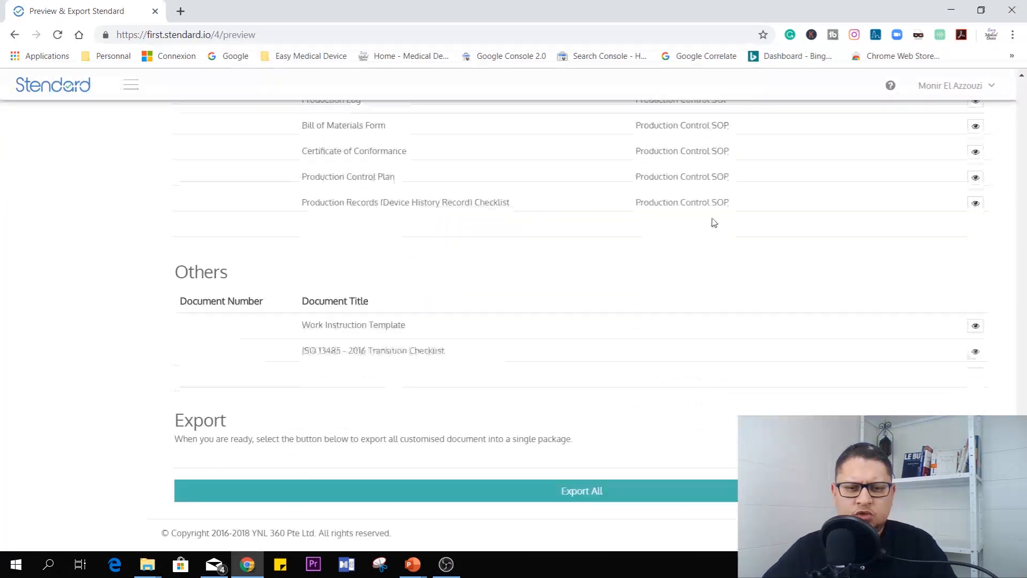
pyautogui.click(578, 495)
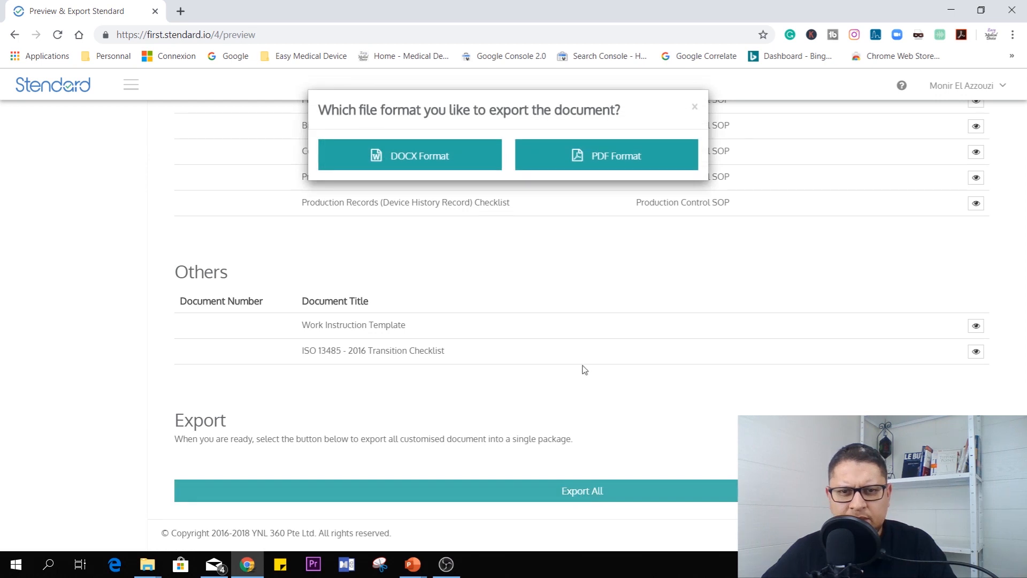
pyautogui.click(385, 150)
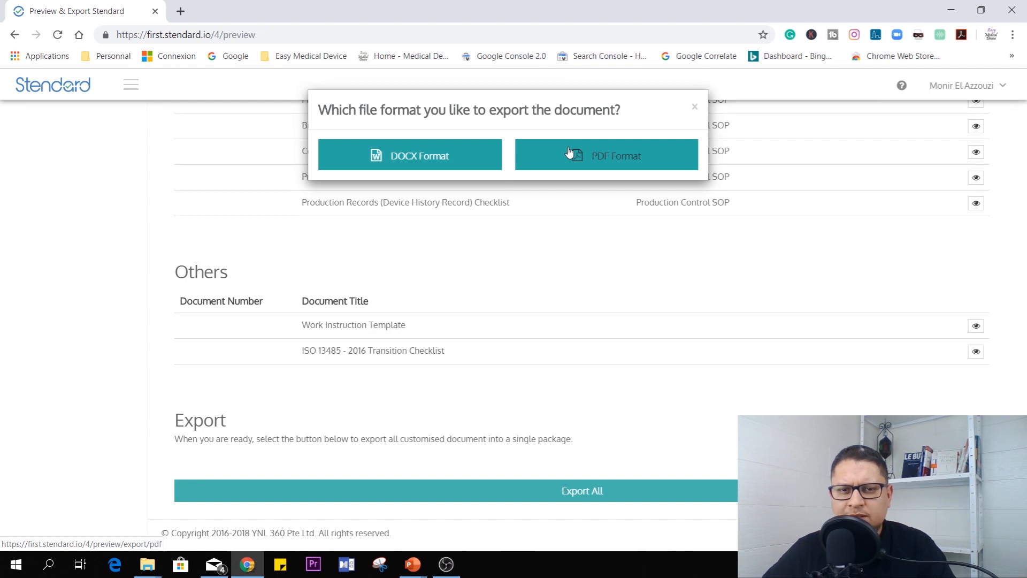
pyautogui.click(424, 162)
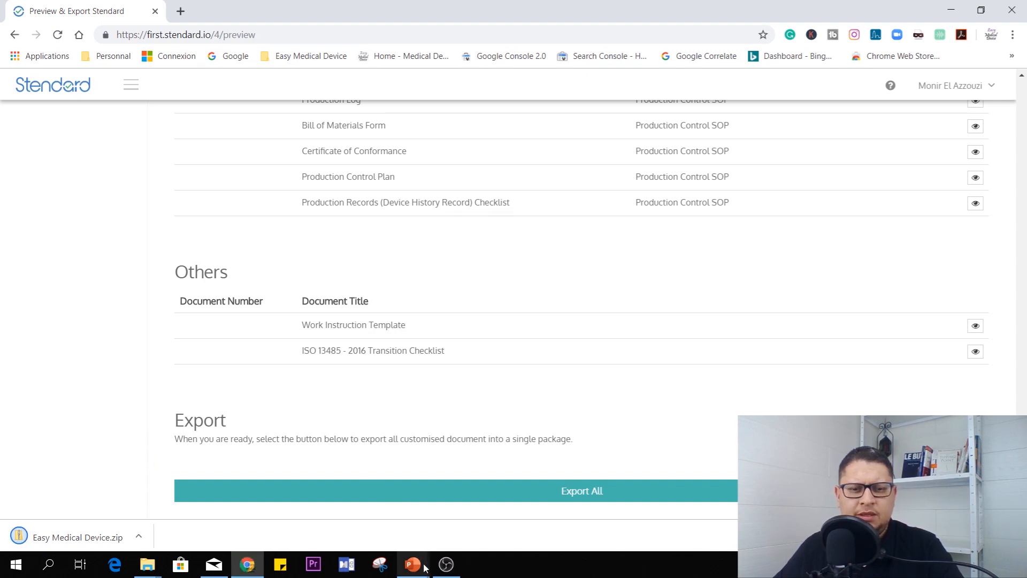
# - Open the downloaded Easy Medical Device.zip, widen the name column, and open QM-001 Quality Manual.docx from the Quality Manual folder in Word
pyautogui.click(90, 545)
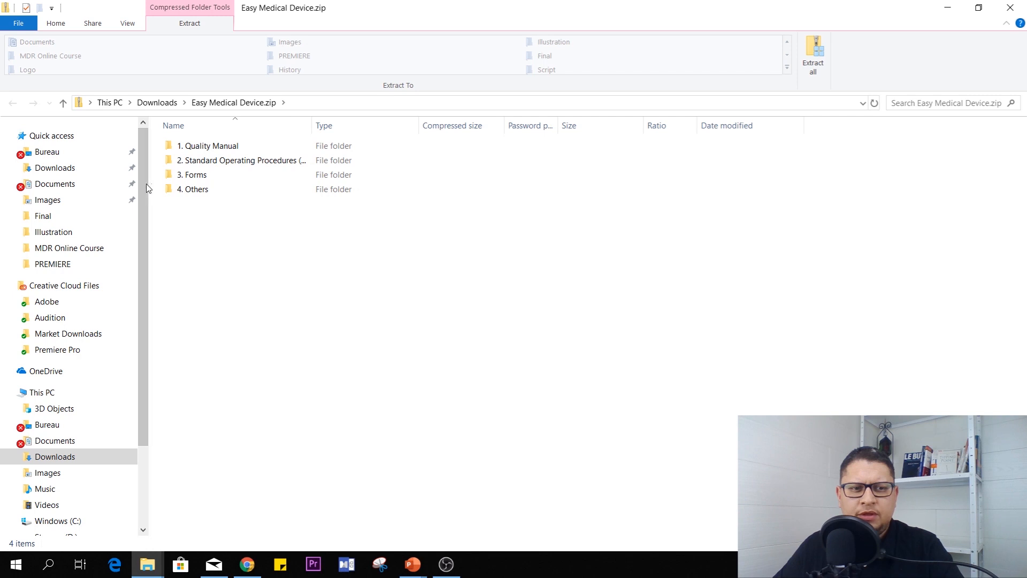
pyautogui.moveTo(150, 181); pyautogui.dragTo(60, 178)
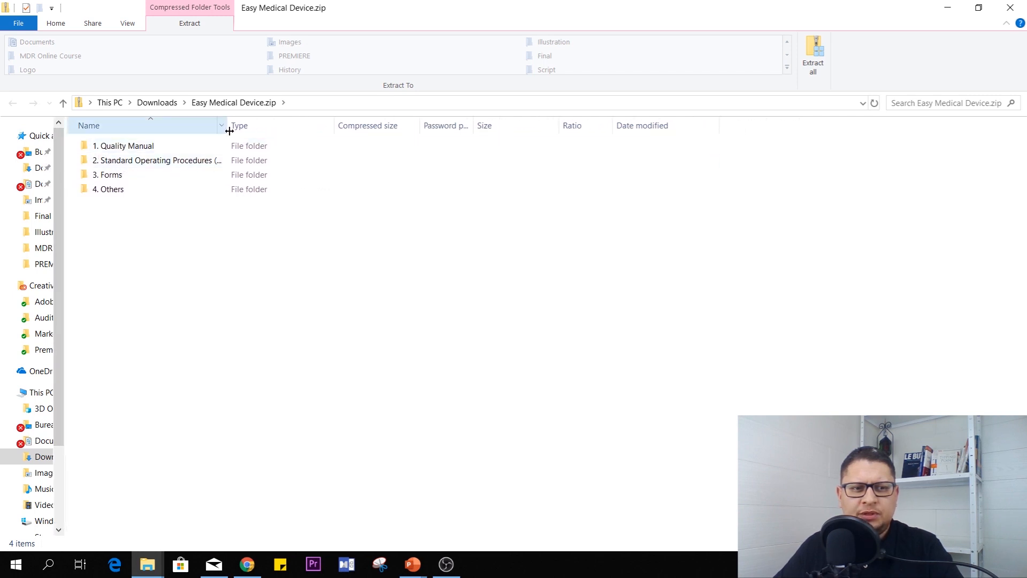
pyautogui.moveTo(228, 126); pyautogui.dragTo(339, 125)
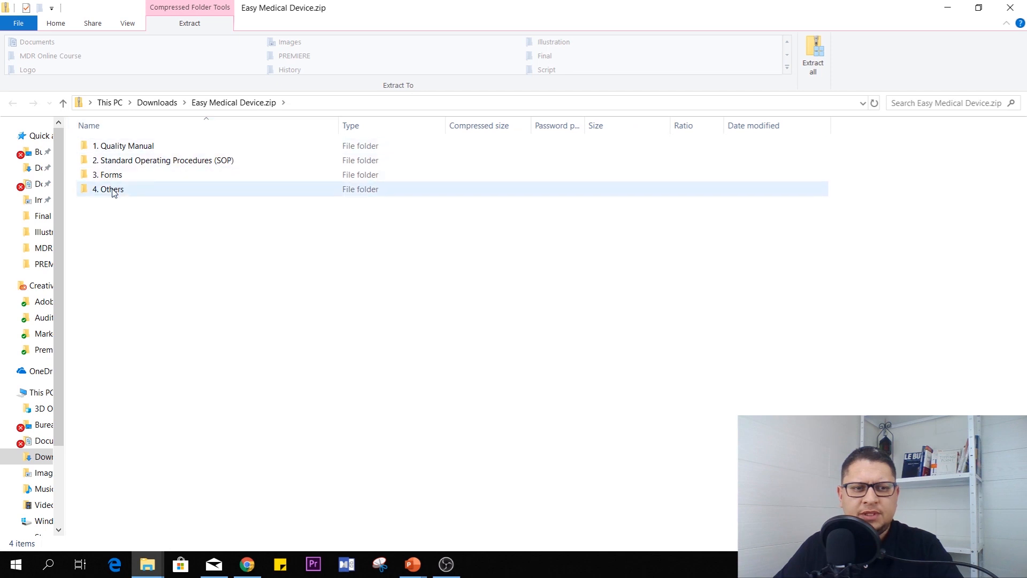
pyautogui.doubleClick(126, 145)
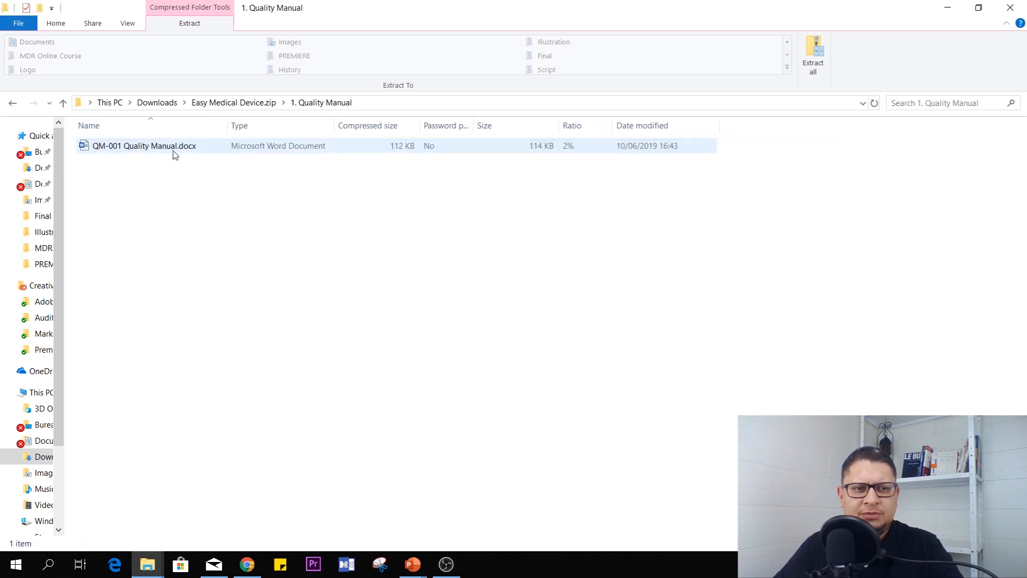
pyautogui.doubleClick(172, 149)
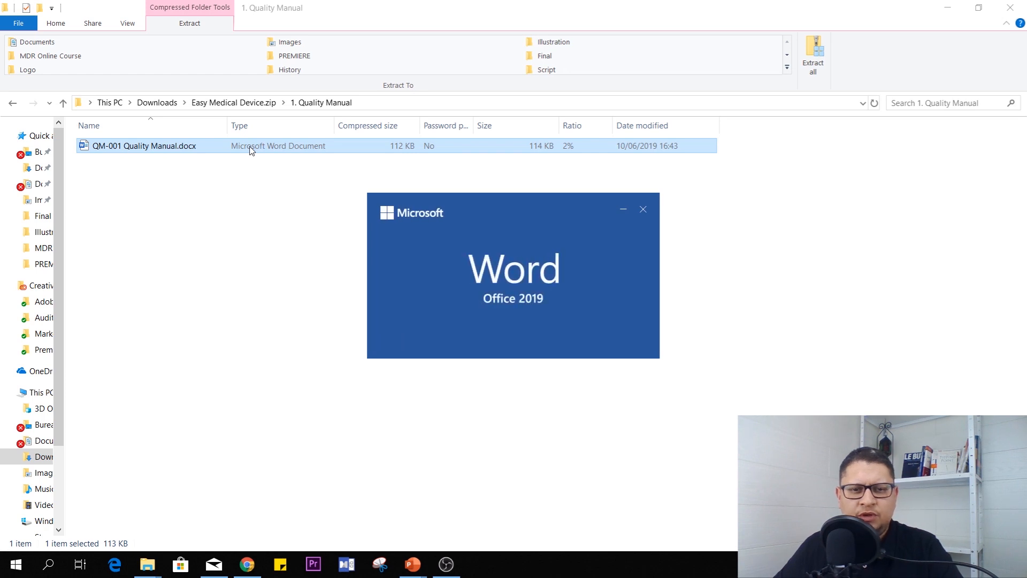
# - Examine the exported Quality Manual from its cover page through the scope and product description to the facilities section
pyautogui.scroll(-5, 494, 172)
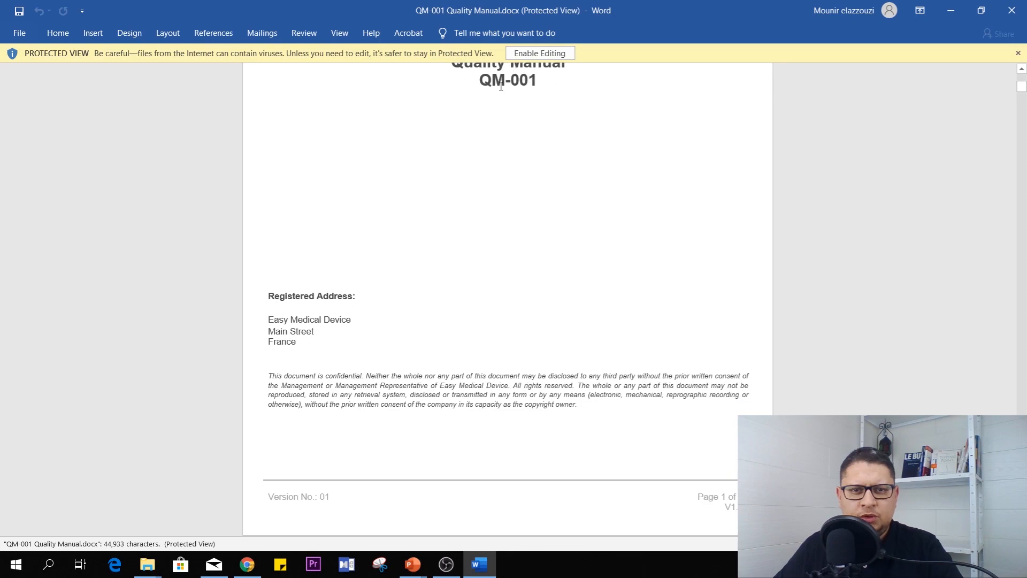
pyautogui.scroll(-15, 484, 235)
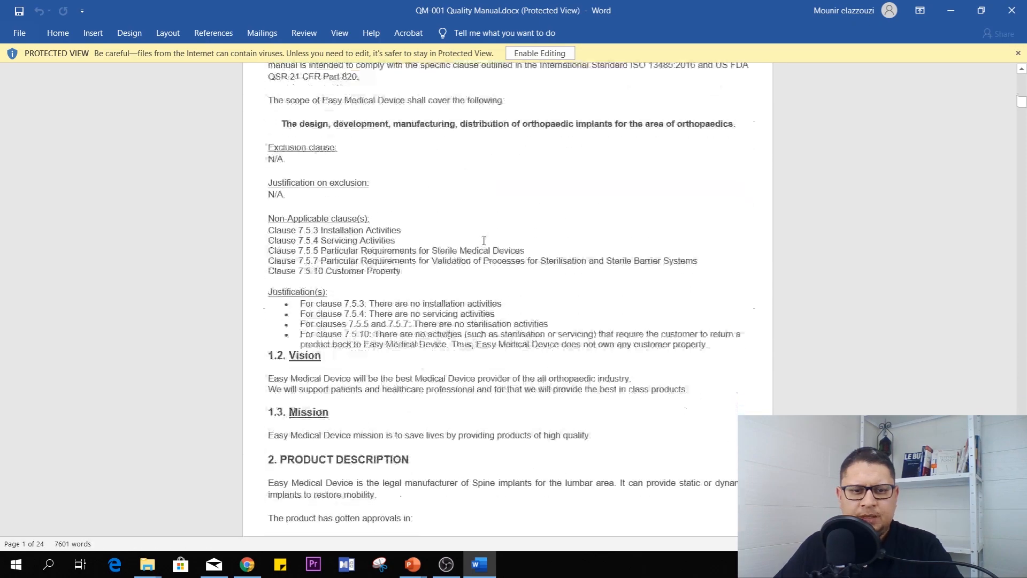
pyautogui.scroll(-5, 484, 245)
pyautogui.moveTo(344, 291); pyautogui.dragTo(481, 377)
pyautogui.click(480, 377)
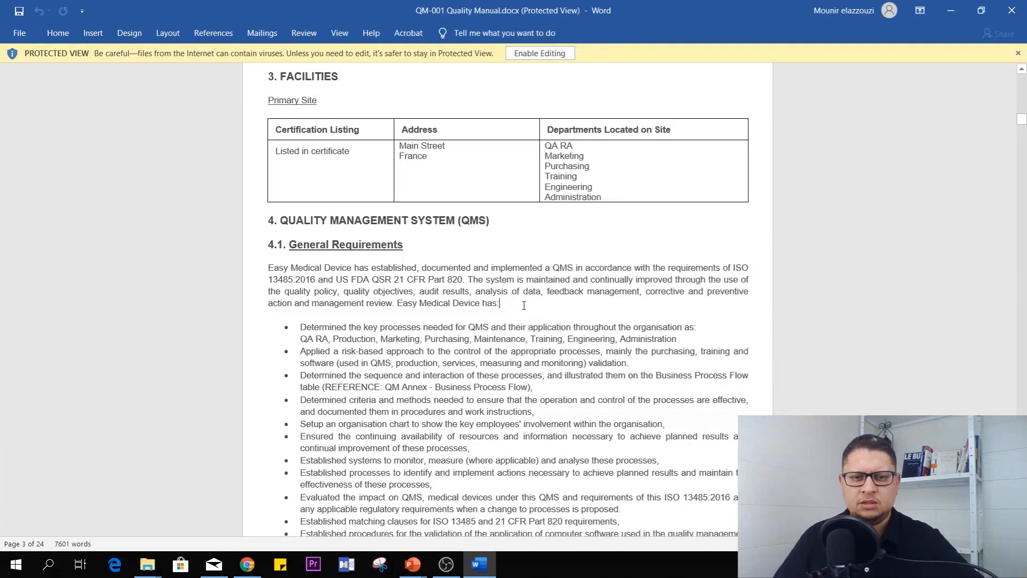
# - Enable editing of the Quality Manual and append a postal code after France in the cover page's registered address
pyautogui.press('Return')
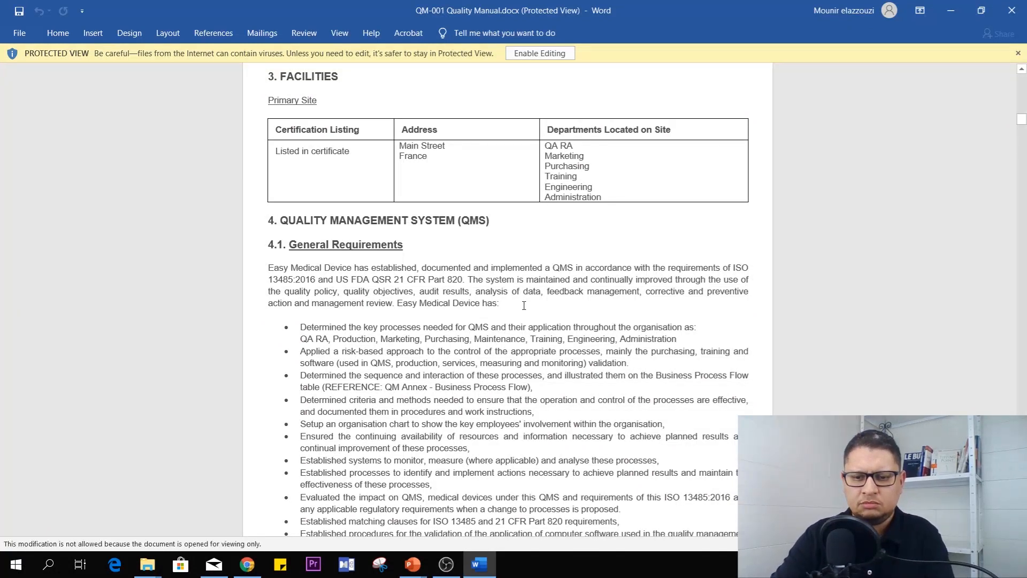
pyautogui.click(539, 54)
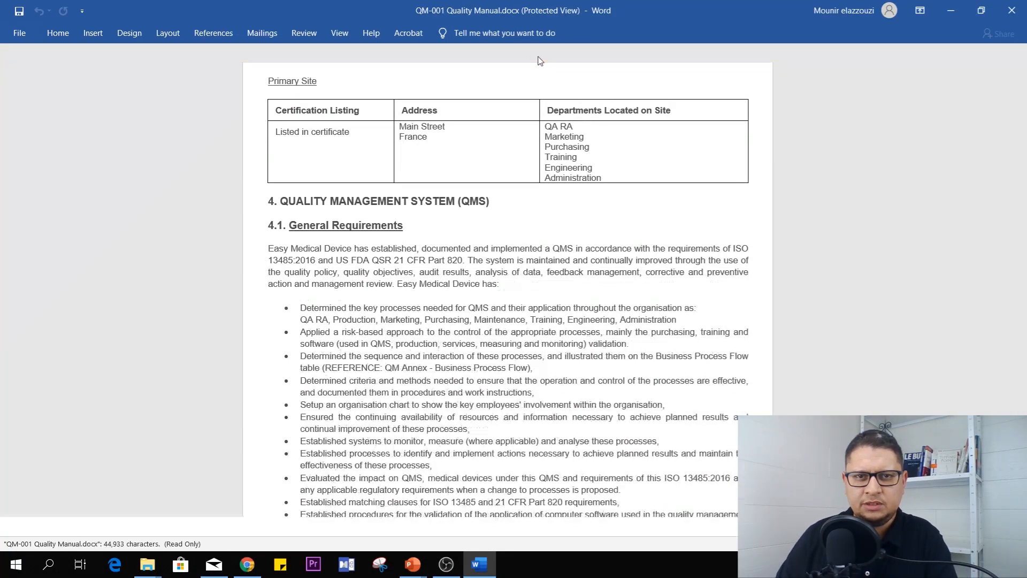
pyautogui.scroll(-8, 529, 276)
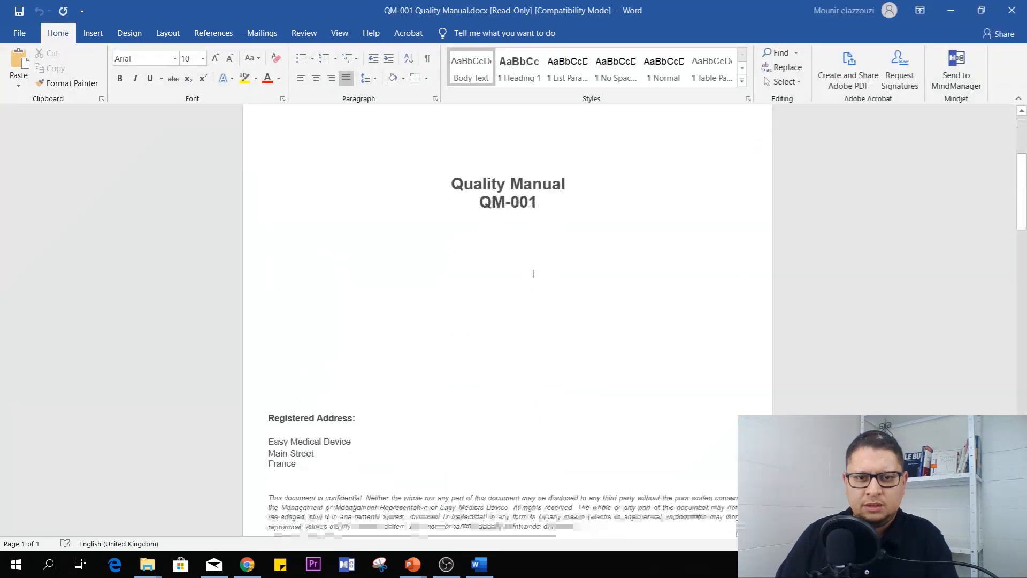
pyautogui.click(314, 223)
pyautogui.write('-23232')
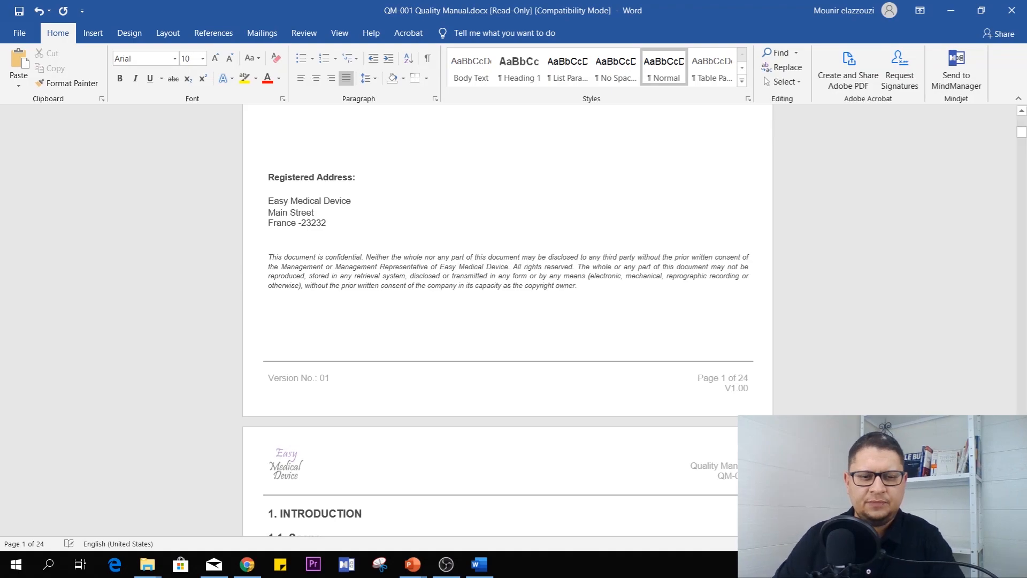
# - Add a row to the version history table at the end of the Quality Manual with DCR No. 1234 and version 02
pyautogui.scroll(-3, 343, 223)
pyautogui.scroll(-20, 344, 224)
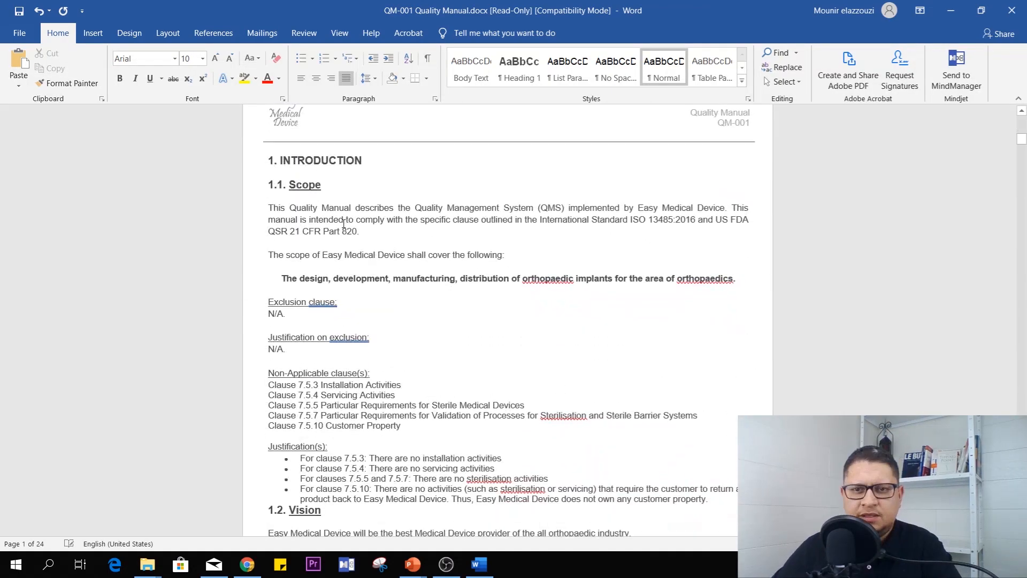
pyautogui.scroll(-20, 345, 225)
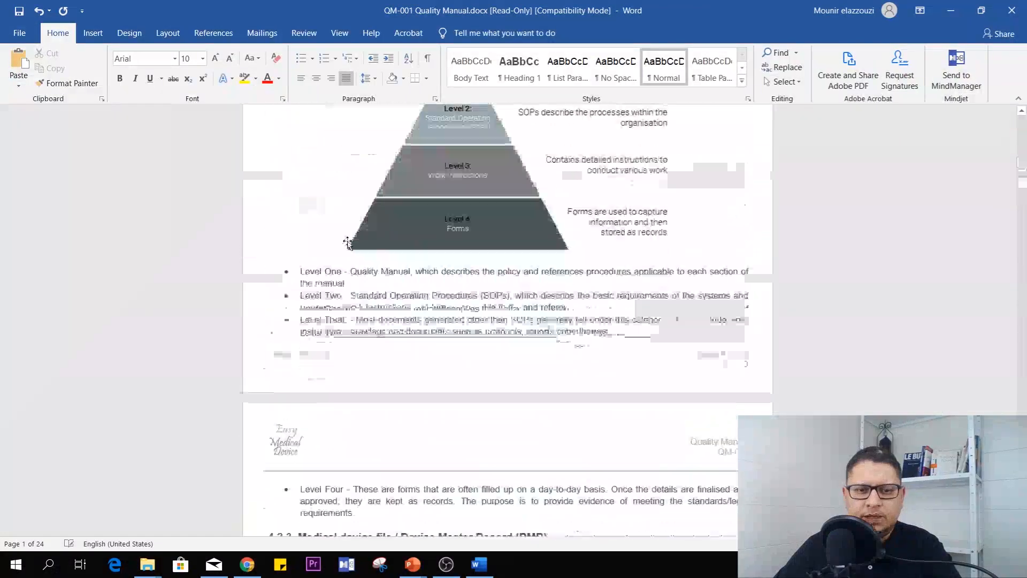
pyautogui.scroll(-20, 352, 231)
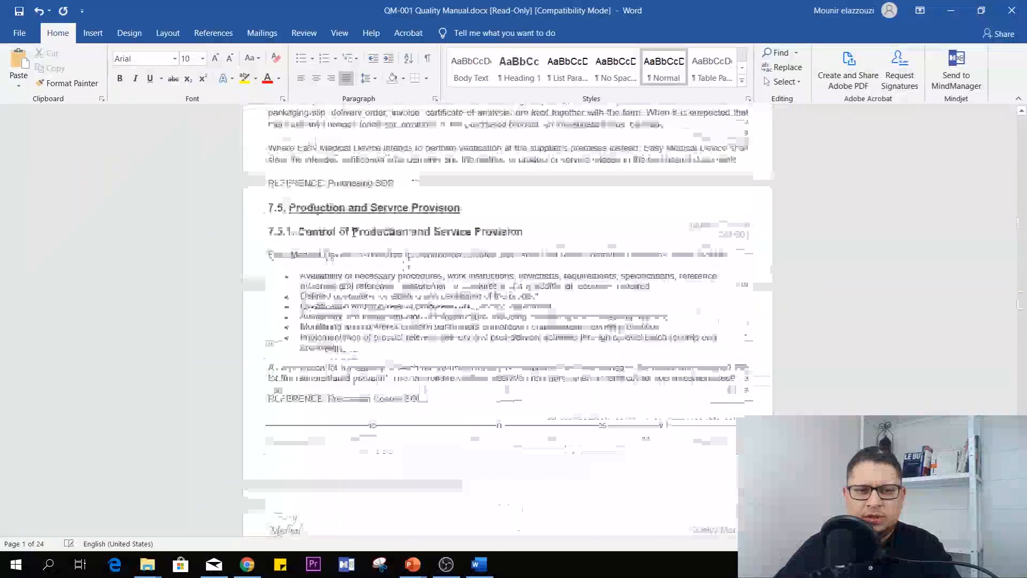
pyautogui.scroll(-20, 353, 233)
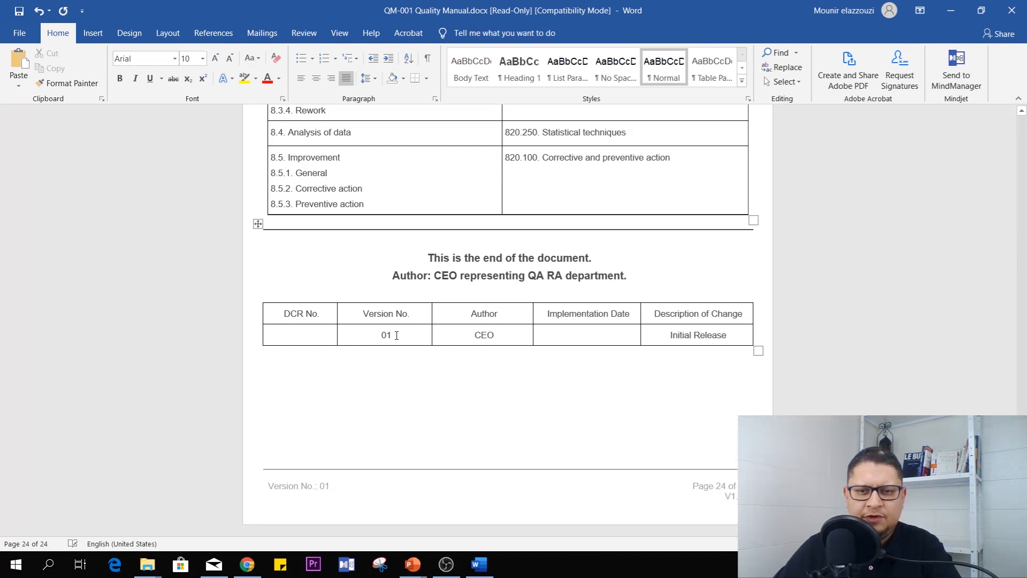
pyautogui.click(733, 336)
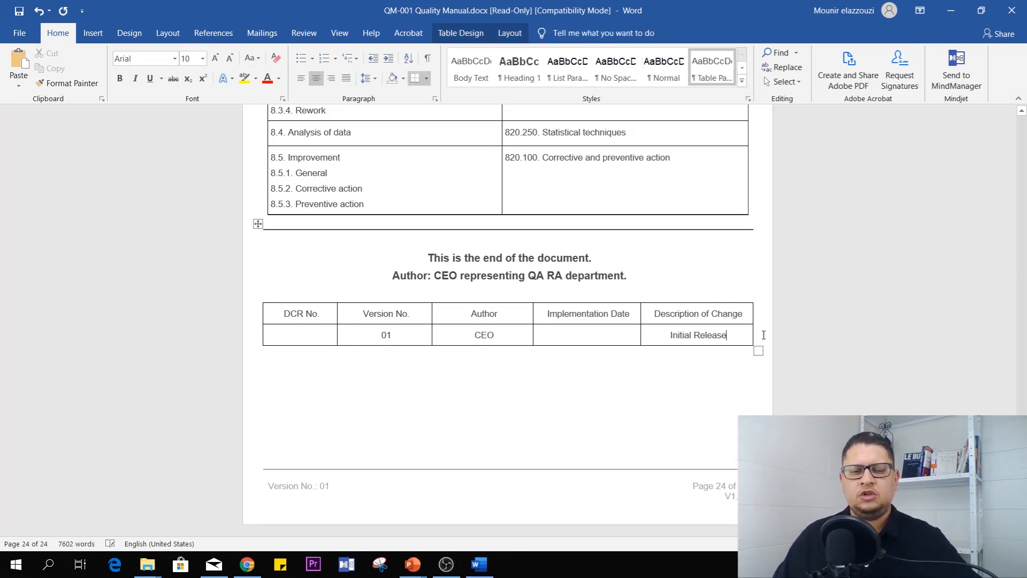
pyautogui.press('Tab')
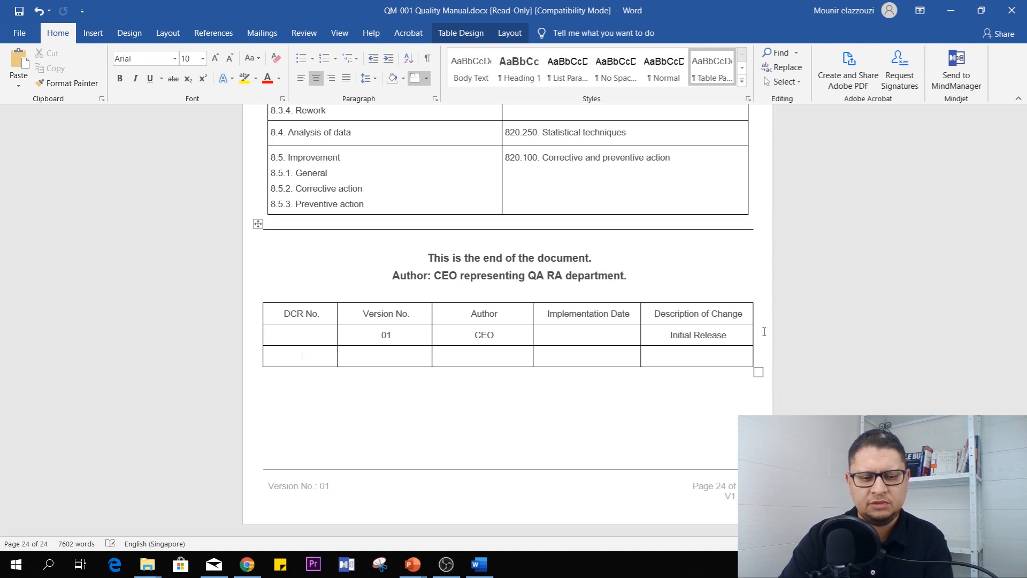
pyautogui.write('1234')
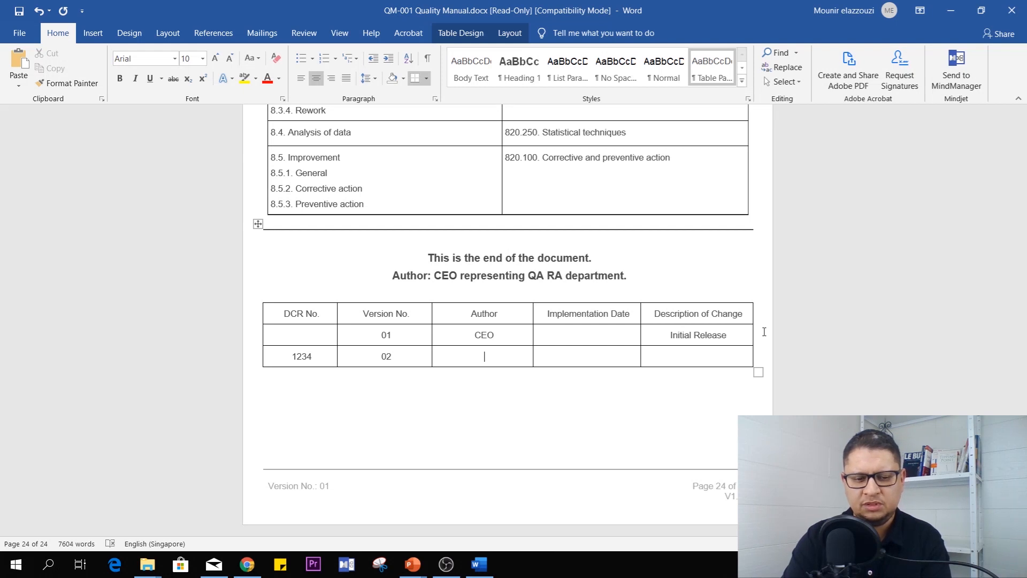
# - Enter "QA RA Director" as the author and "Update of XXX" as the description of change in the version 02 row
pyautogui.write('QA RA Manag')
pyautogui.press('BackSpace')
pyautogui.press('BackSpace')
pyautogui.press('BackSpace')
pyautogui.press('BackSpace')
pyautogui.press('BackSpace')
pyautogui.write('d')
pyautogui.press('BackSpace')
pyautogui.write('Directore')
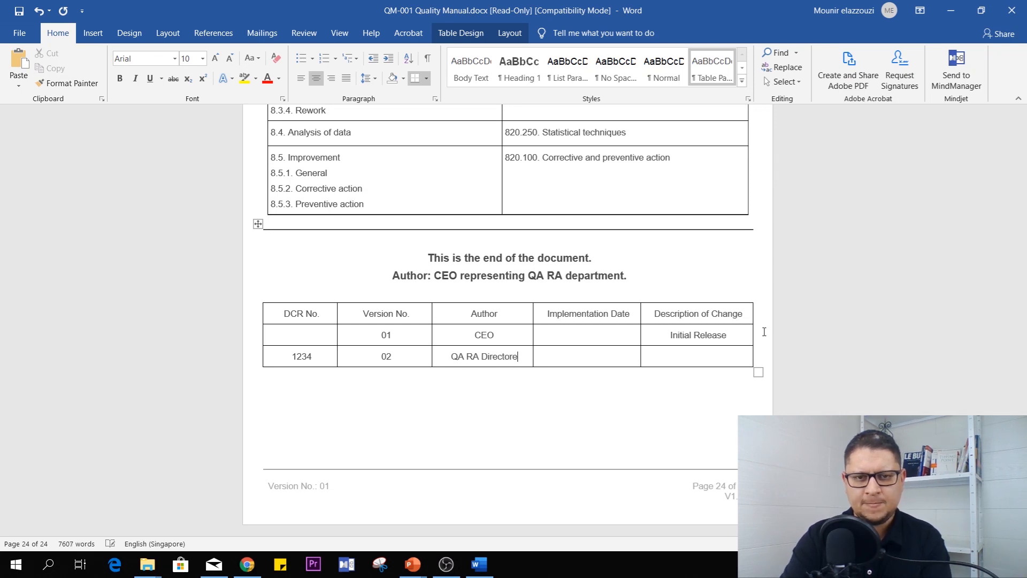
pyautogui.press('Tab')
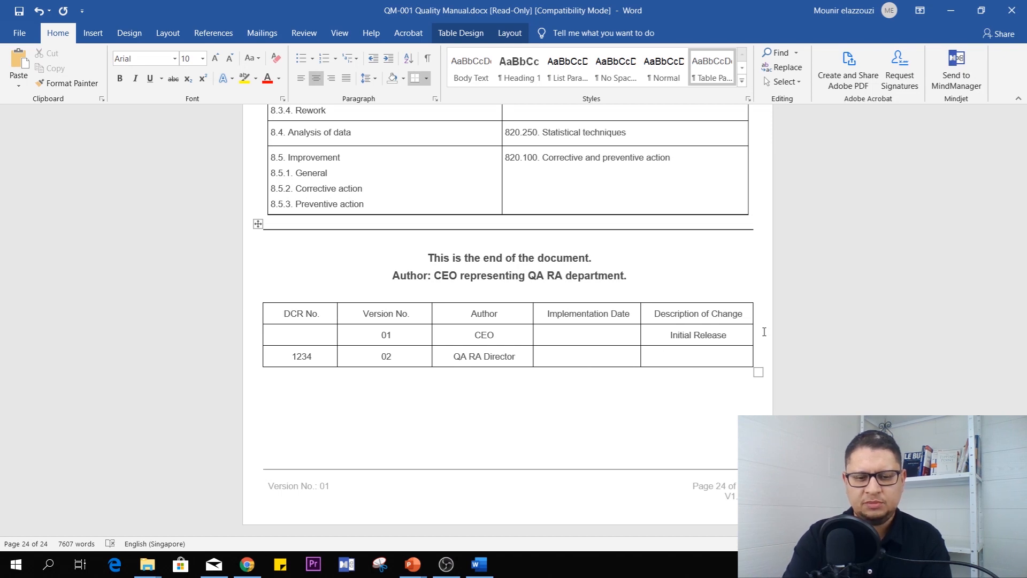
pyautogui.write('Update of XXX')
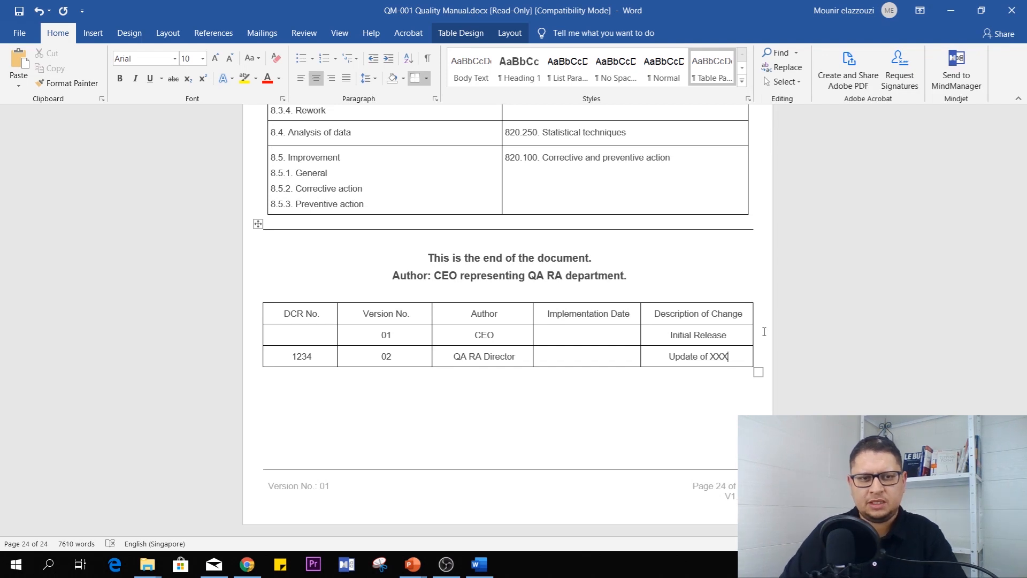
# - Open the Quality Manual's page footer for editing at its version number
pyautogui.doubleClick(323, 486)
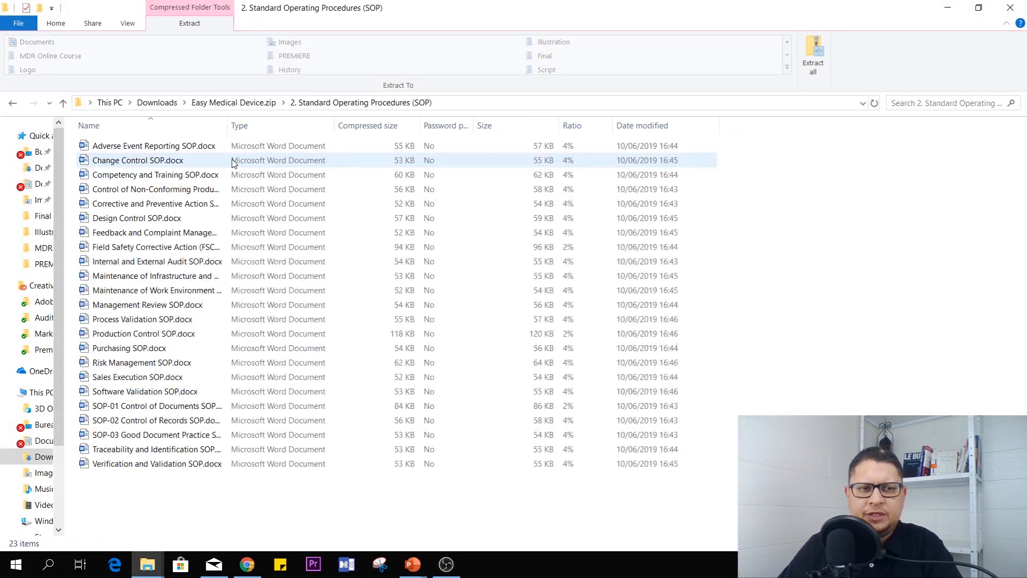
# - In File Explorer, widen the SOP folder's name column and review the Field Safety Corrective Action (FSCA) Reporting SOP through its version history table
pyautogui.moveTo(227, 125); pyautogui.dragTo(318, 126)
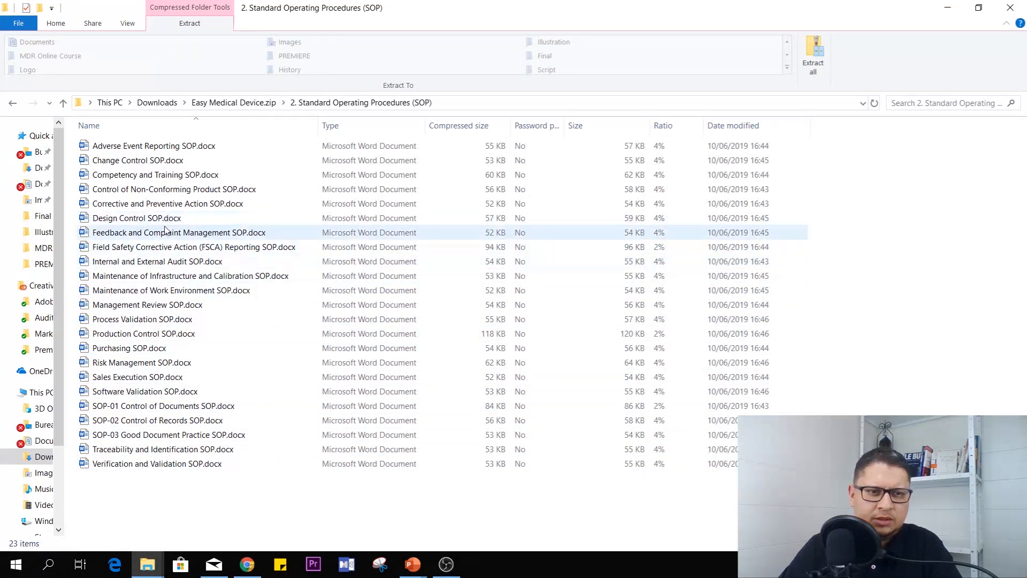
pyautogui.doubleClick(161, 248)
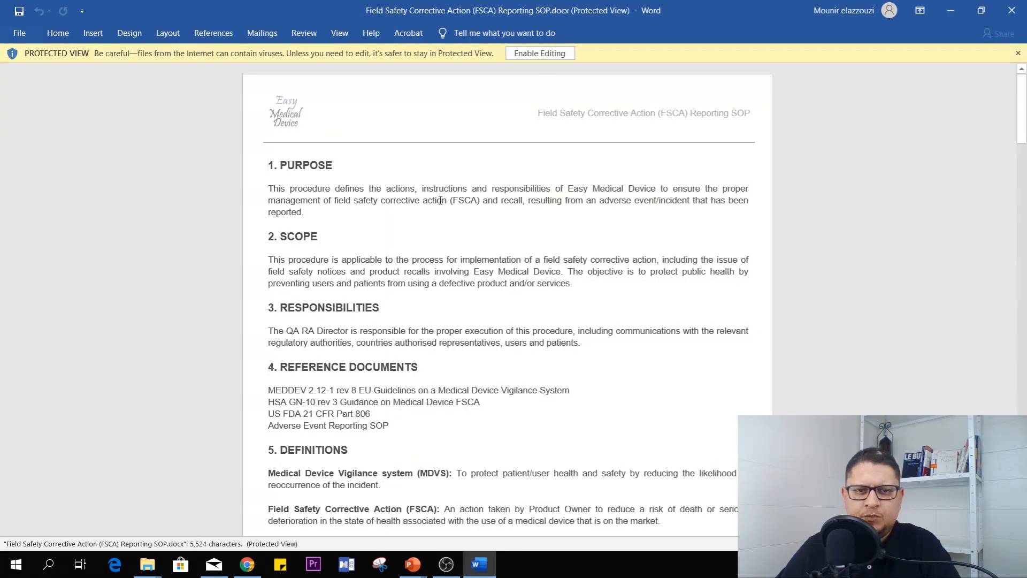
pyautogui.scroll(-5, 439, 200)
pyautogui.scroll(-5, 443, 201)
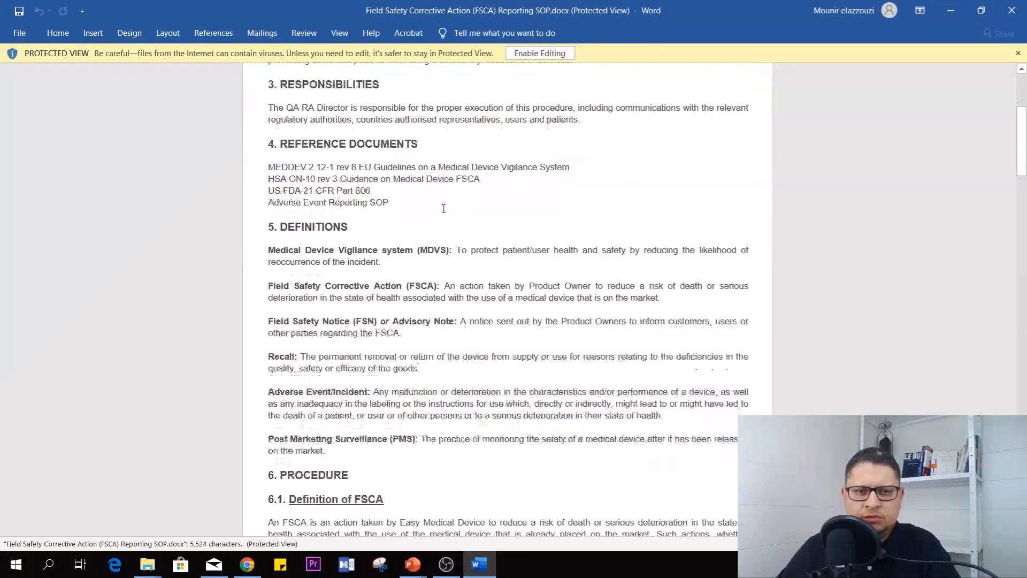
pyautogui.scroll(-11, 443, 214)
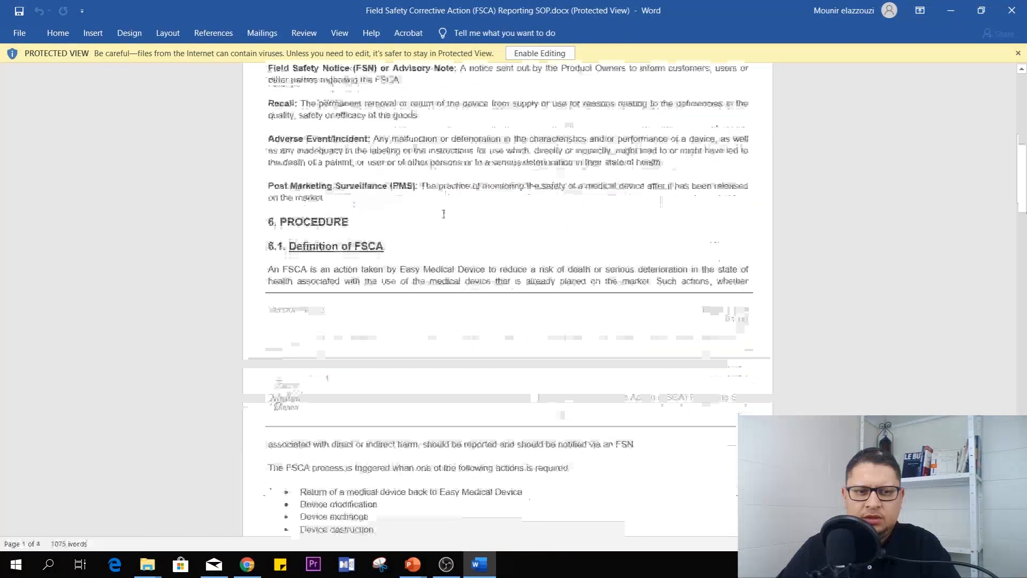
pyautogui.scroll(-2, 444, 214)
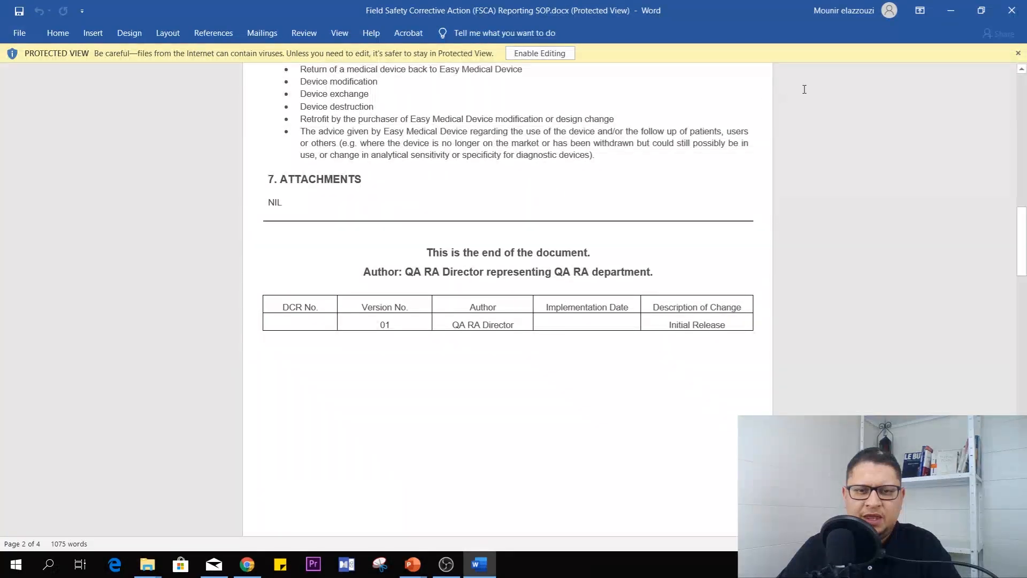
pyautogui.click(1012, 10)
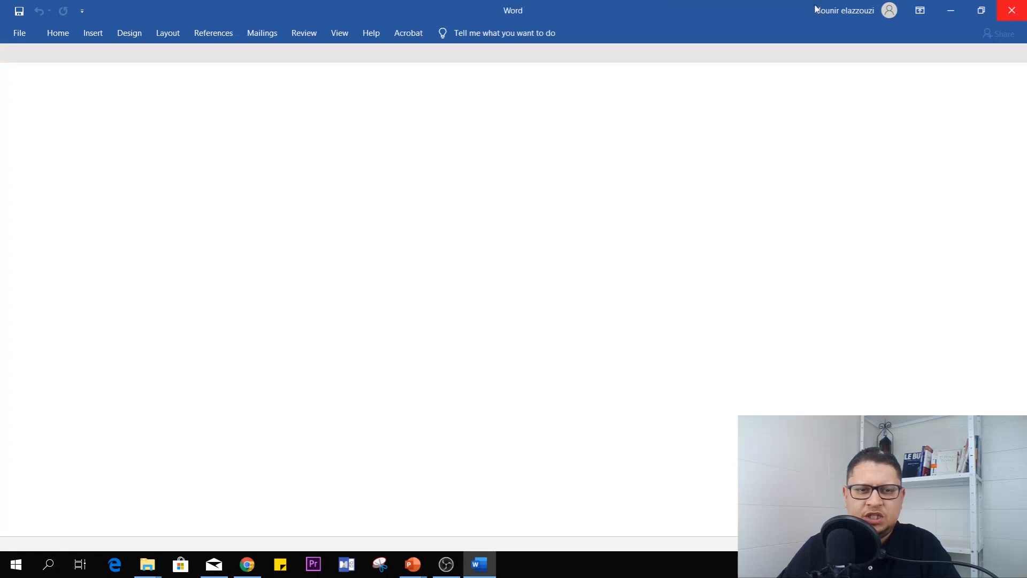
# - Open the Corrective and Preventive Action Form from the Forms folder of the exported Easy Medical Device.zip archive
pyautogui.click(253, 104)
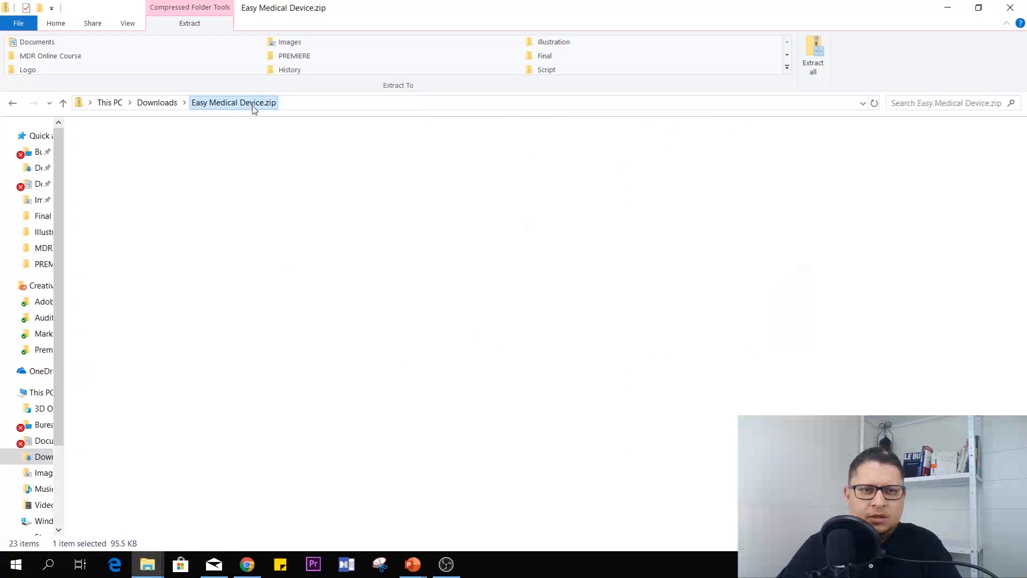
pyautogui.doubleClick(158, 170)
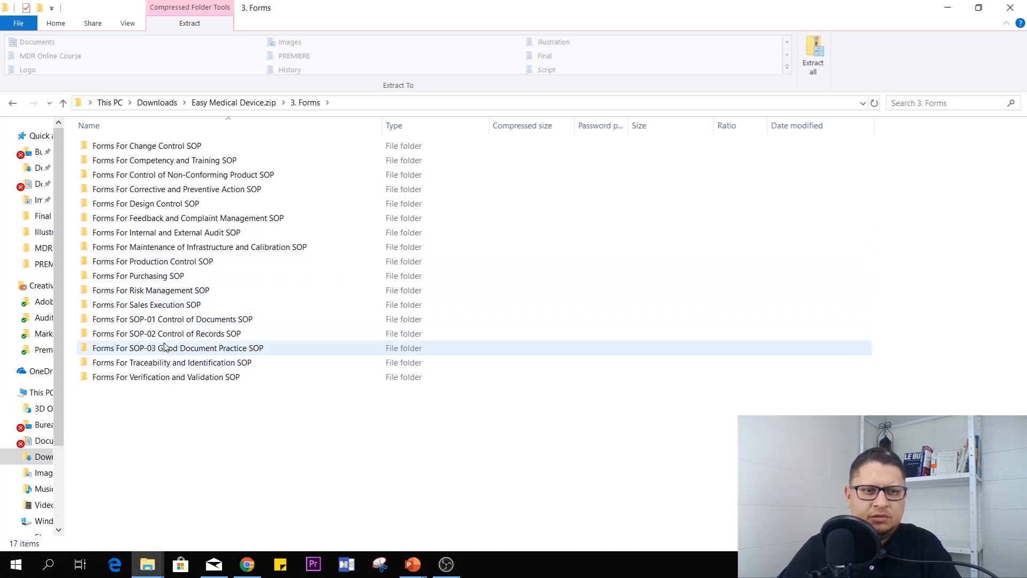
pyautogui.doubleClick(179, 191)
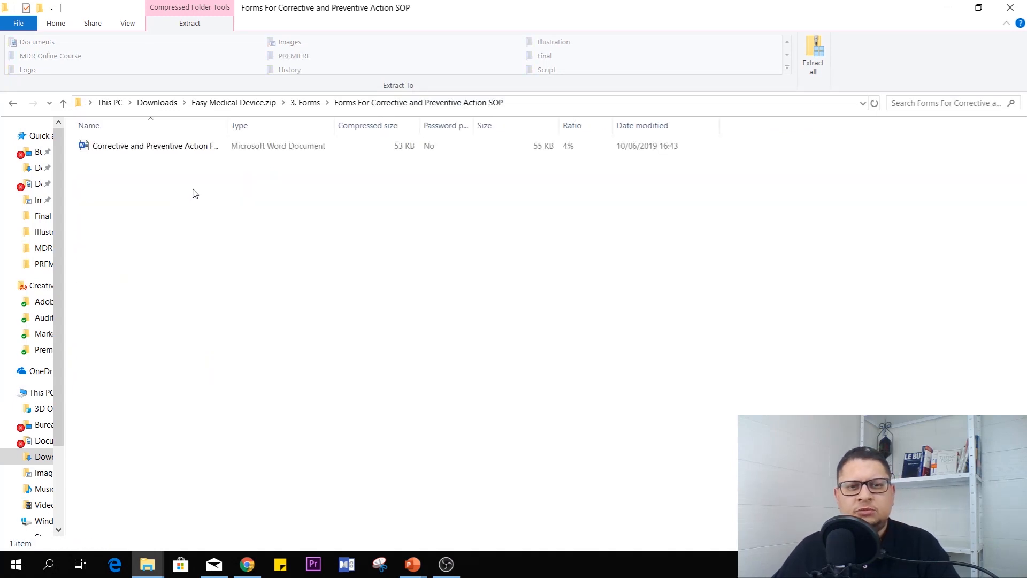
pyautogui.doubleClick(196, 147)
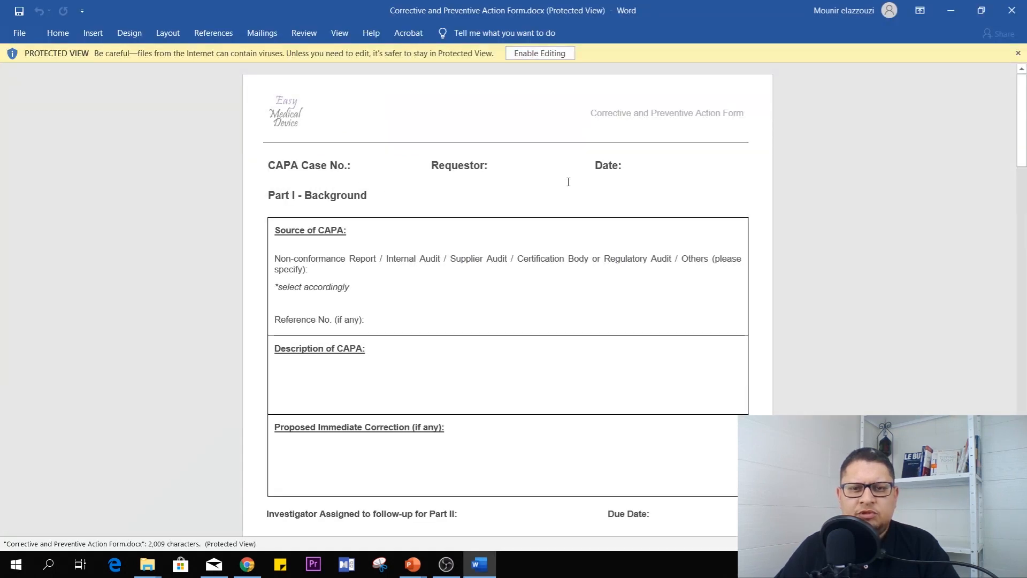
# - Examine the CAPA form's background, investigation findings, implementation and signatory approval sections, and close the document
pyautogui.scroll(-6, 373, 205)
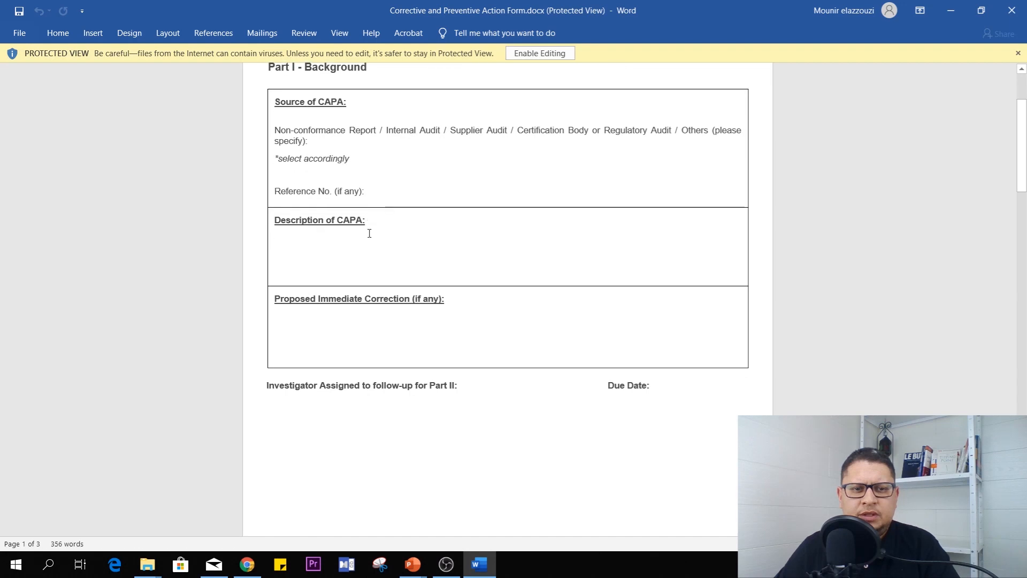
pyautogui.scroll(-18, 369, 233)
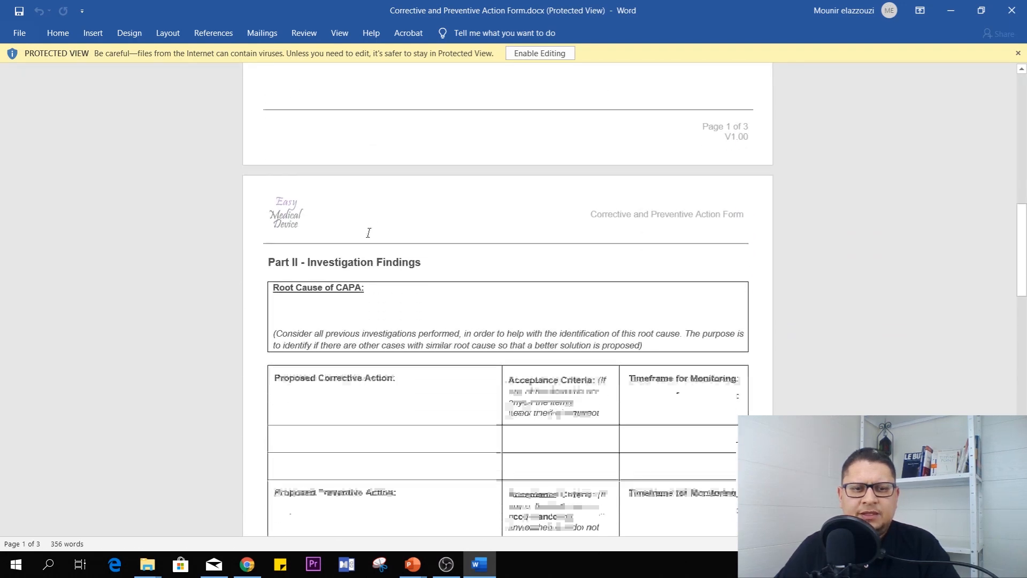
pyautogui.scroll(-16, 369, 233)
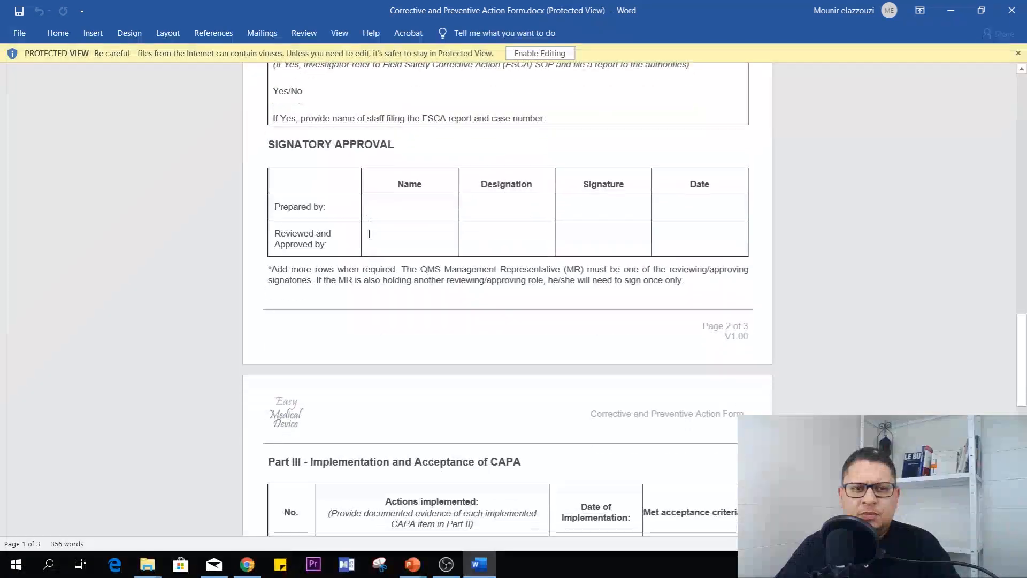
pyautogui.scroll(-14, 369, 235)
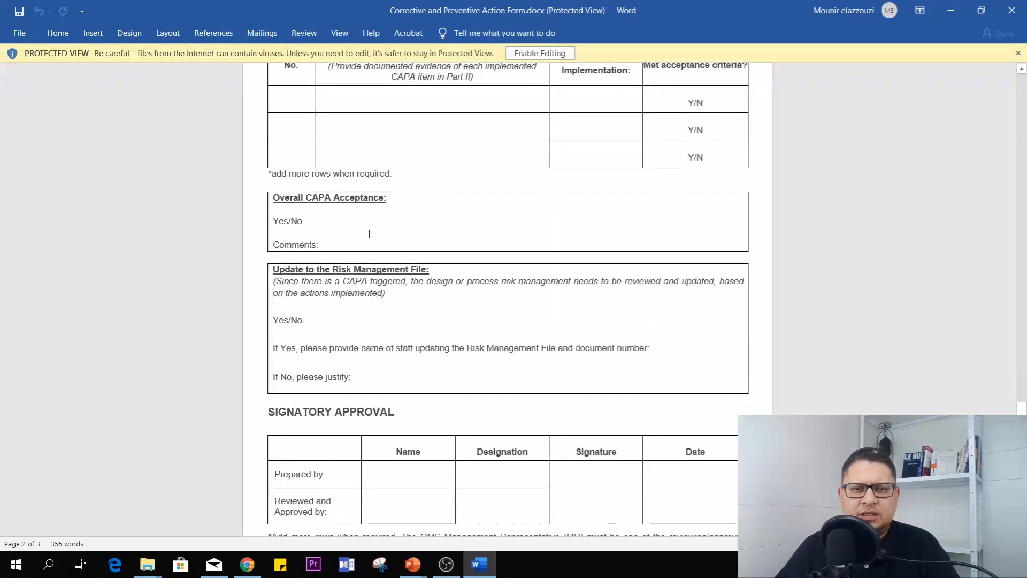
pyautogui.scroll(-2, 368, 233)
pyautogui.scroll(20, 369, 233)
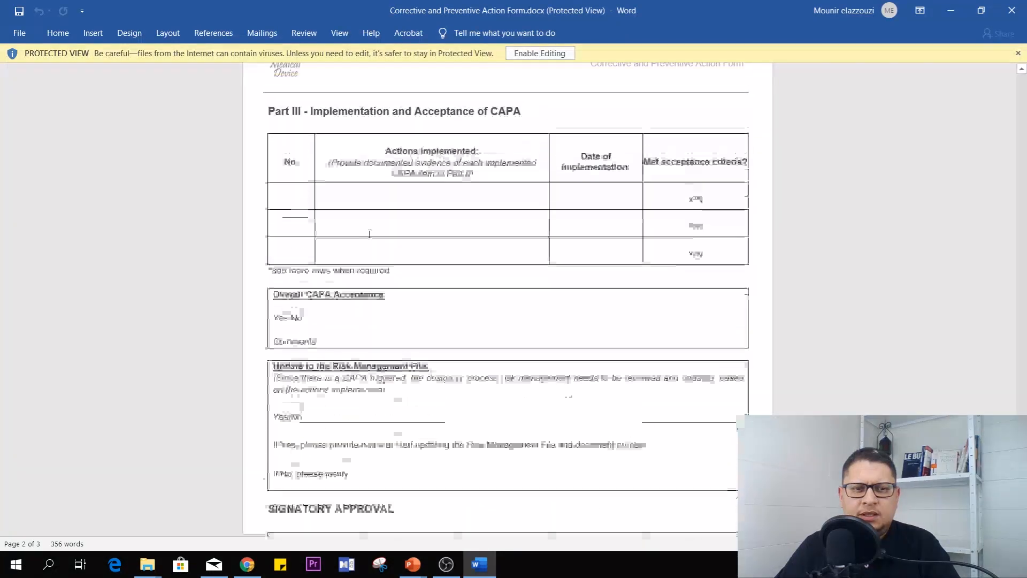
pyautogui.scroll(15, 369, 234)
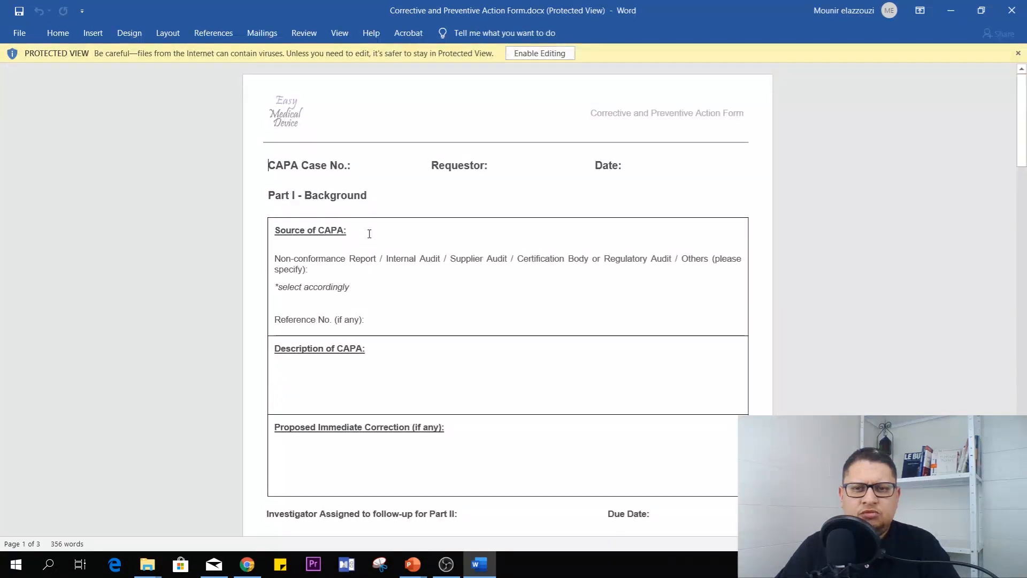
pyautogui.click(1013, 10)
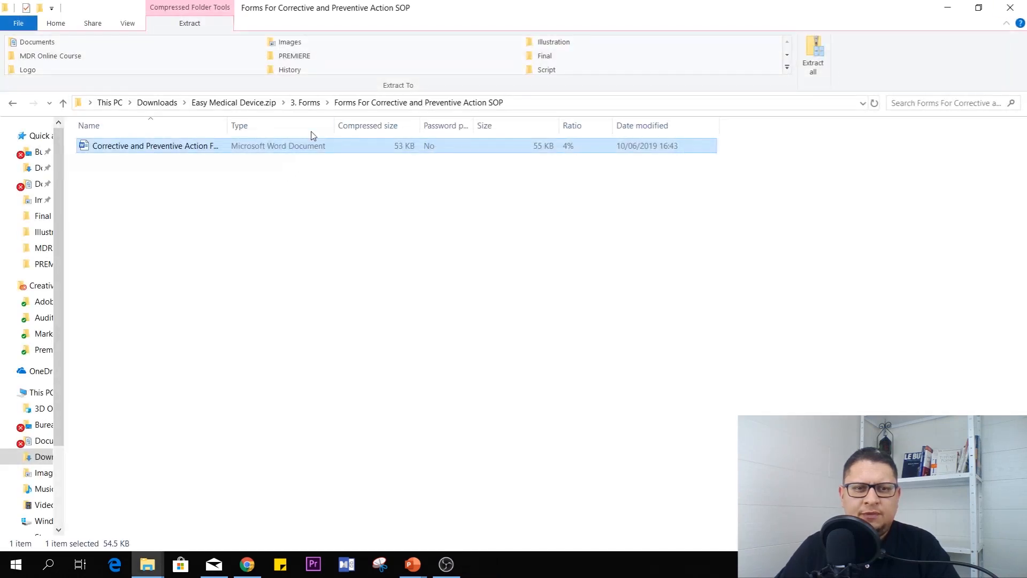
# - Open the ISO 13485 - 2016 Transition Checklist from the archive's 4. Others folder, widening the name column to show full file names
pyautogui.click(247, 102)
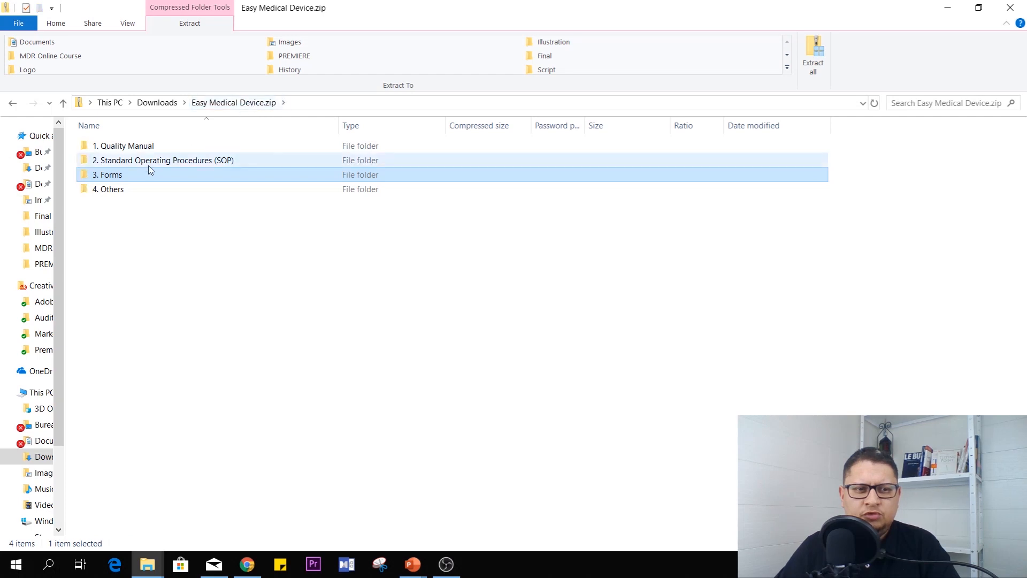
pyautogui.doubleClick(131, 188)
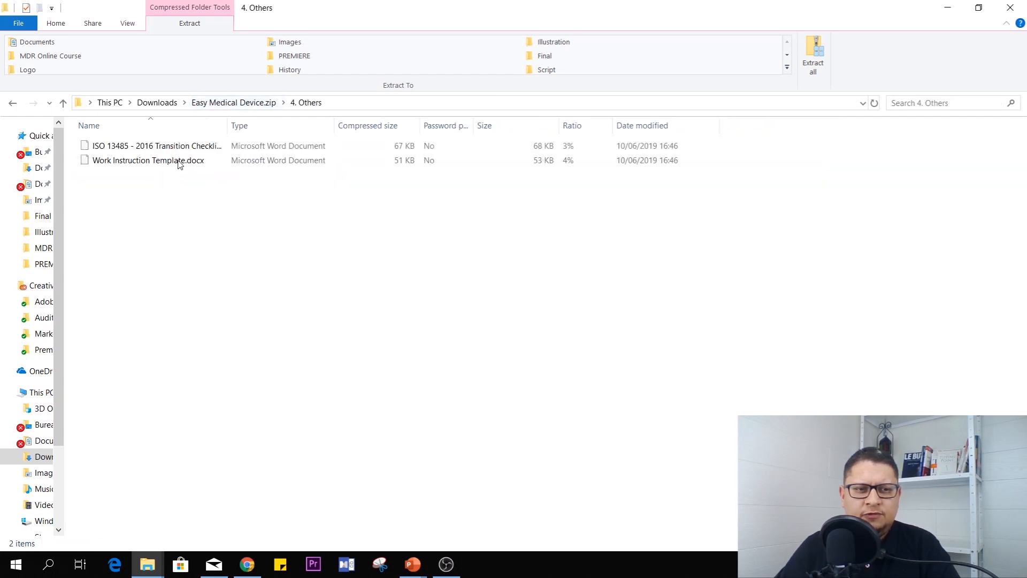
pyautogui.moveTo(230, 124); pyautogui.dragTo(344, 127)
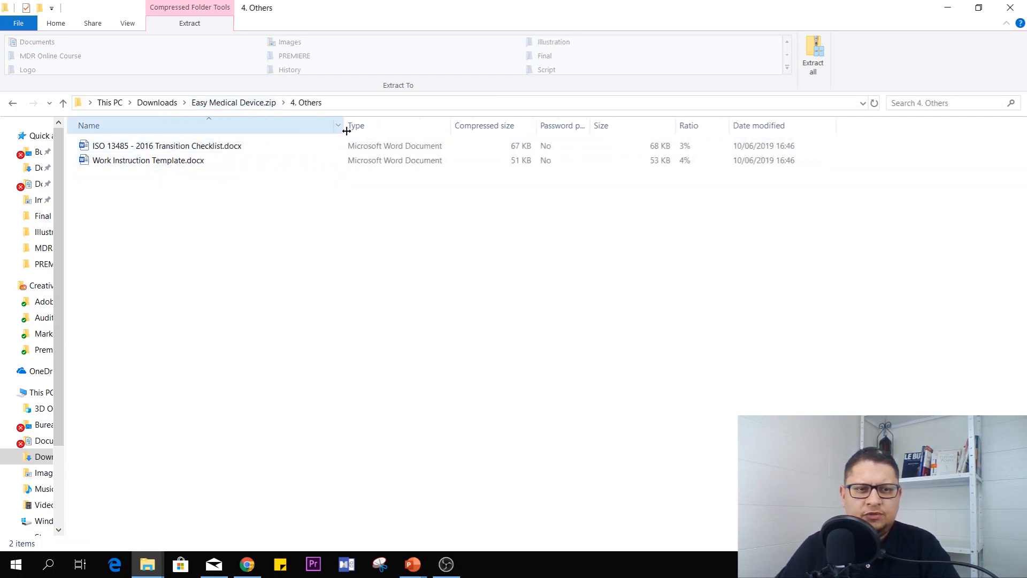
pyautogui.doubleClick(151, 151)
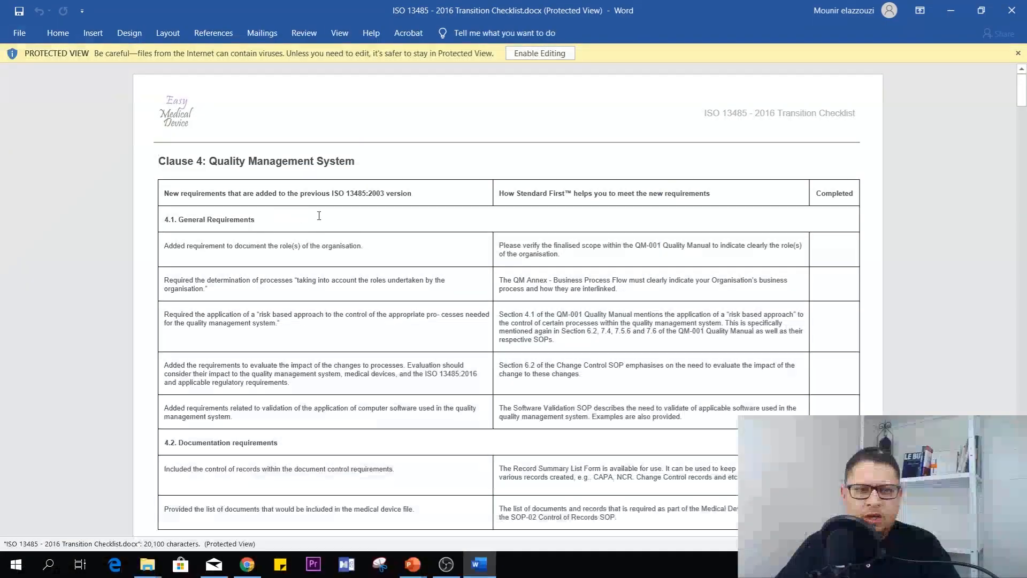
# - Examine the transition checklist's added requirements for Clause 4 and Clause 5, and close the document
pyautogui.scroll(-1, 268, 191)
pyautogui.scroll(-1, 416, 307)
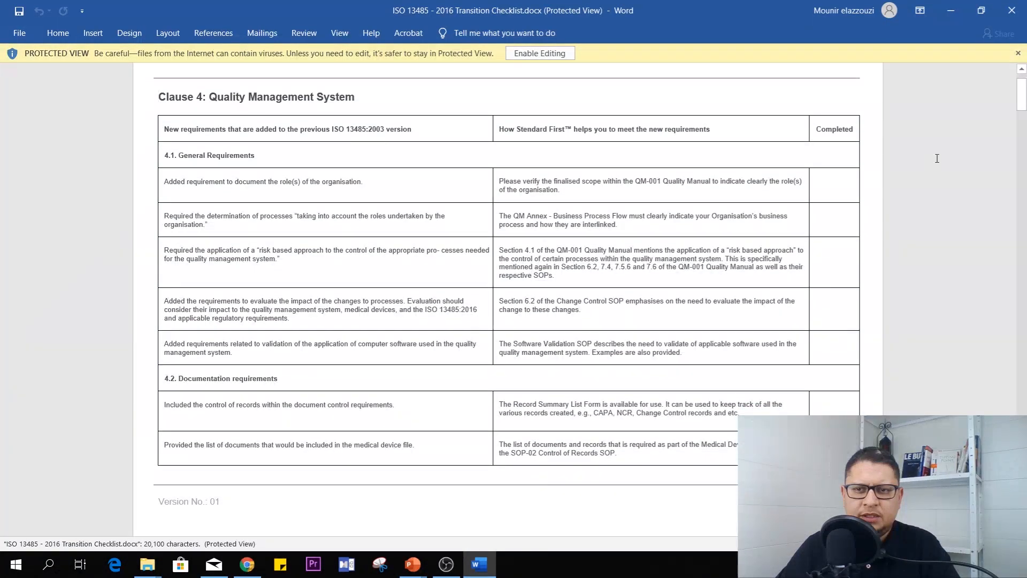
pyautogui.scroll(-15, 746, 284)
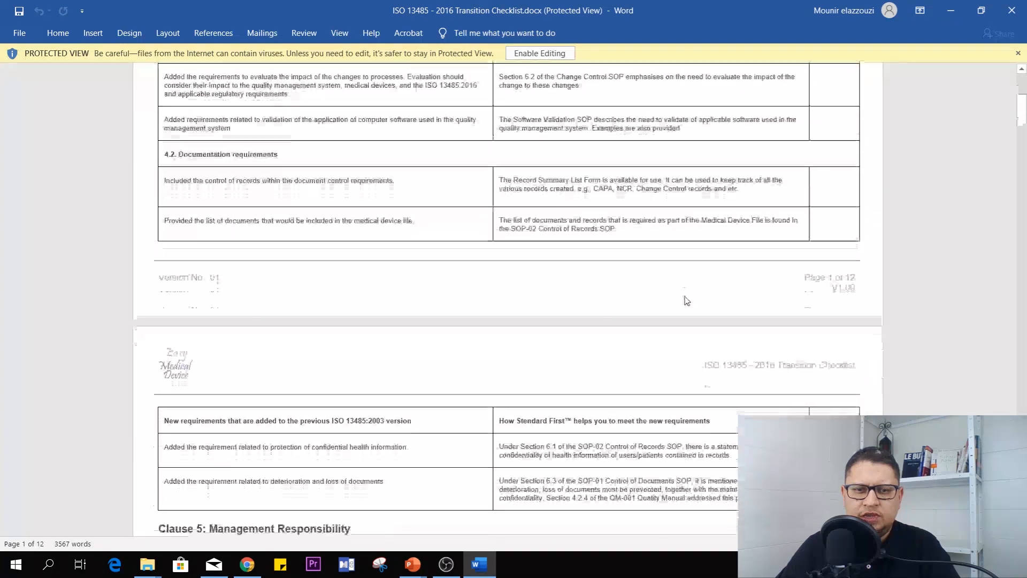
pyautogui.scroll(-6, 685, 296)
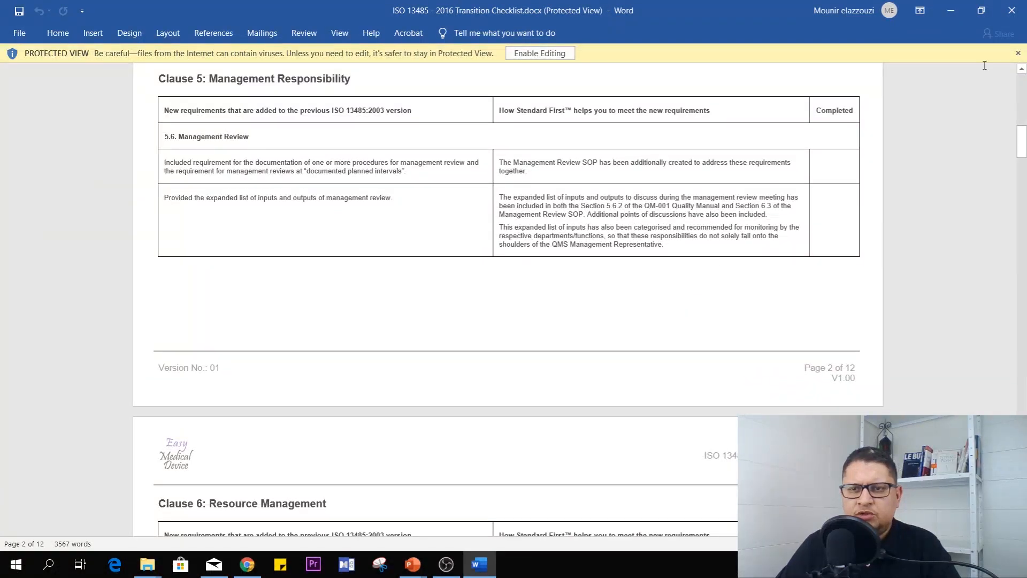
pyautogui.click(1011, 10)
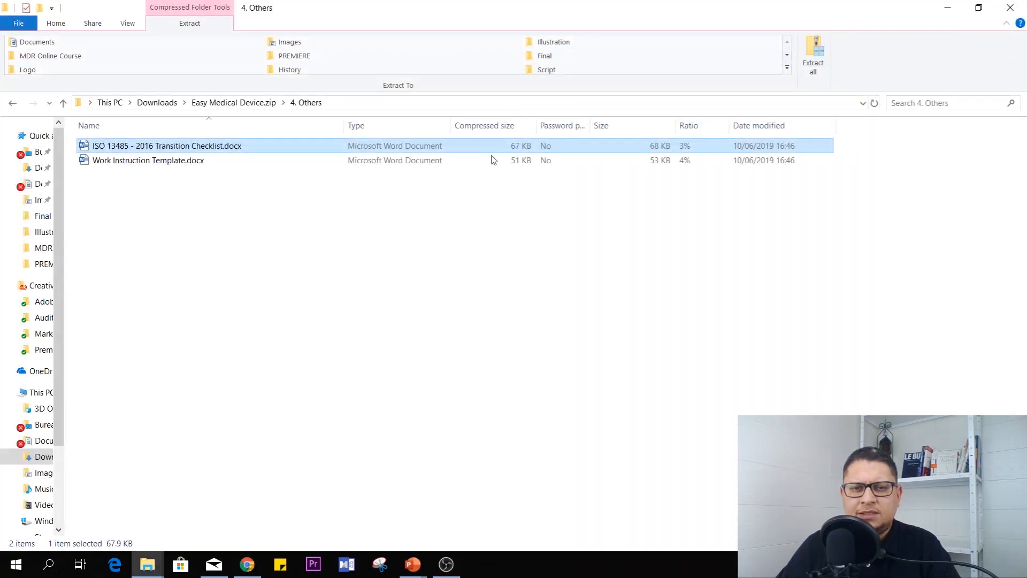
# - Switch back to Stendard in Chrome and return to the Quality Manual section at the start of Preview & Export
pyautogui.click(946, 10)
pyautogui.scroll(20, 419, 339)
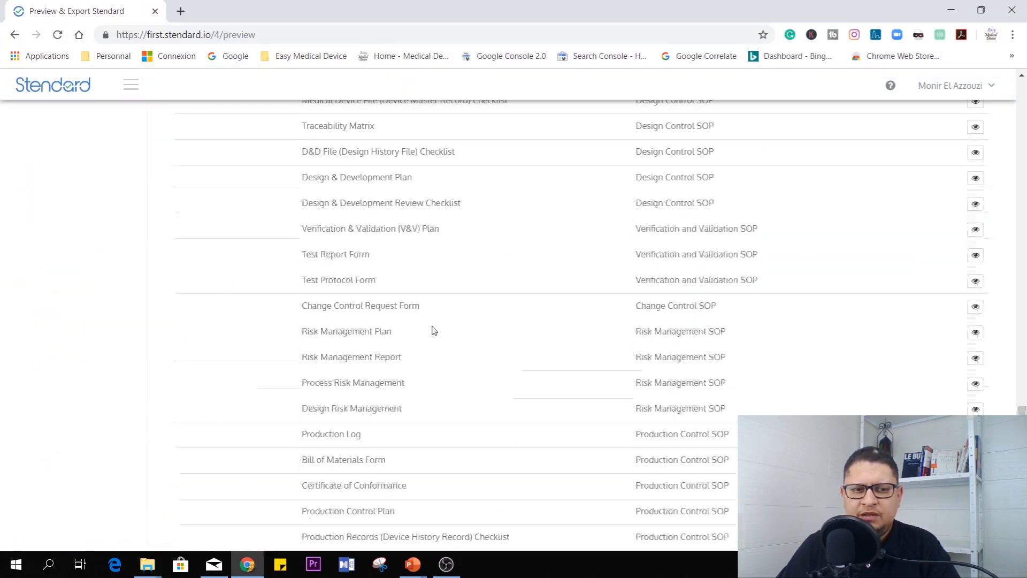
pyautogui.scroll(5, 448, 325)
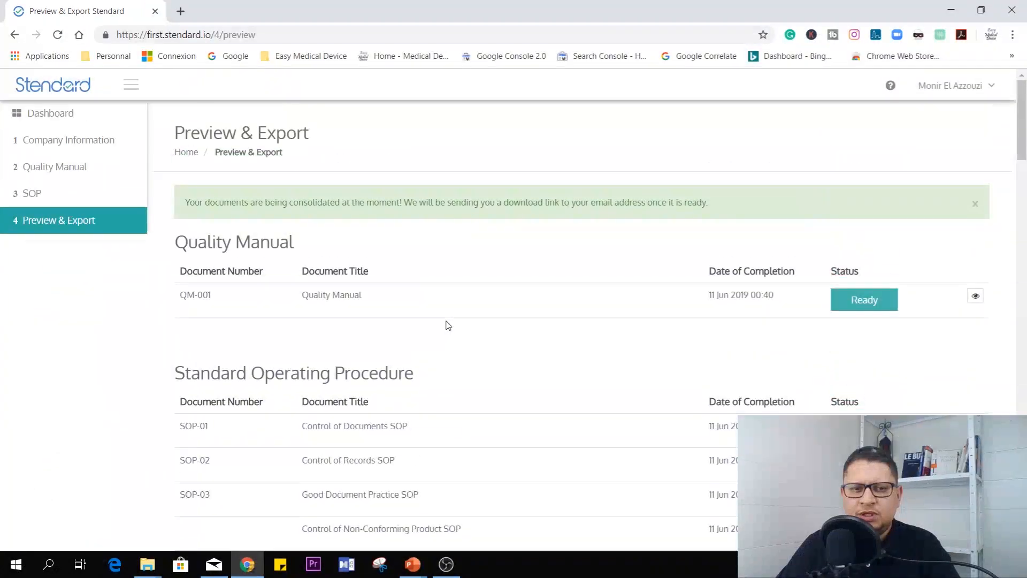